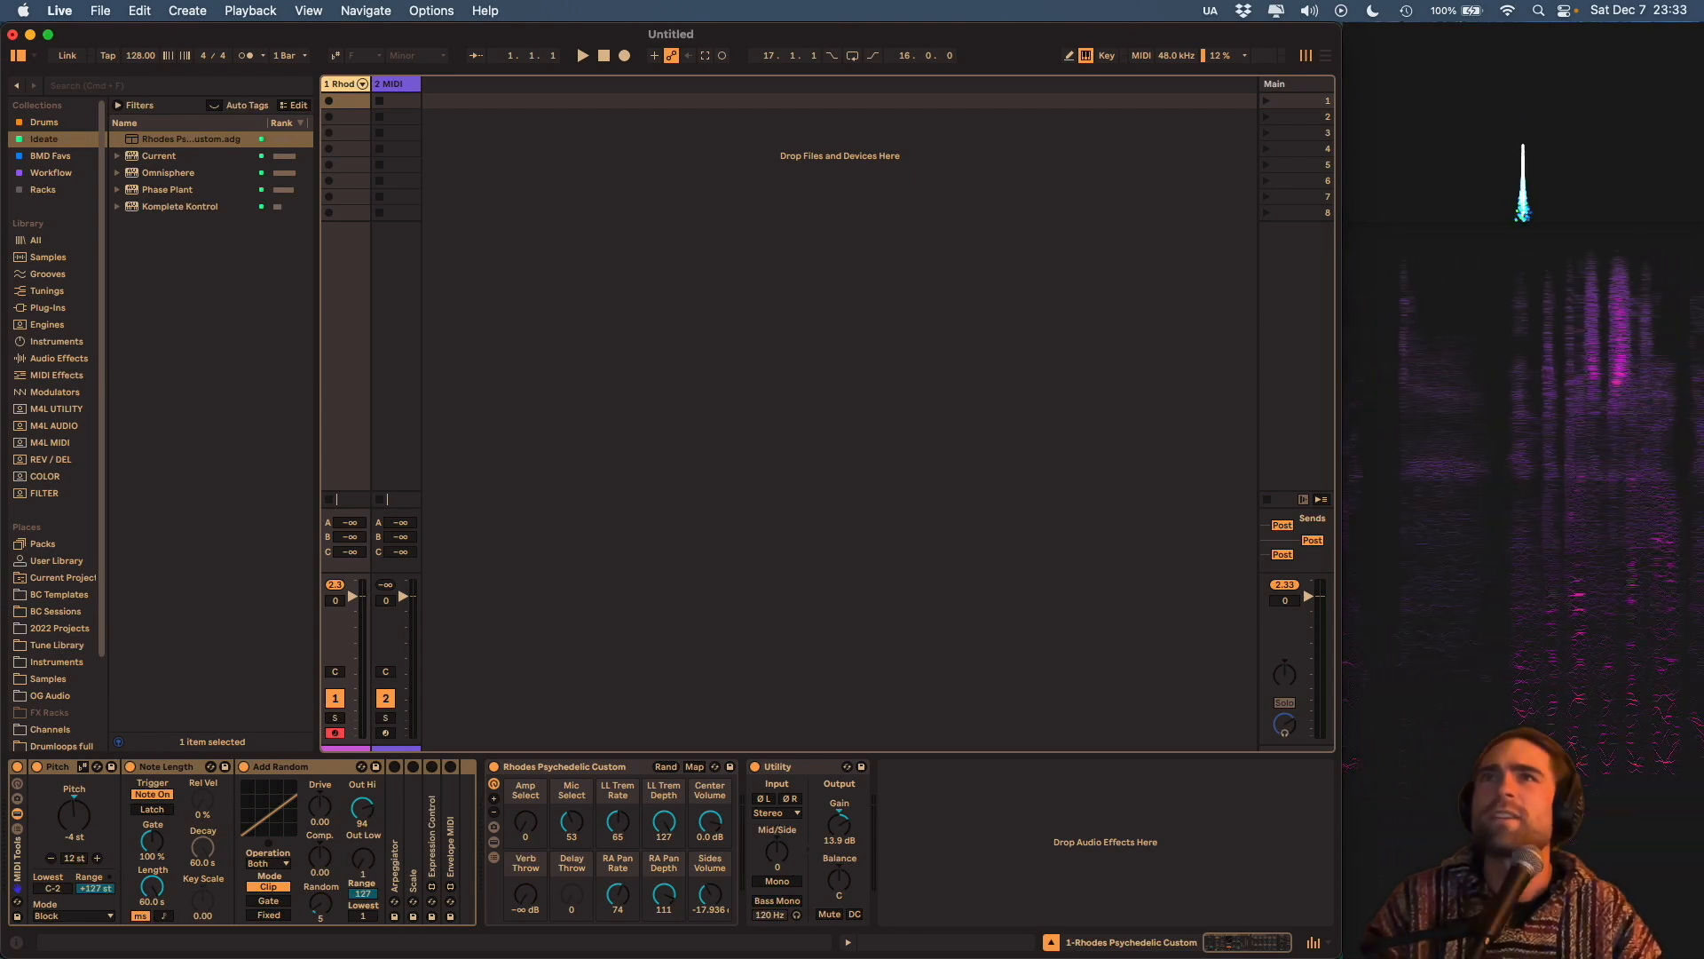
{"action": "left_click", "coordinate": [772, 369]}
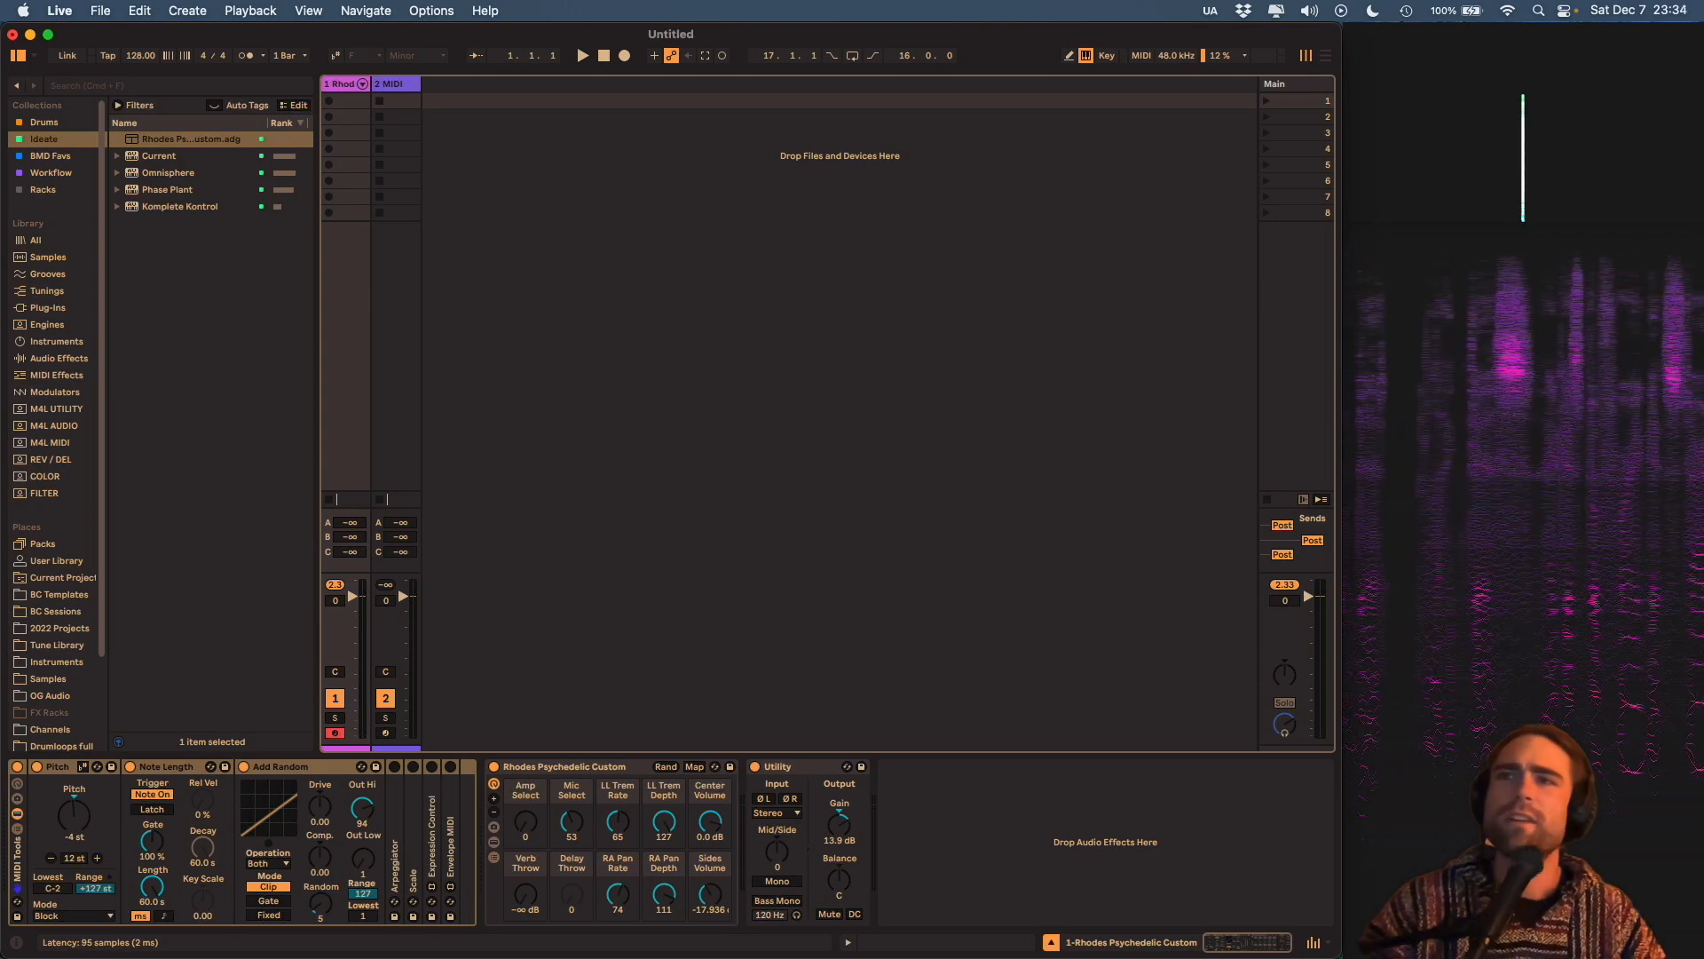
{"action": "left_click", "coordinate": [52, 769]}
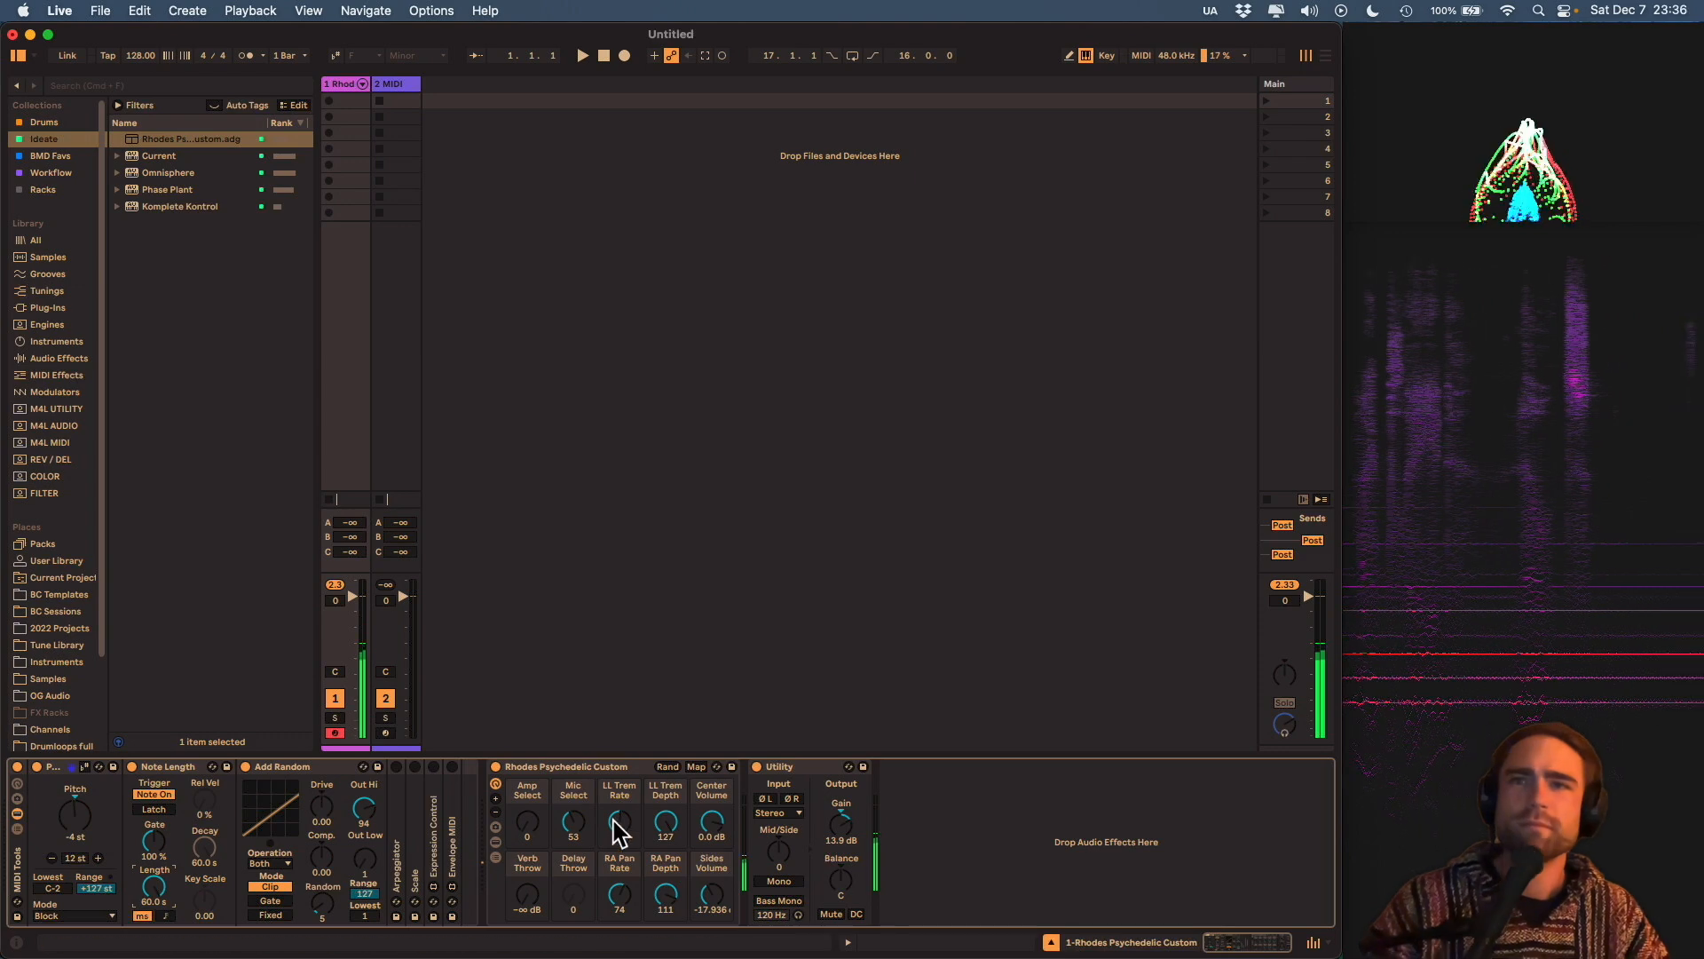
Expand the devices inside the Rhodes Psychedelic Custom rack and inspect the Center chain of its Rhodes Master Instrument rack.
{"action": "left_click", "coordinate": [582, 768]}
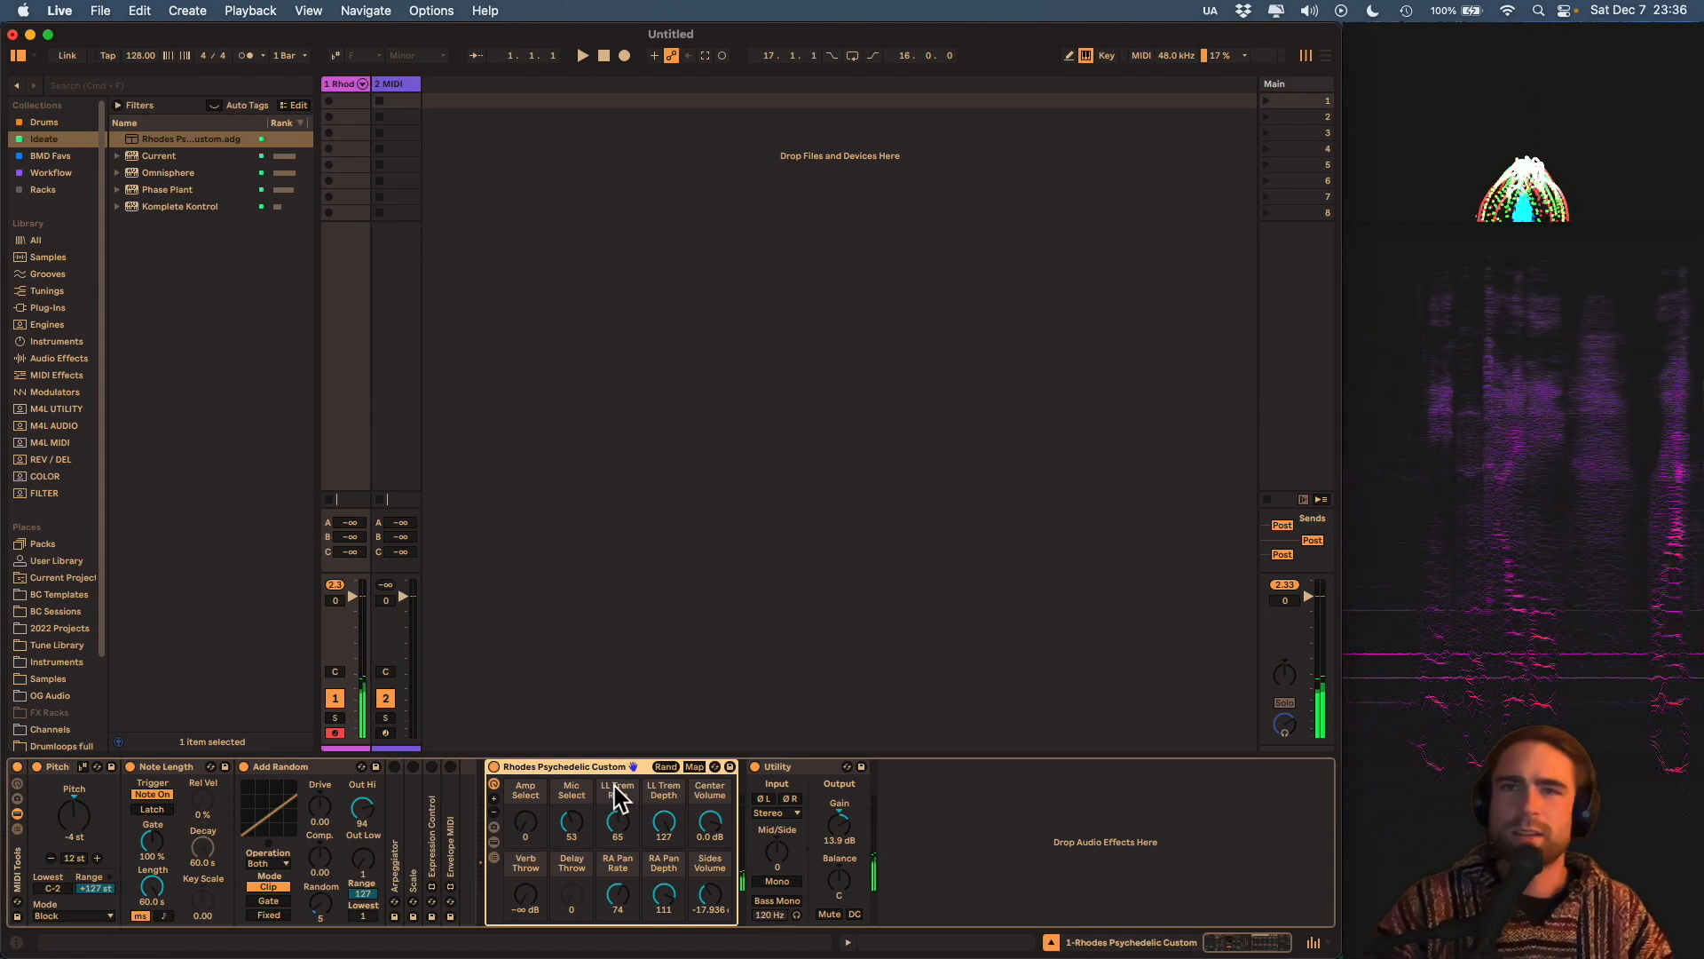
{"action": "left_click", "coordinate": [494, 841]}
{"action": "left_click_drag", "start_coordinate": [1134, 942], "coordinate": [1172, 939]}
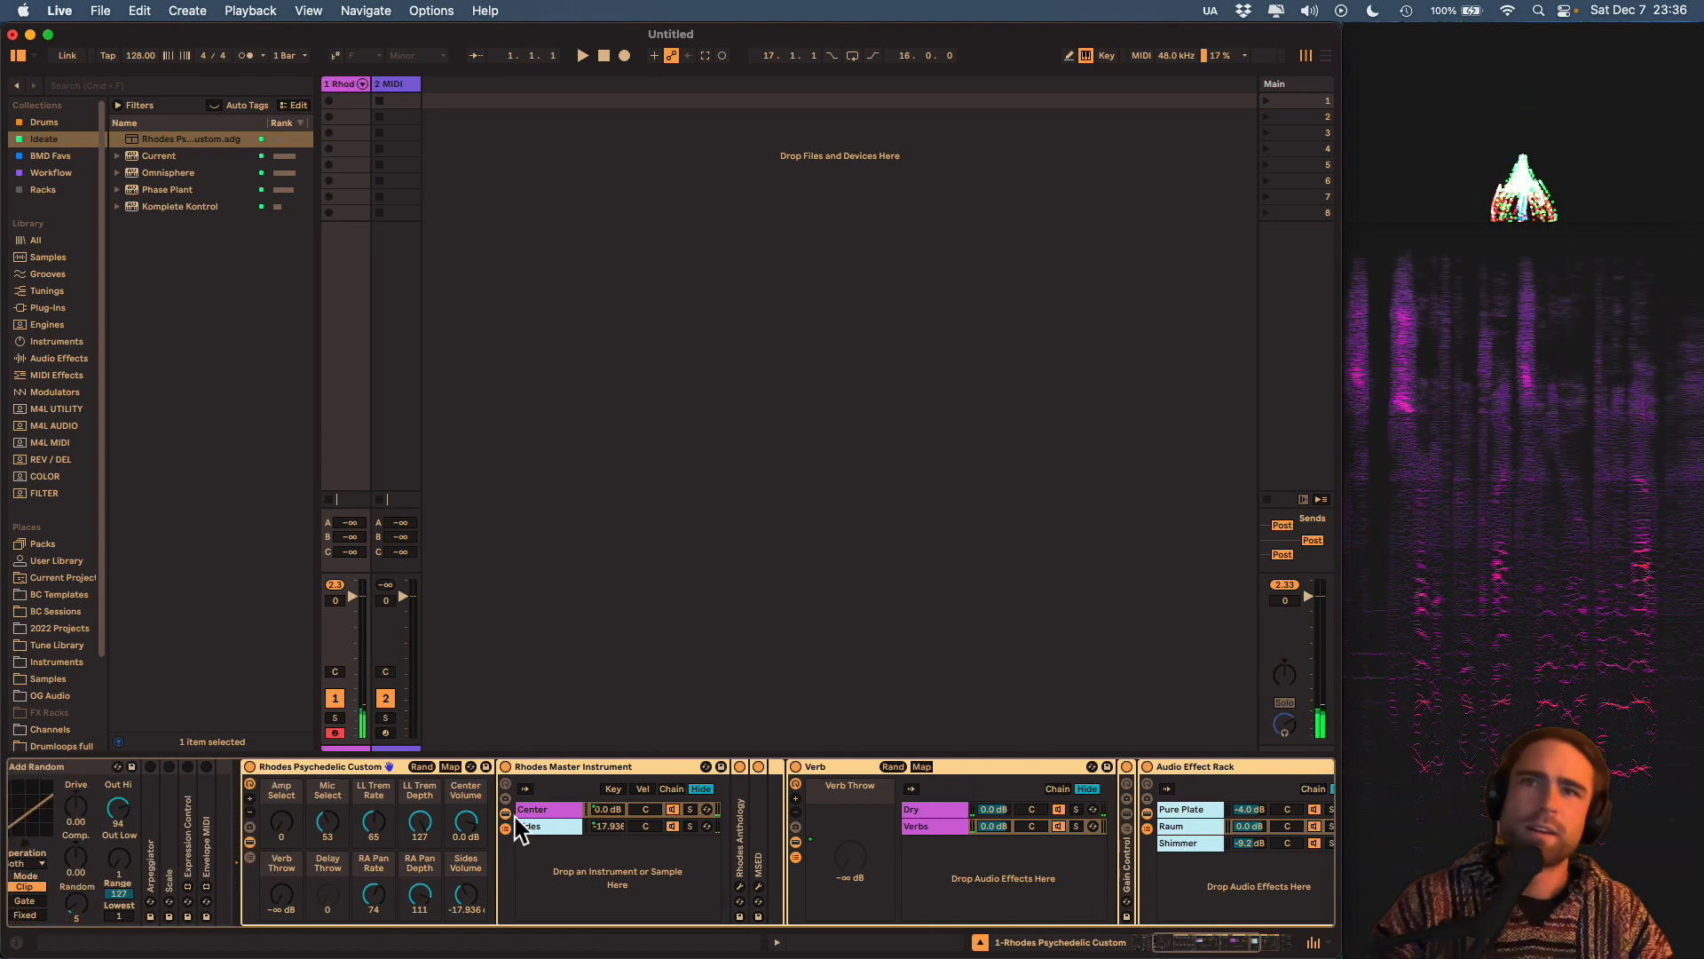
{"action": "left_click", "coordinate": [566, 809]}
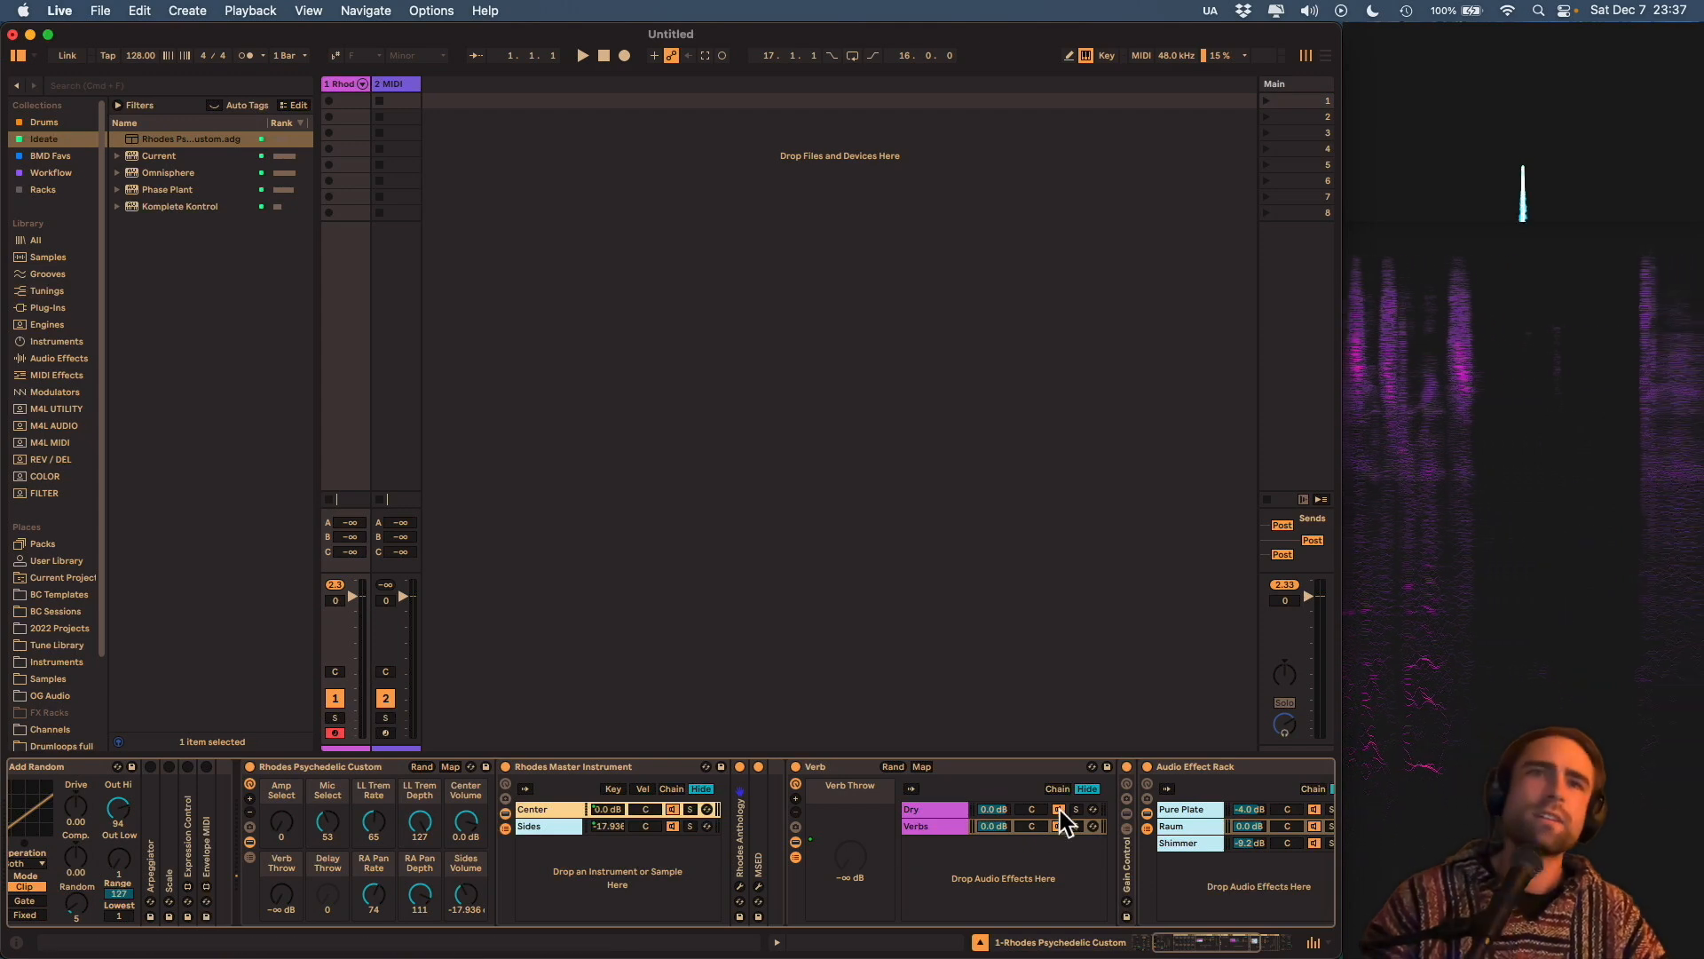
{"action": "mouse_move", "coordinate": [1202, 944]}
{"action": "left_mouse_down"}
{"action": "mouse_move", "coordinate": [1225, 945]}
{"action": "mouse_move", "coordinate": [1183, 944]}
{"action": "mouse_move", "coordinate": [1200, 946]}
{"action": "left_mouse_up"}
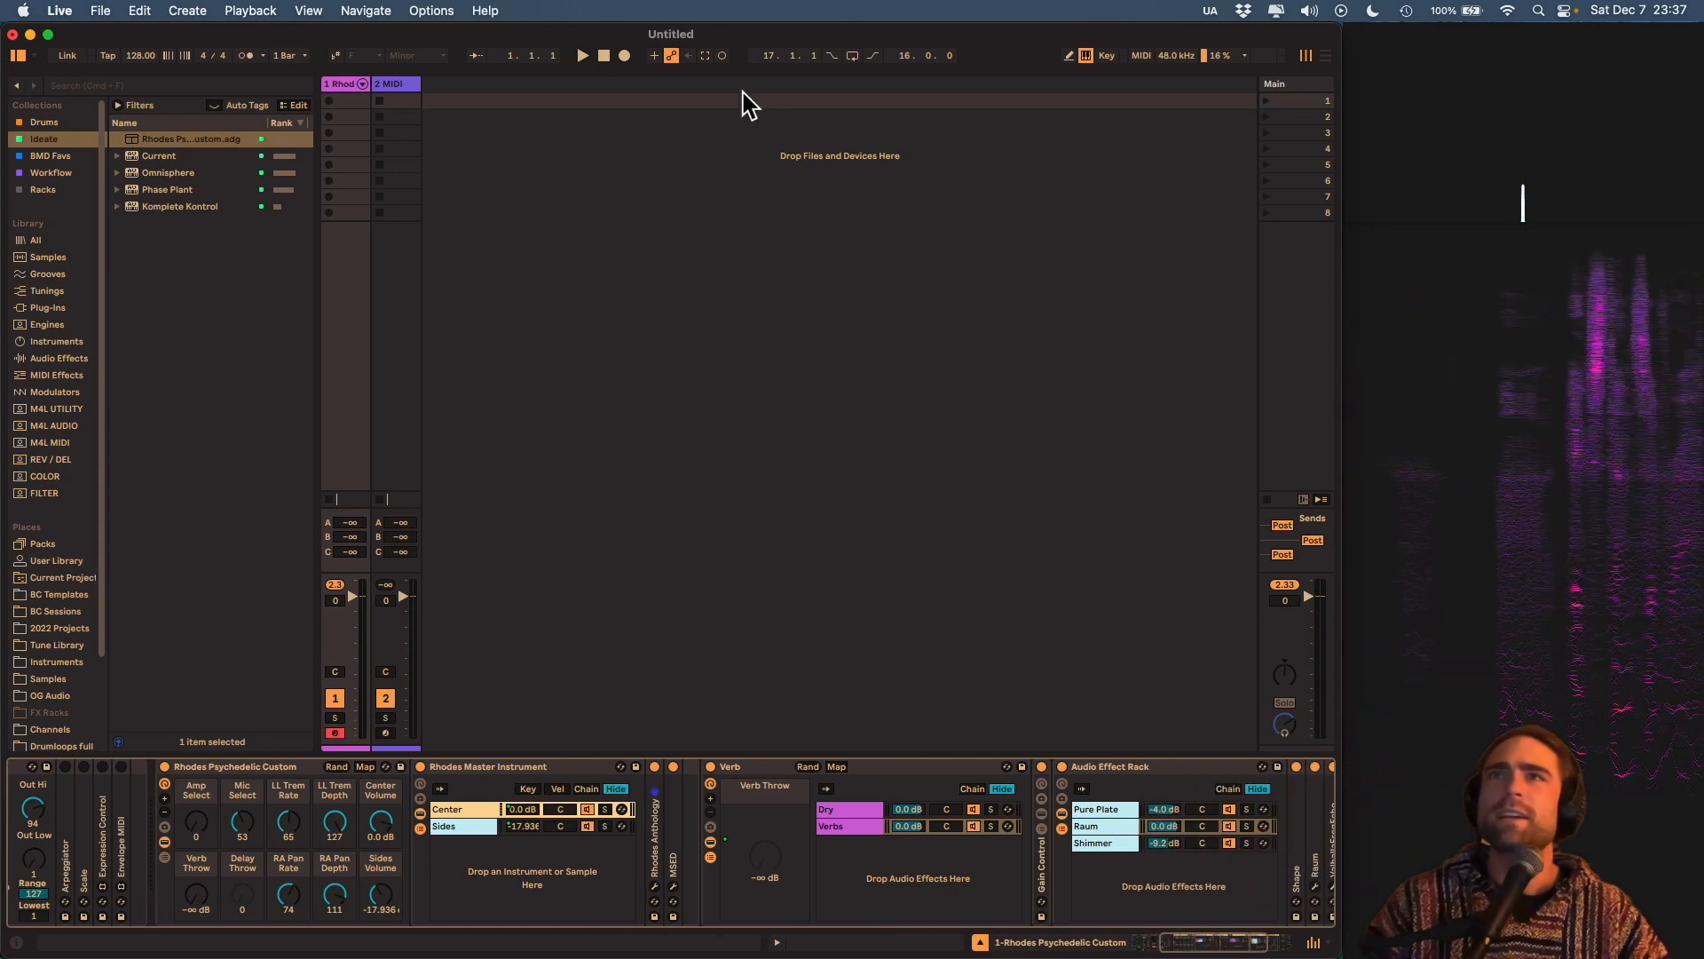
Search the browser for "rhodes" and load the Rhodes Anthology instrument onto the empty second MIDI track.
{"action": "left_click", "coordinate": [400, 83]}
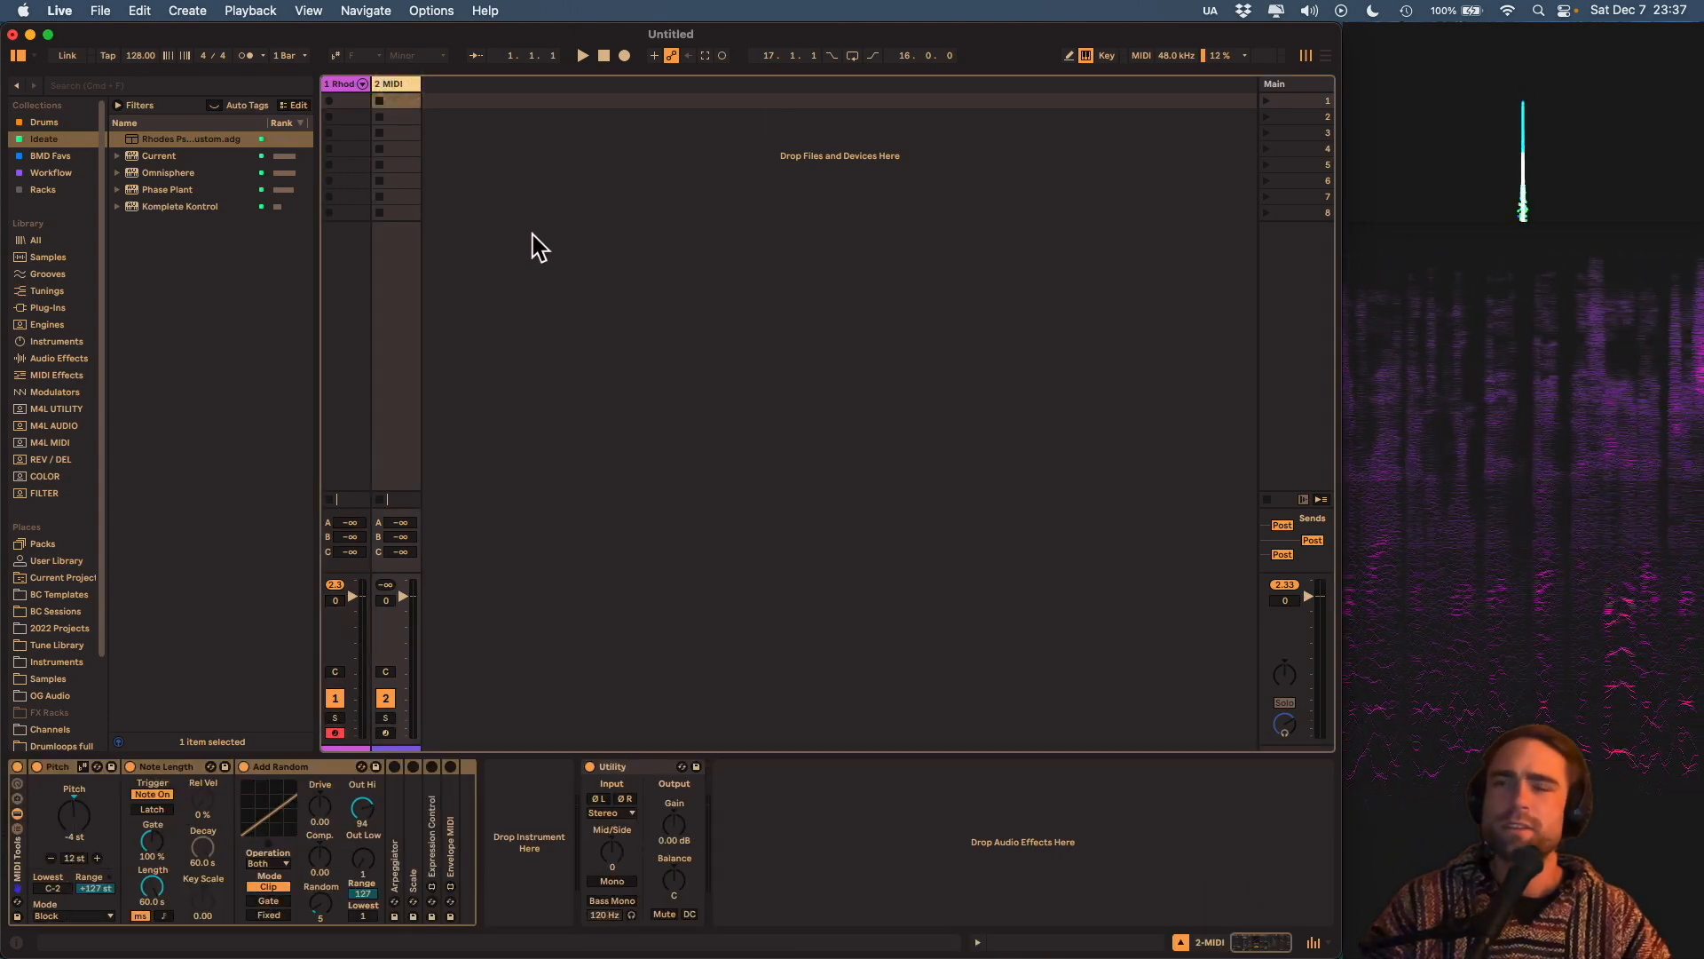
{"action": "left_click", "coordinate": [597, 381]}
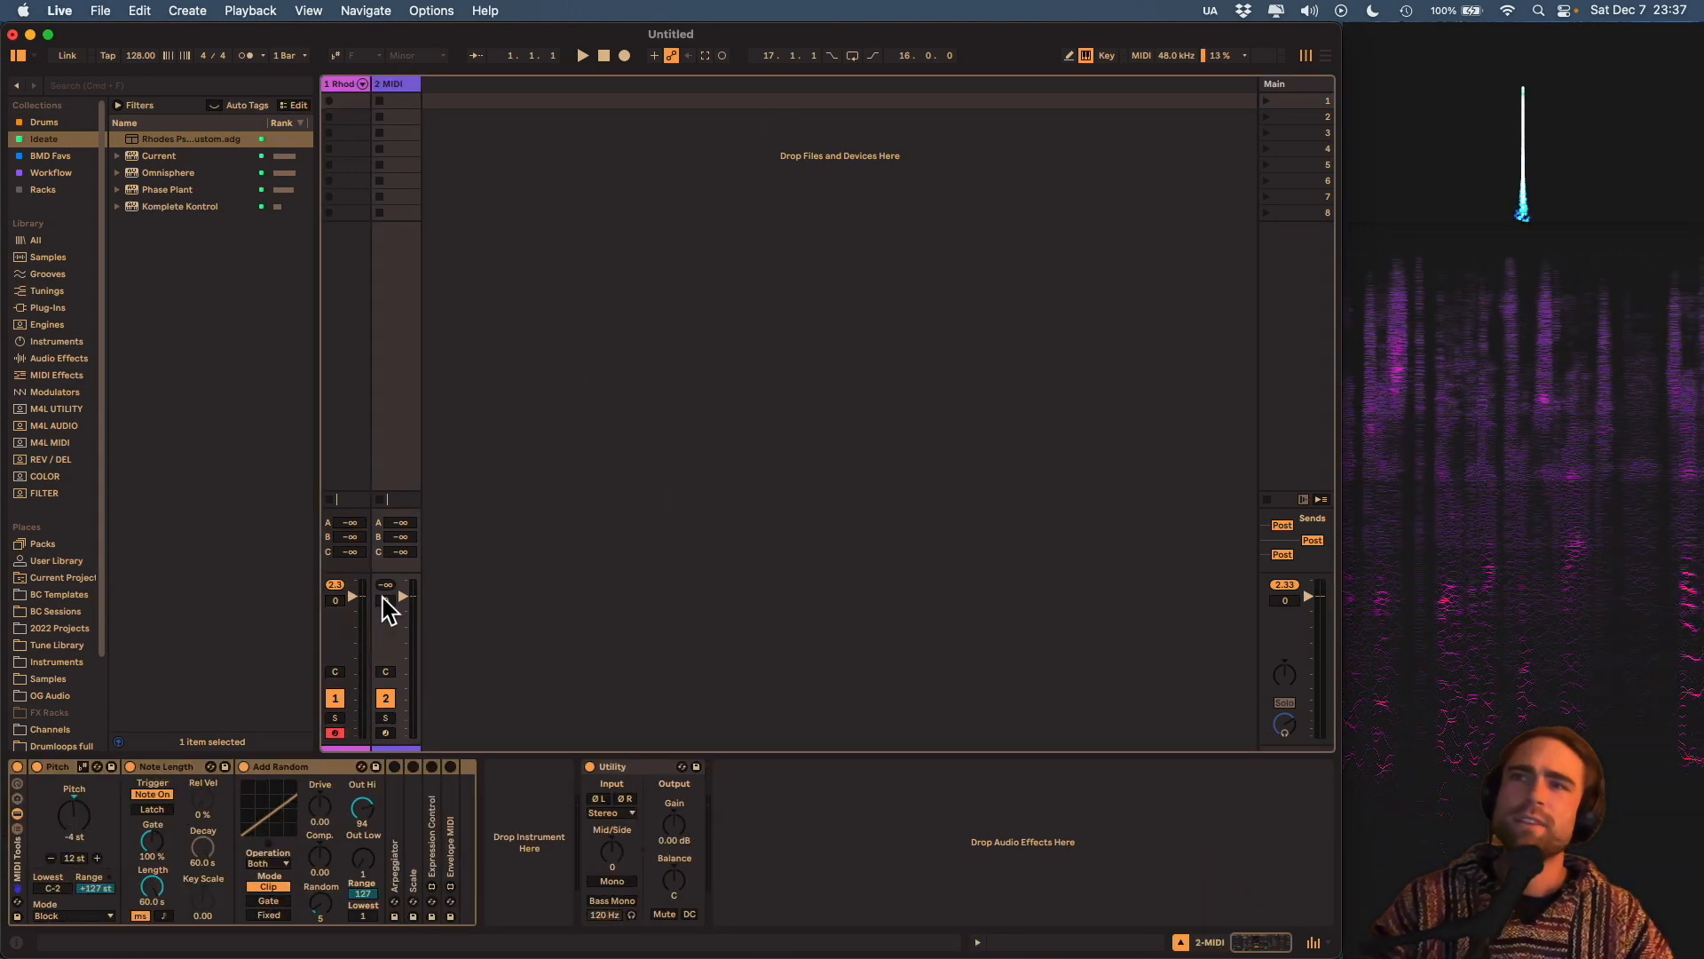
{"action": "left_click", "coordinate": [508, 807]}
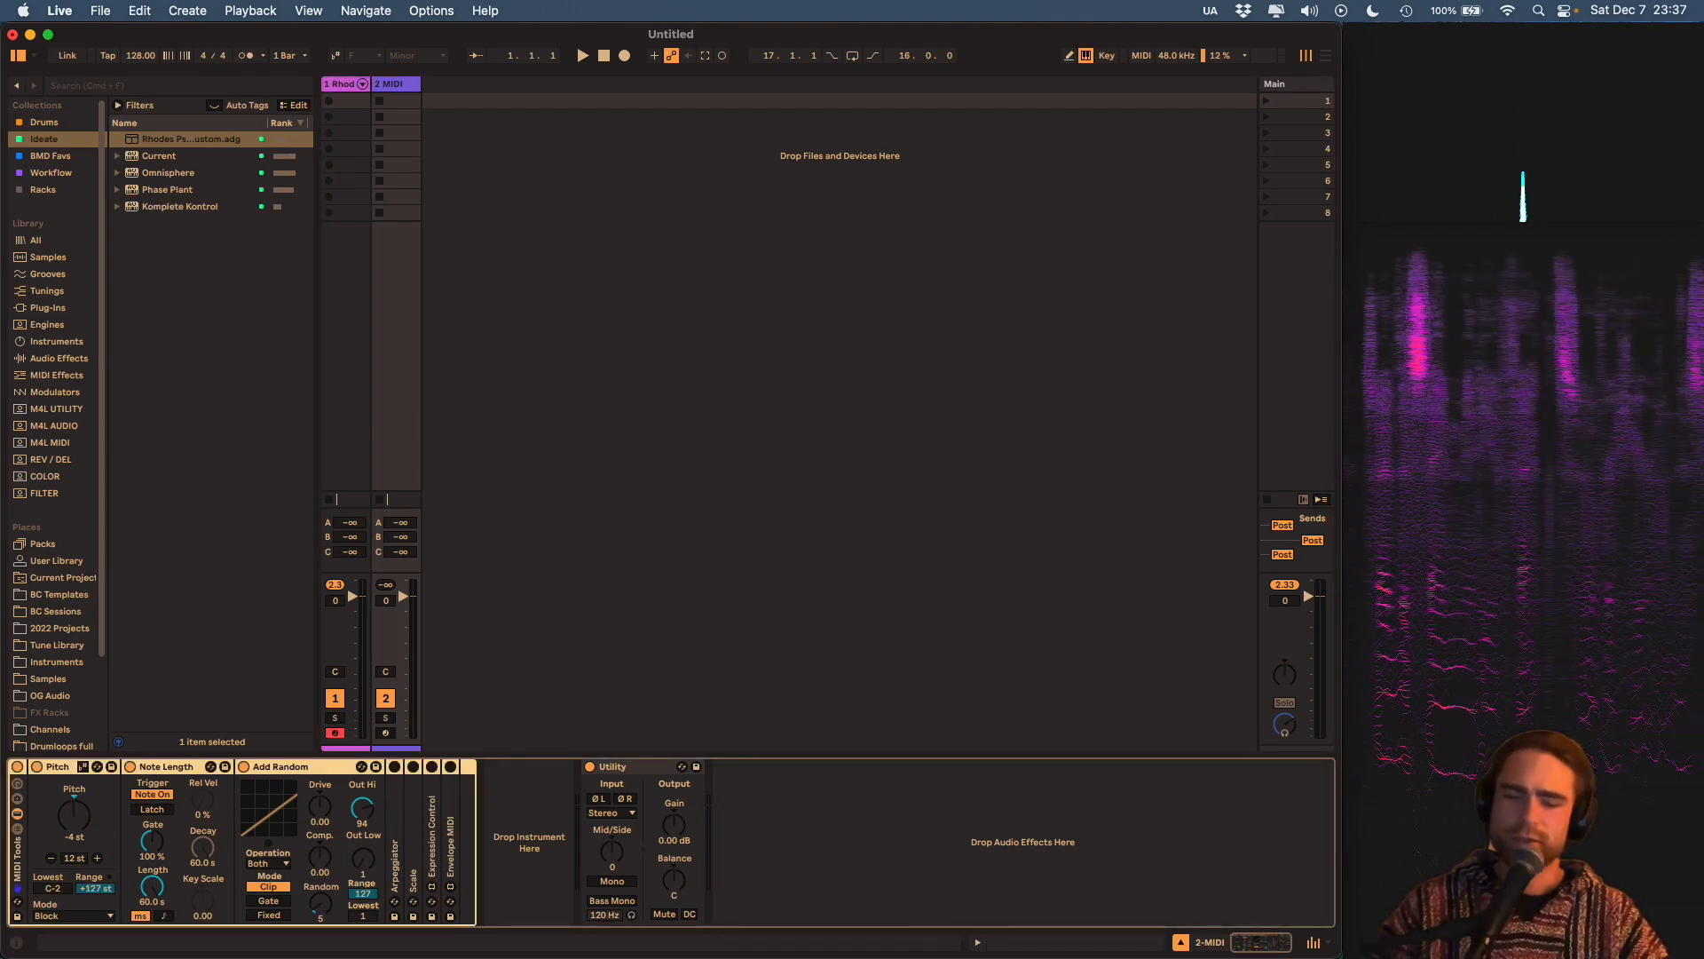
{"action": "key", "text": "super+f"}
{"action": "type", "text": "rhodes"}
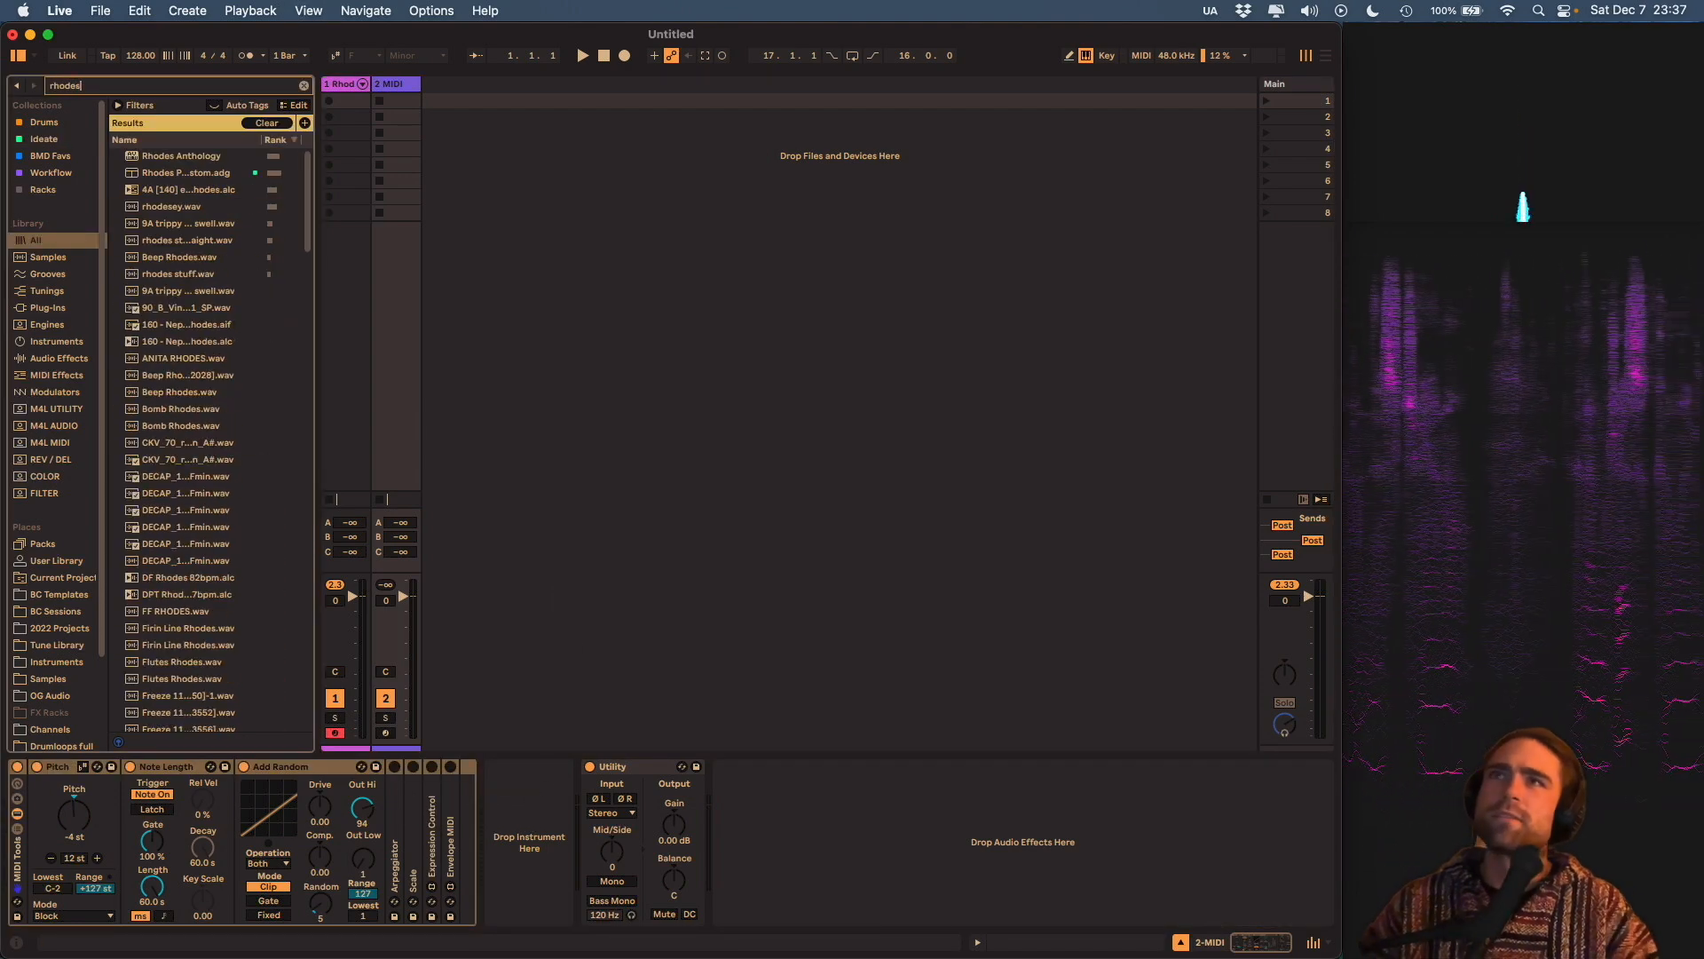
{"action": "mouse_move", "coordinate": [147, 157]}
{"action": "left_mouse_down"}
{"action": "mouse_move", "coordinate": [484, 637]}
{"action": "mouse_move", "coordinate": [514, 787]}
{"action": "mouse_move", "coordinate": [596, 792]}
{"action": "left_mouse_up"}
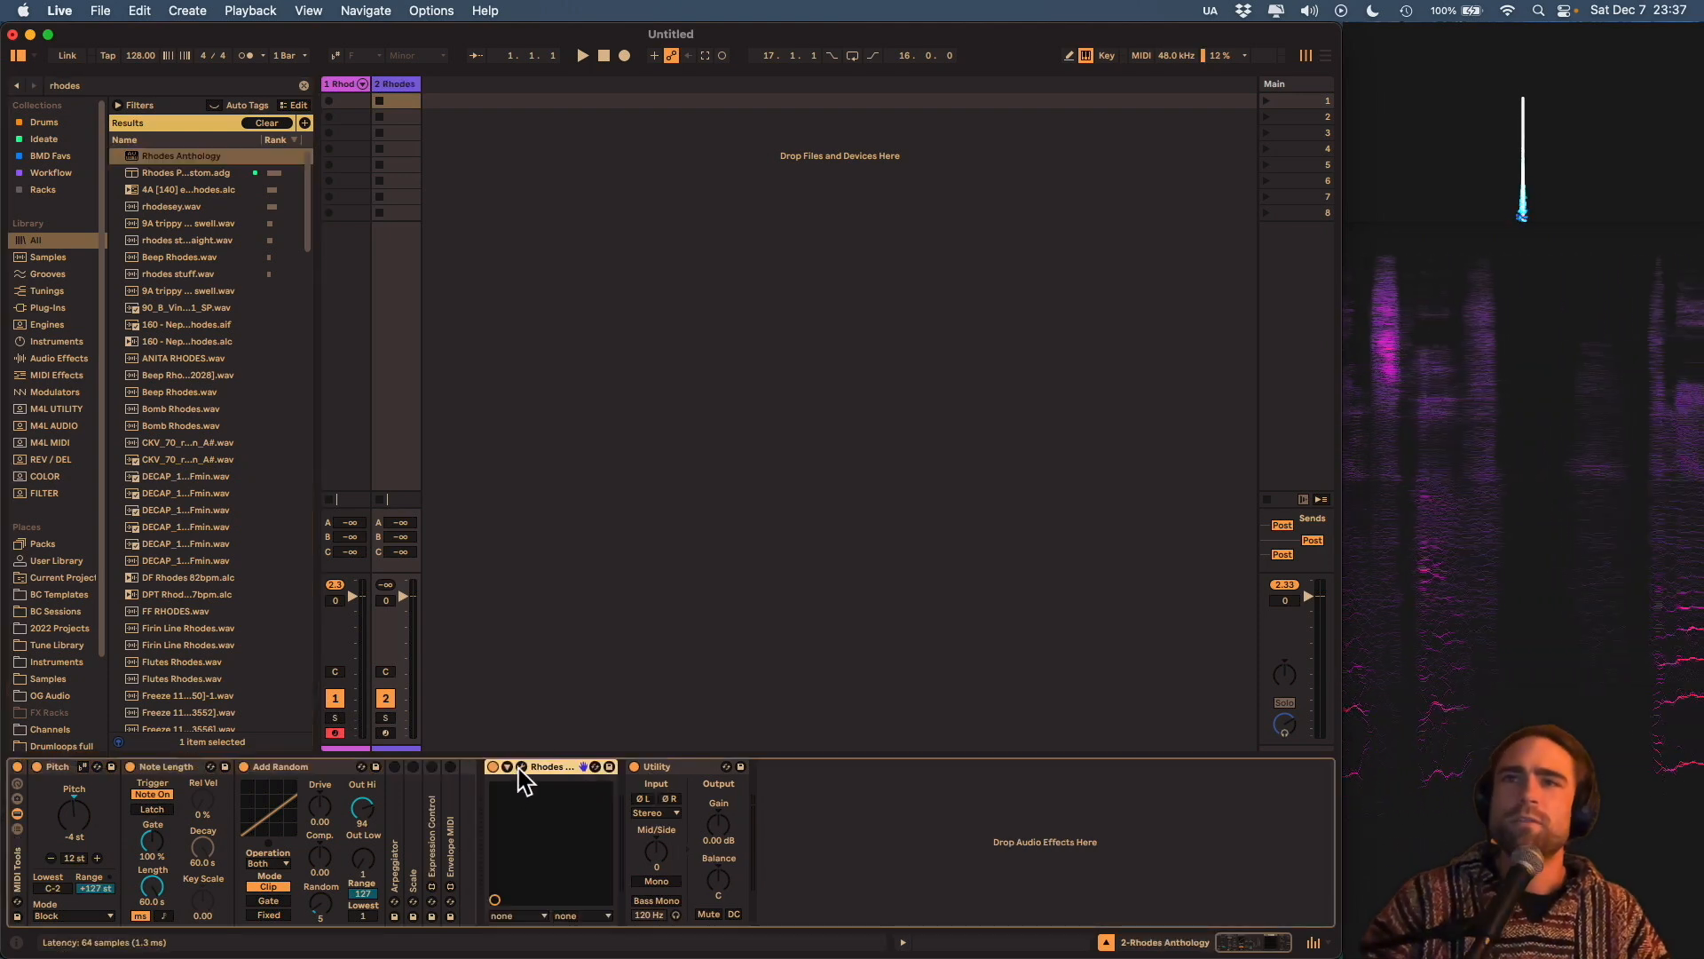
Reposition the Rhodes Anthology plugin window and view the list of available Rhodes models.
{"action": "left_click_drag", "start_coordinate": [609, 465], "coordinate": [647, 248]}
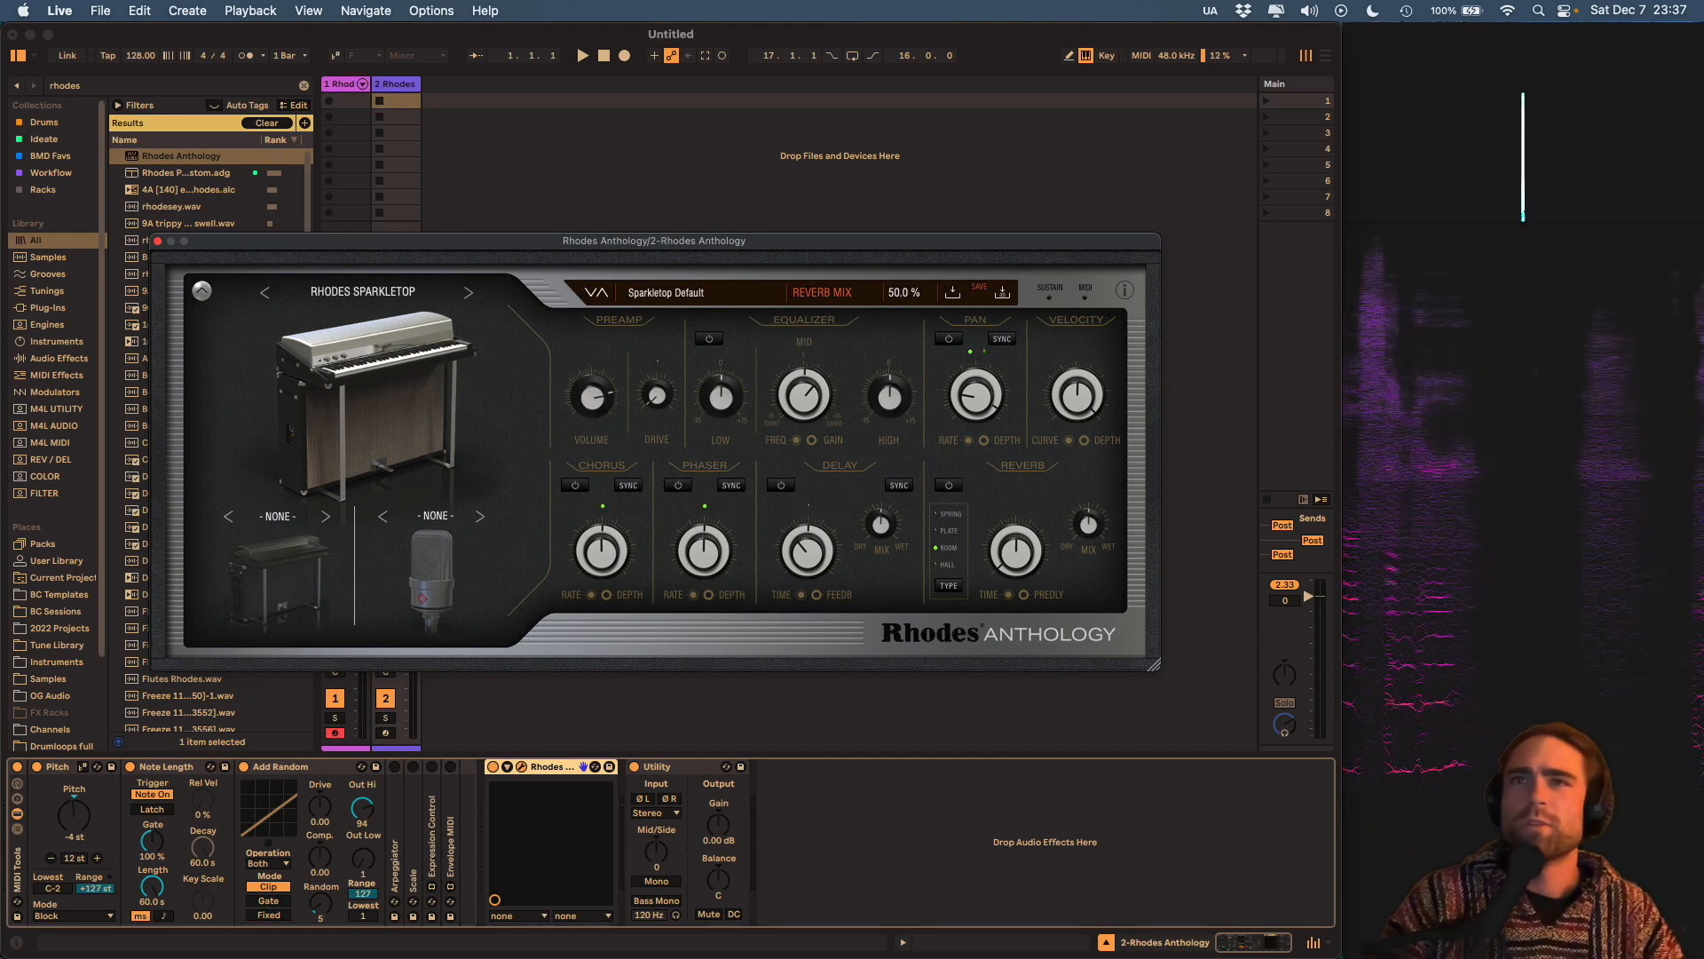
{"action": "left_click_drag", "start_coordinate": [654, 247], "coordinate": [672, 245]}
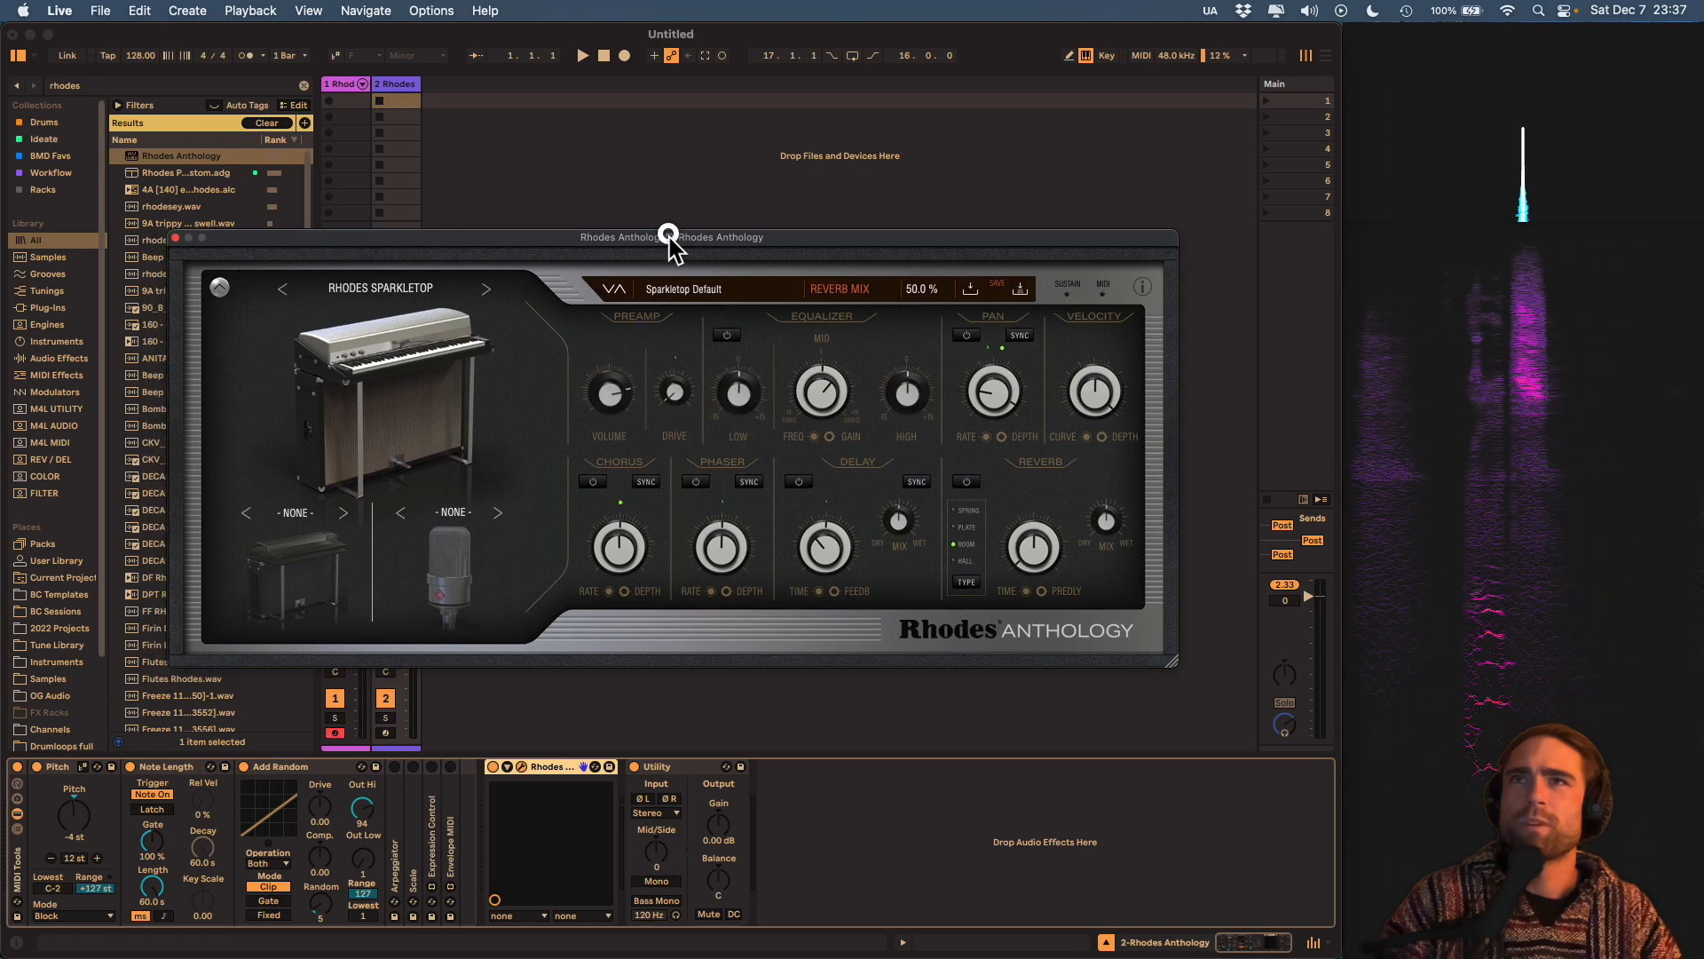
{"action": "left_click", "coordinate": [375, 292]}
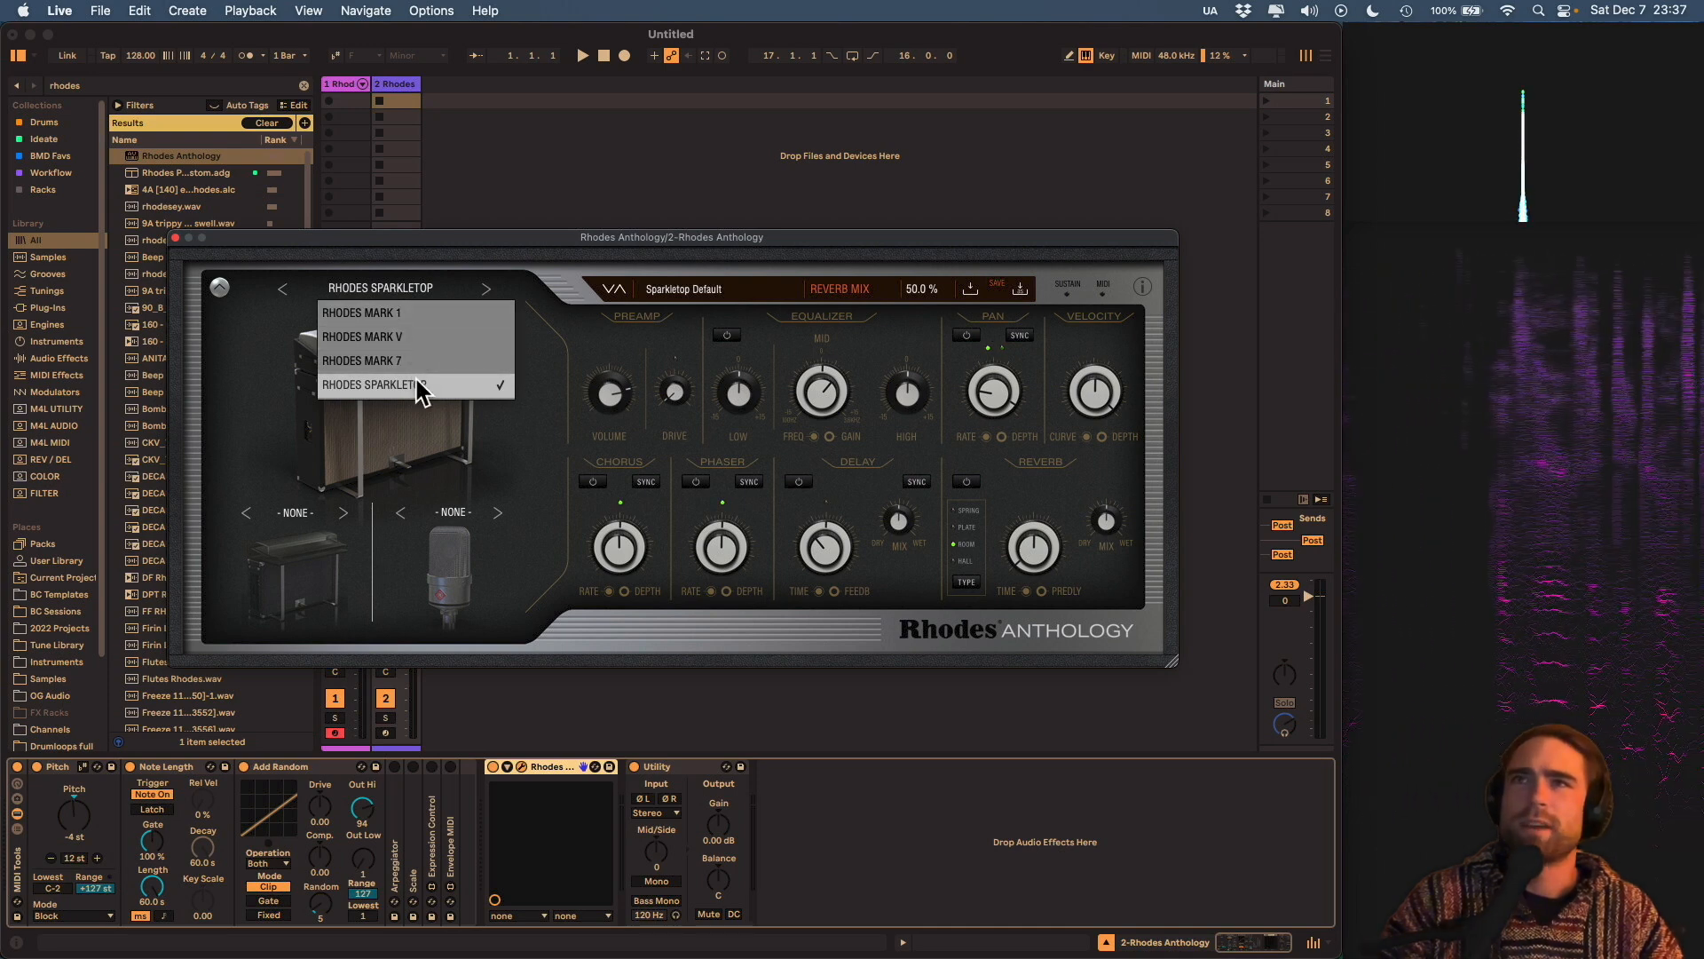
{"action": "left_click", "coordinate": [532, 435]}
{"action": "left_click_drag", "start_coordinate": [707, 236], "coordinate": [709, 236]}
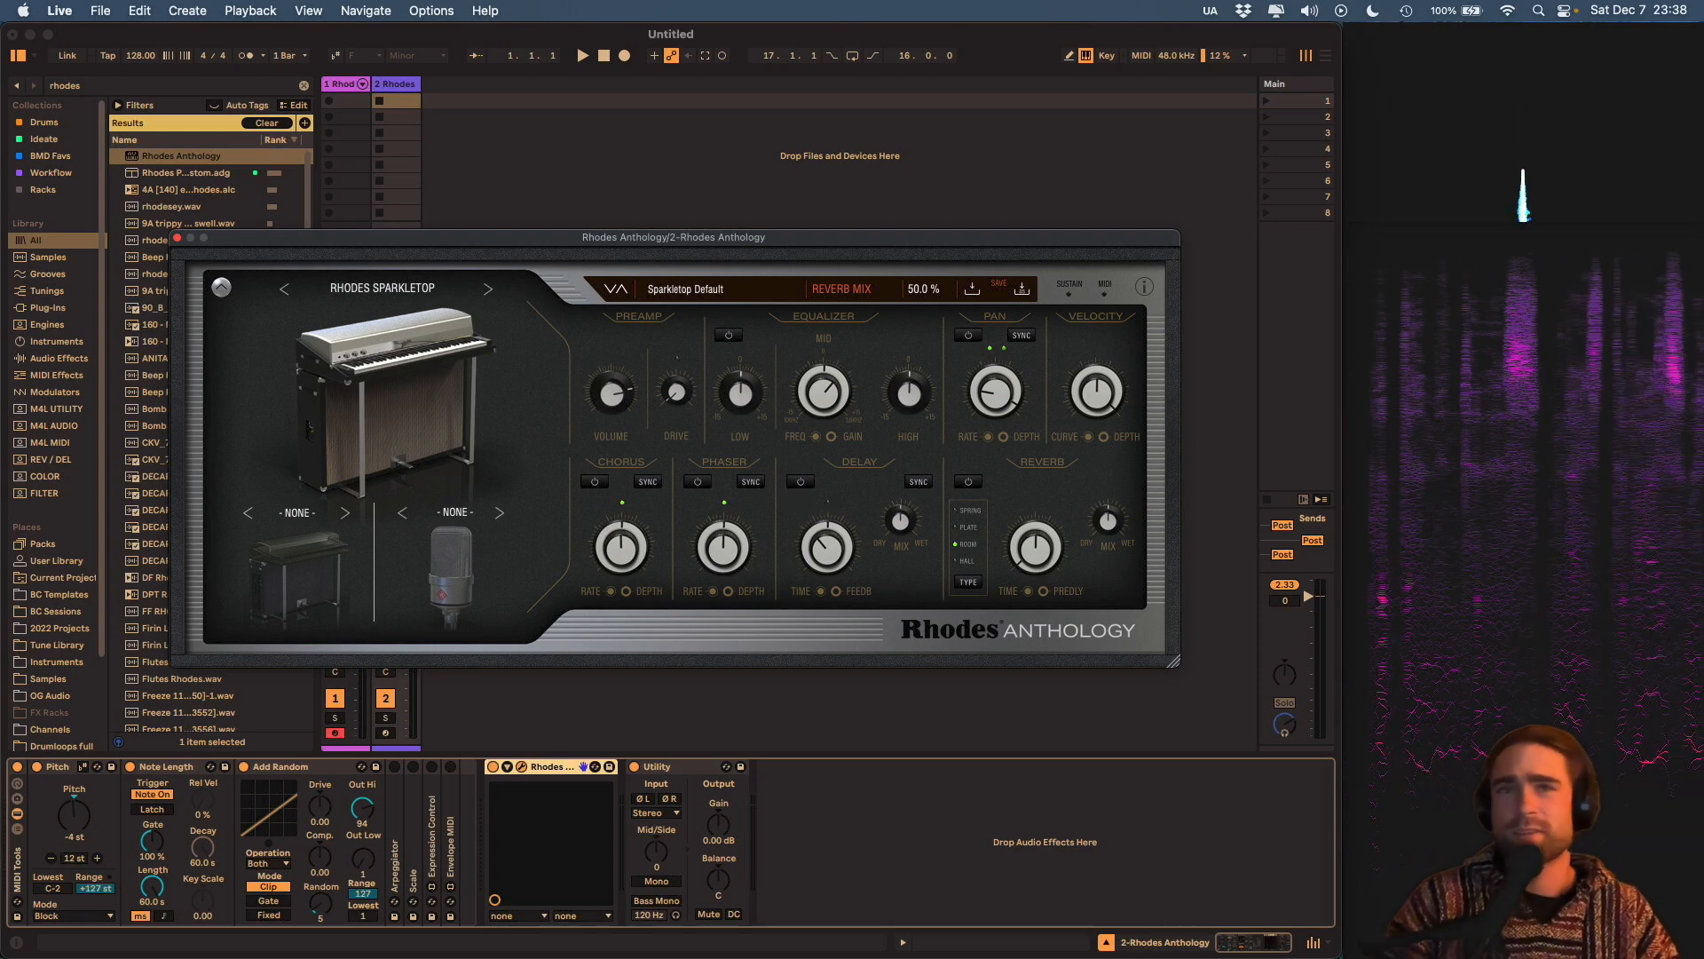
Arm the second track for recording and set its Utility gain to 15.0 dB.
{"action": "left_click", "coordinate": [386, 733]}
{"action": "left_click_drag", "start_coordinate": [661, 236], "coordinate": [712, 256]}
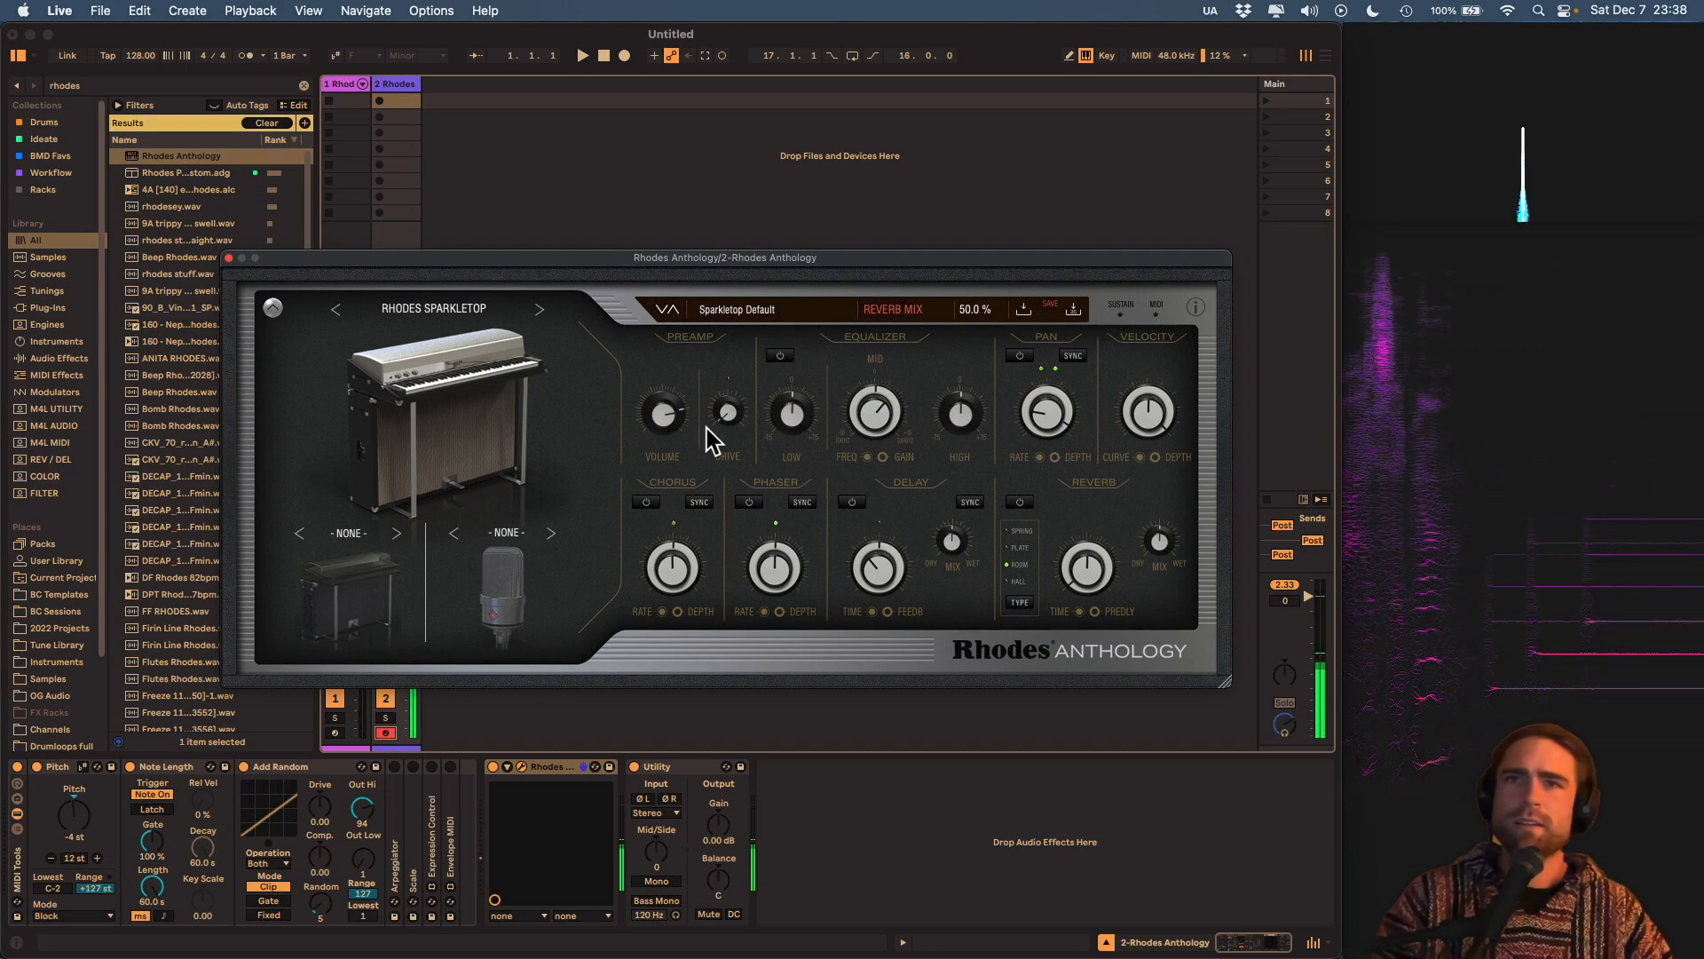
{"action": "left_click_drag", "start_coordinate": [723, 824], "coordinate": [724, 820]}
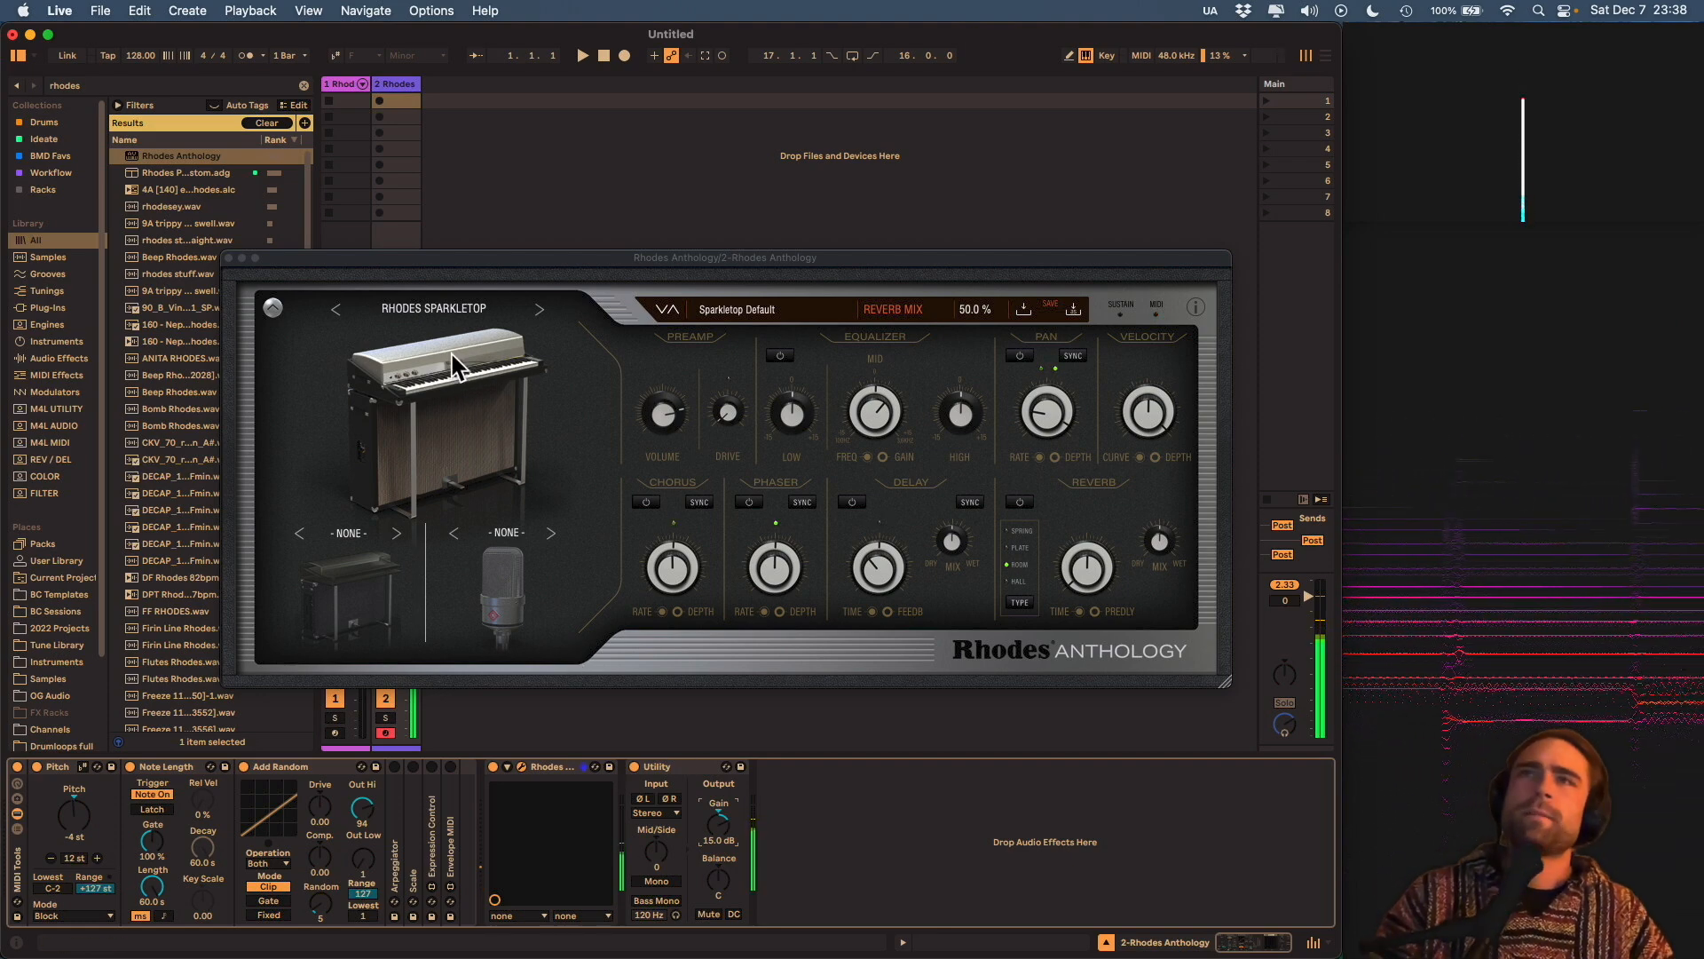
Audition the Rhodes Mark 1, Mark V and Mark 7 models in turn, ending on the Rhodes Sparkletop.
{"action": "left_click", "coordinate": [458, 309]}
{"action": "left_click", "coordinate": [458, 333]}
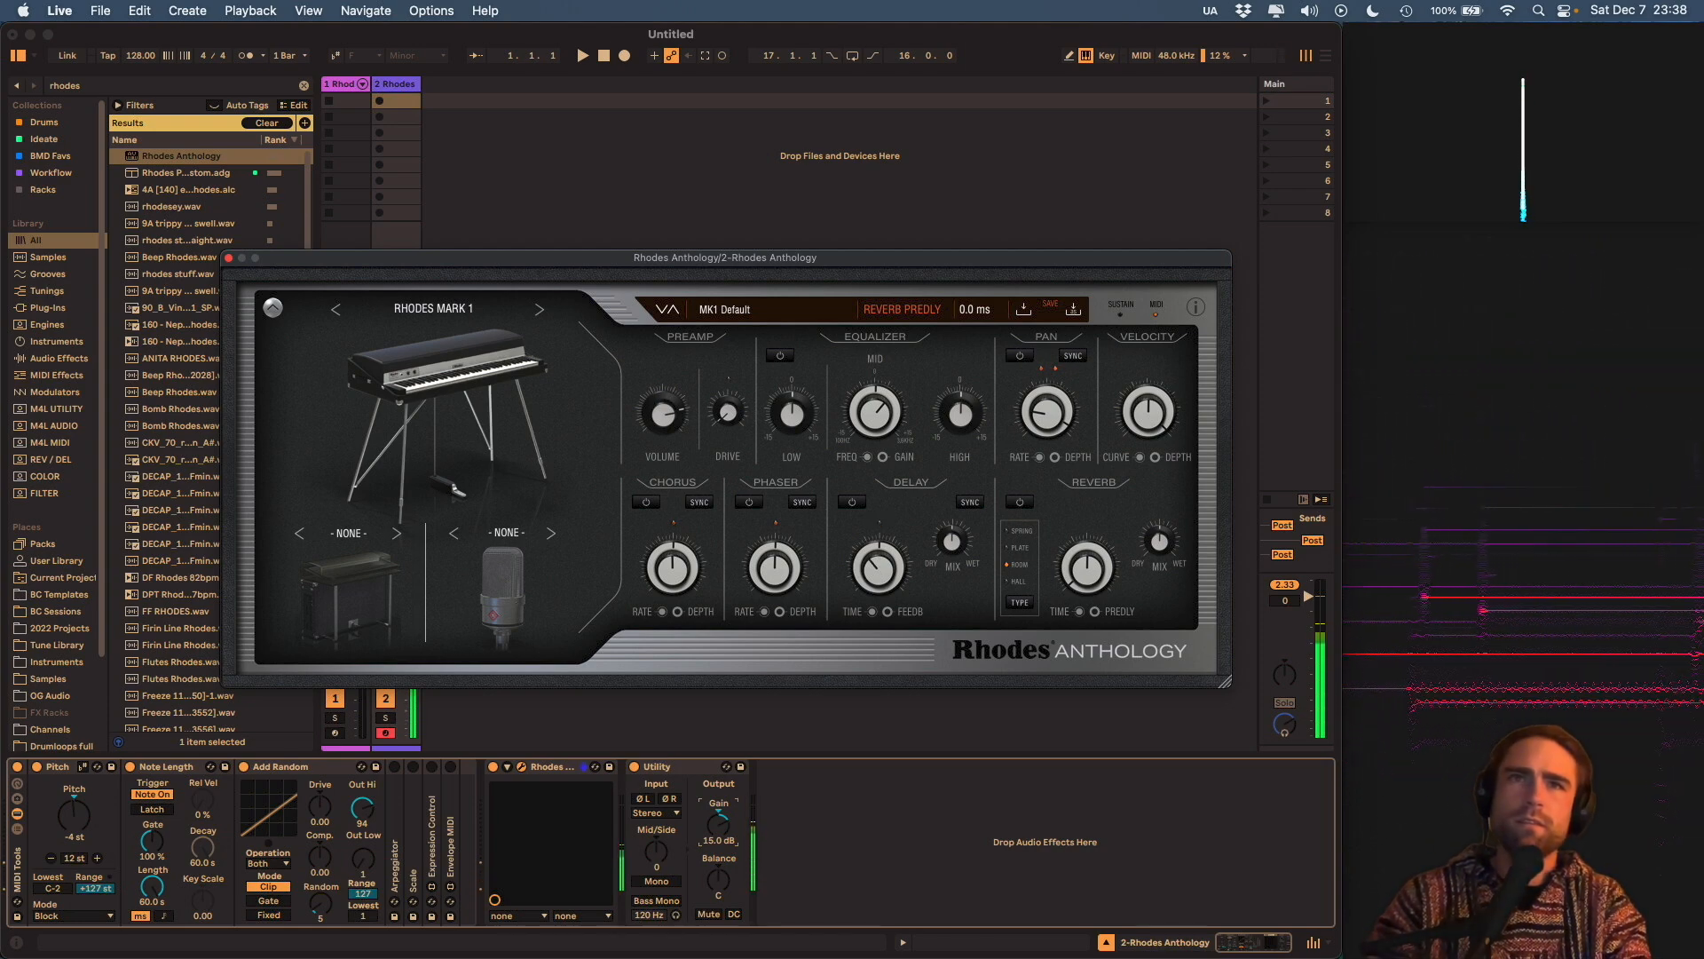
{"action": "left_click", "coordinate": [538, 309]}
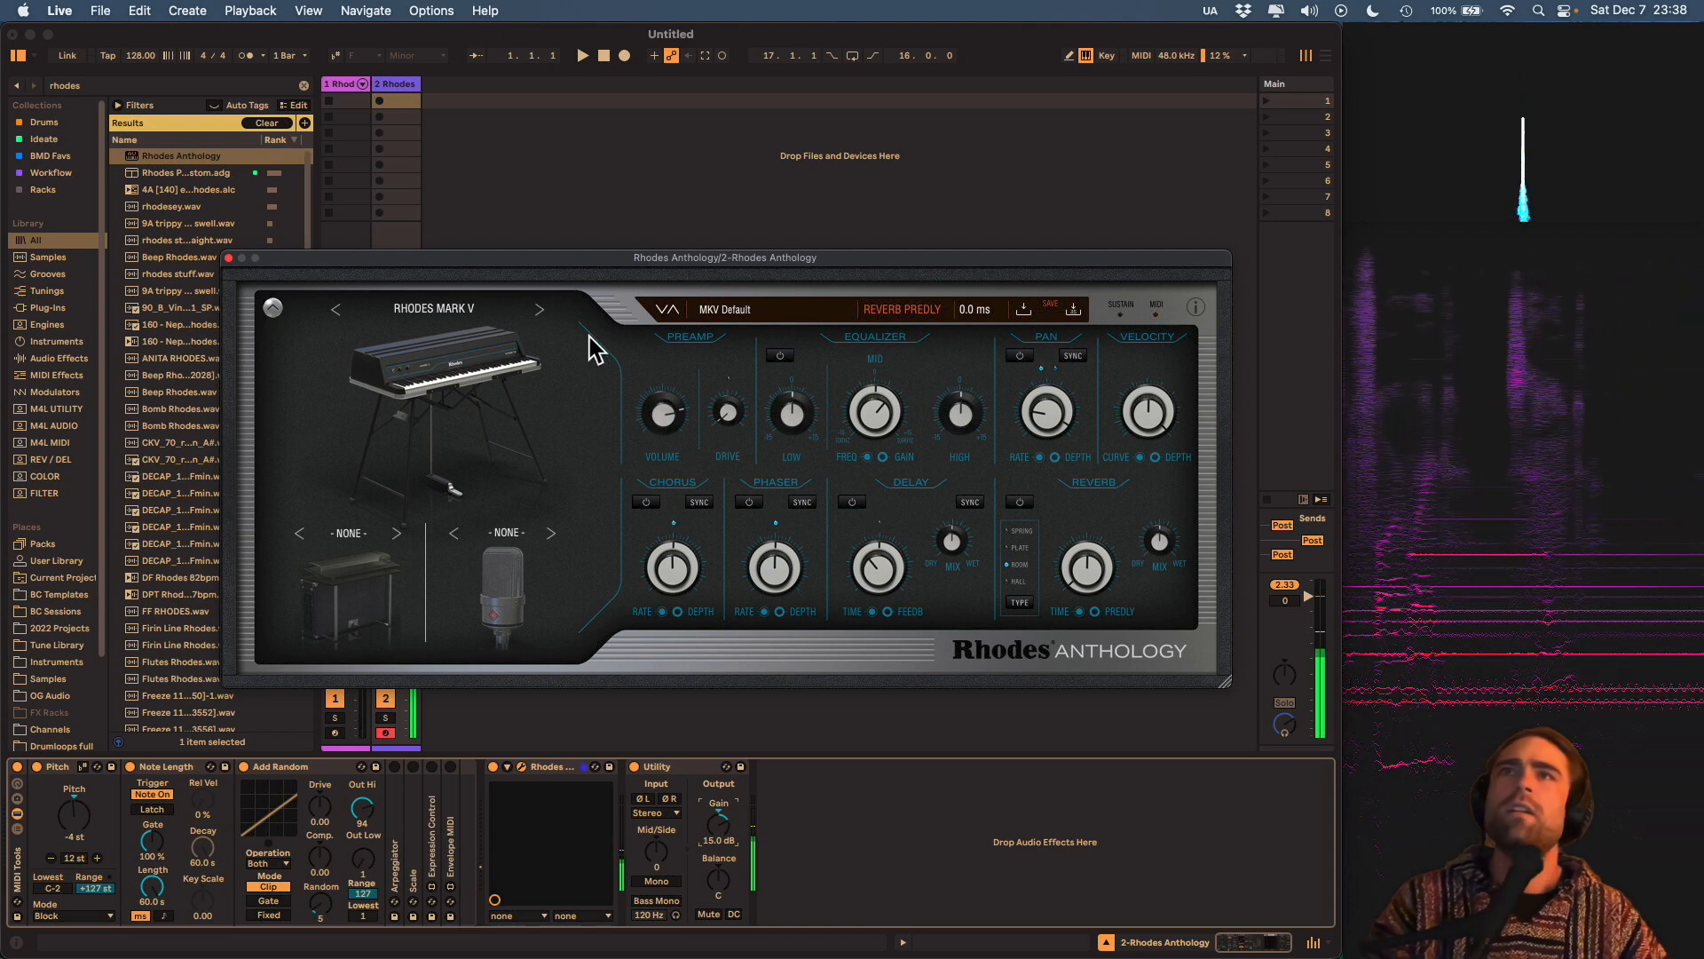
{"action": "left_click", "coordinate": [537, 311]}
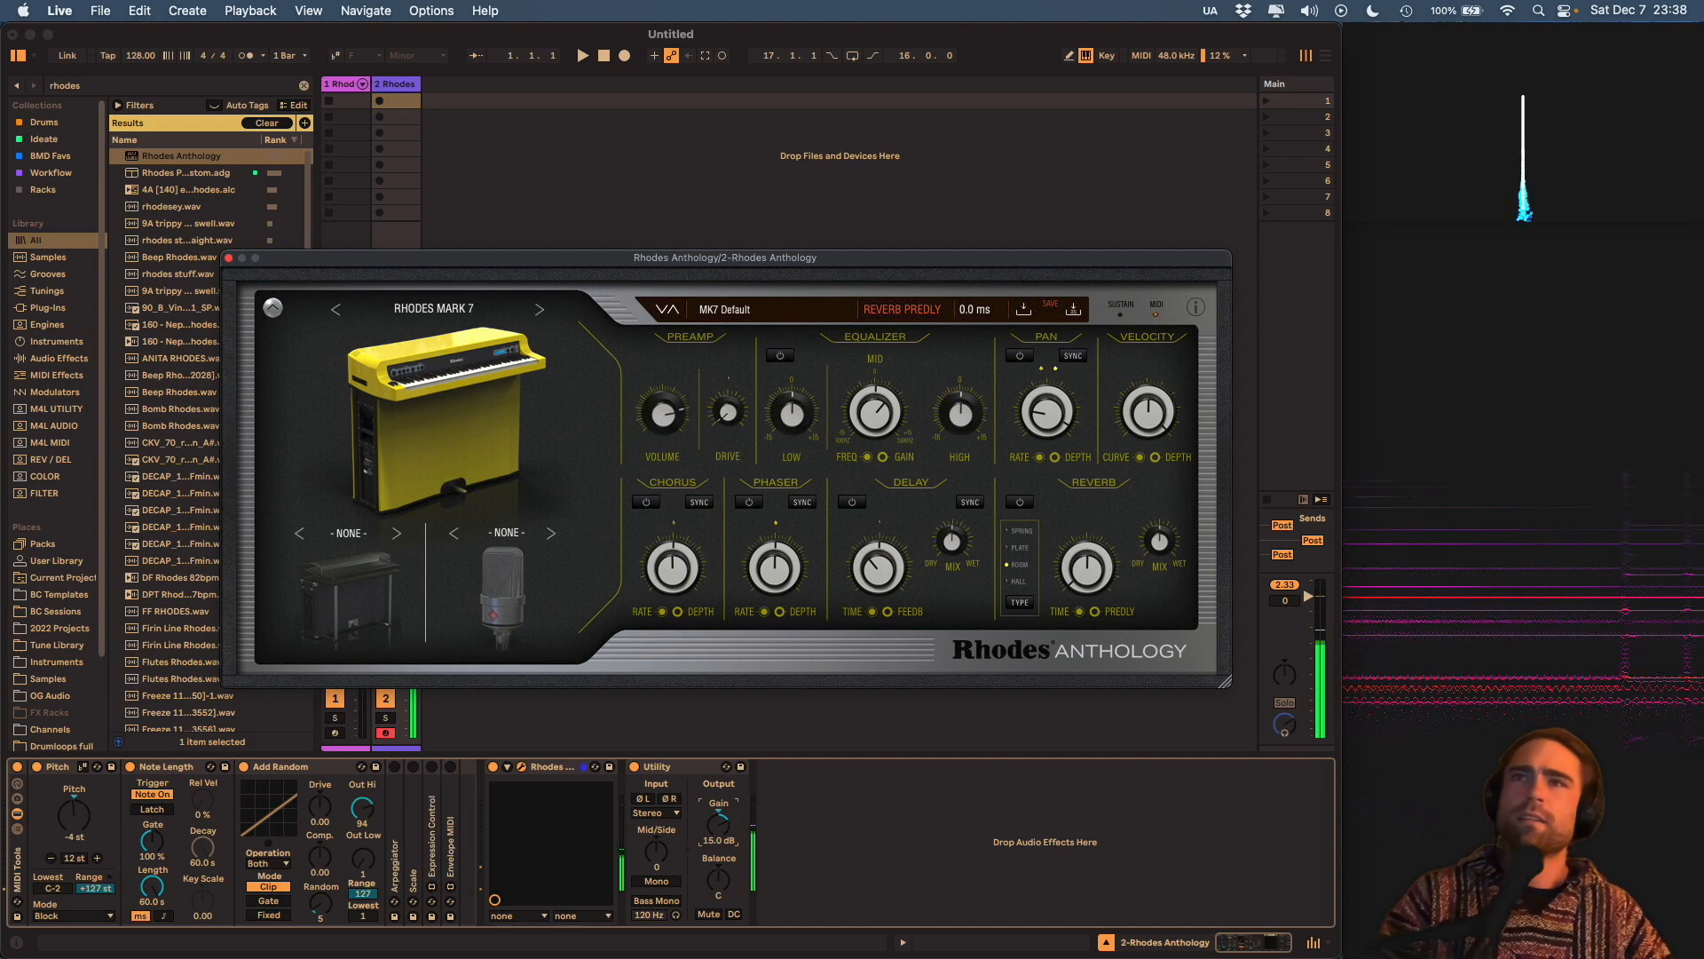
{"action": "left_click", "coordinate": [538, 309]}
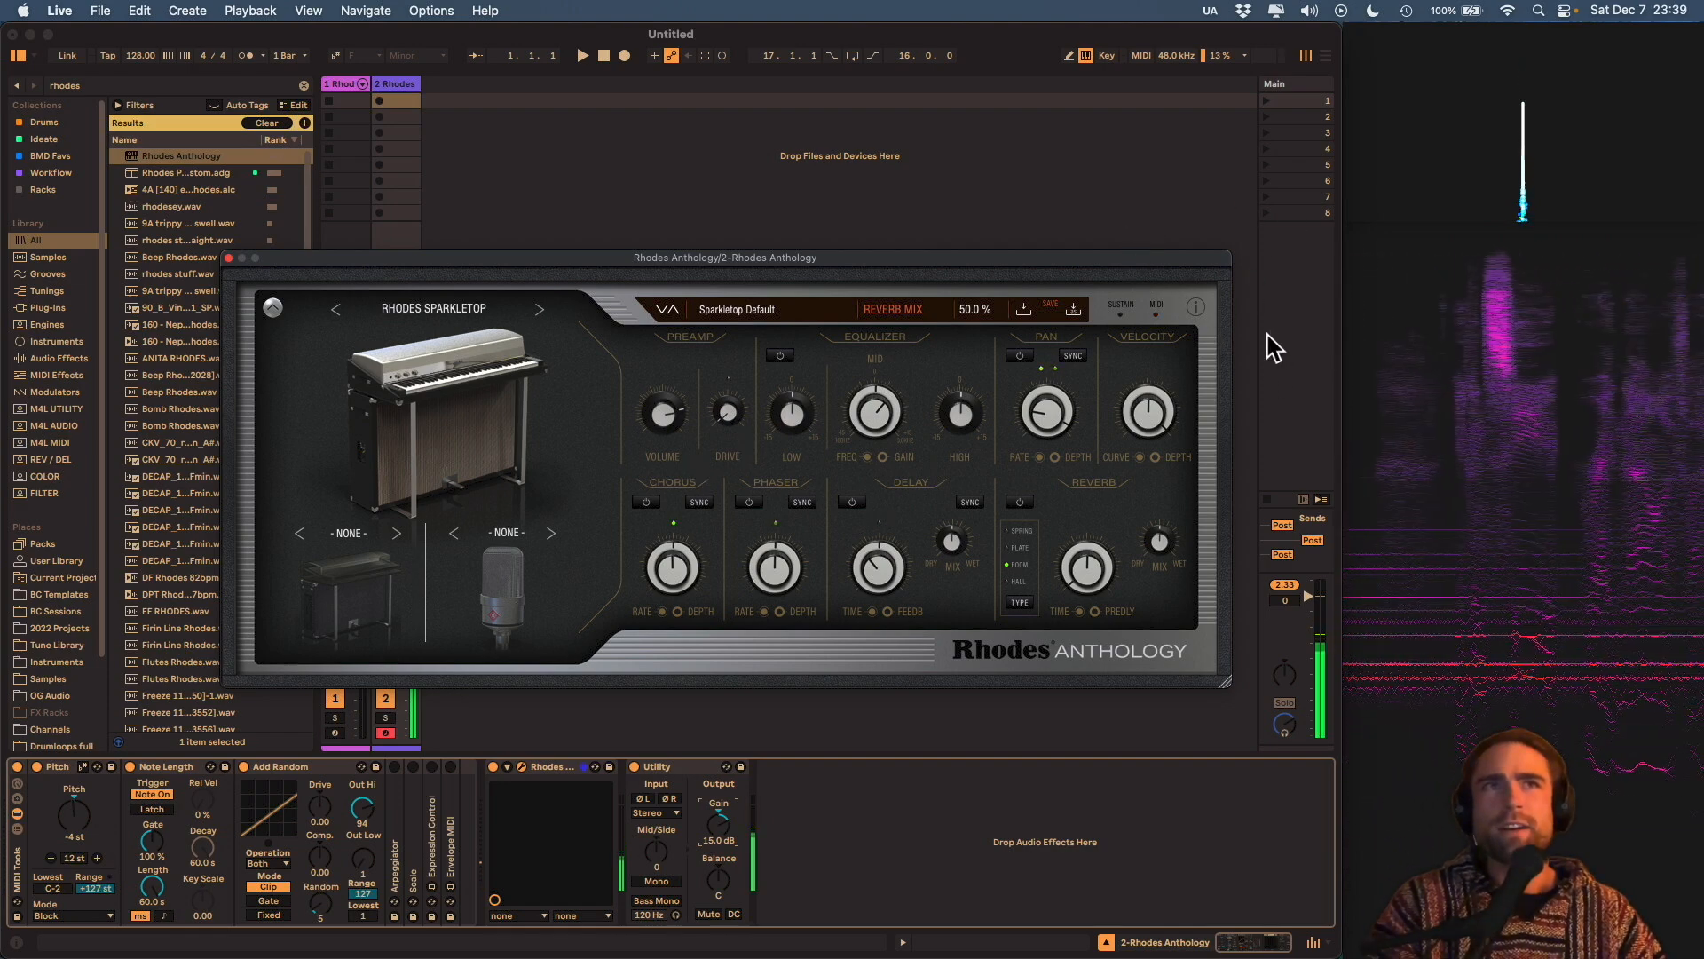
Switch to MiniMeters to examine the stereo image of the Rhodes signal, and return to Ableton Live.
{"action": "mouse_move", "coordinate": [1484, 191]}
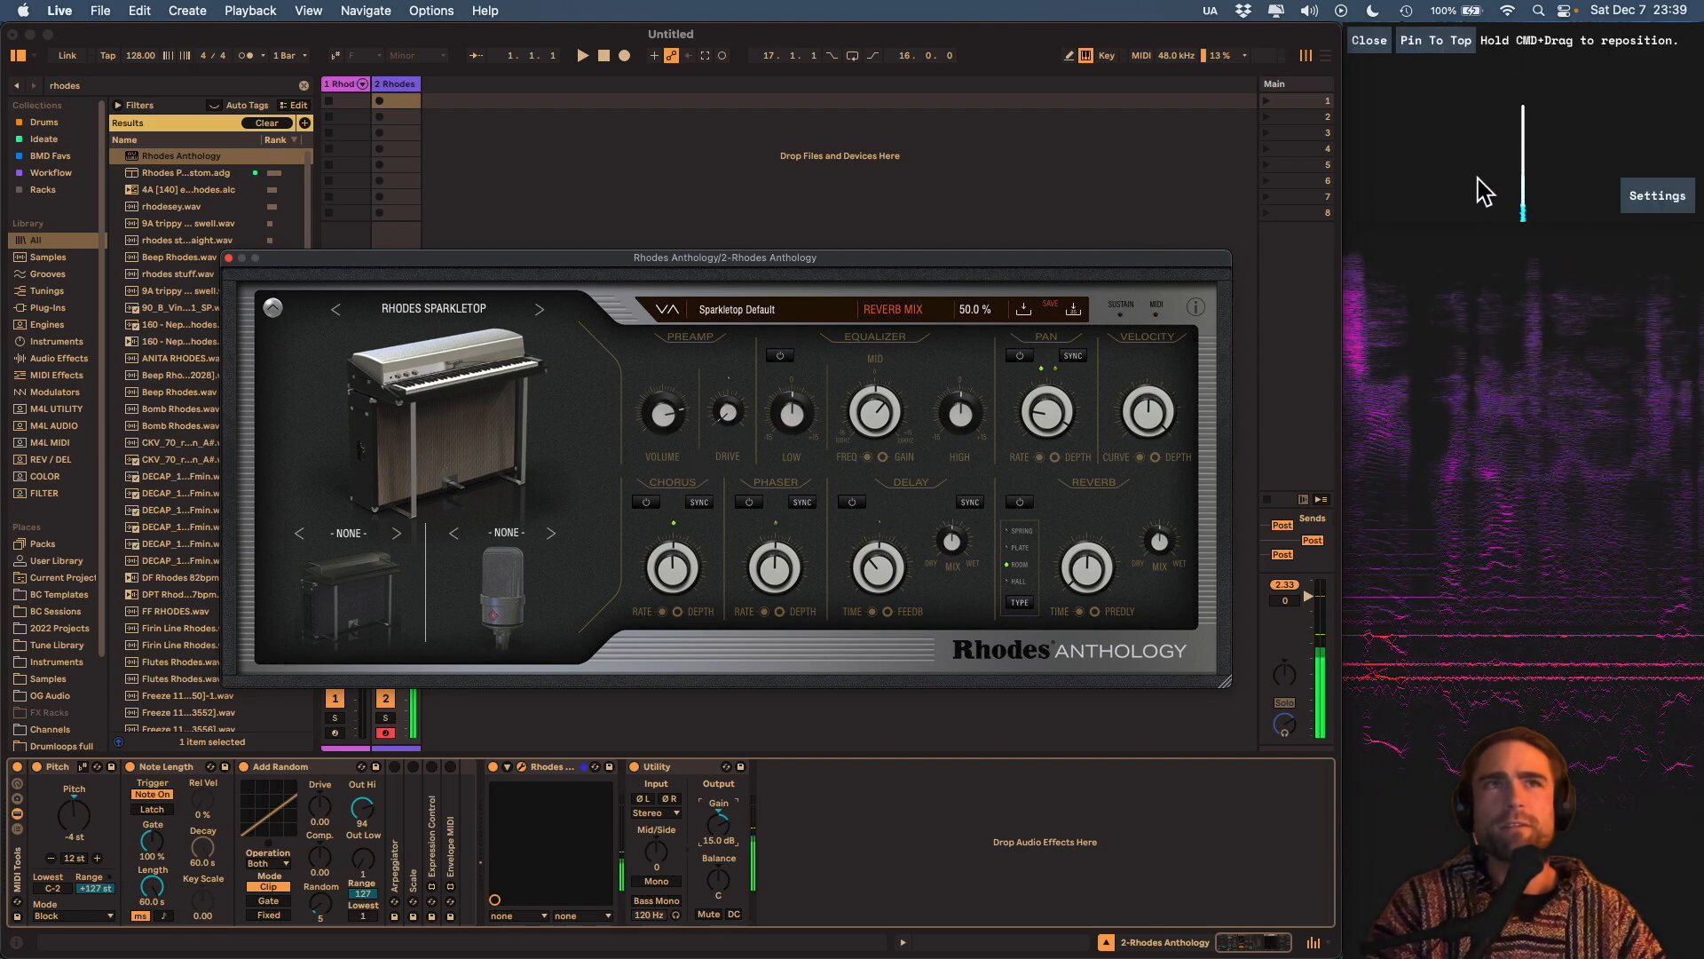
{"action": "left_click", "coordinate": [1523, 173]}
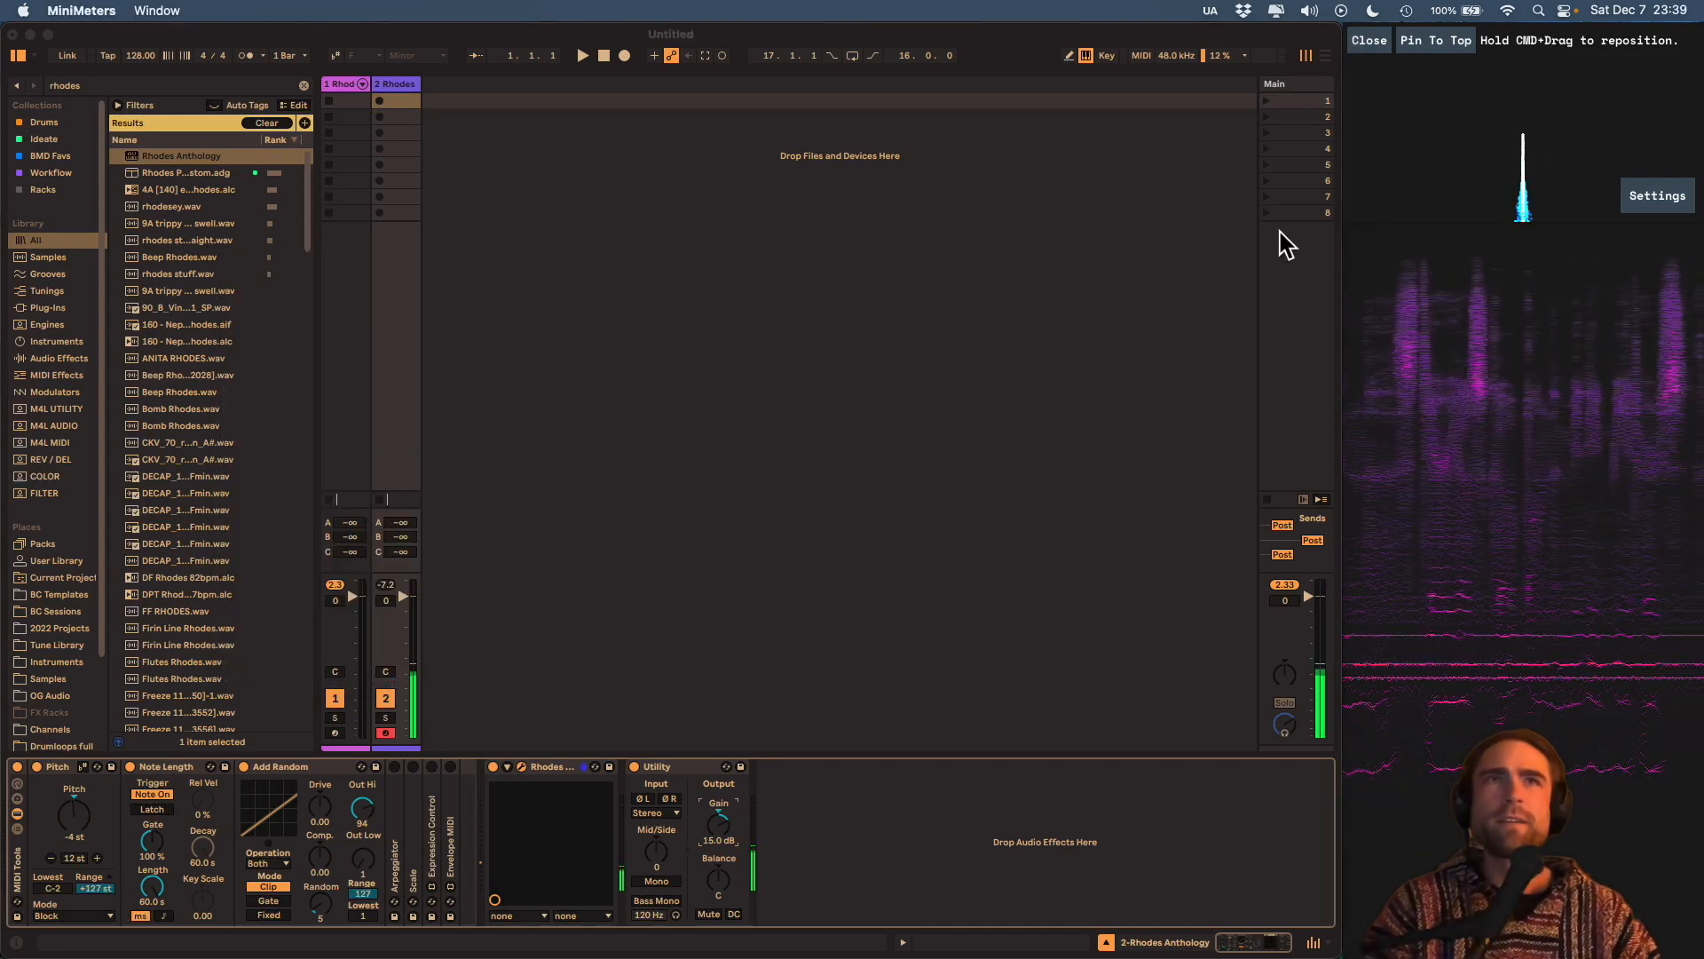
{"action": "left_click", "coordinate": [1191, 272]}
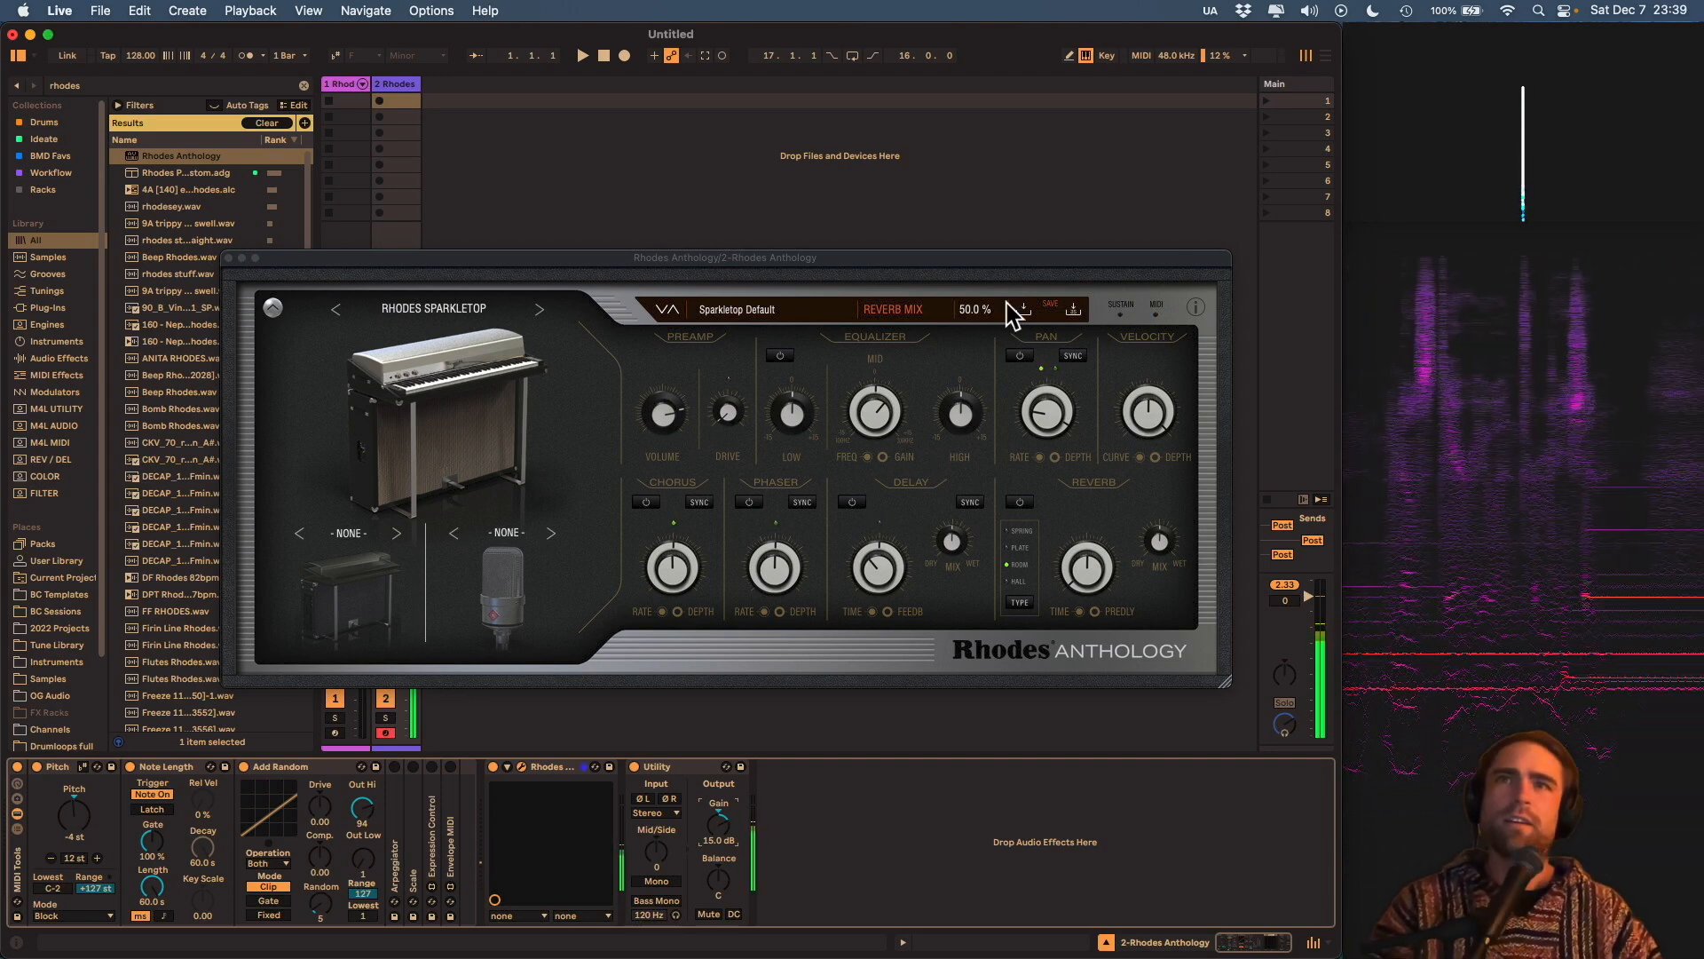
Audition the Rhodes Anthology chorus at different depths, set its depth to 0.50 ms, and turn the chorus off.
{"action": "left_click", "coordinate": [647, 501]}
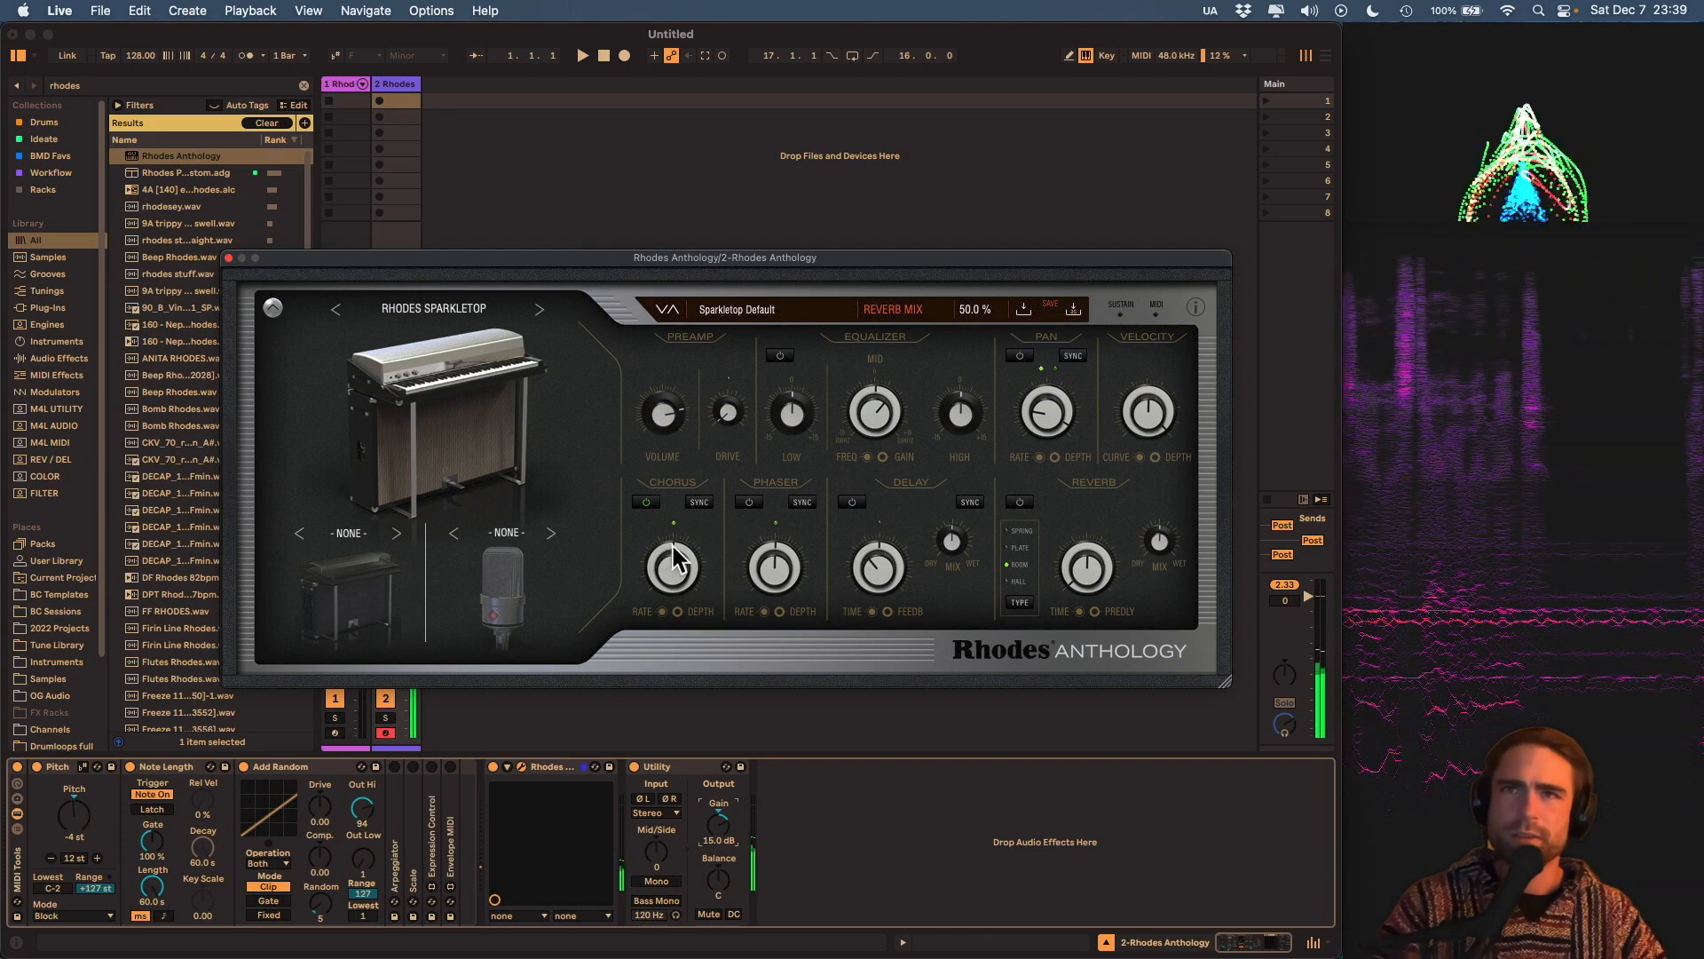
{"action": "left_click_drag", "start_coordinate": [653, 581], "coordinate": [655, 626]}
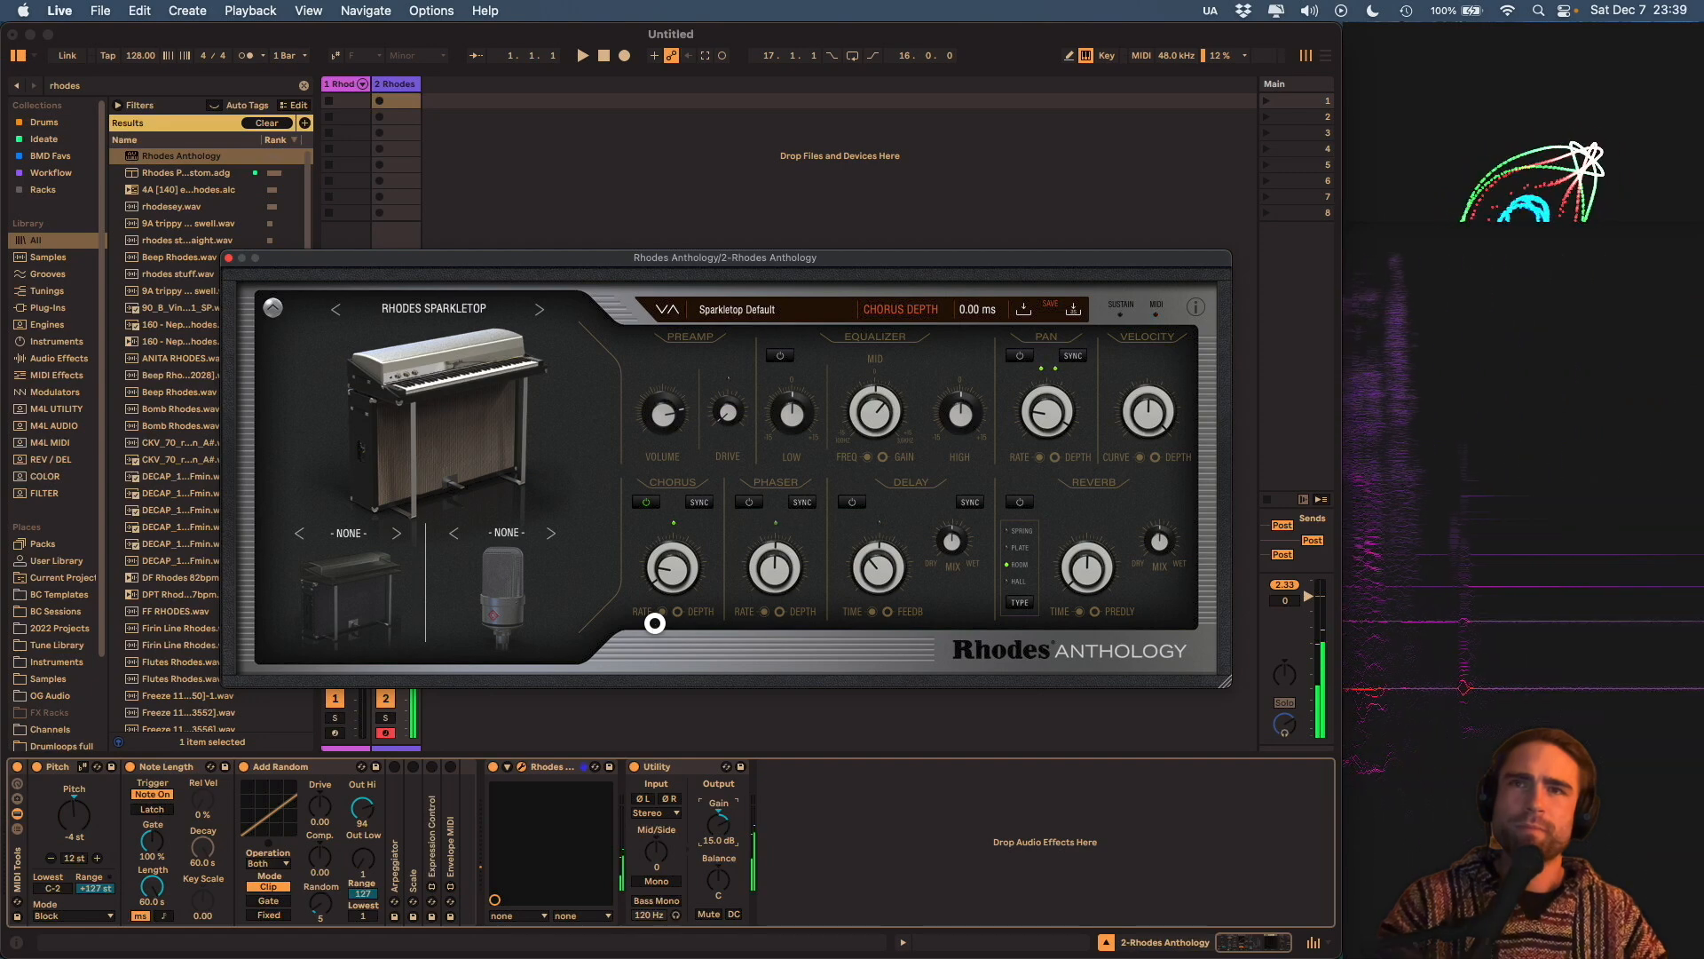
{"action": "left_click_drag", "start_coordinate": [655, 623], "coordinate": [673, 480]}
{"action": "mouse_move", "coordinate": [674, 568]}
{"action": "left_mouse_down"}
{"action": "mouse_move", "coordinate": [715, 449]}
{"action": "mouse_move", "coordinate": [697, 550]}
{"action": "mouse_move", "coordinate": [666, 564]}
{"action": "mouse_move", "coordinate": [666, 590]}
{"action": "left_mouse_up"}
{"action": "left_click", "coordinate": [652, 503]}
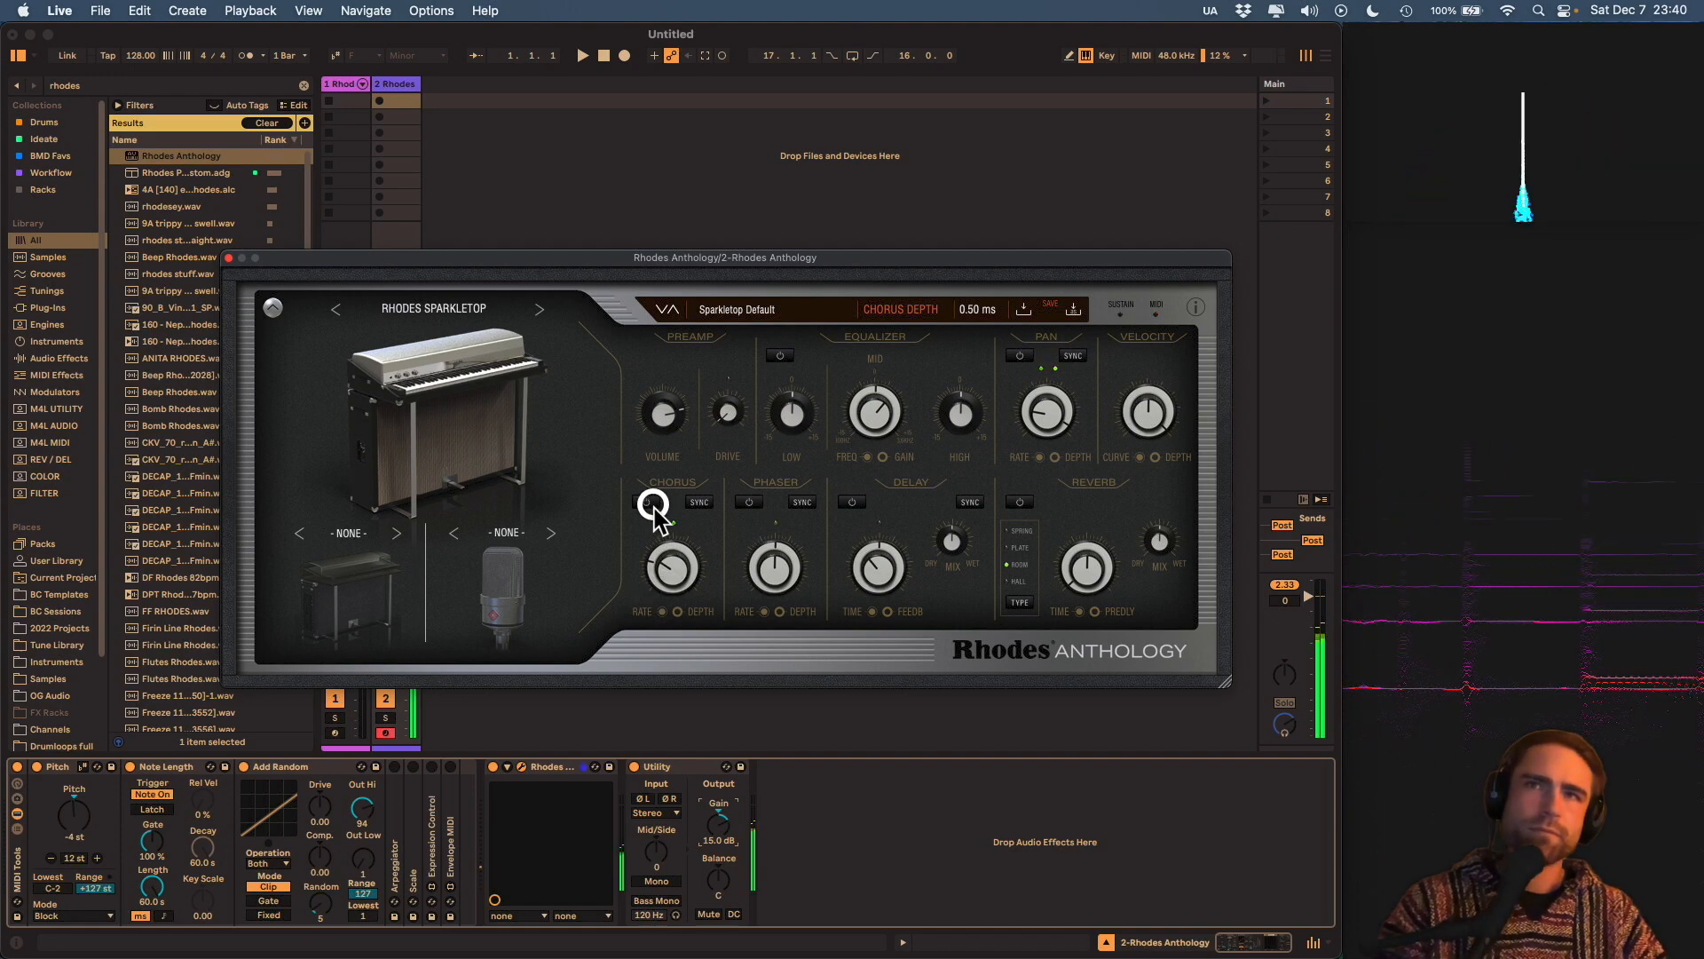
Audition the phaser at a 1.67 Hz rate and tempo-synced at 8D, and turn the phaser off.
{"action": "left_click", "coordinate": [748, 503]}
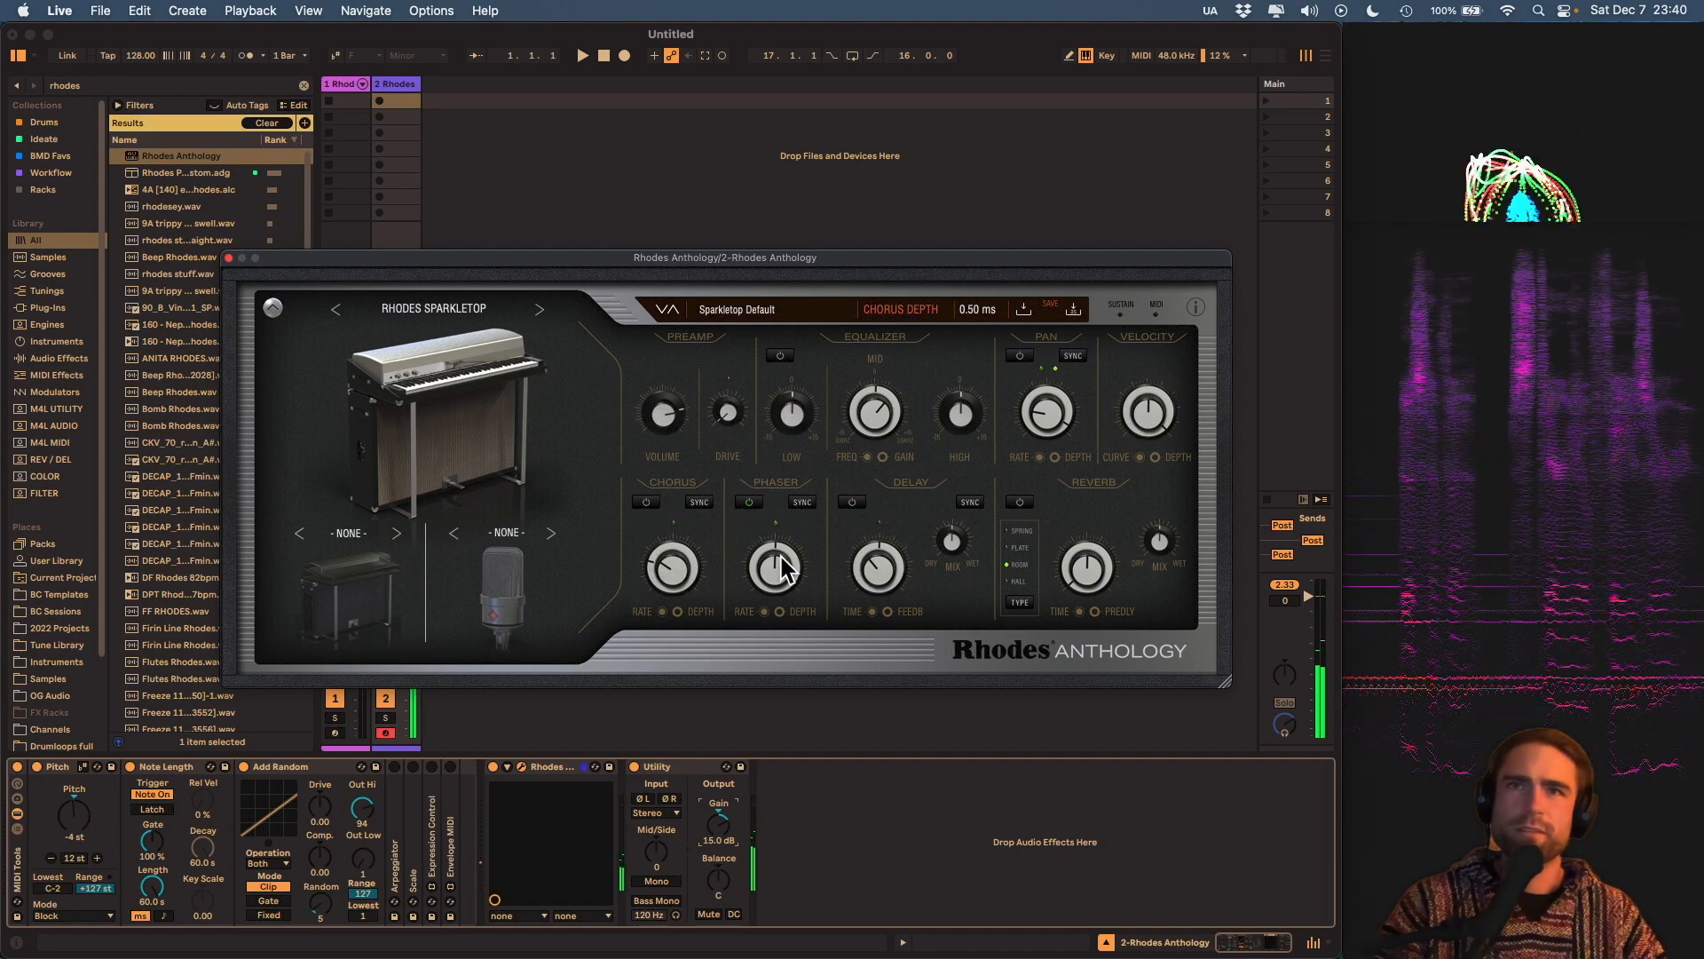
{"action": "mouse_move", "coordinate": [776, 552]}
{"action": "left_mouse_down"}
{"action": "mouse_move", "coordinate": [793, 488]}
{"action": "mouse_move", "coordinate": [787, 557]}
{"action": "left_mouse_up"}
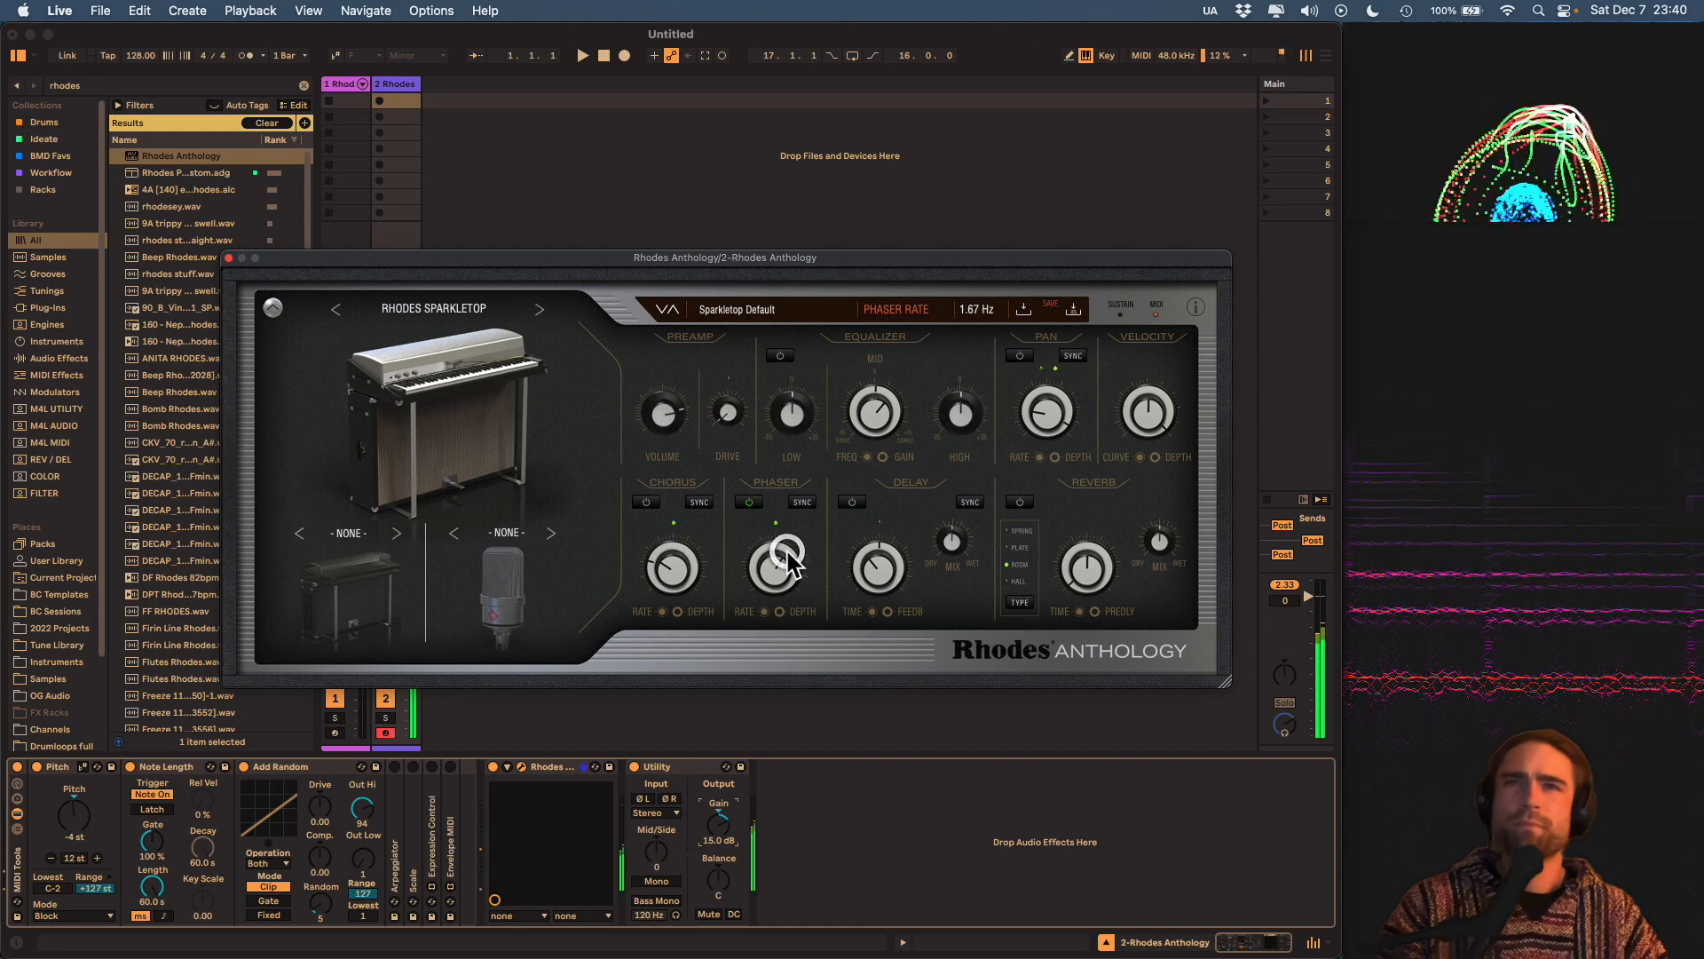
{"action": "left_click", "coordinate": [800, 502]}
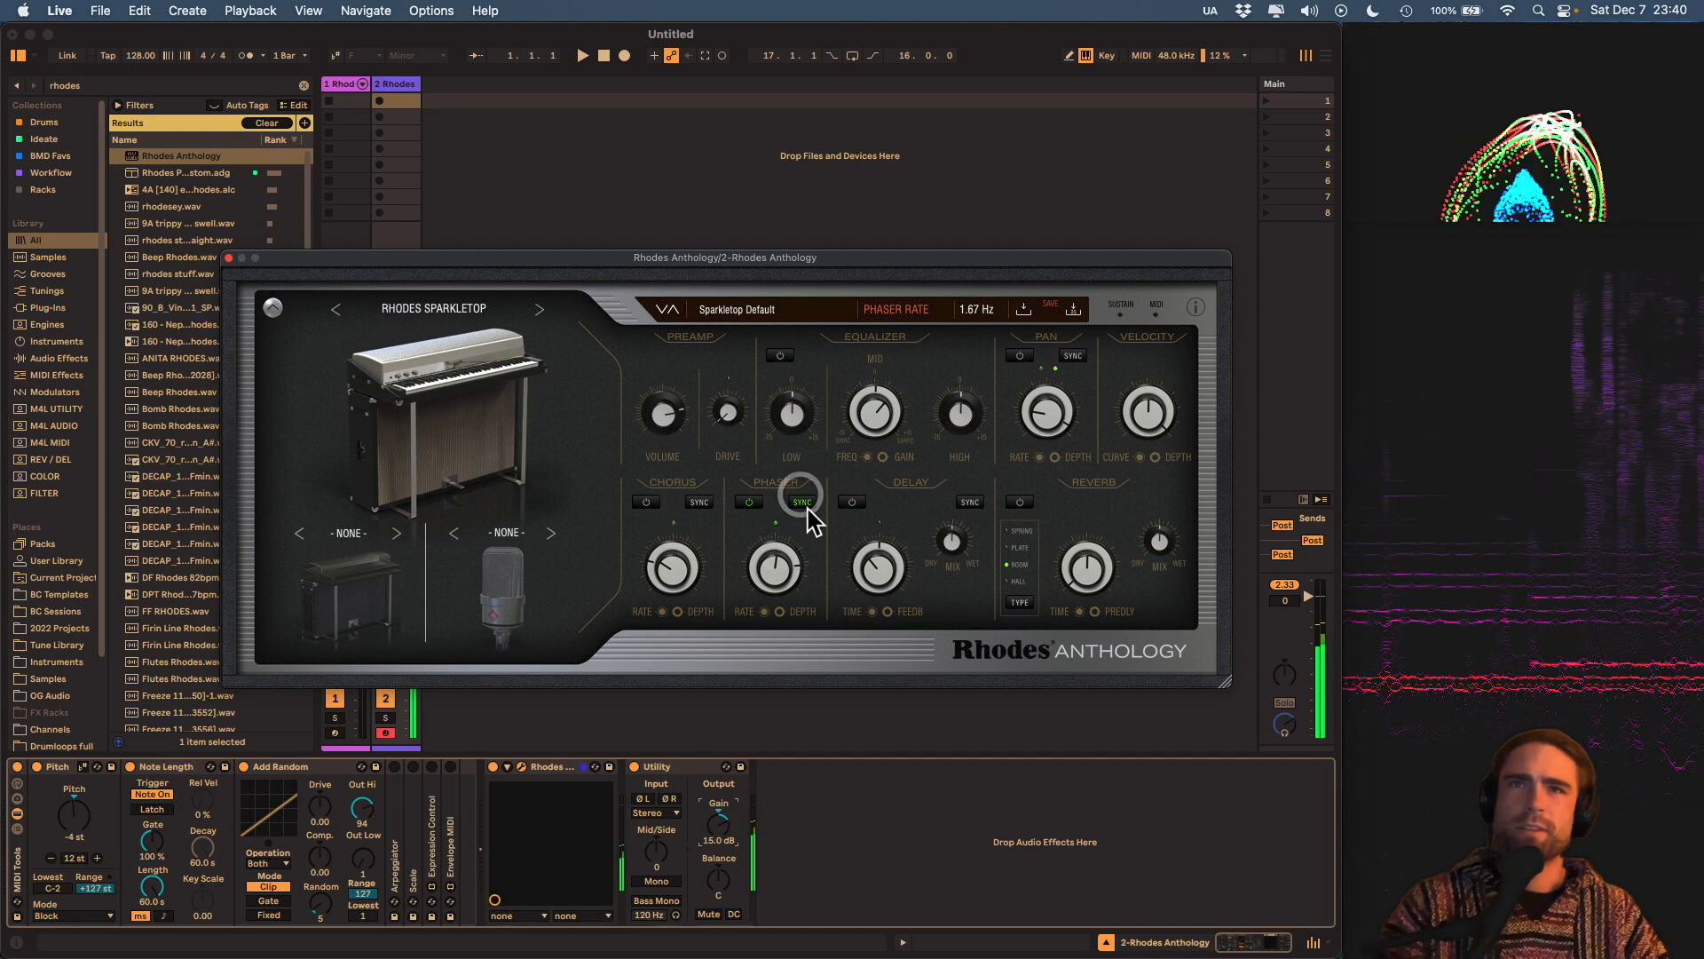
{"action": "left_click_drag", "start_coordinate": [781, 573], "coordinate": [786, 555]}
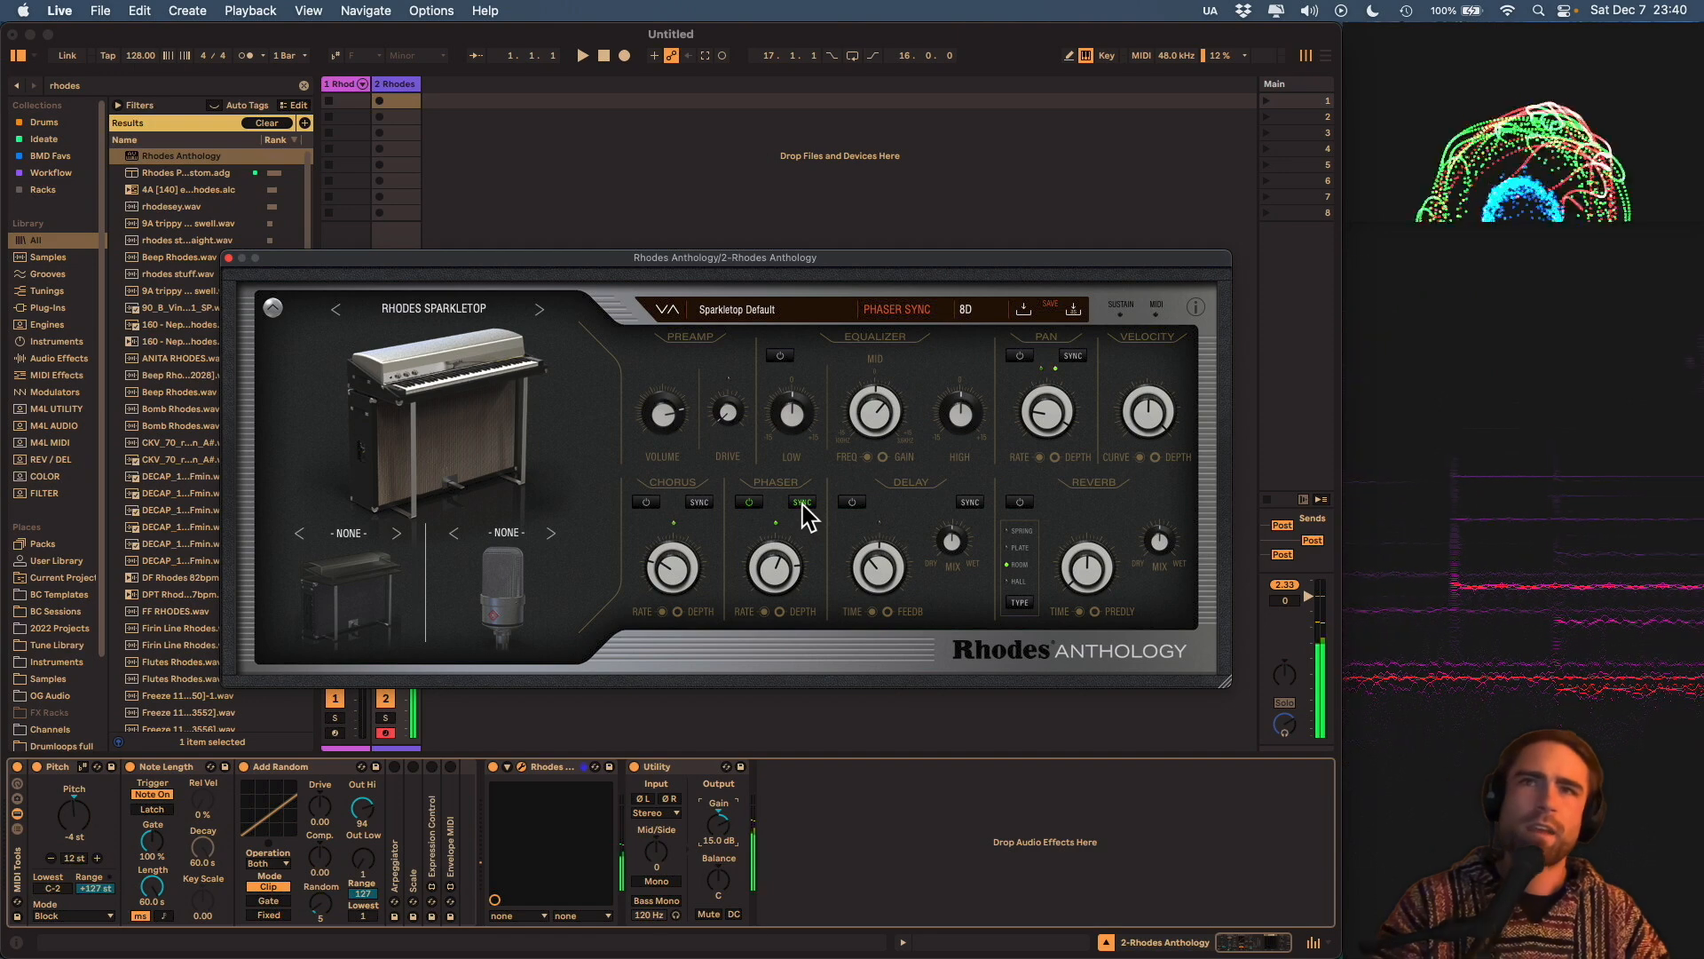
{"action": "left_click", "coordinate": [750, 503]}
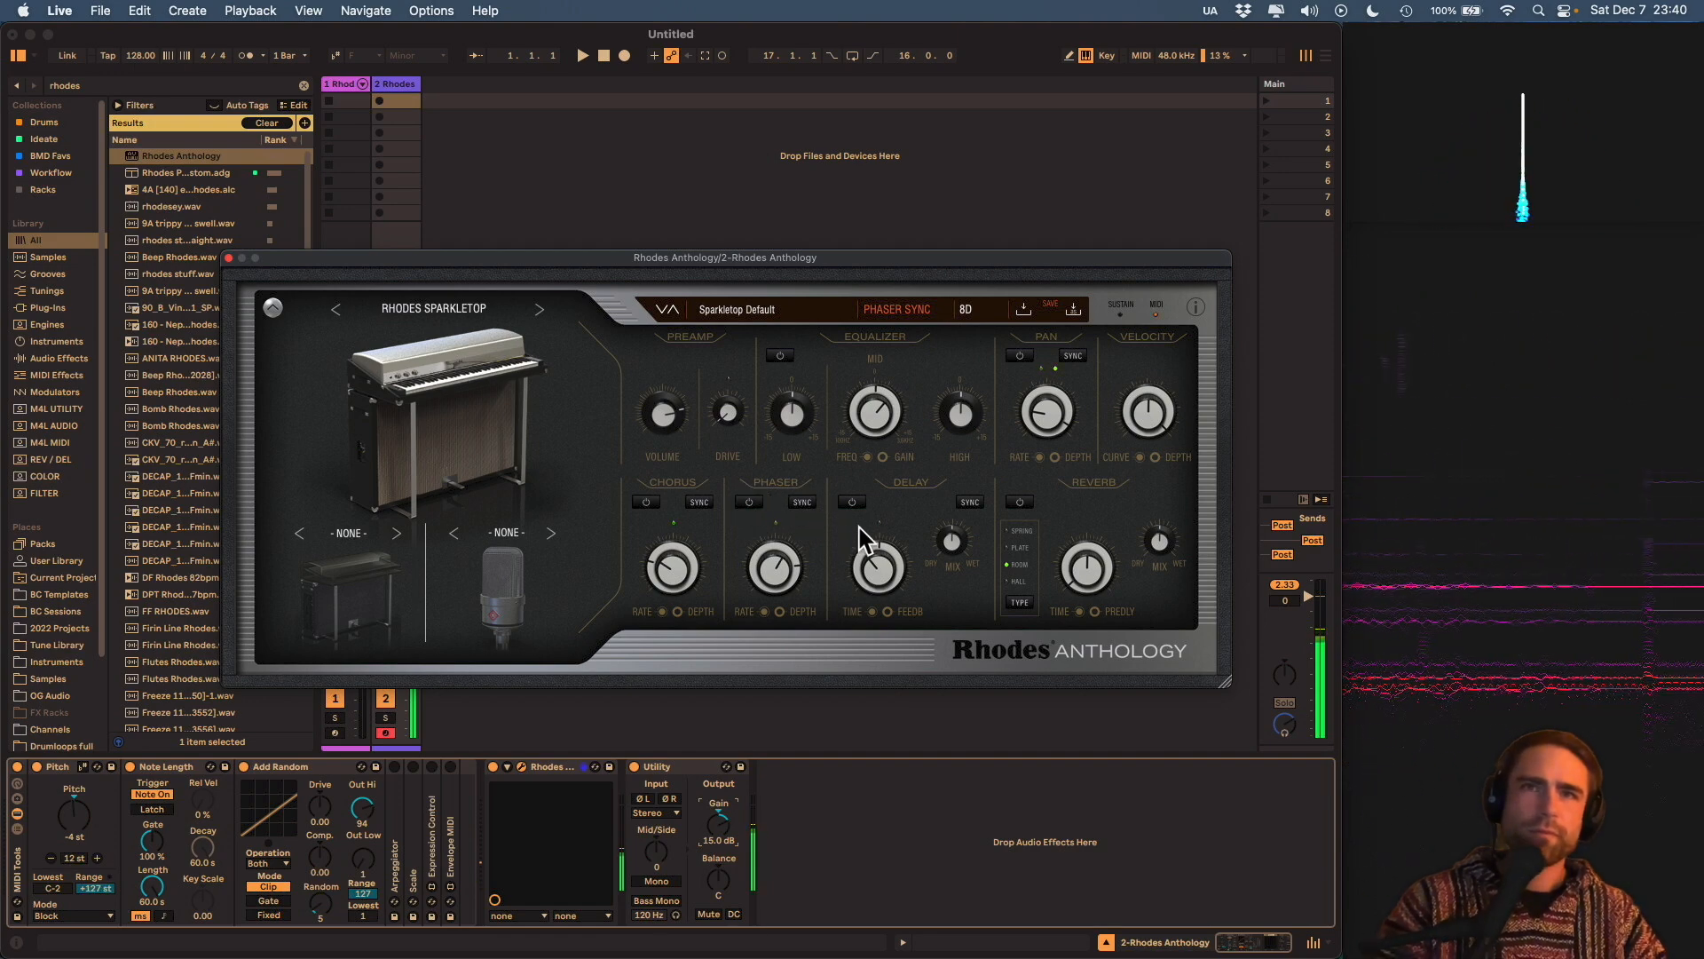
Audition the built-in delay with its feedback set to 80 %, and turn the delay off.
{"action": "left_click", "coordinate": [850, 502]}
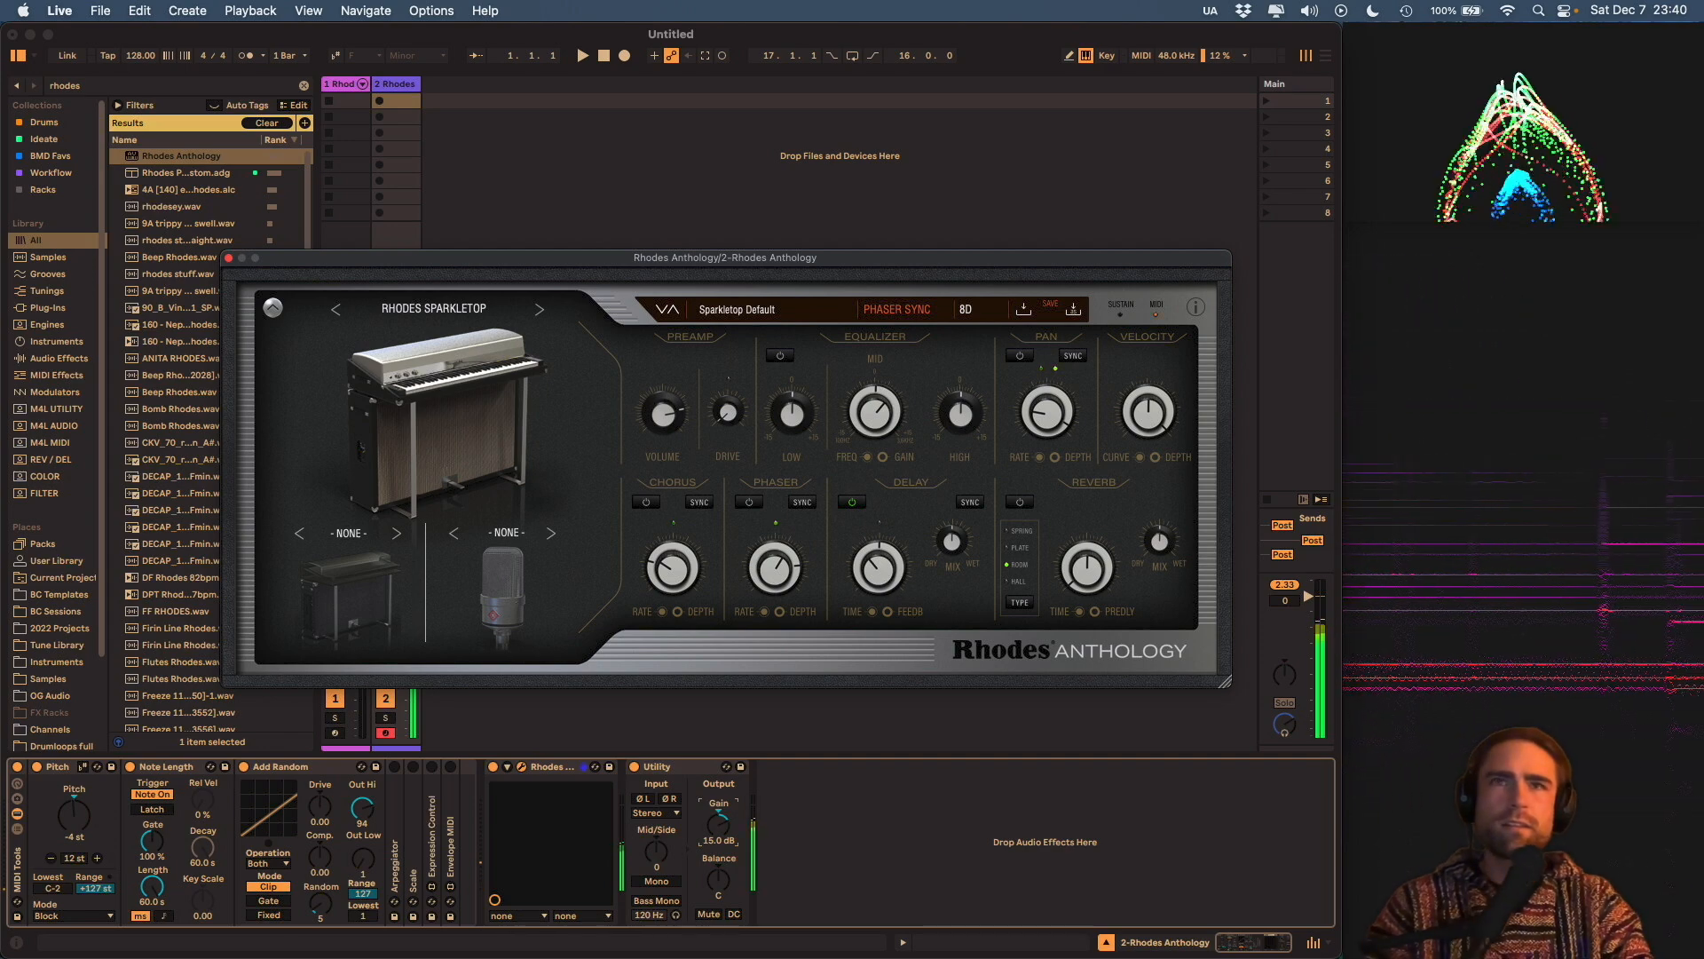
{"action": "left_click_drag", "start_coordinate": [892, 563], "coordinate": [915, 499]}
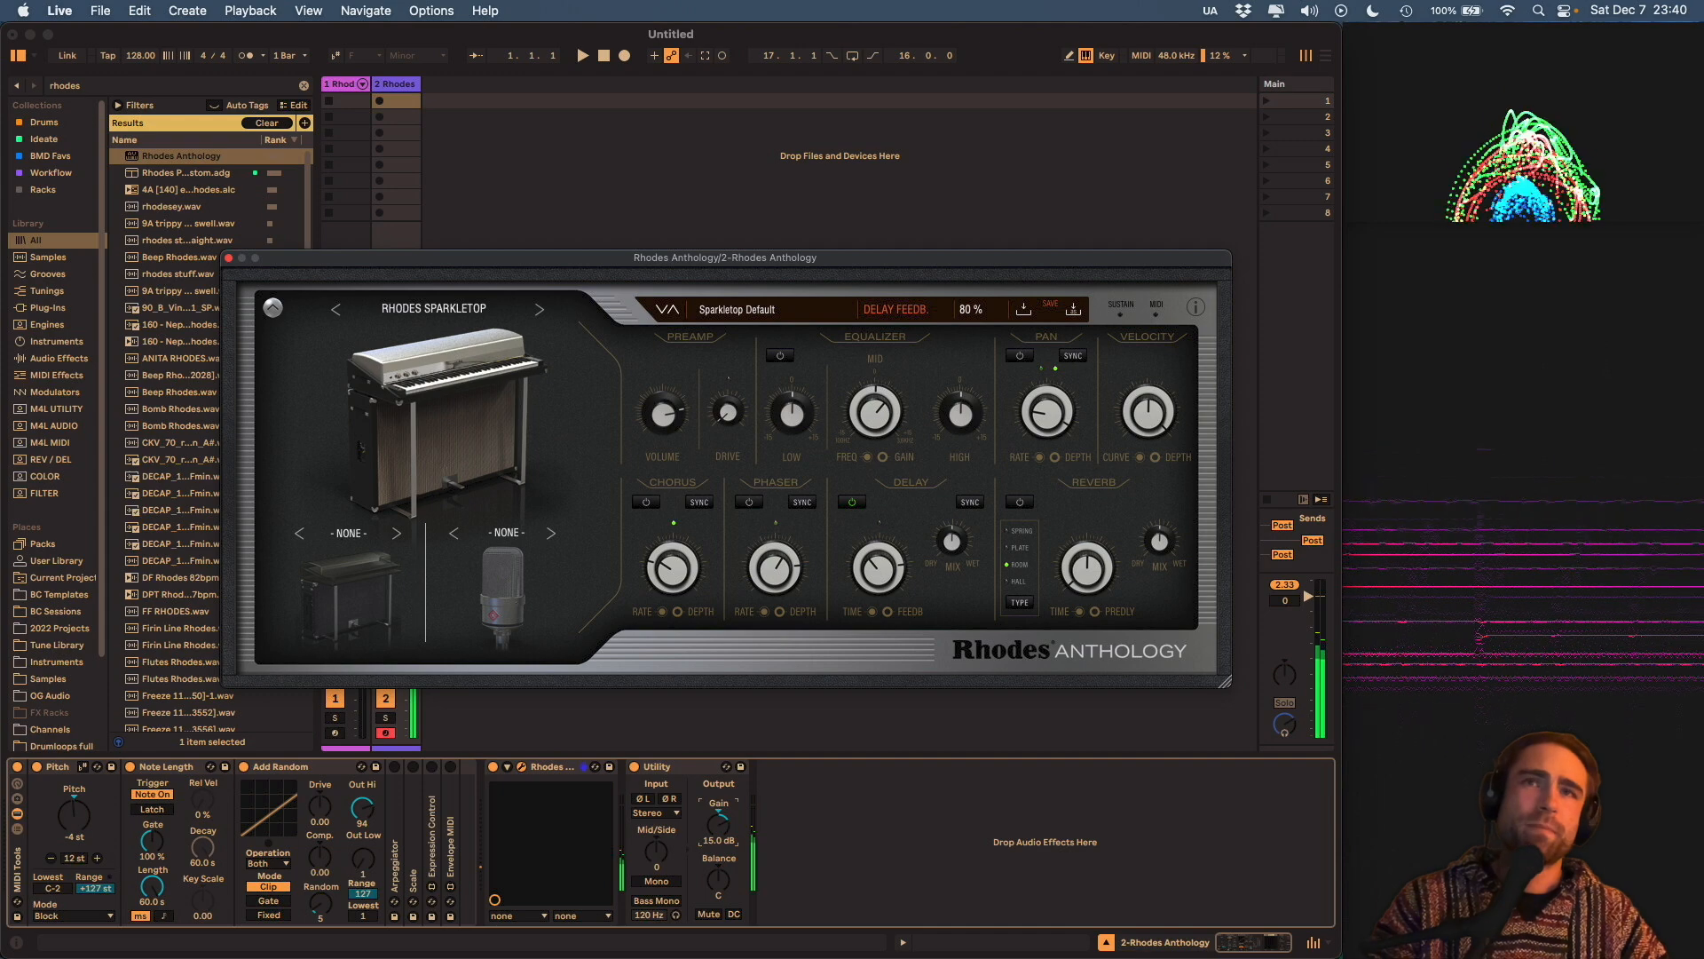
{"action": "left_click", "coordinate": [852, 502]}
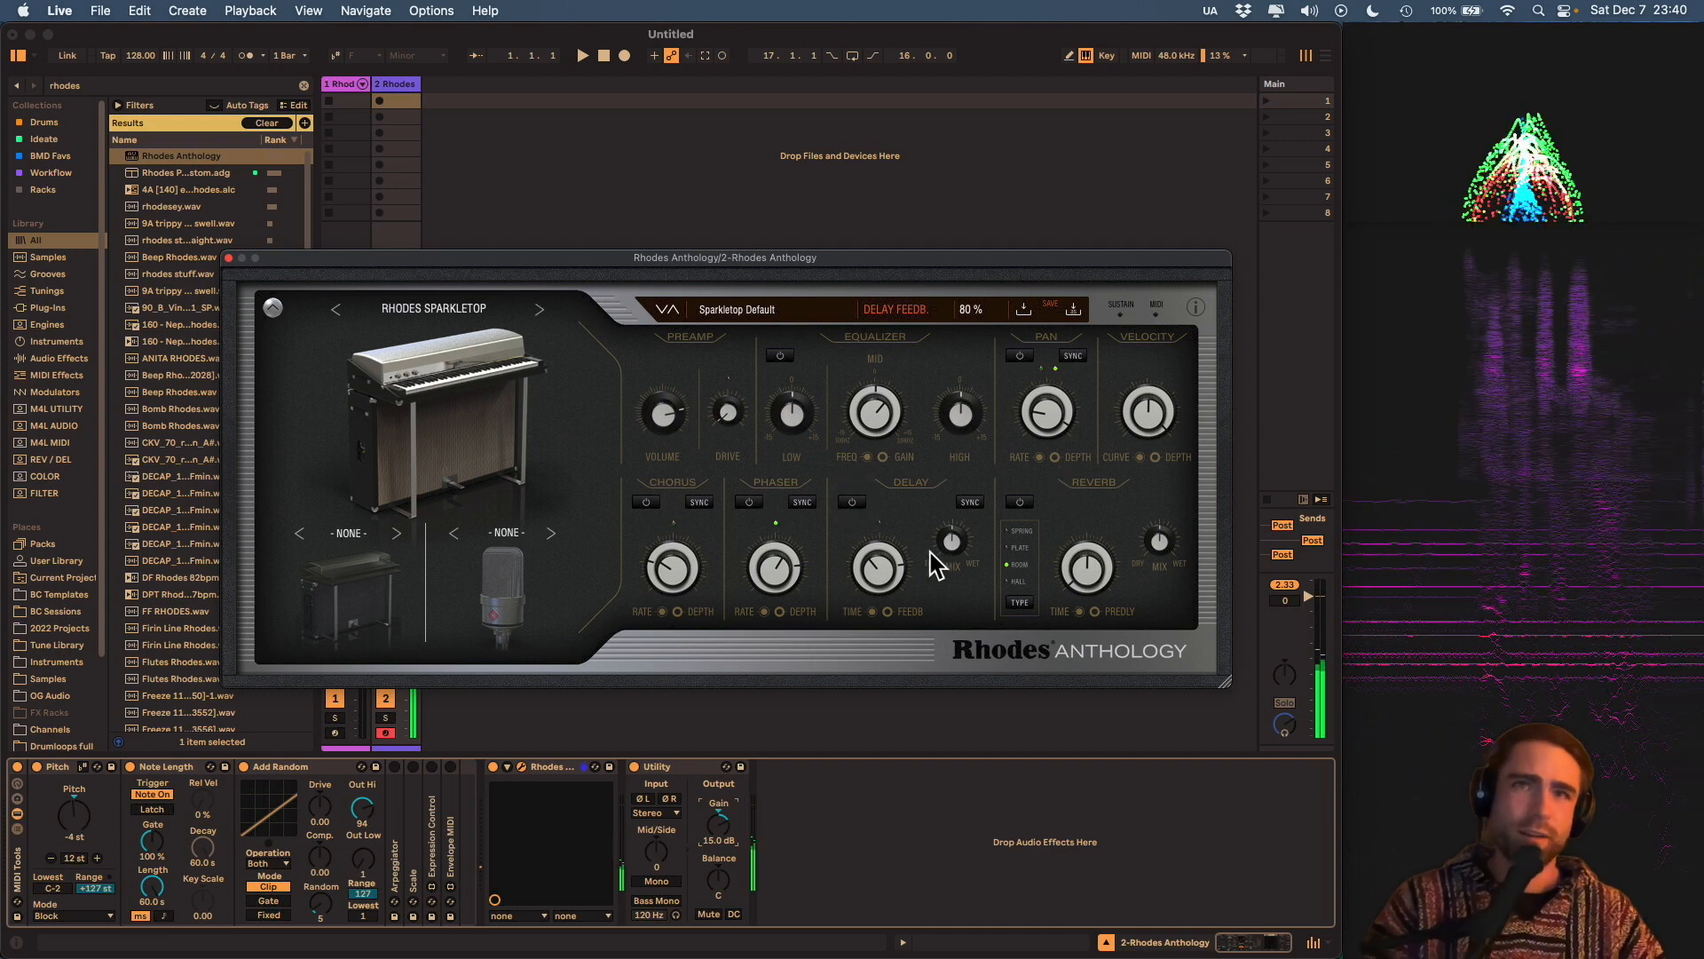
Turn on the Rhodes Anthology reverb with the Spring type, and set its time to 146 % and its mix to 43.9 %.
{"action": "left_click", "coordinate": [1020, 503]}
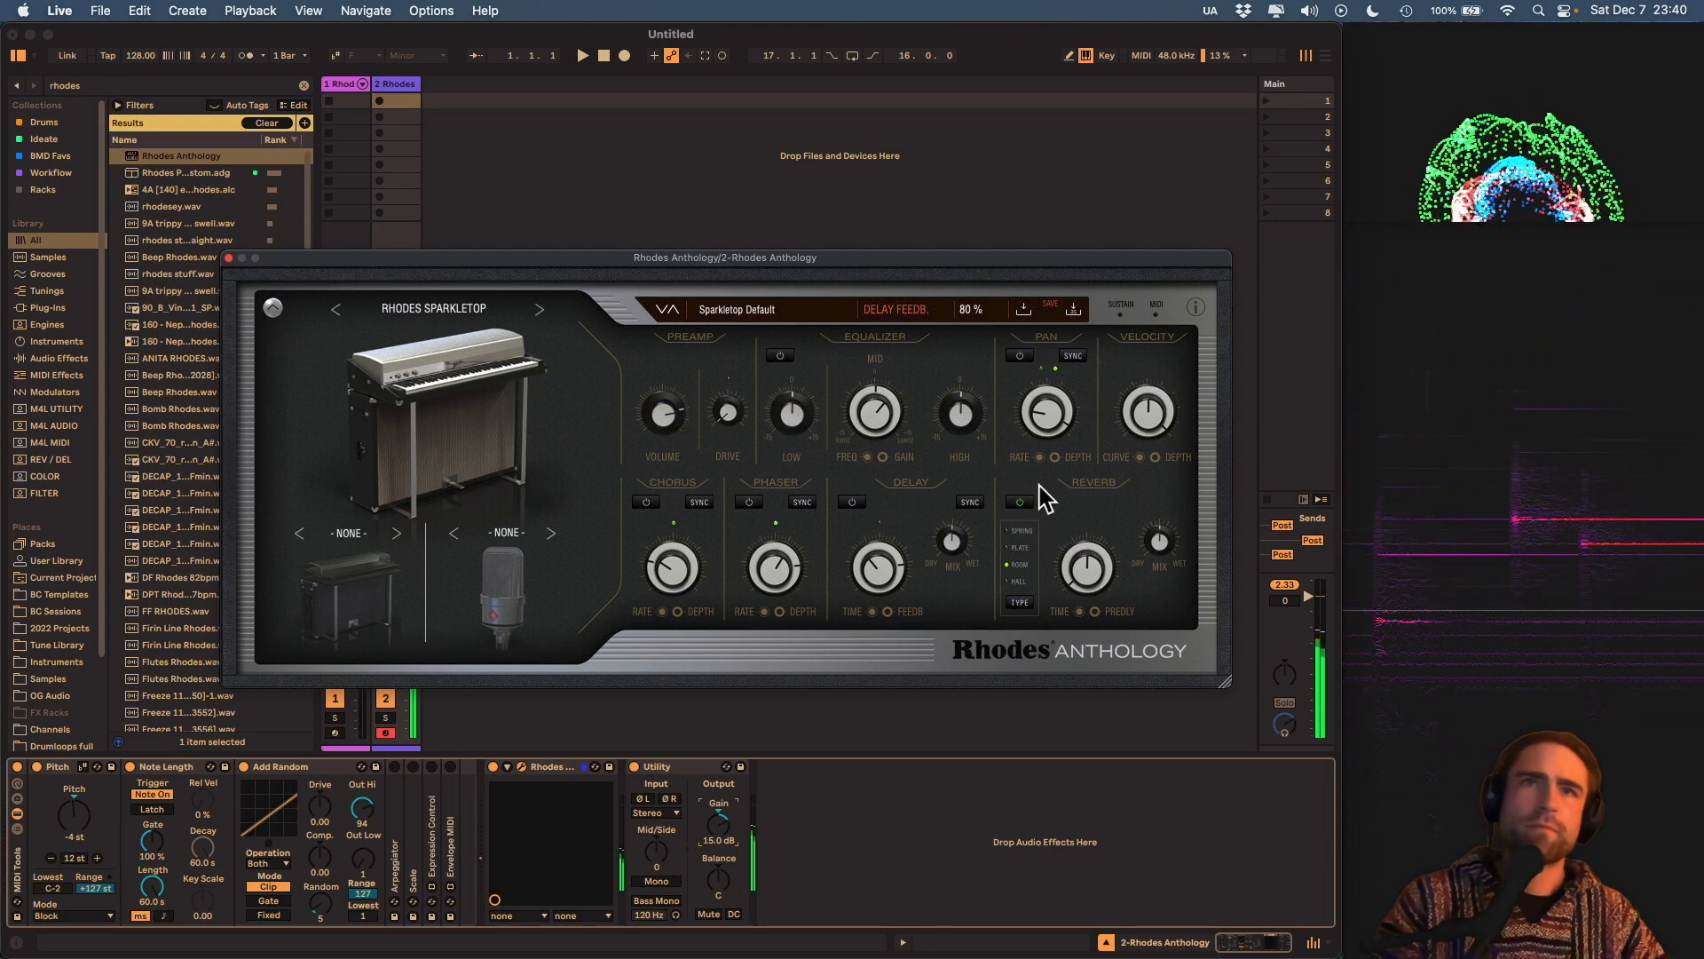
{"action": "left_click", "coordinate": [1021, 530]}
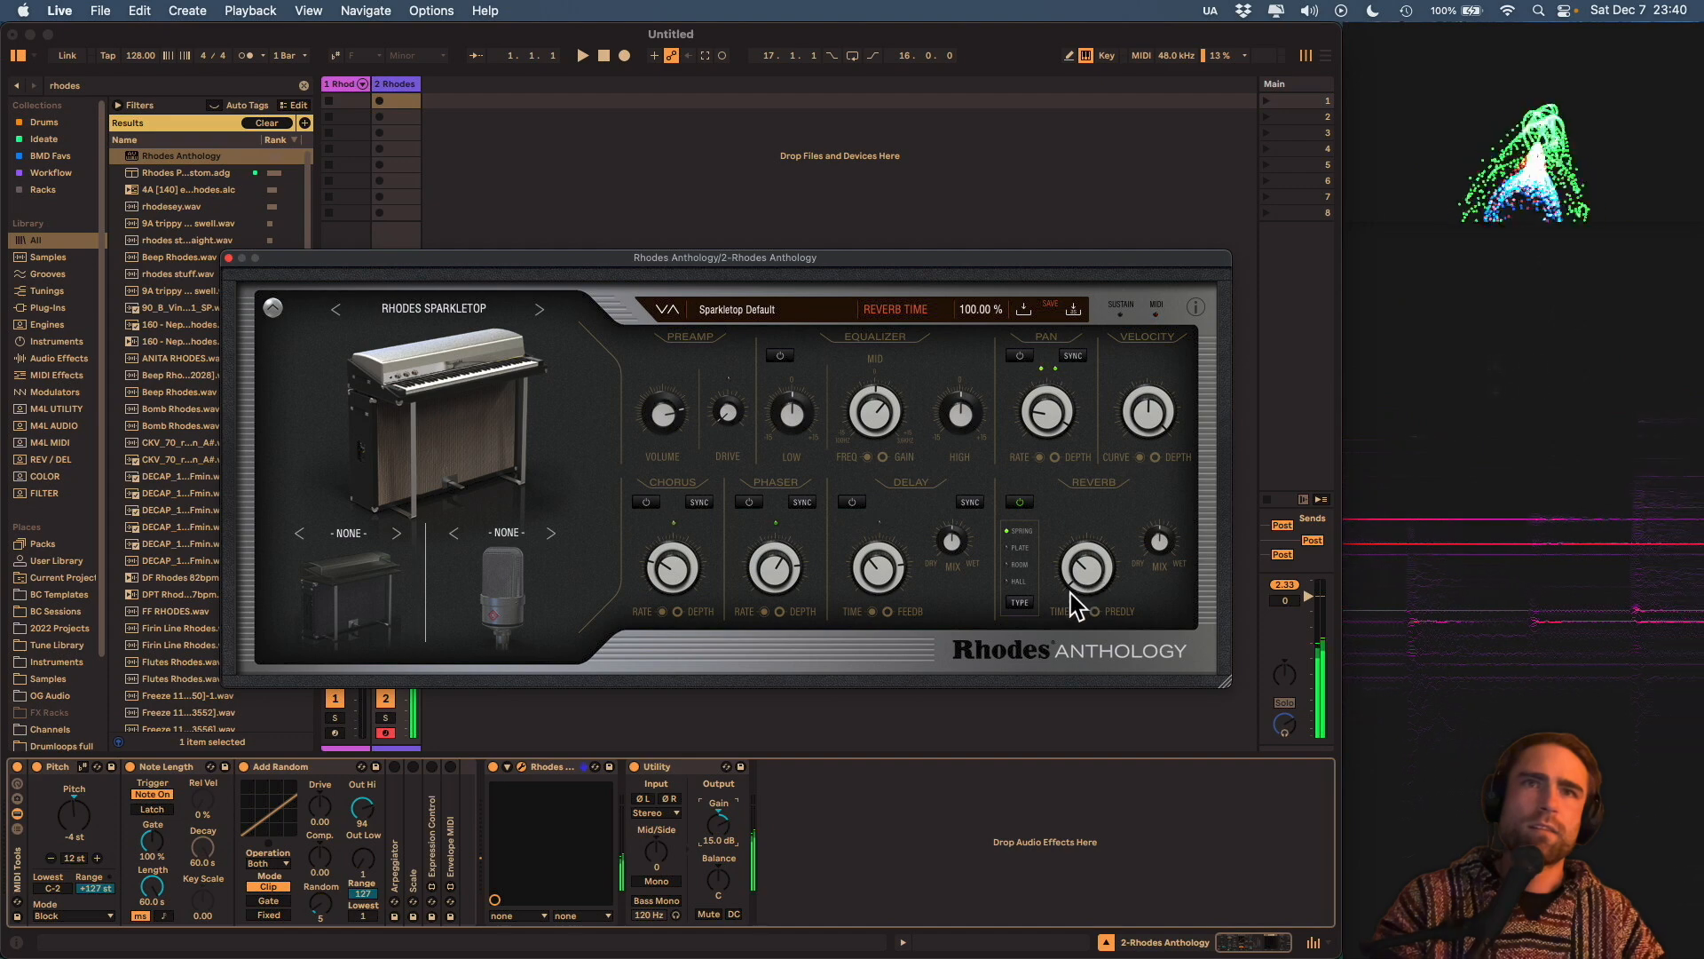
{"action": "left_click_drag", "start_coordinate": [1165, 555], "coordinate": [1182, 506]}
{"action": "scroll", "coordinate": [1100, 576], "scroll_direction": "up", "scroll_amount": 5}
{"action": "left_click_drag", "start_coordinate": [1099, 578], "coordinate": [1106, 552]}
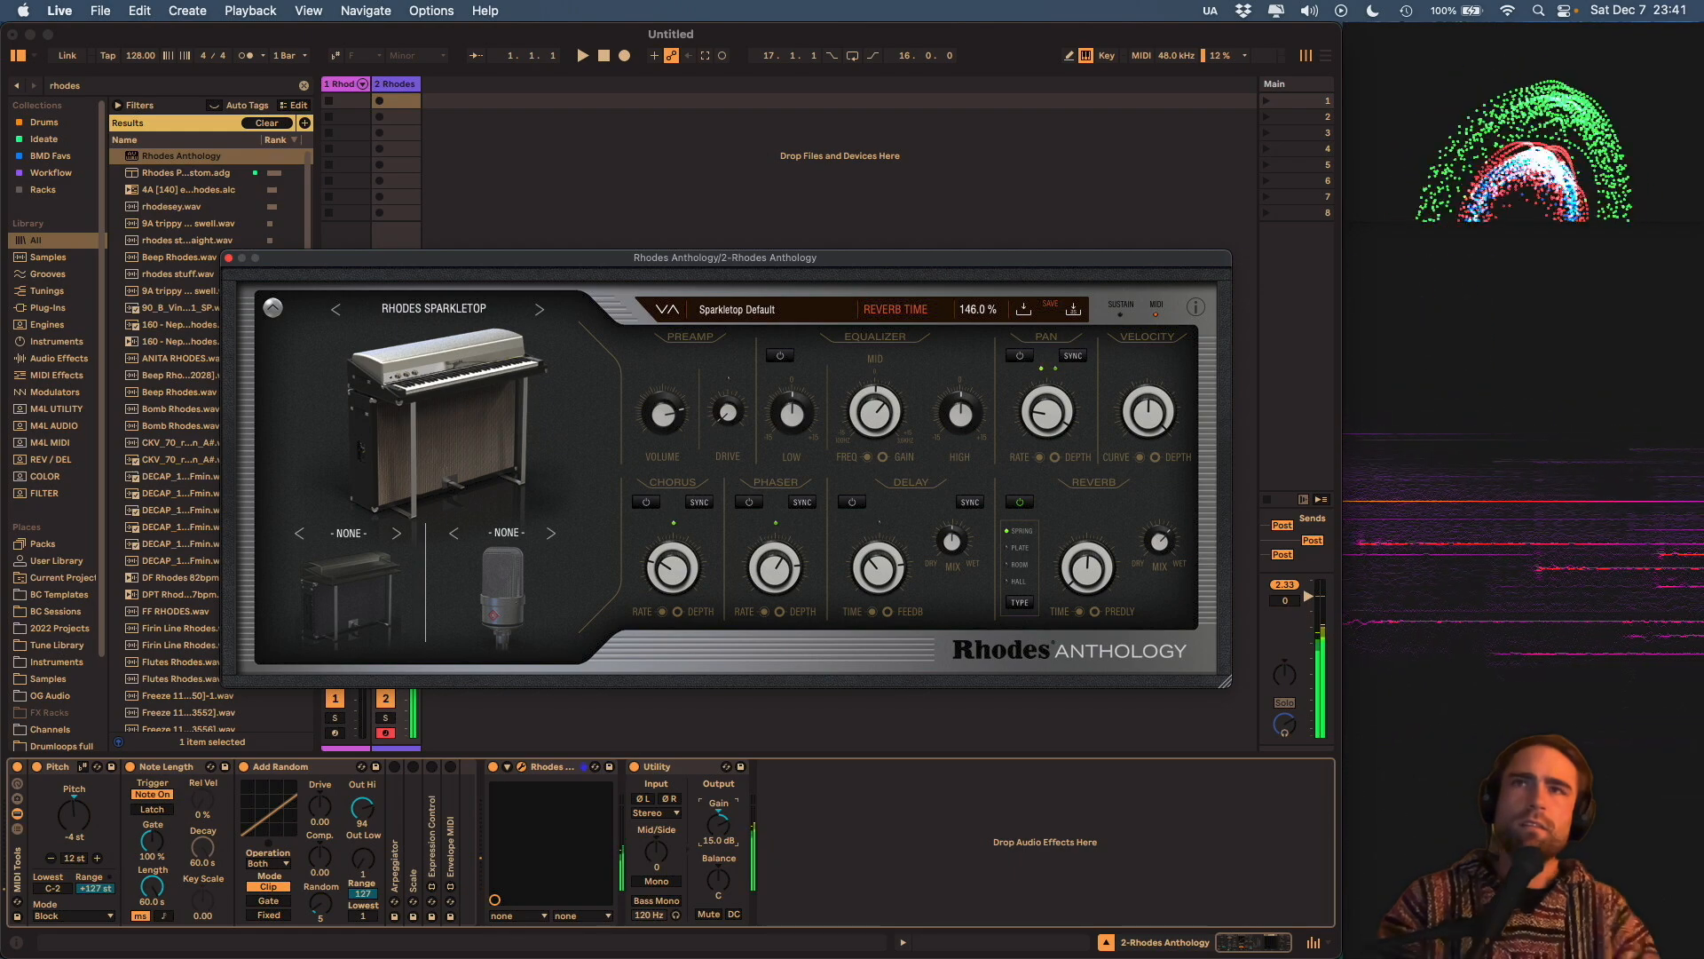
{"action": "left_click_drag", "start_coordinate": [1159, 541], "coordinate": [1152, 587]}
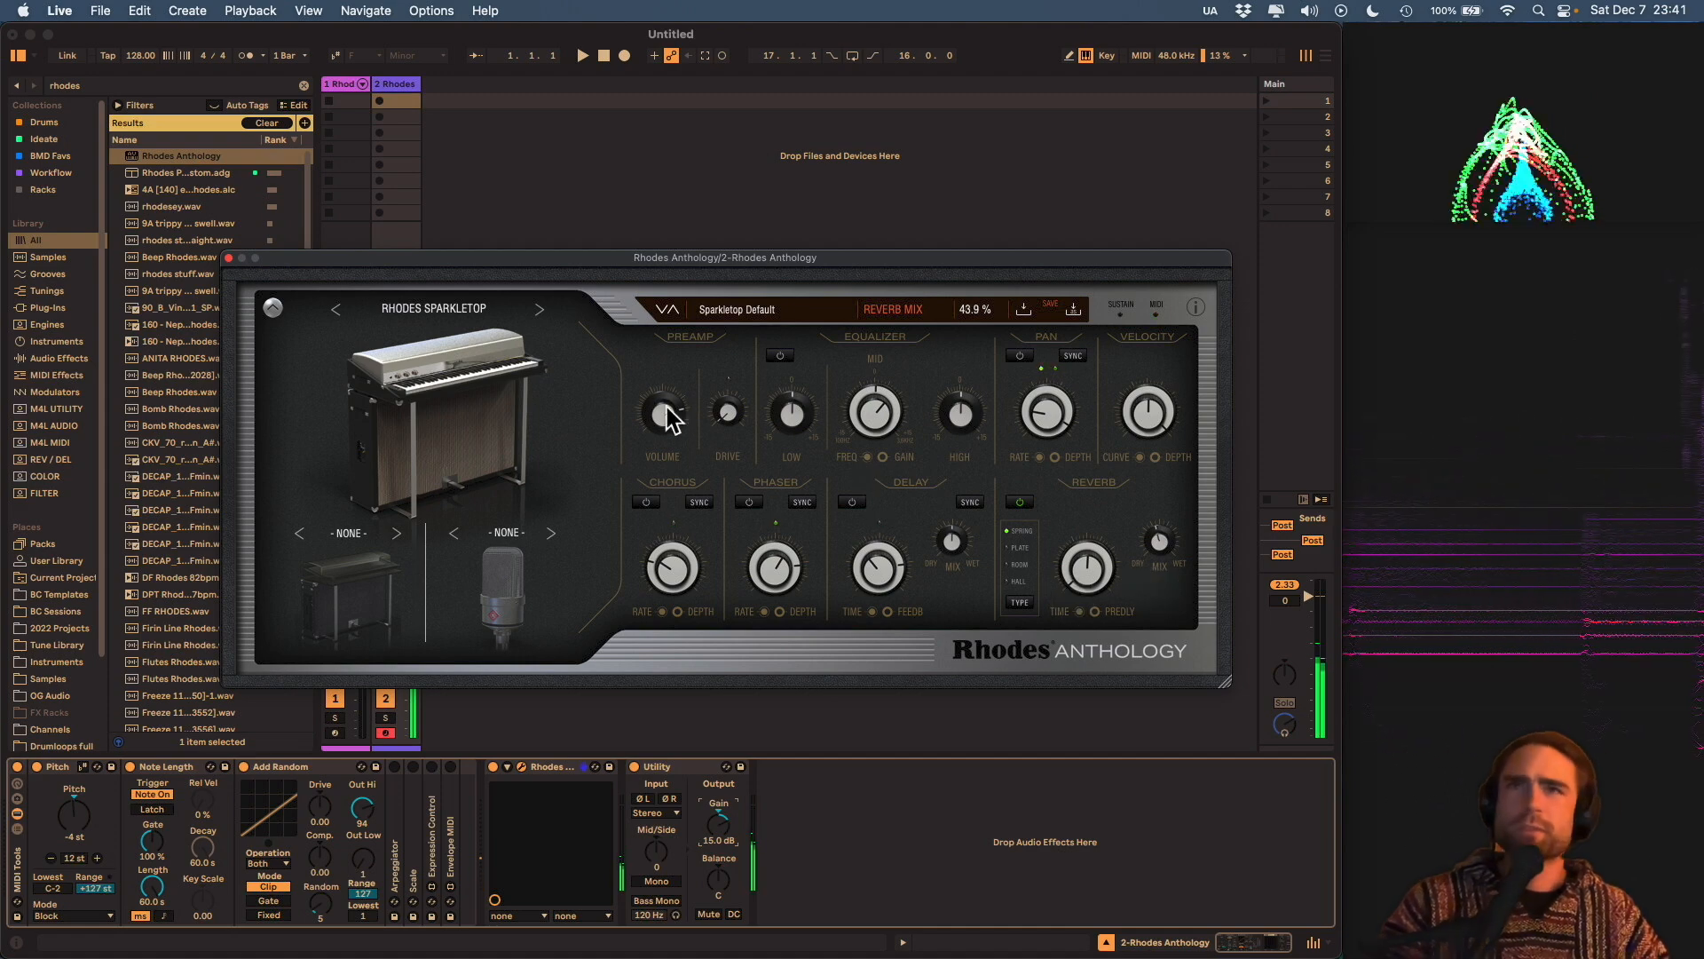
Audition the preamp drive at 57 % and 48 %, and toggle the pan effect on and off.
{"action": "left_click_drag", "start_coordinate": [733, 414], "coordinate": [769, 284]}
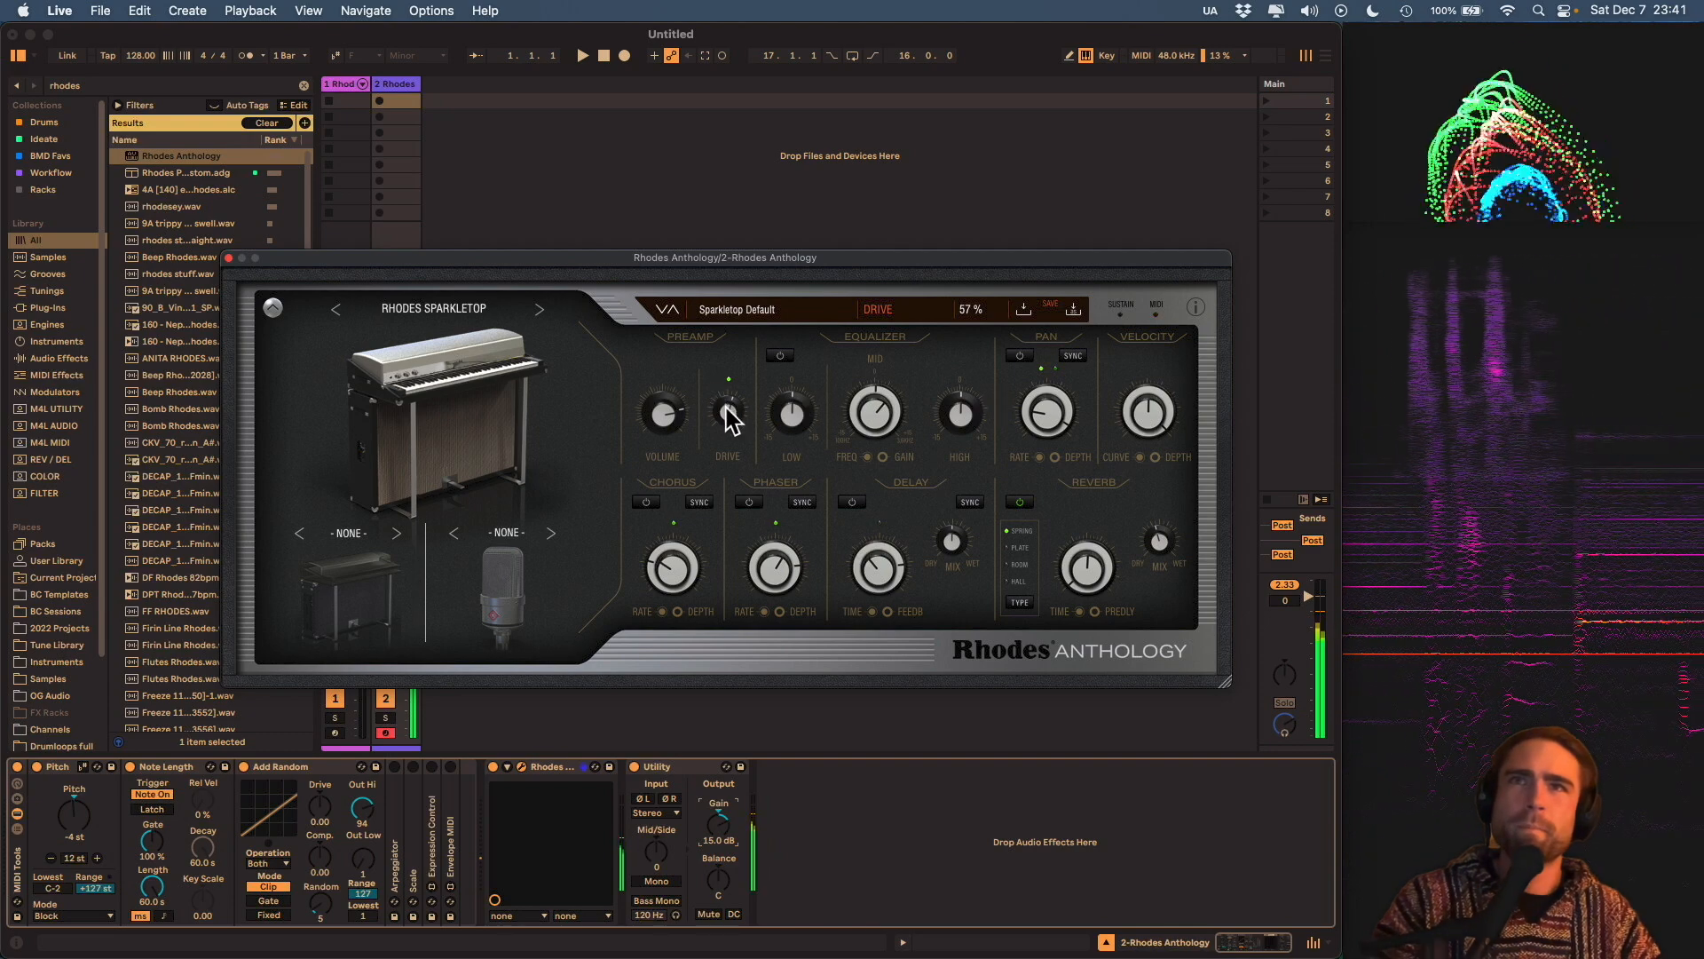
{"action": "left_click_drag", "start_coordinate": [724, 404], "coordinate": [725, 427]}
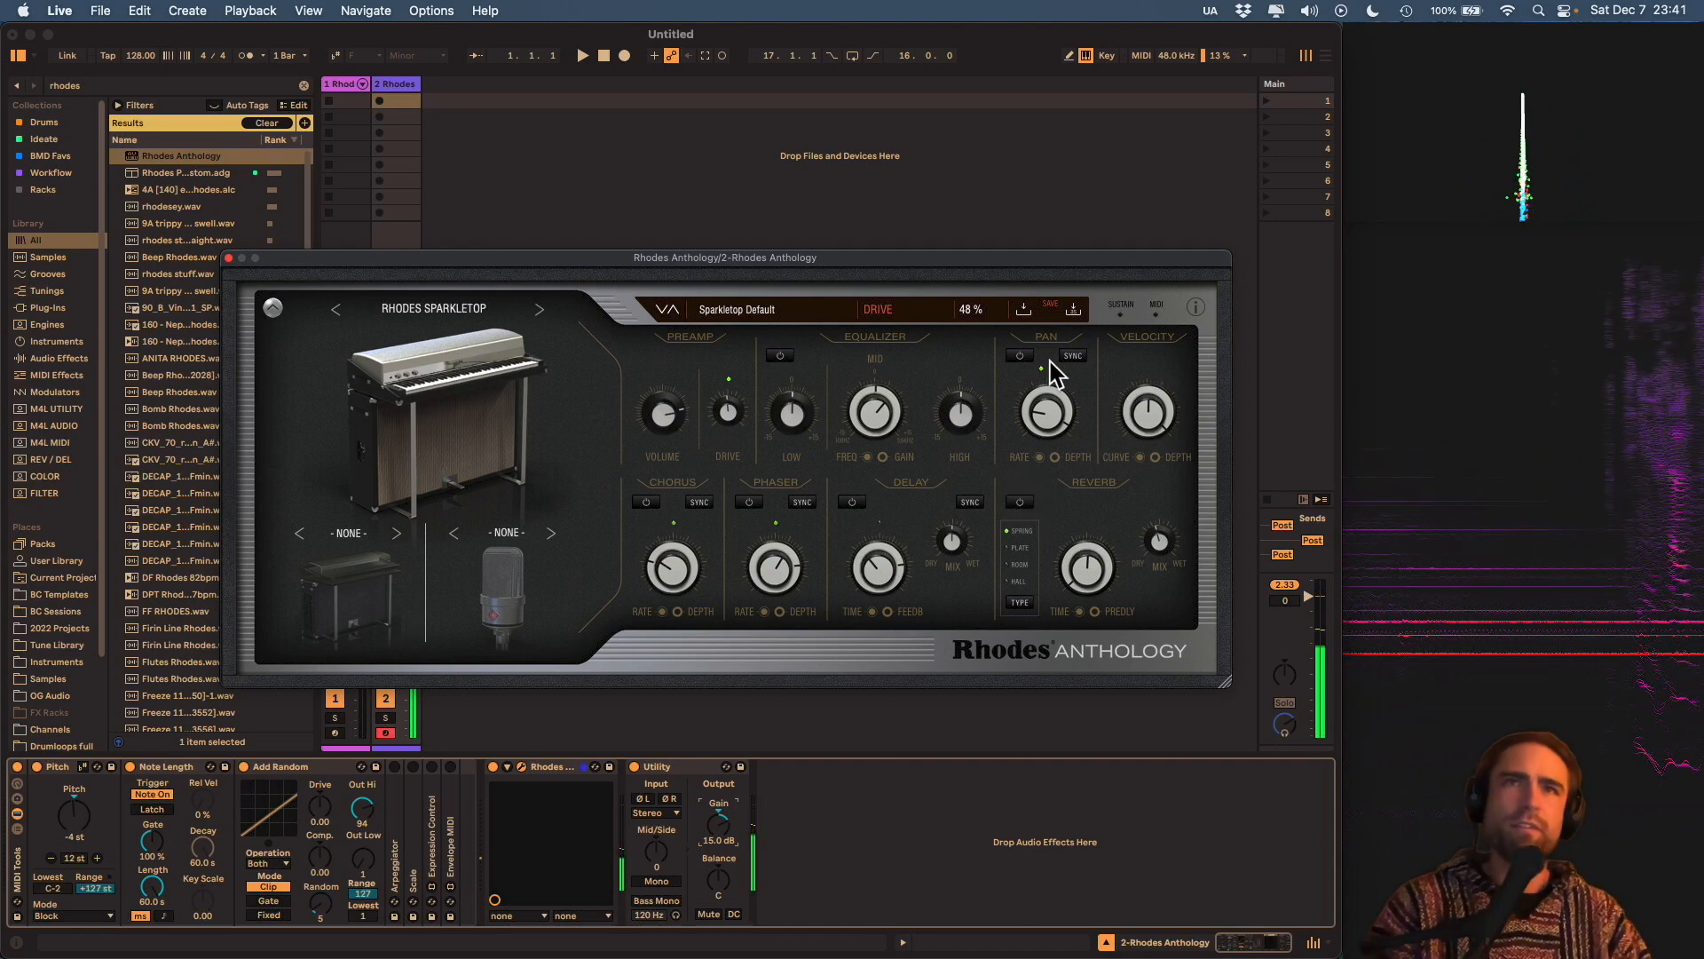
{"action": "left_click", "coordinate": [1019, 355]}
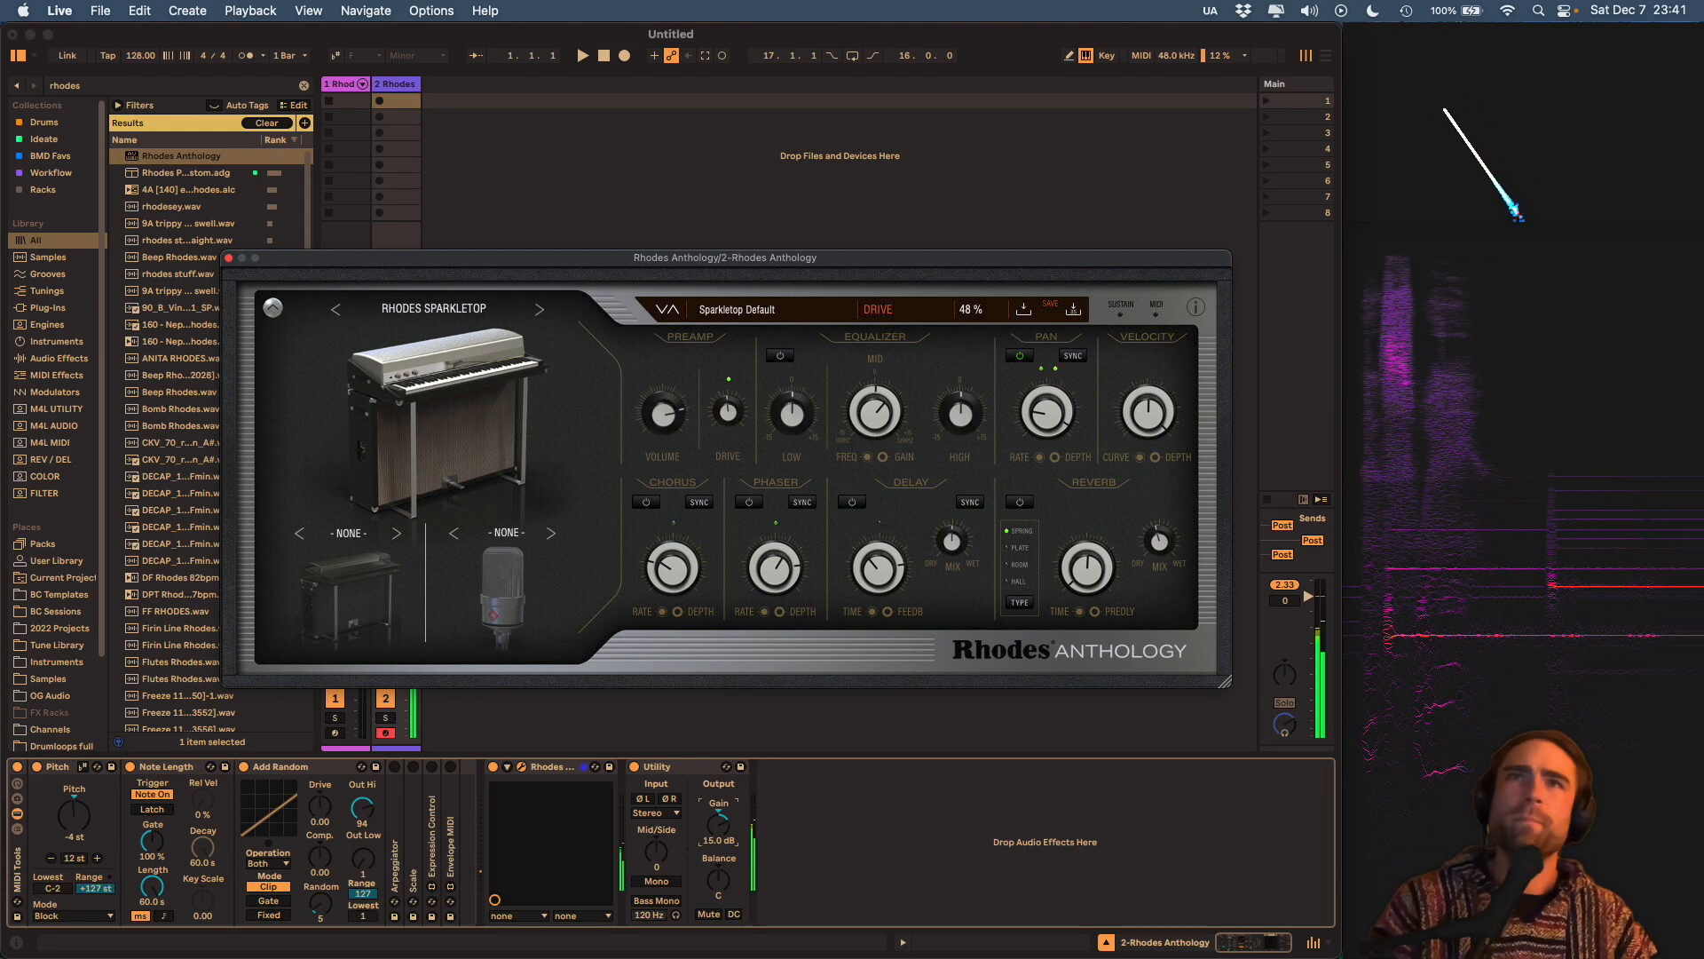
{"action": "left_click", "coordinate": [1013, 354]}
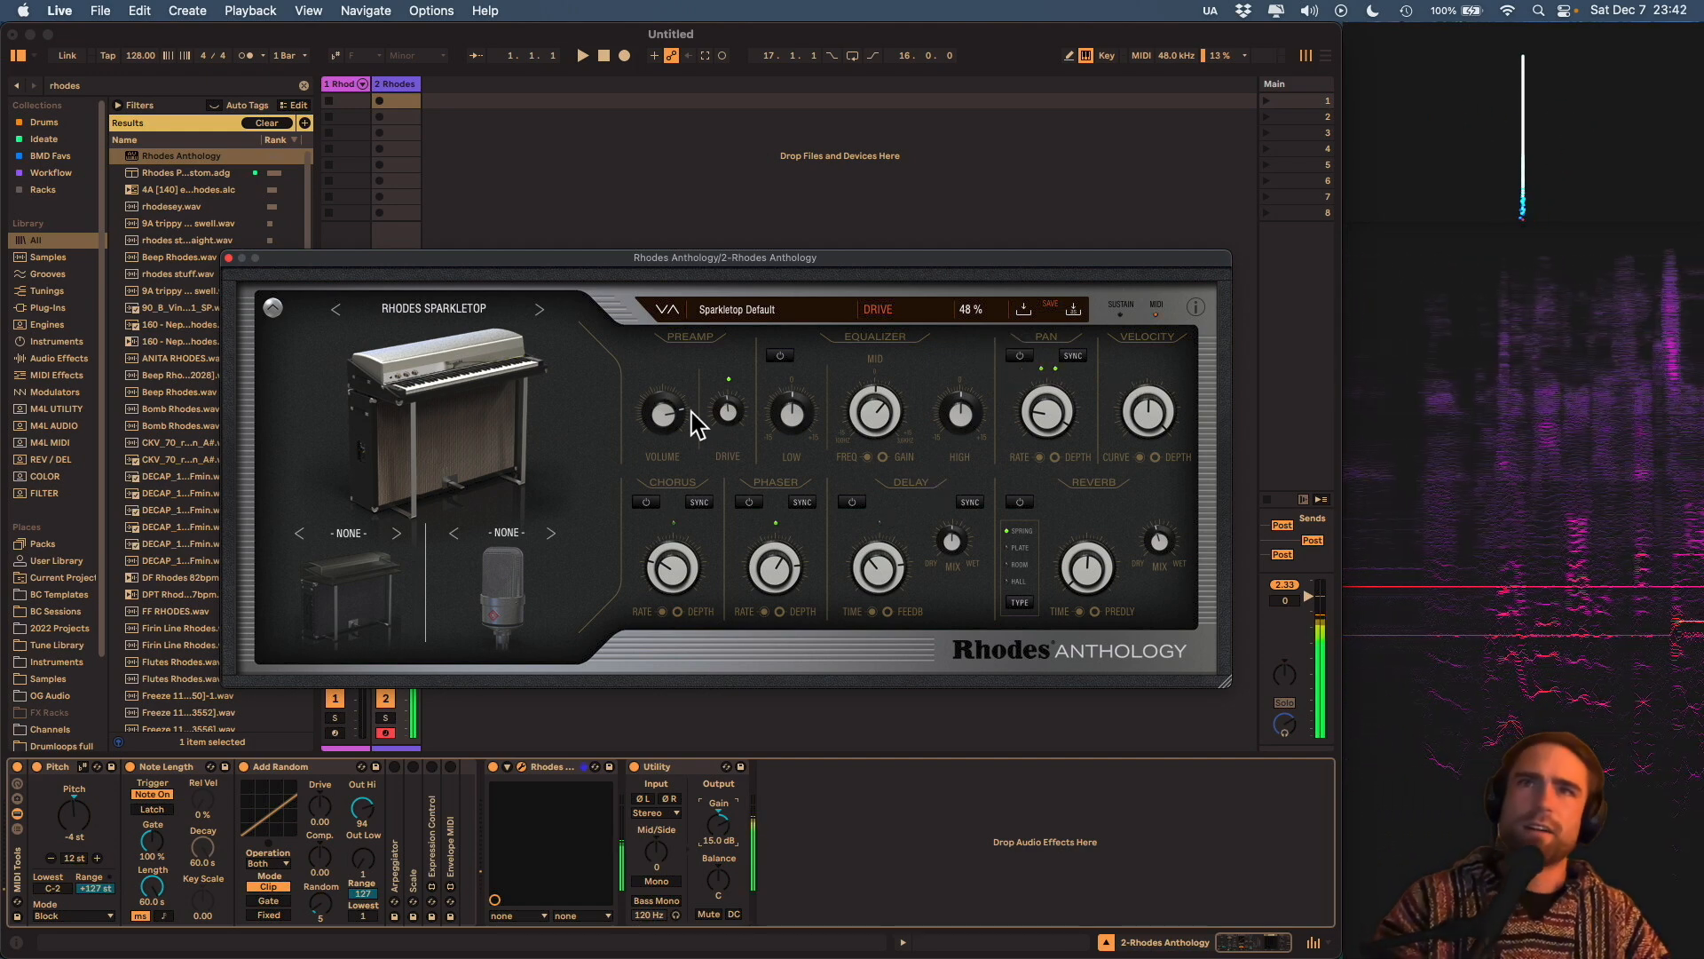
Set the preamp drive to 11 %, and close the Rhodes Anthology window.
{"action": "left_click_drag", "start_coordinate": [728, 426], "coordinate": [725, 493]}
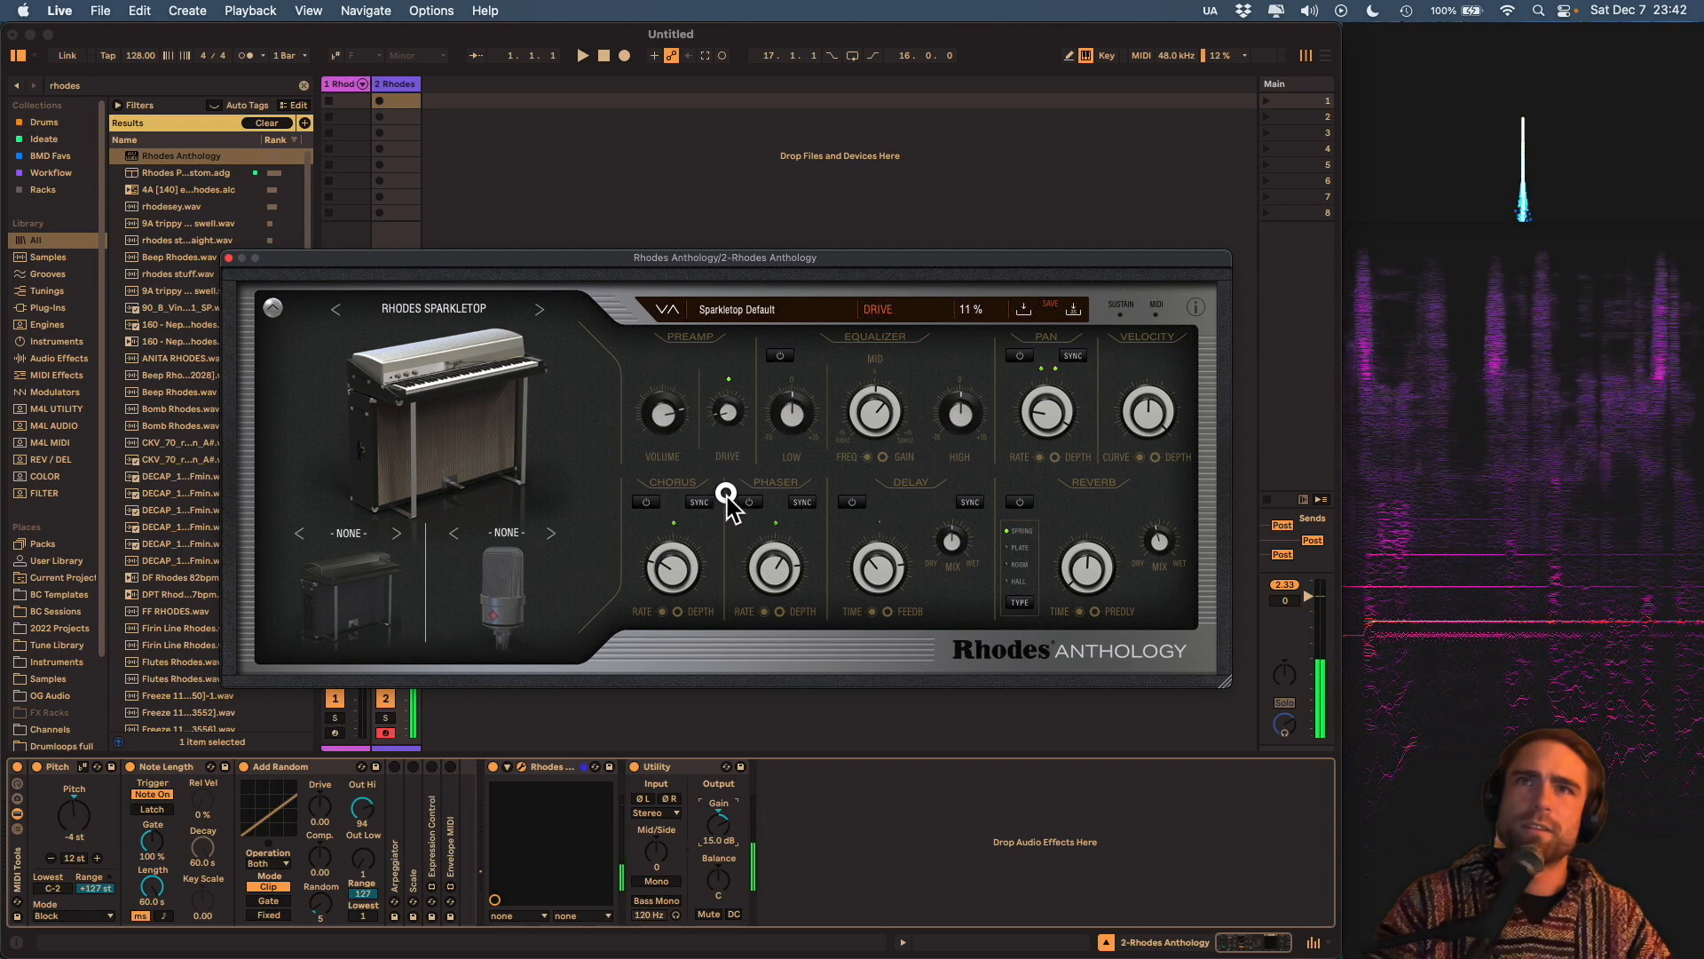
{"action": "left_click", "coordinate": [676, 409]}
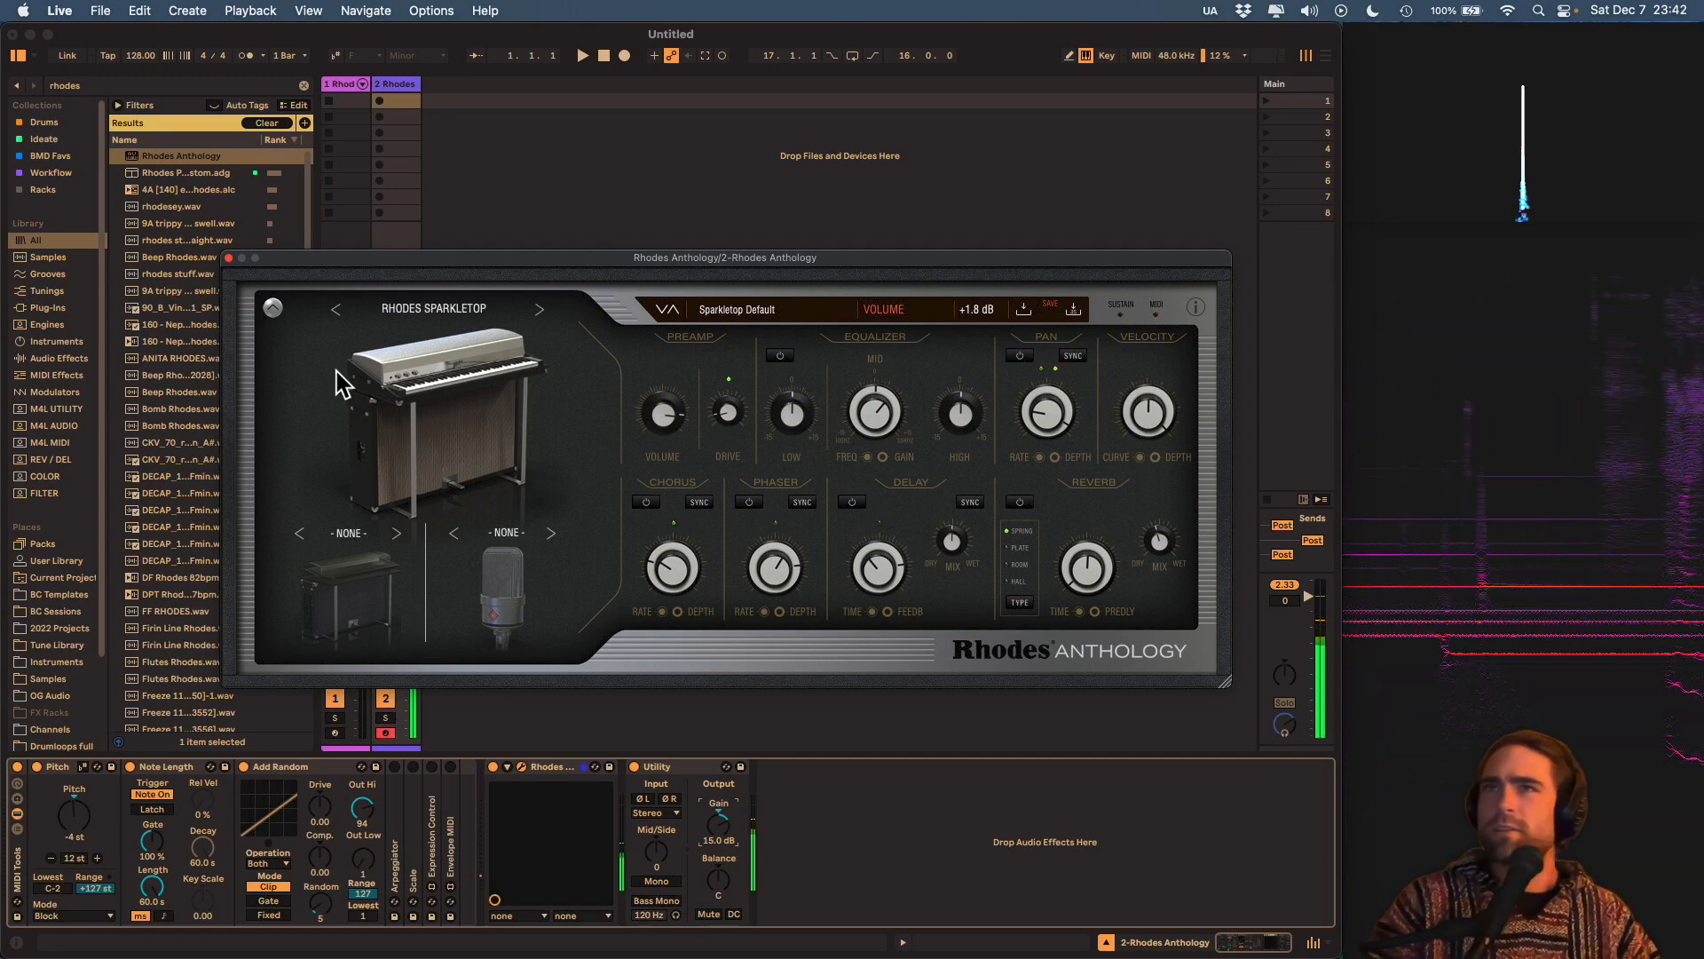
{"action": "left_click", "coordinate": [228, 258]}
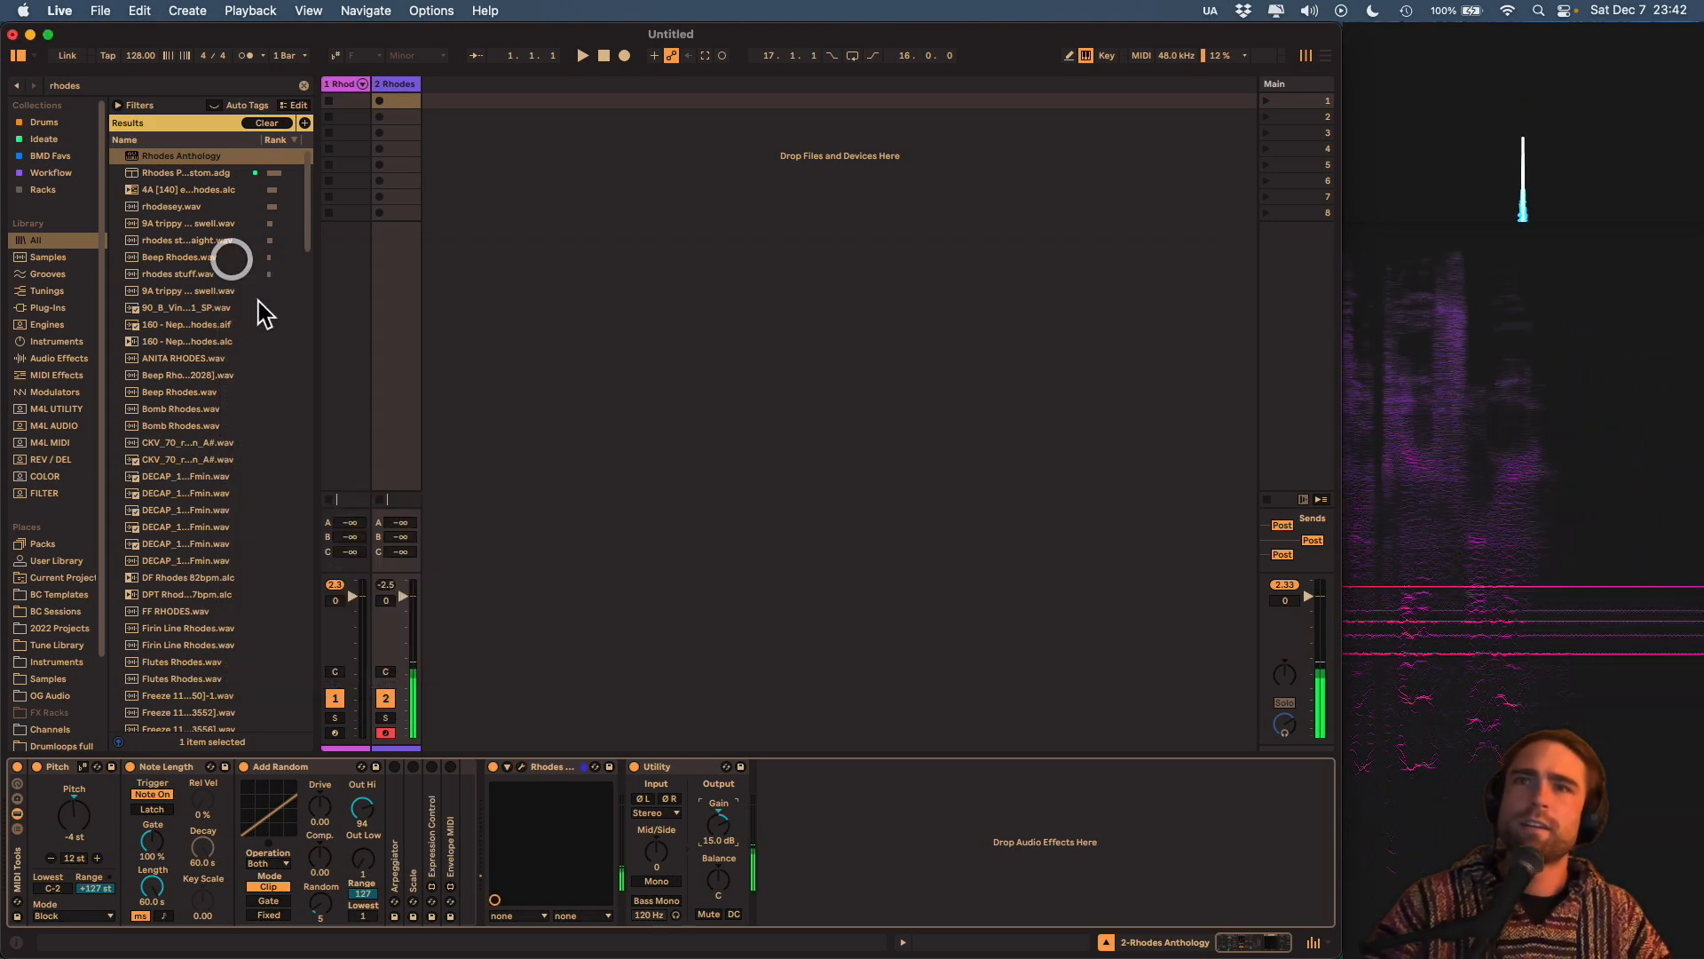
Group Rhodes Anthology into an Instrument Rack, and show the rack's chain list.
{"action": "left_click", "coordinate": [547, 765]}
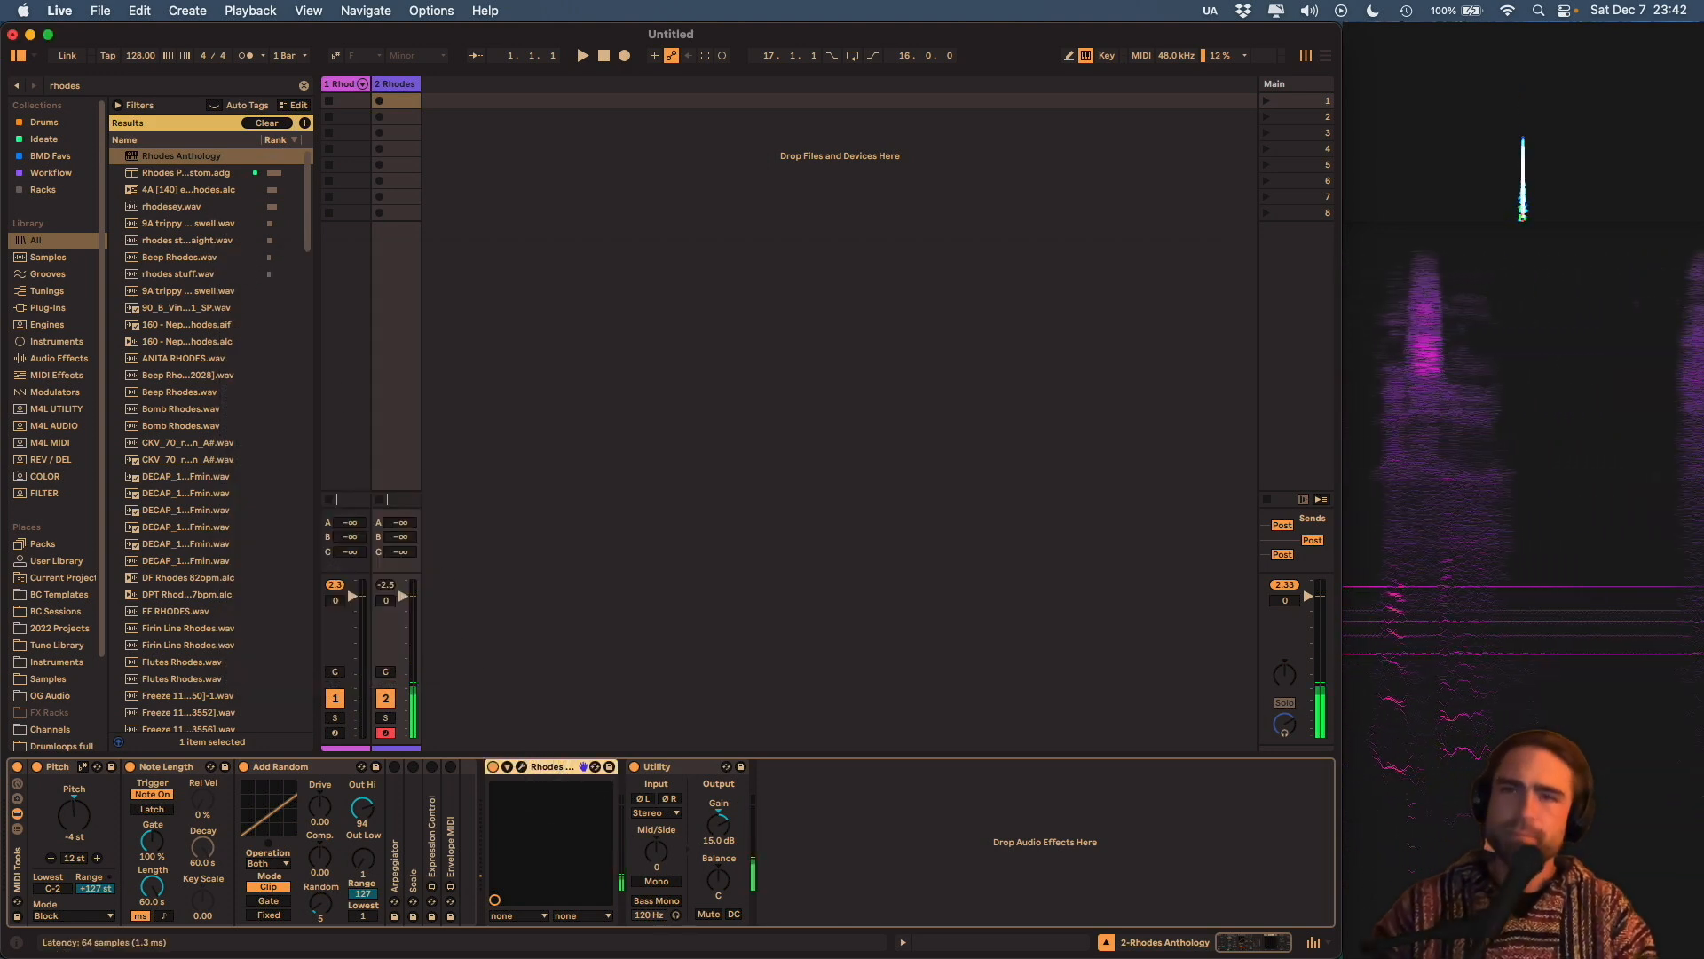
{"action": "key", "text": "super+g"}
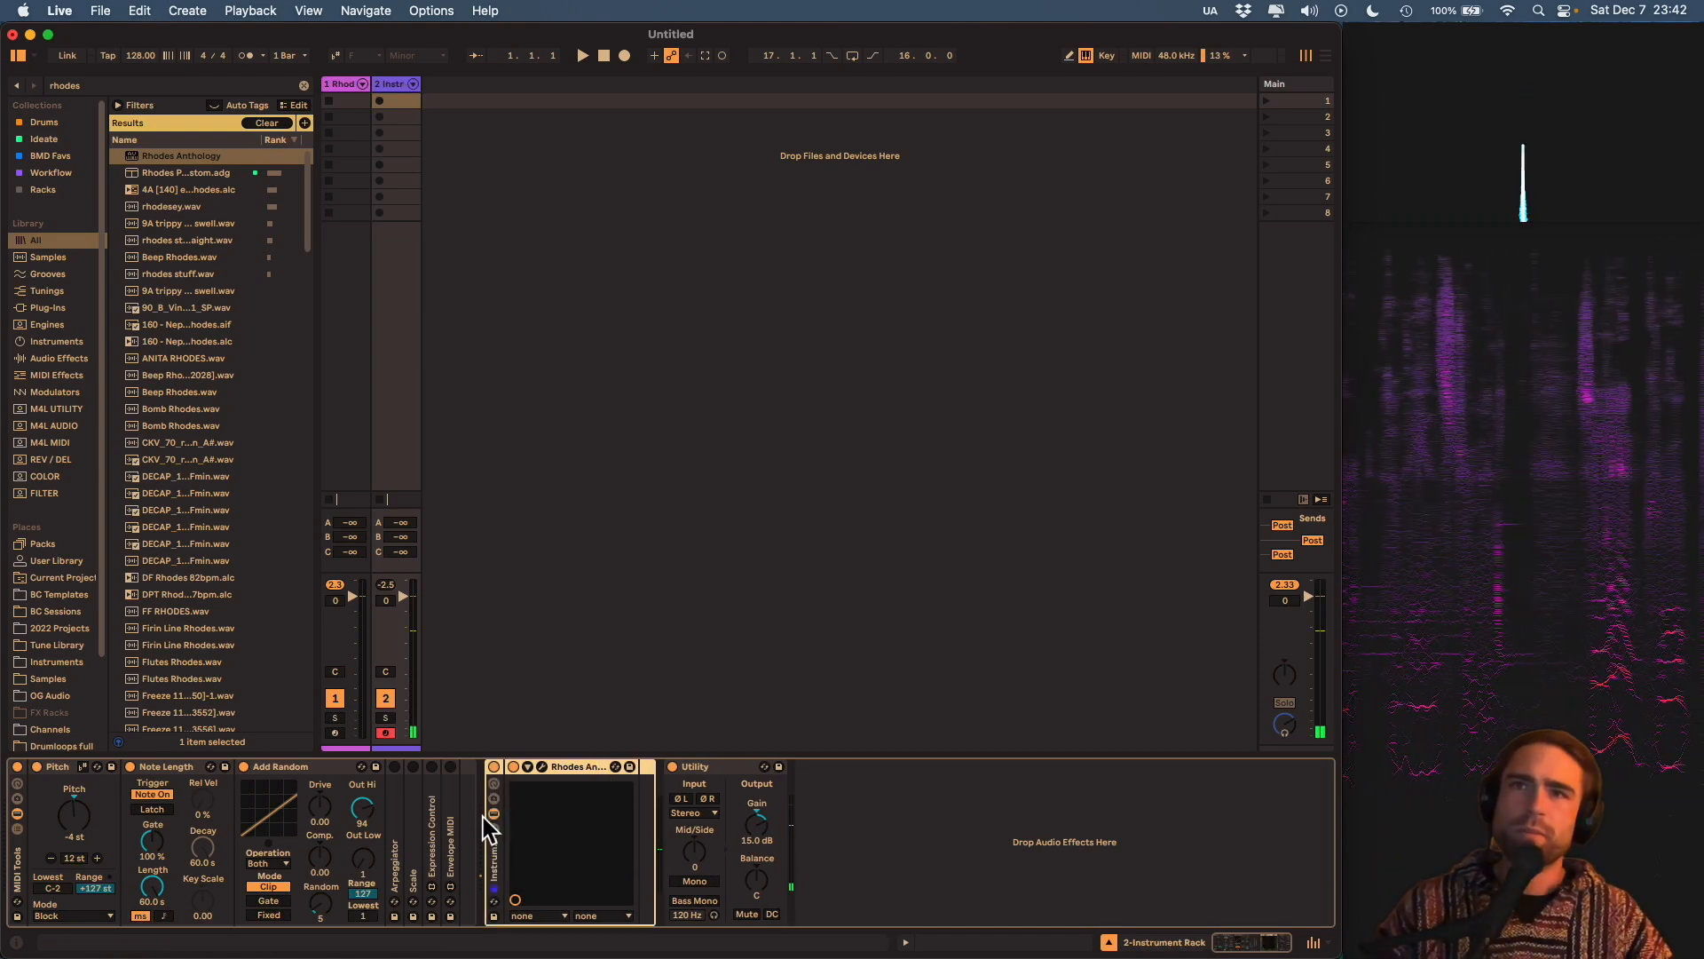
{"action": "left_click", "coordinate": [486, 815]}
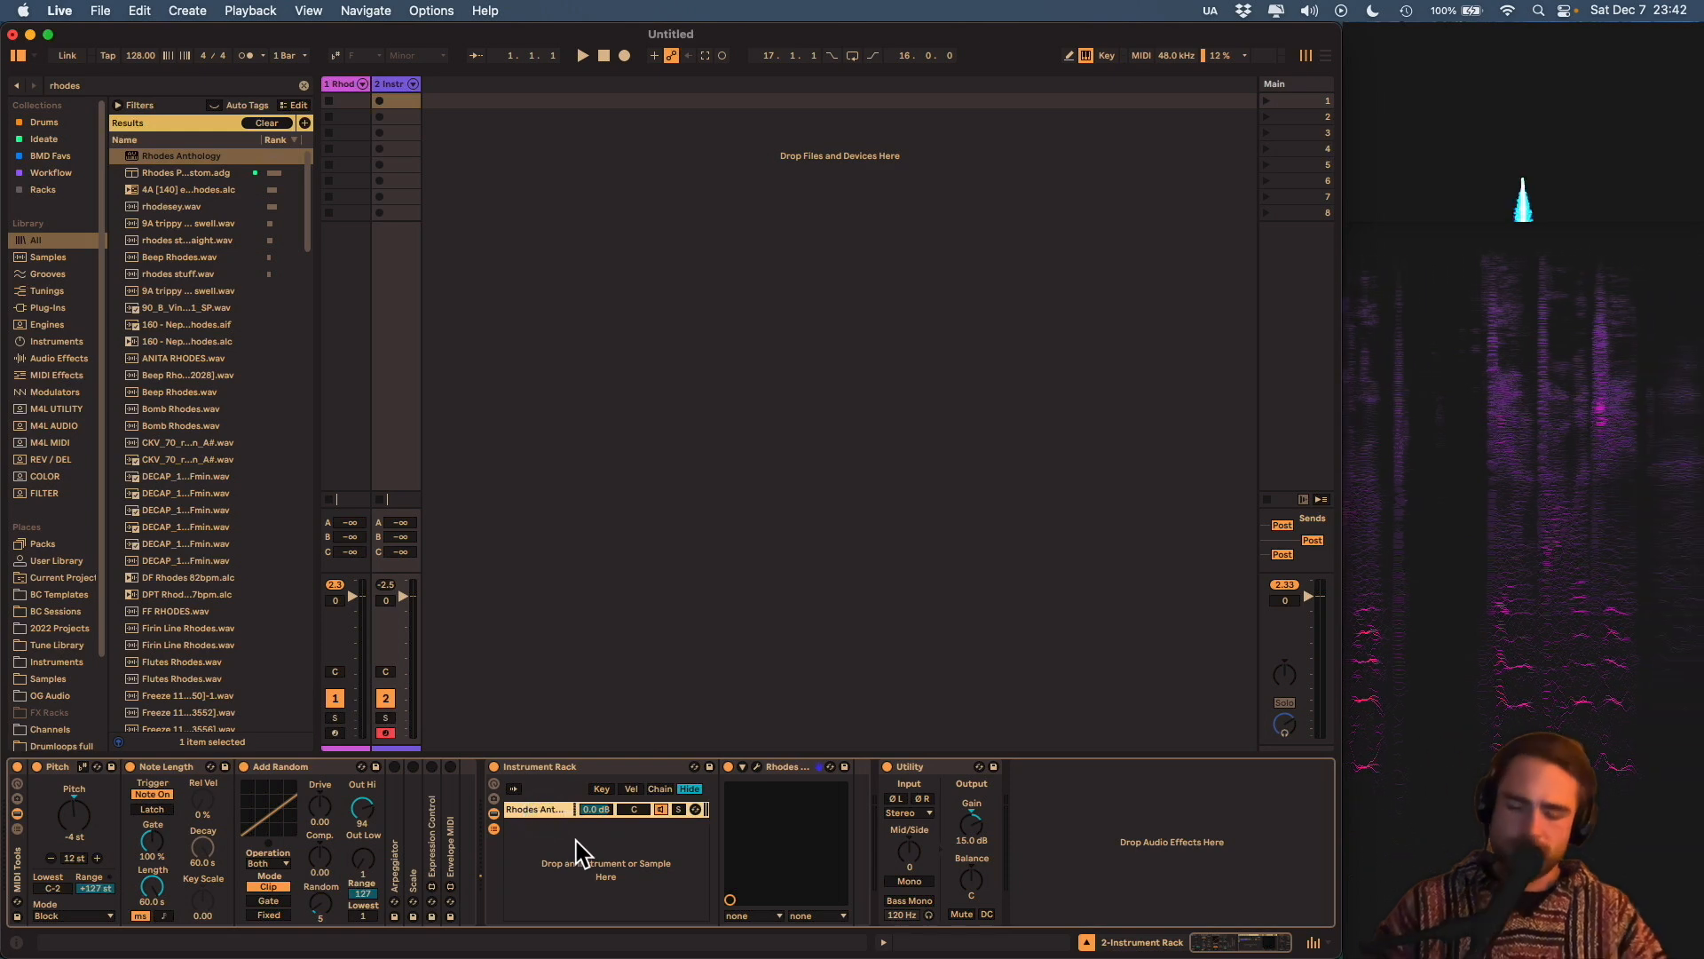
Search for lounge, add Lounge Lizard EP-4 as a second chain in the Instrument Rack, and open its interface.
{"action": "key", "text": "super+f"}
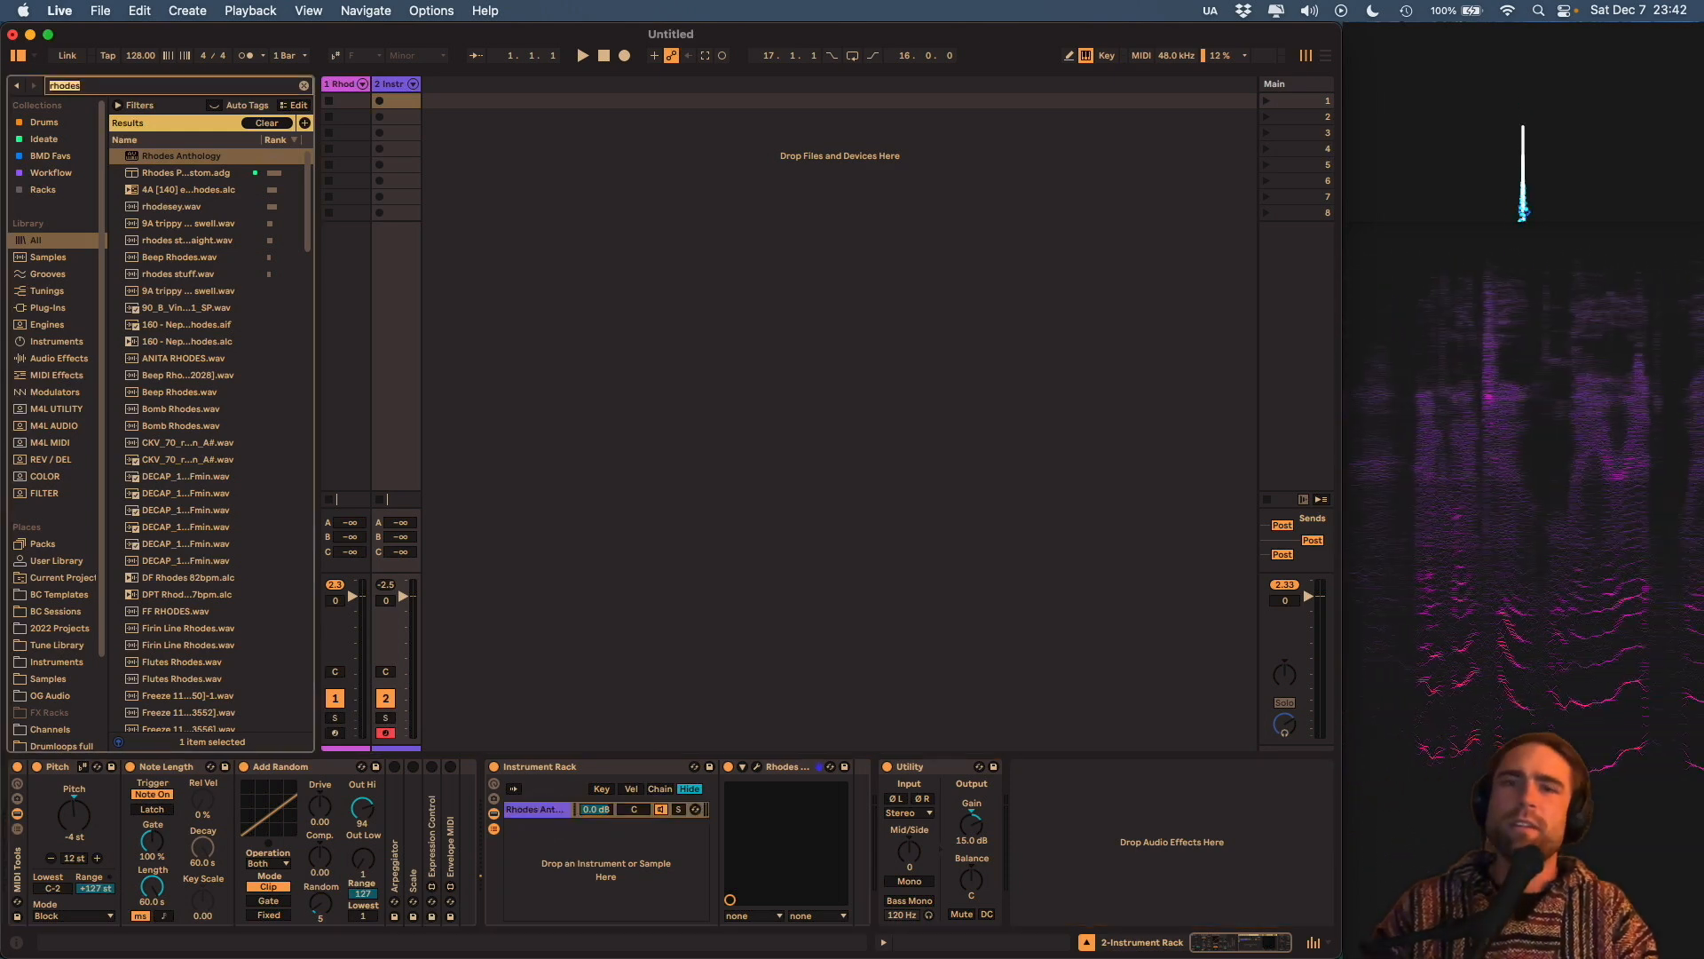
{"action": "type", "text": "lounge"}
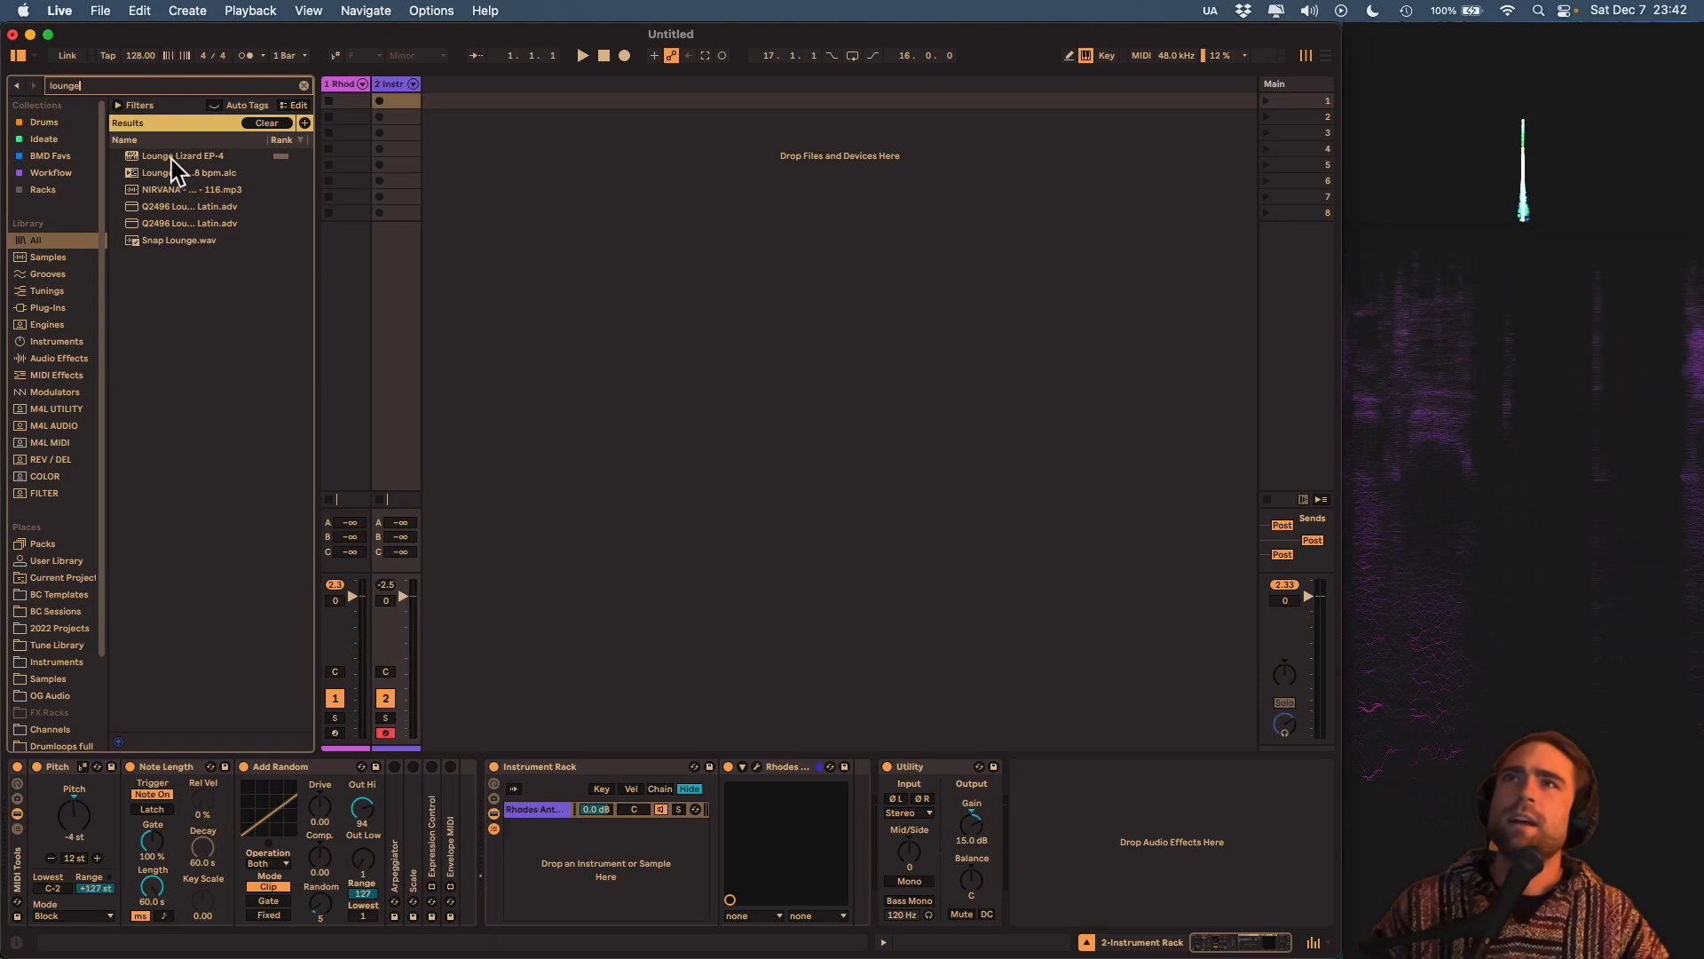
{"action": "left_click_drag", "start_coordinate": [172, 158], "coordinate": [652, 812]}
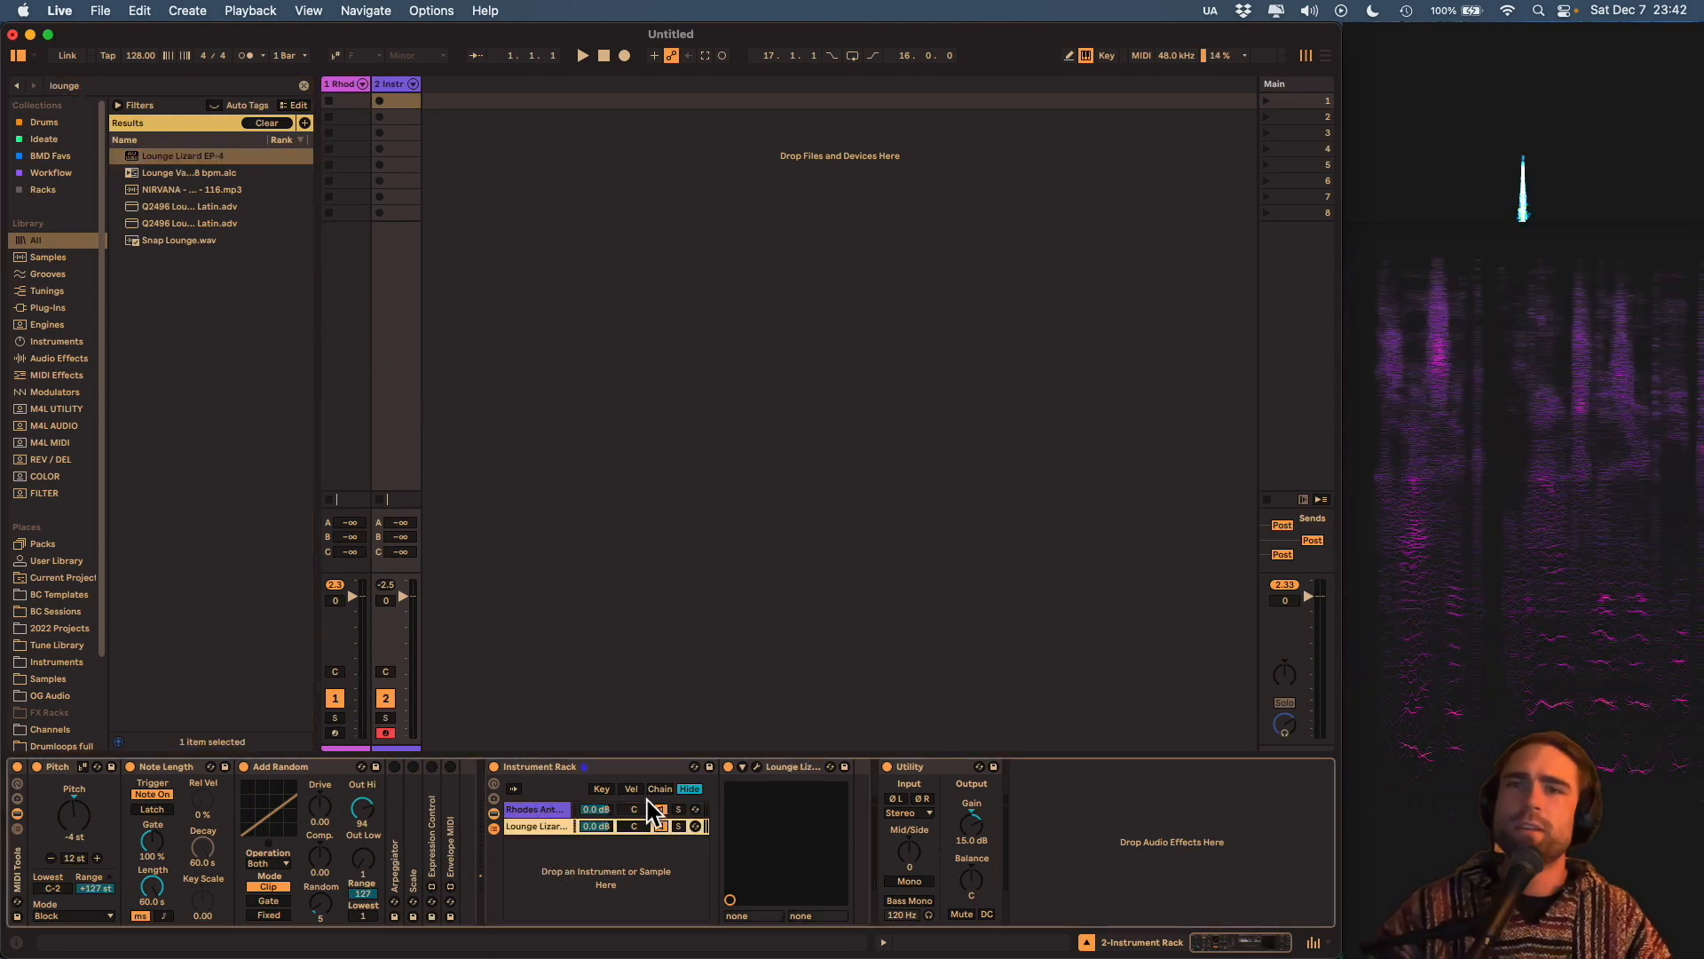
{"action": "left_click", "coordinate": [758, 766]}
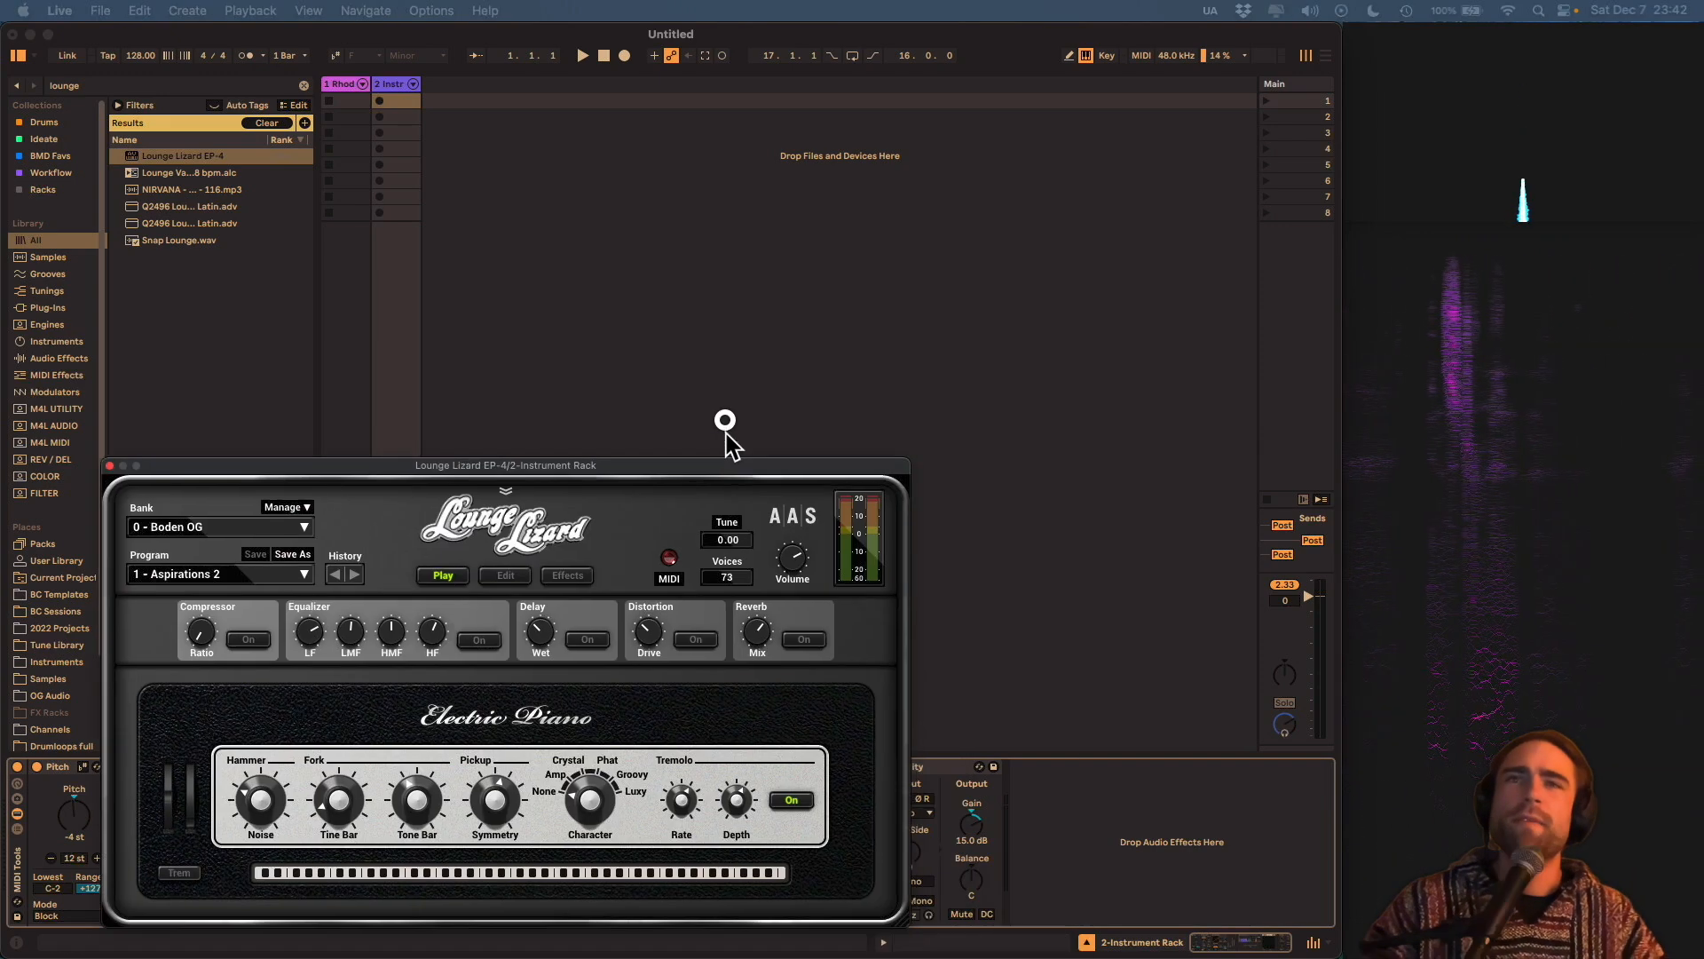
{"action": "left_click_drag", "start_coordinate": [722, 426], "coordinate": [959, 235]}
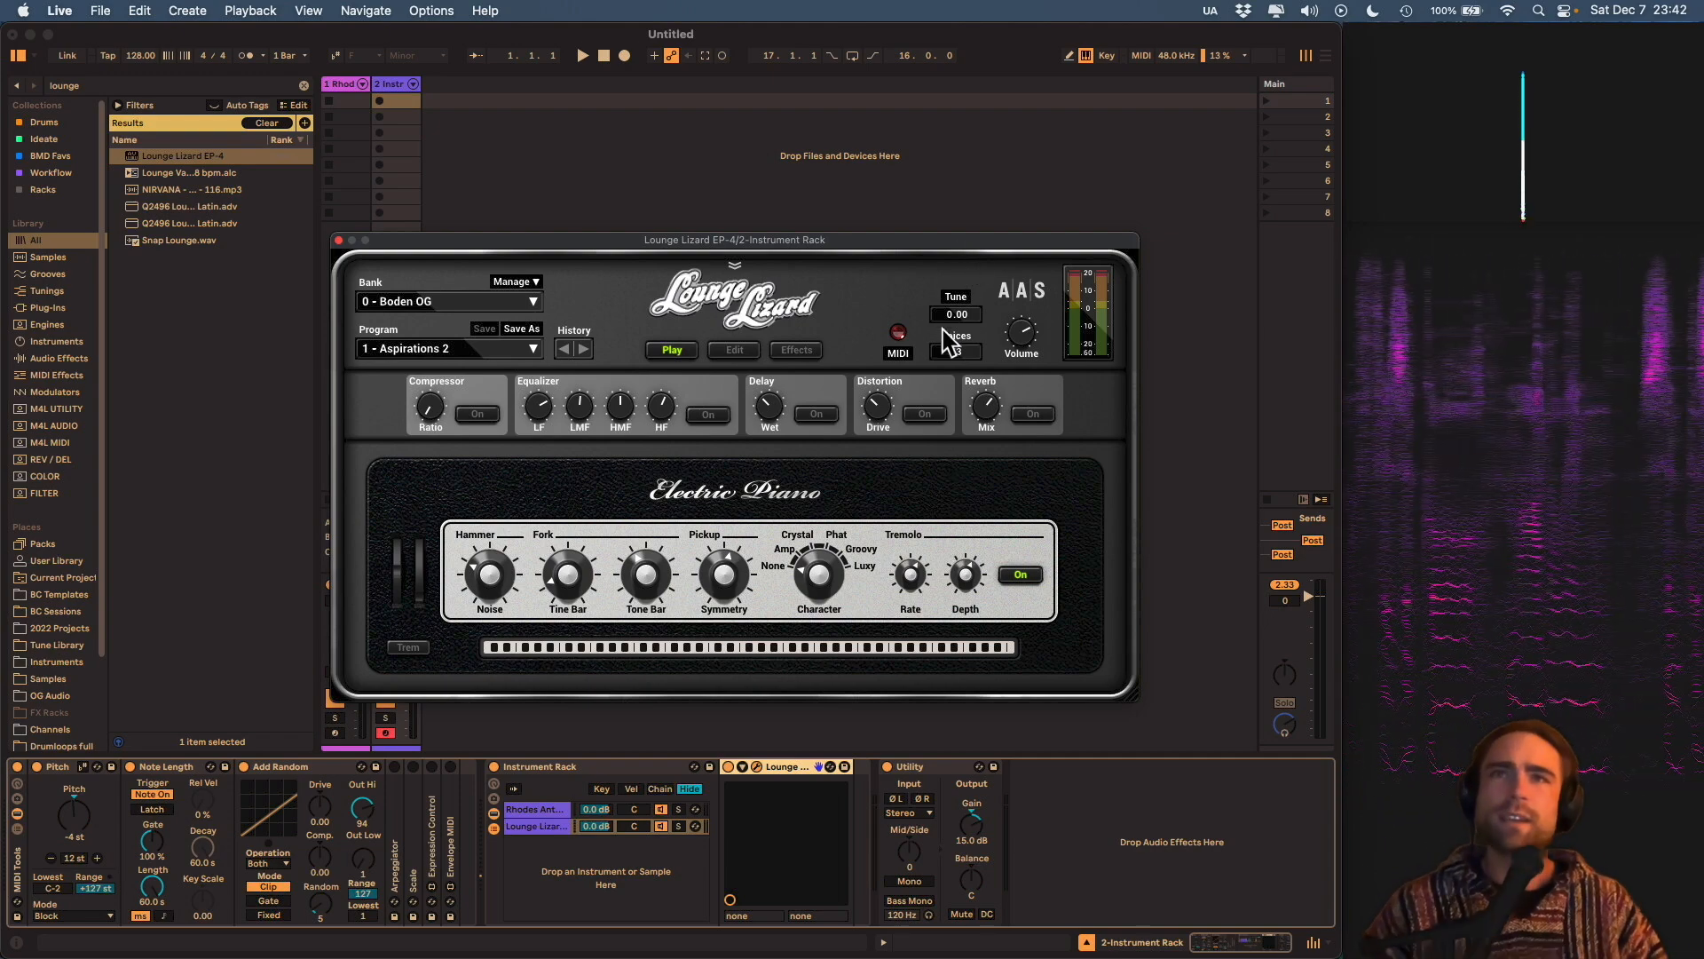
Examine Lounge Lizard's edit controls, effects and preset banks, and return to the edit controls.
{"action": "left_click", "coordinate": [735, 352]}
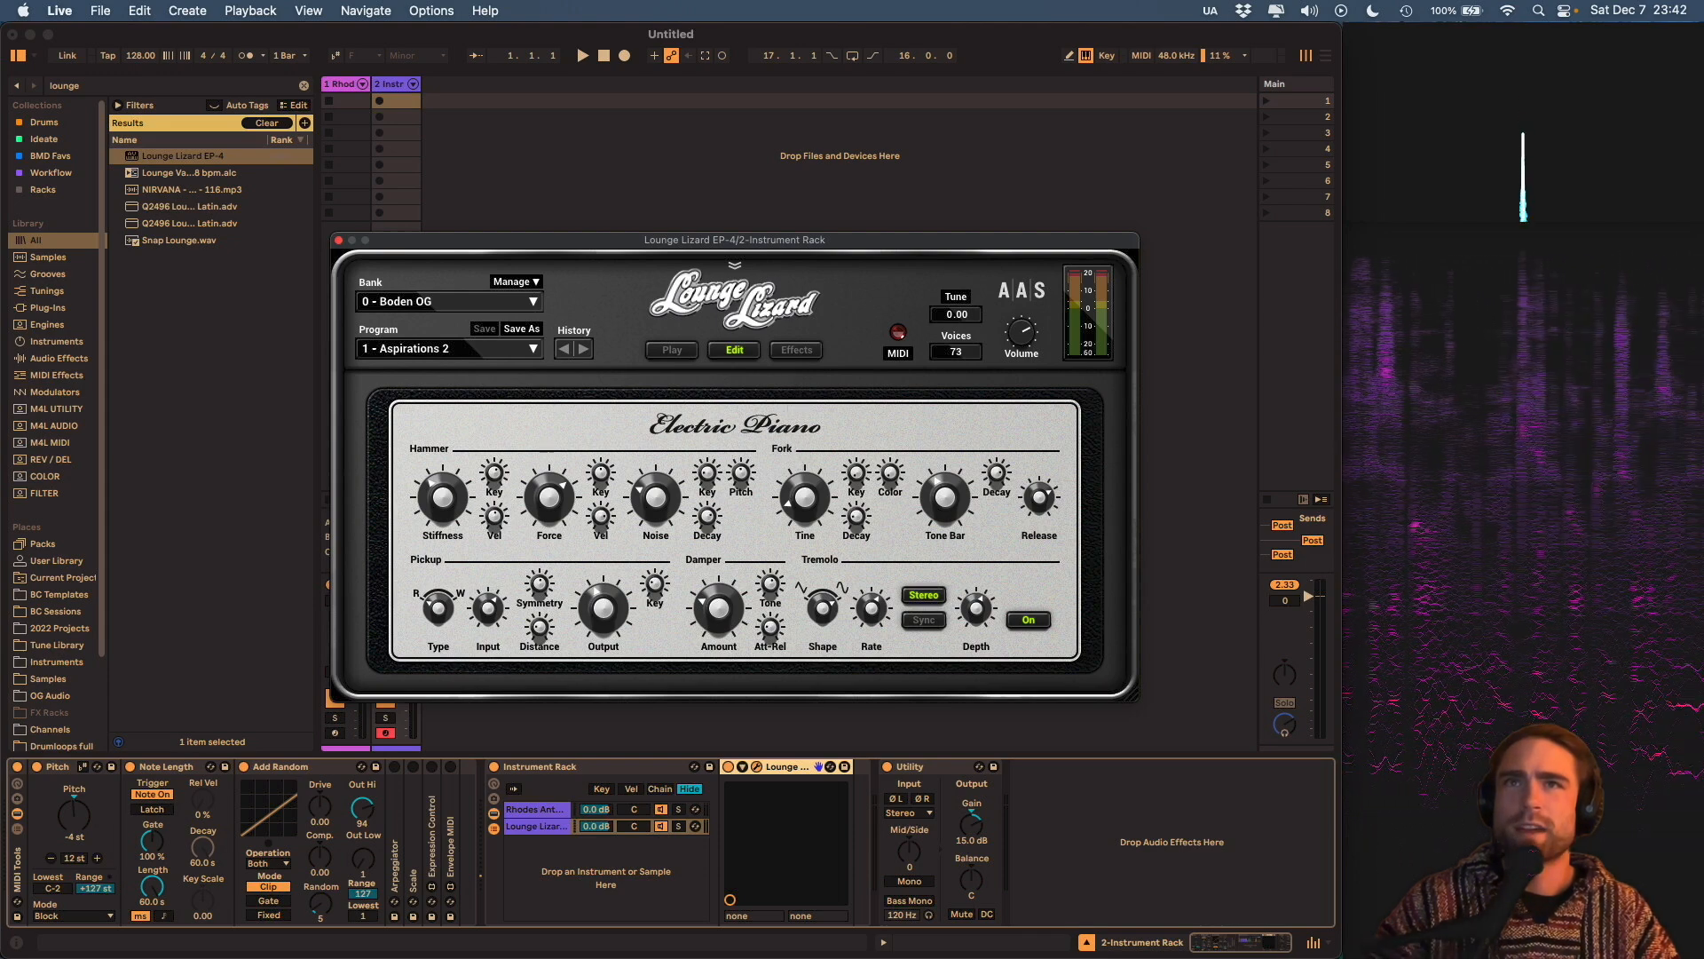
{"action": "left_click", "coordinate": [790, 350]}
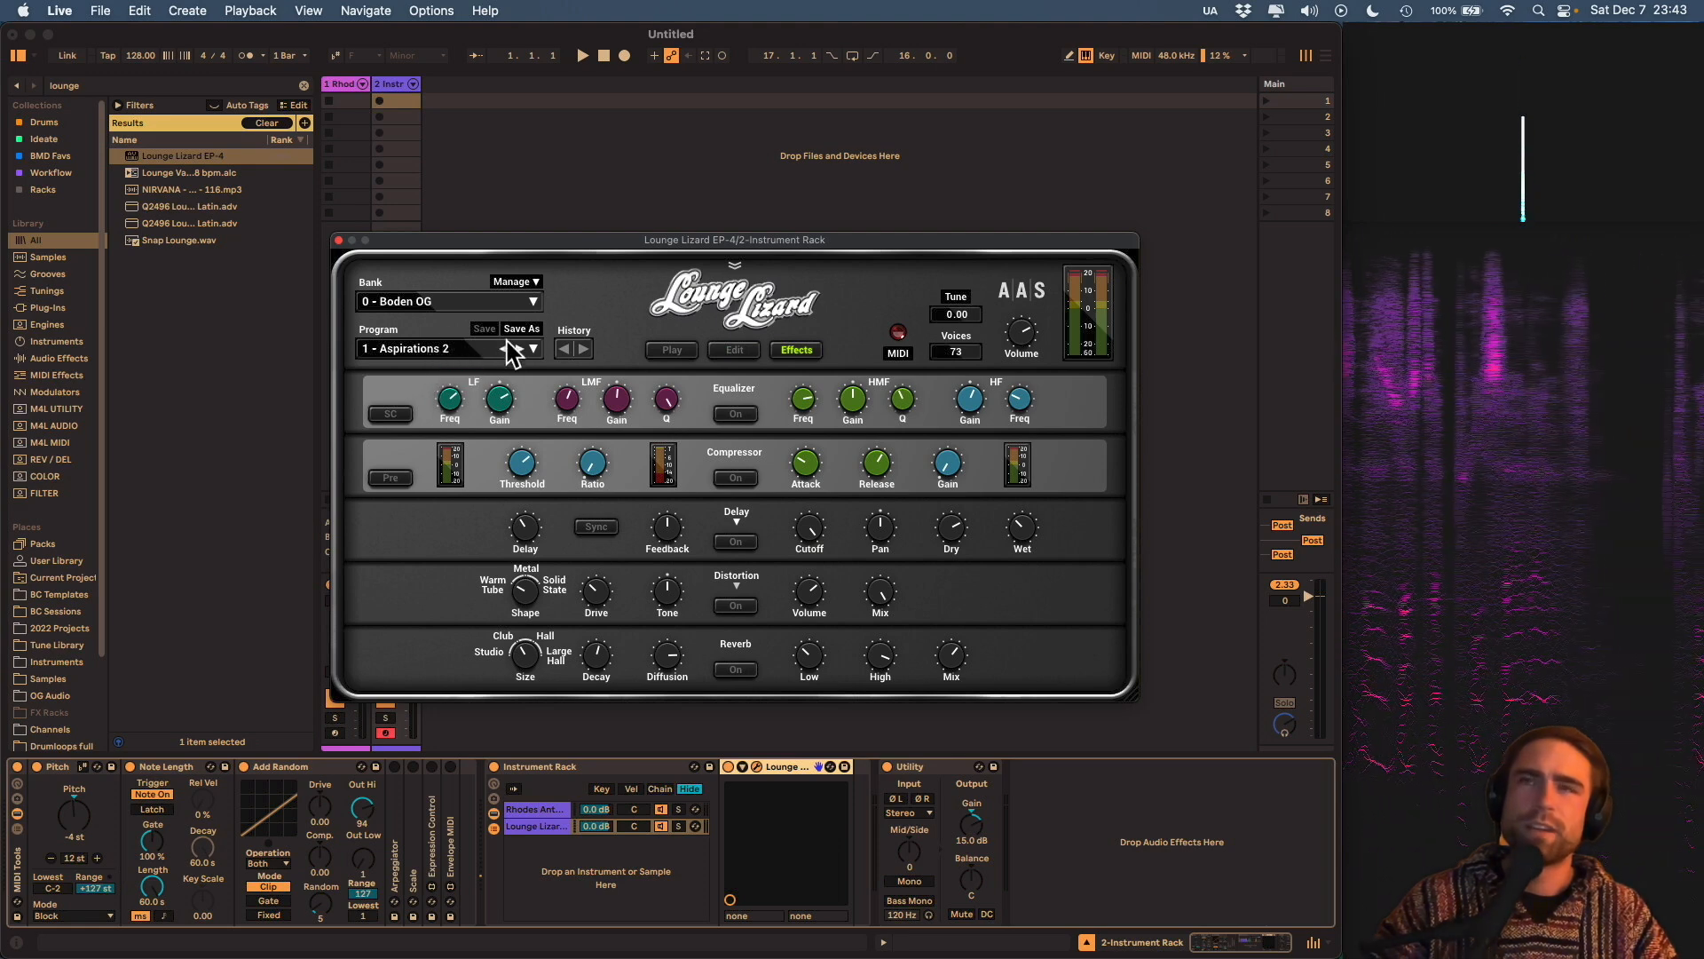
{"action": "left_click", "coordinate": [455, 304]}
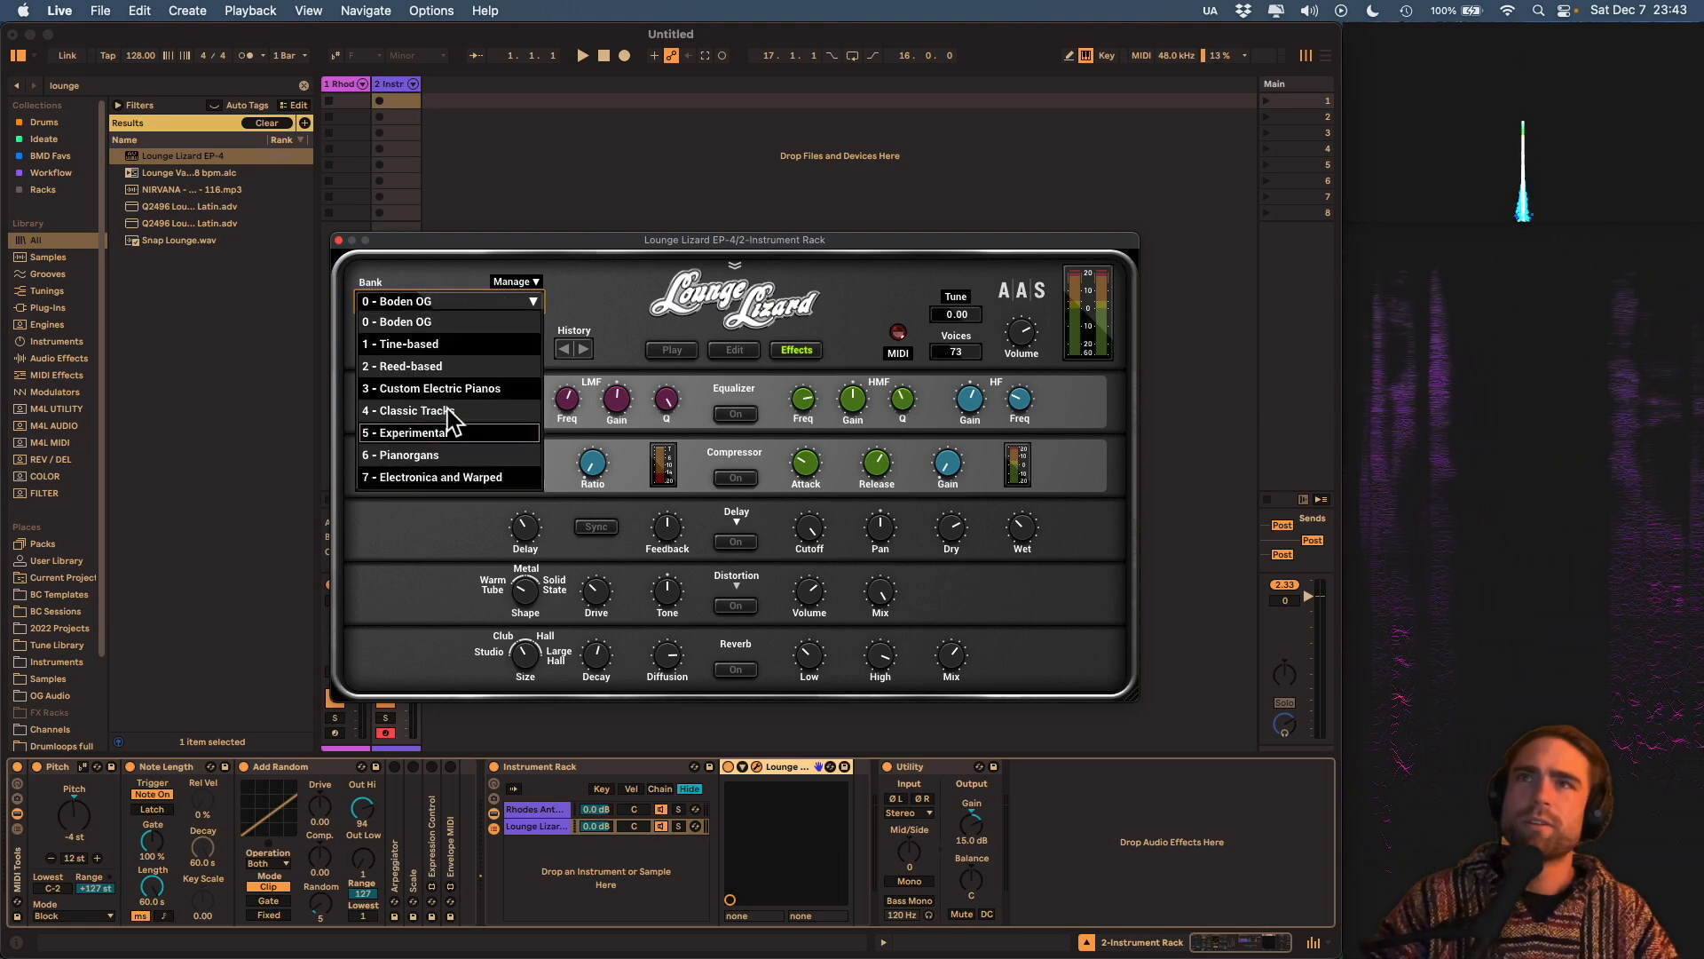
{"action": "left_click", "coordinate": [561, 324]}
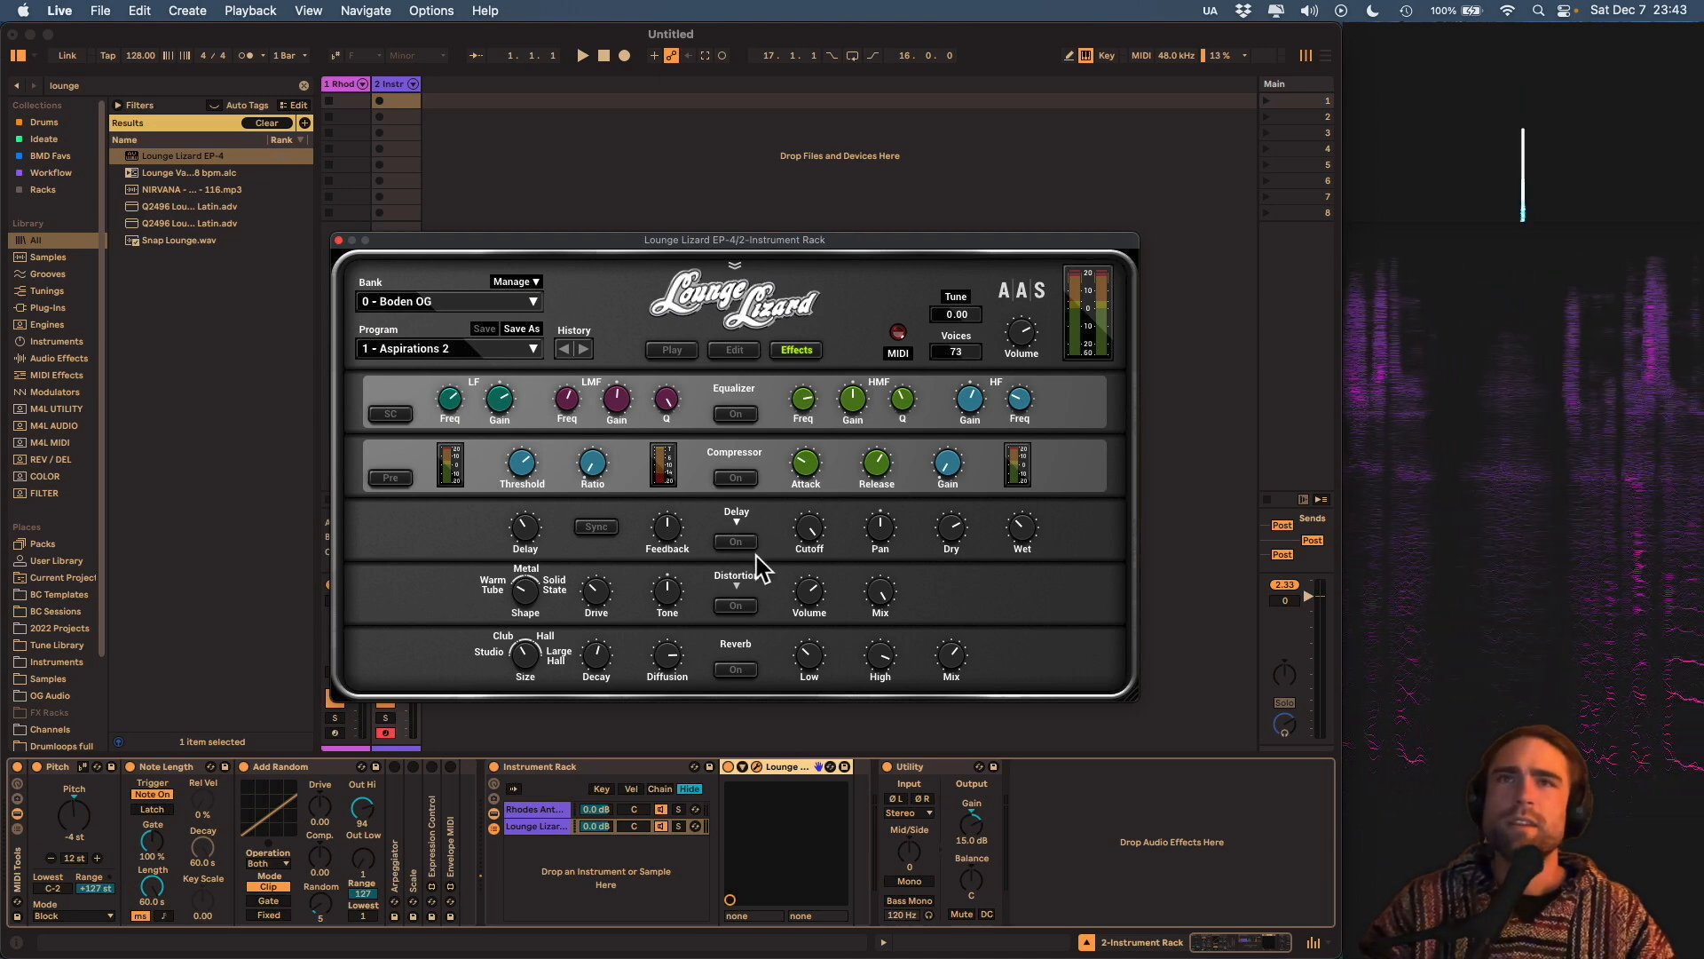
{"action": "left_click", "coordinate": [734, 354]}
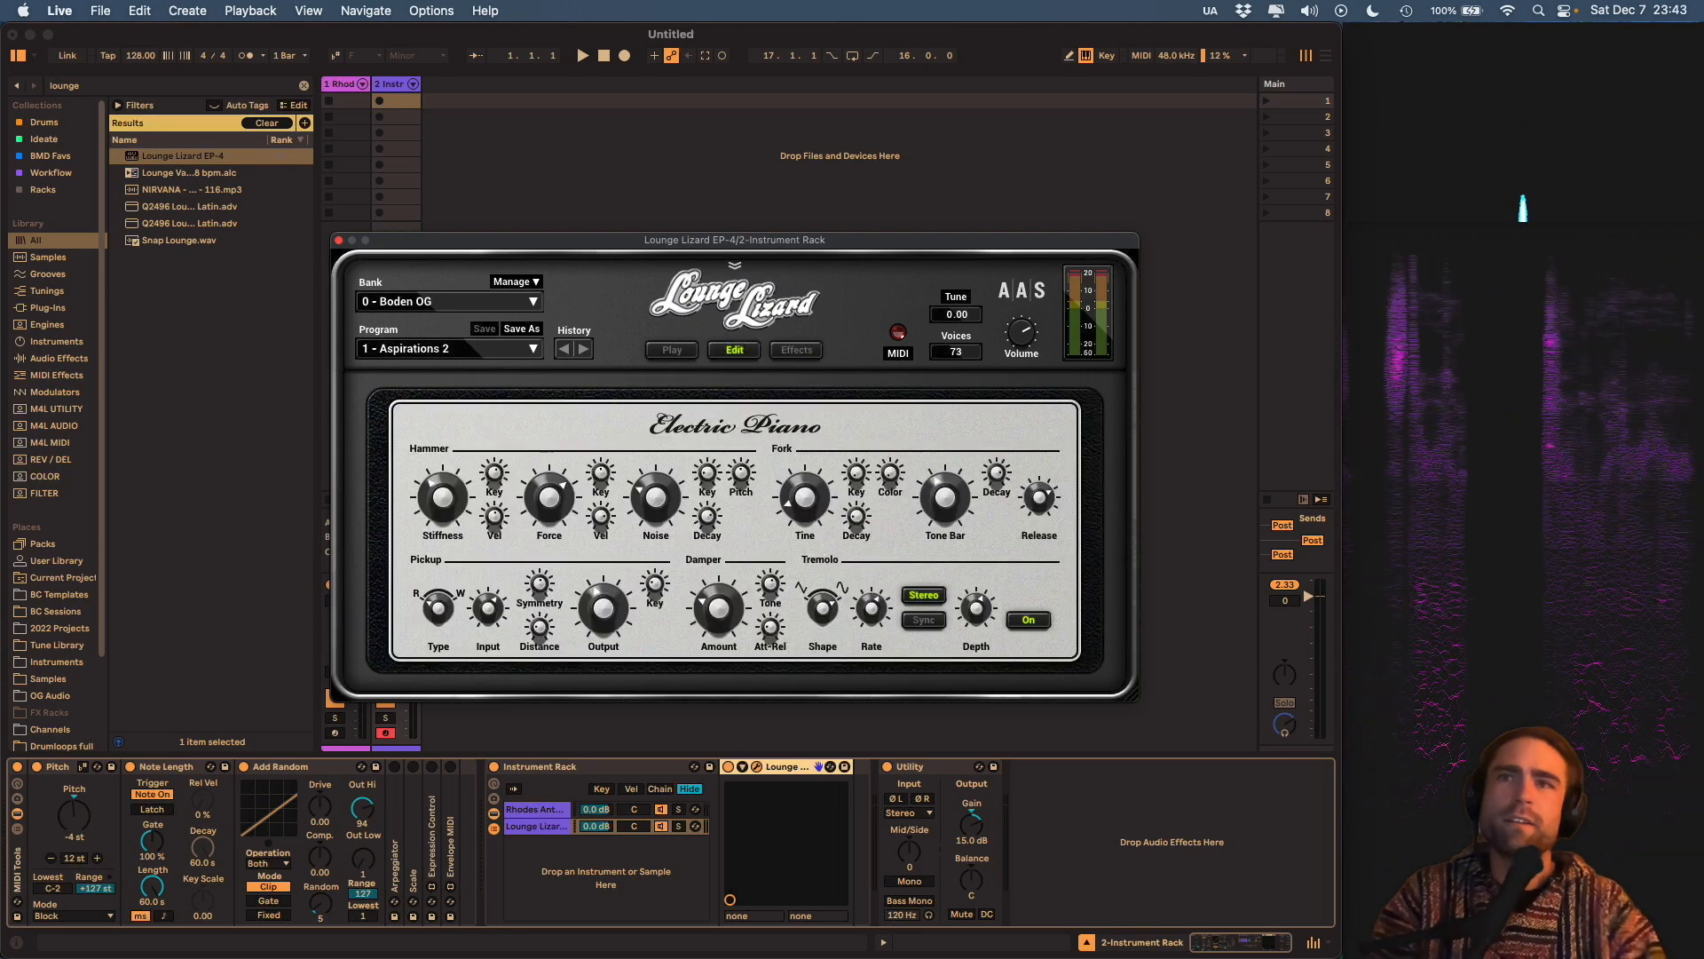
Mute the Rhodes Anthology chain, adjust the rate and depth of Lounge Lizard's tremolo while playing, and close its window.
{"action": "left_click", "coordinate": [660, 809]}
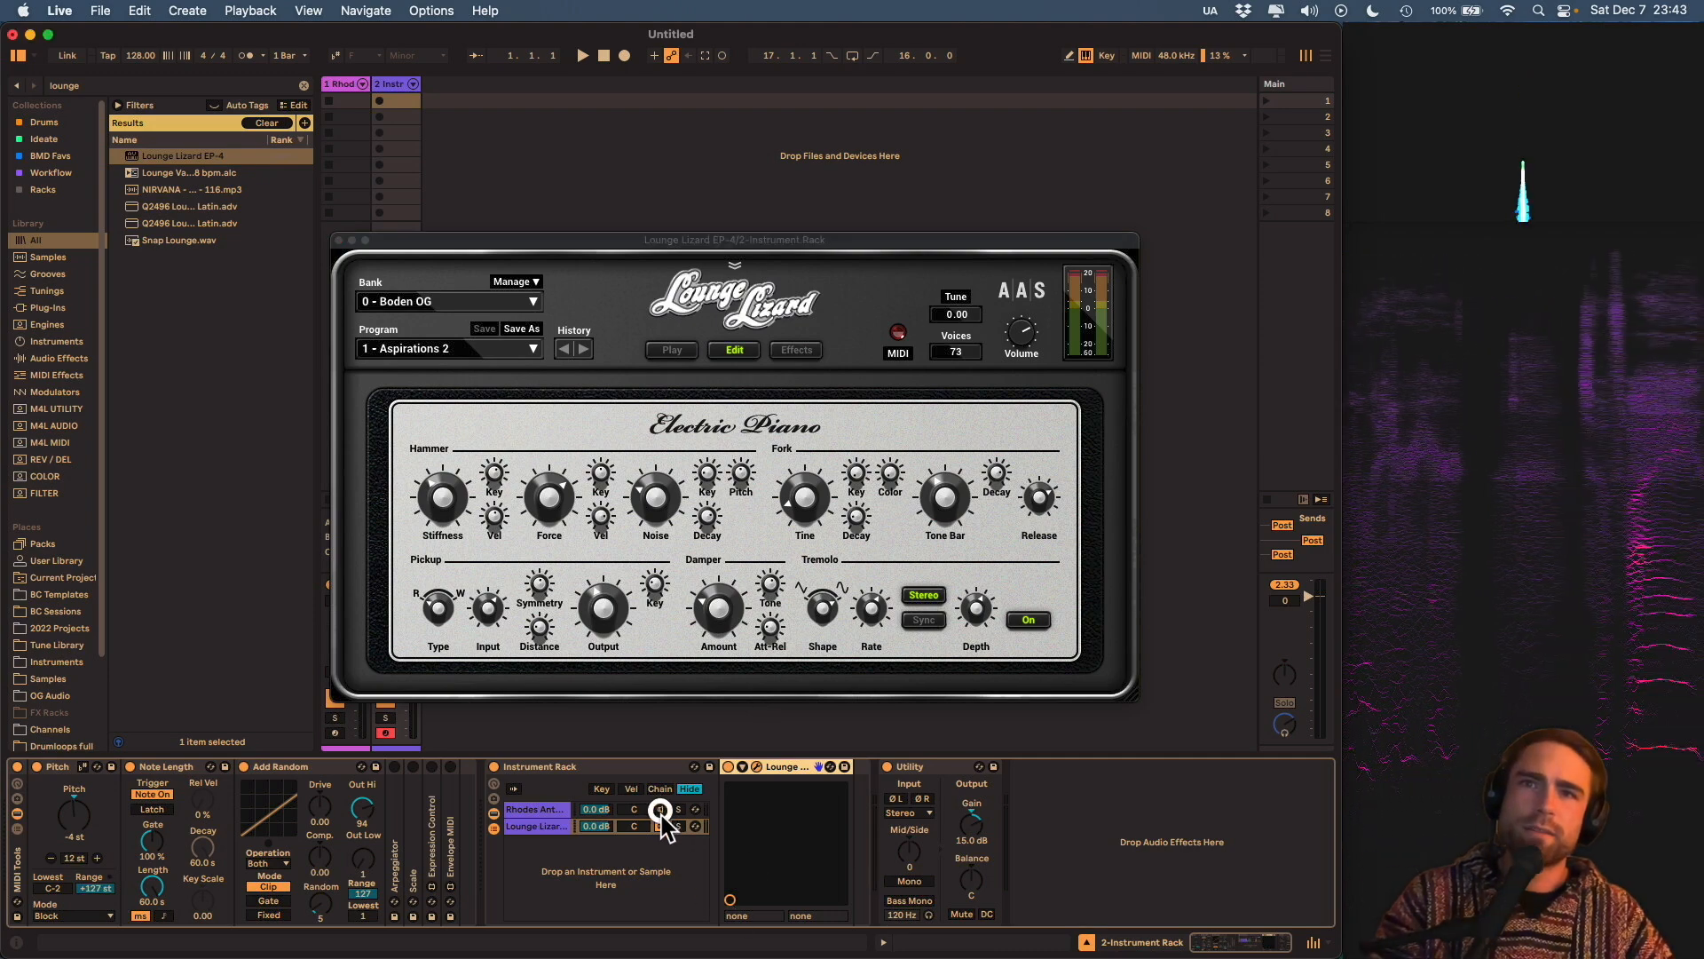
{"action": "left_click", "coordinate": [528, 829]}
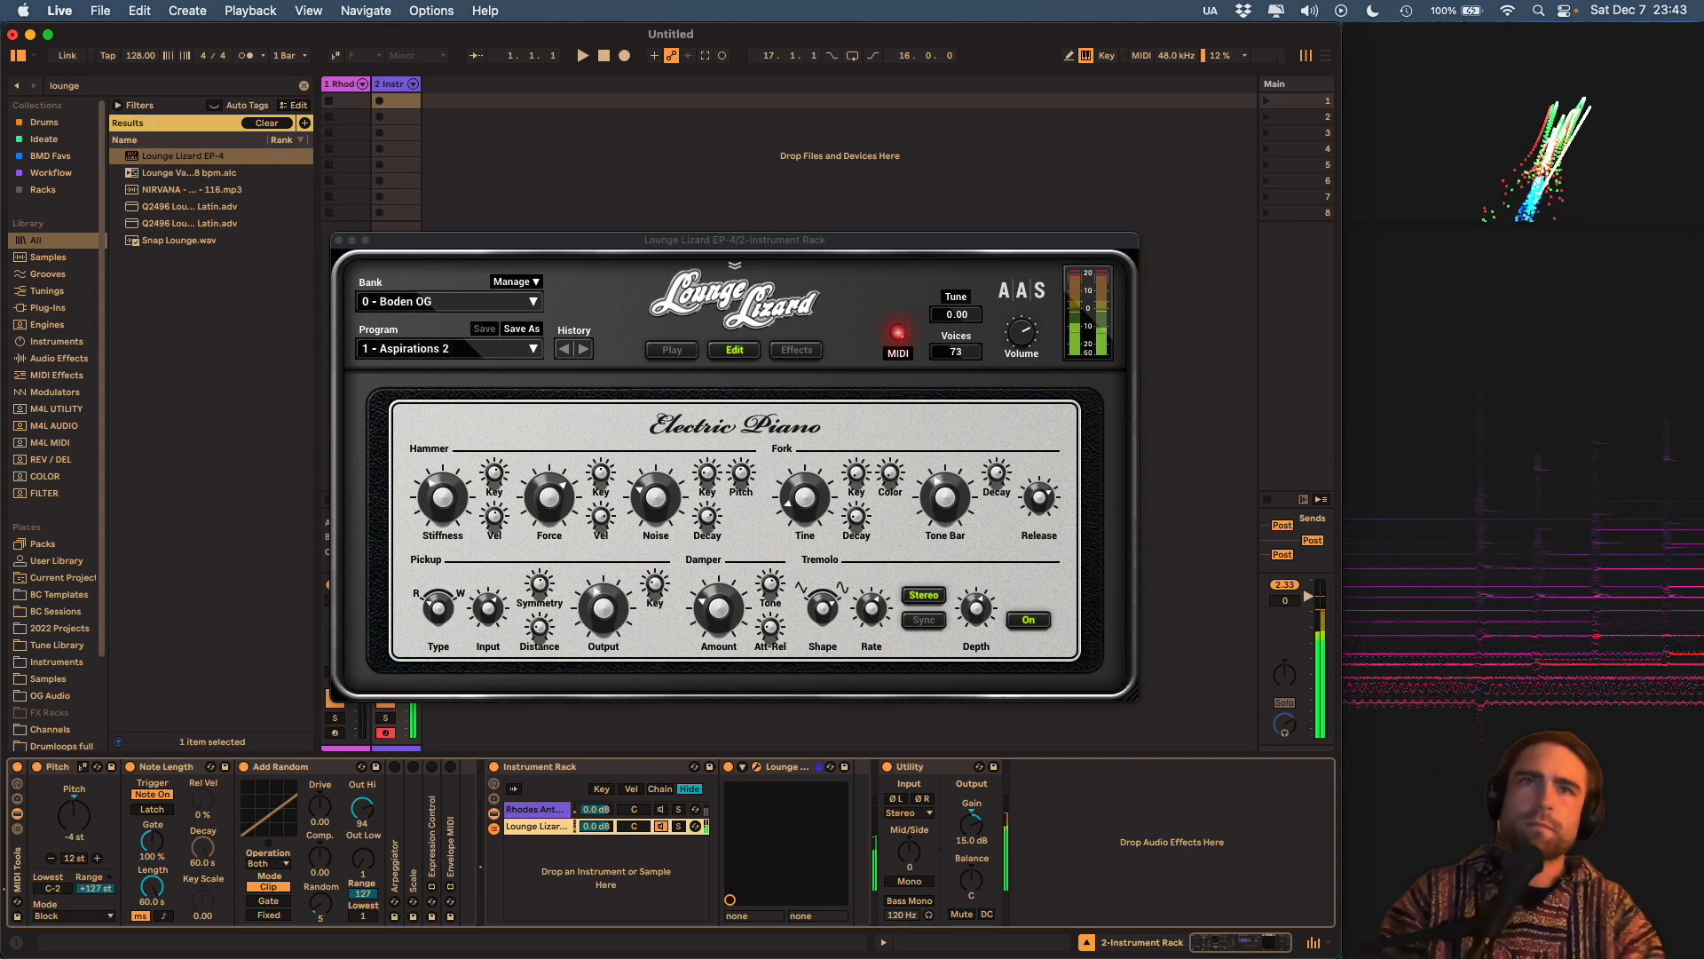
{"action": "left_click", "coordinate": [826, 623]}
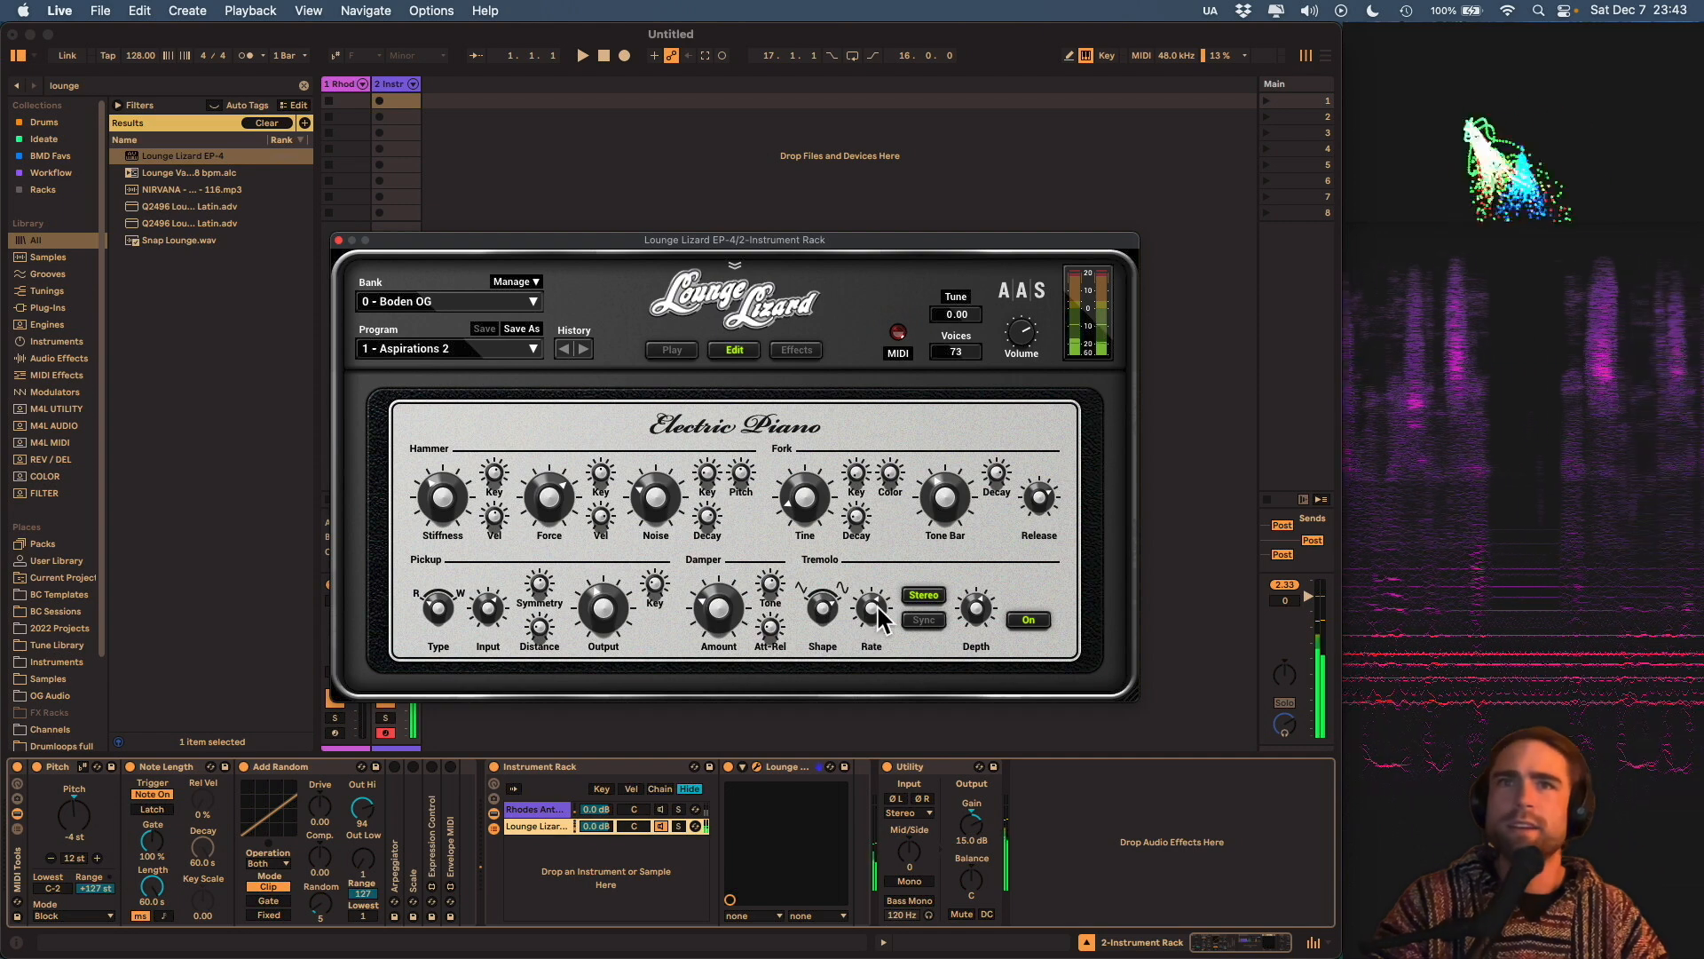
{"action": "left_click_drag", "start_coordinate": [876, 603], "coordinate": [876, 590]}
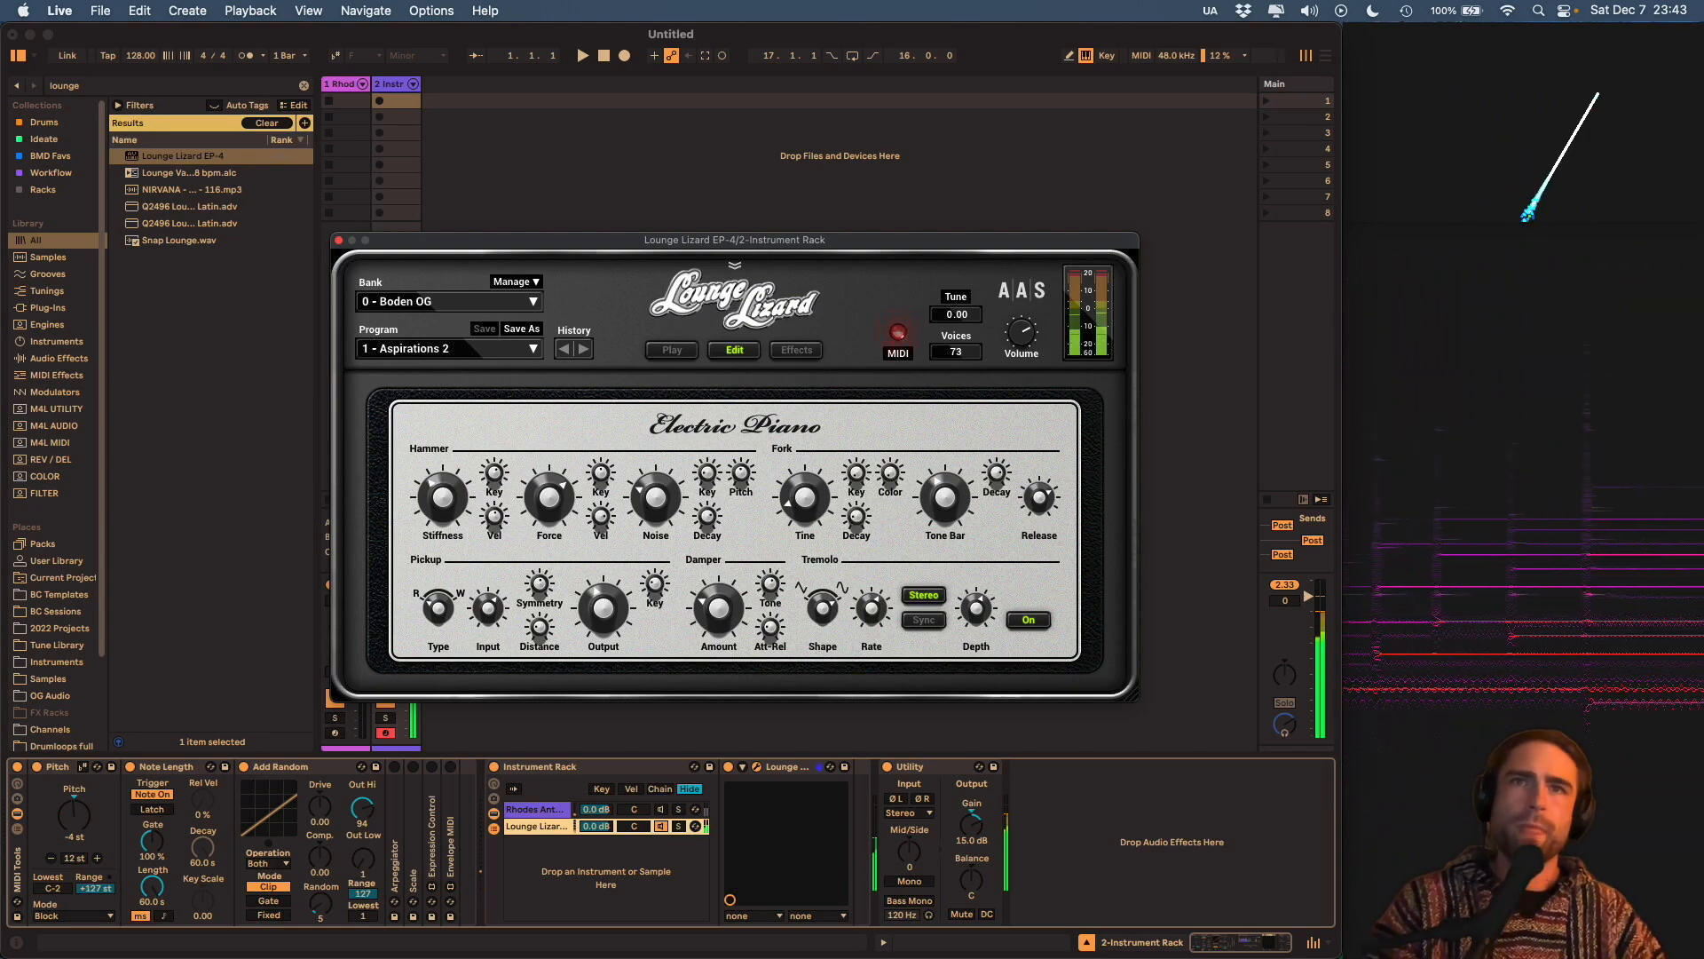
{"action": "left_click_drag", "start_coordinate": [977, 626], "coordinate": [1012, 533]}
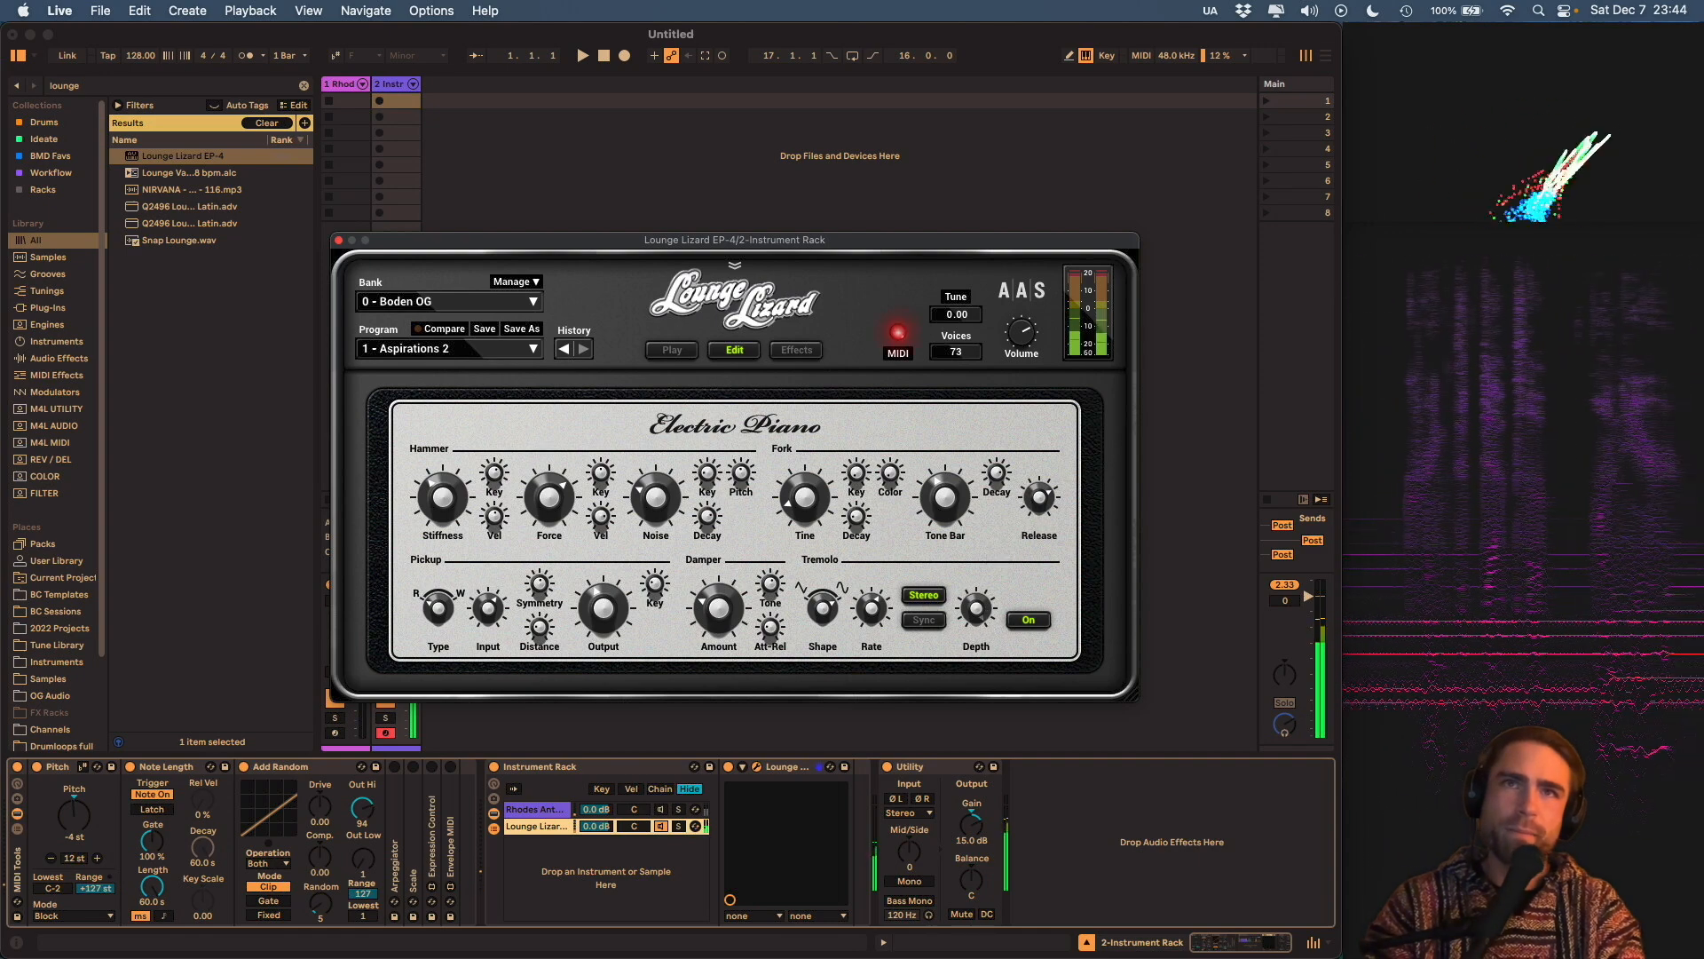
{"action": "left_click_drag", "start_coordinate": [975, 611], "coordinate": [973, 629]}
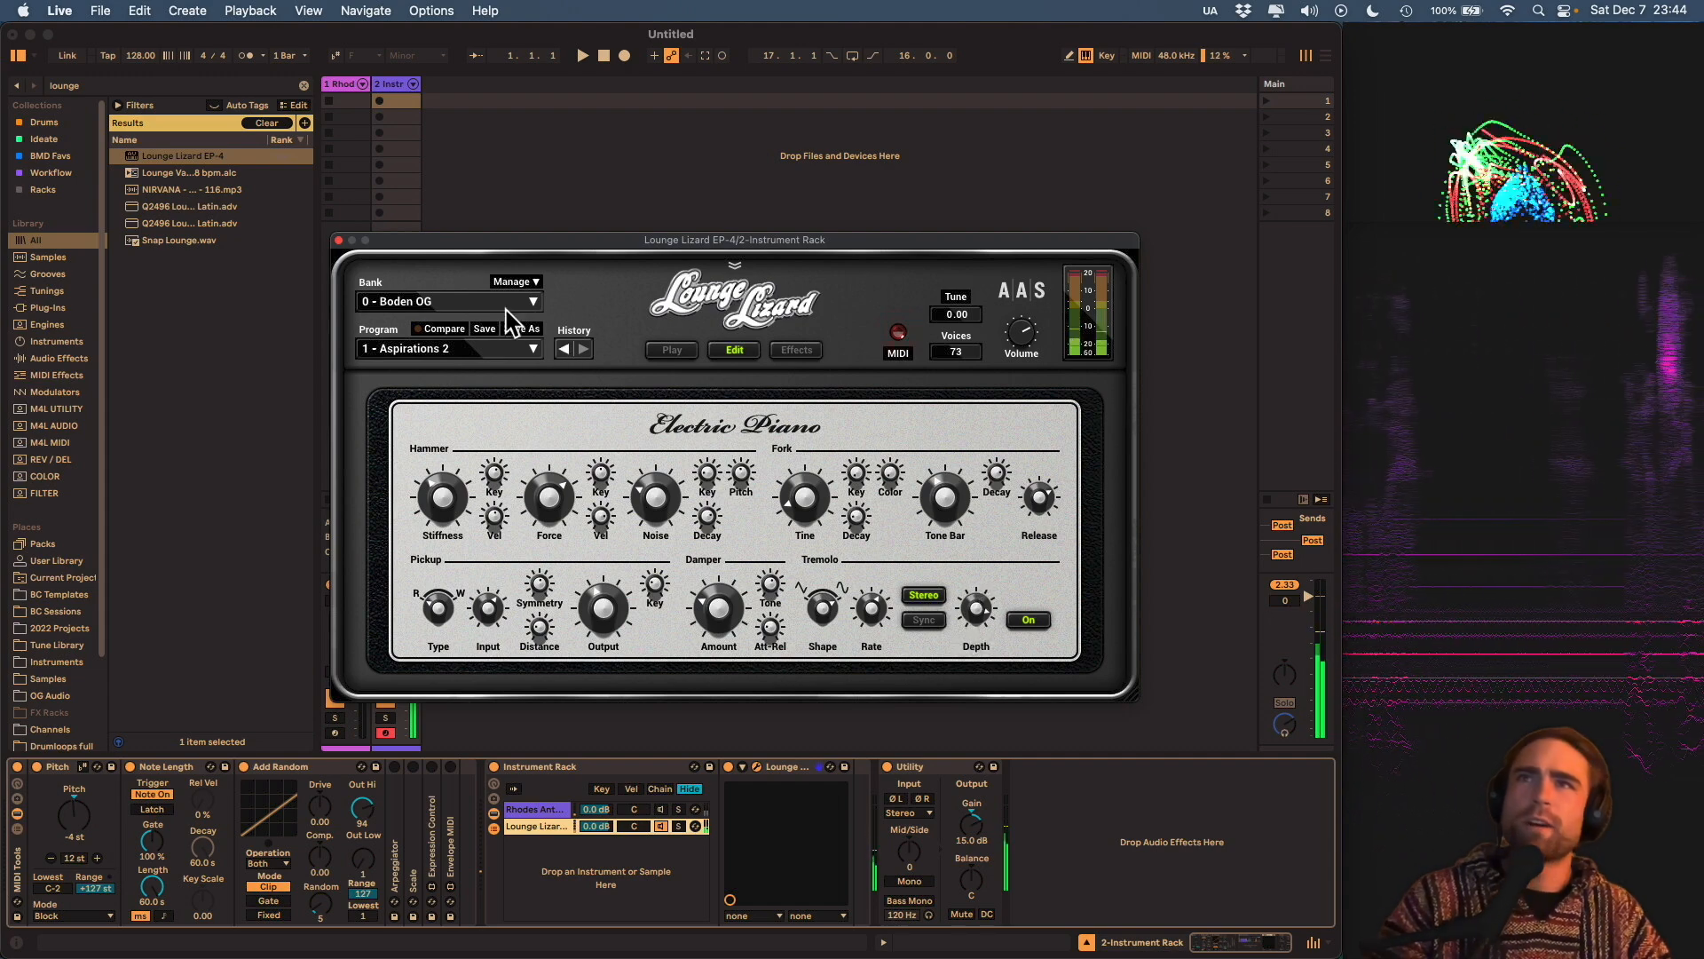
{"action": "left_click", "coordinate": [338, 240]}
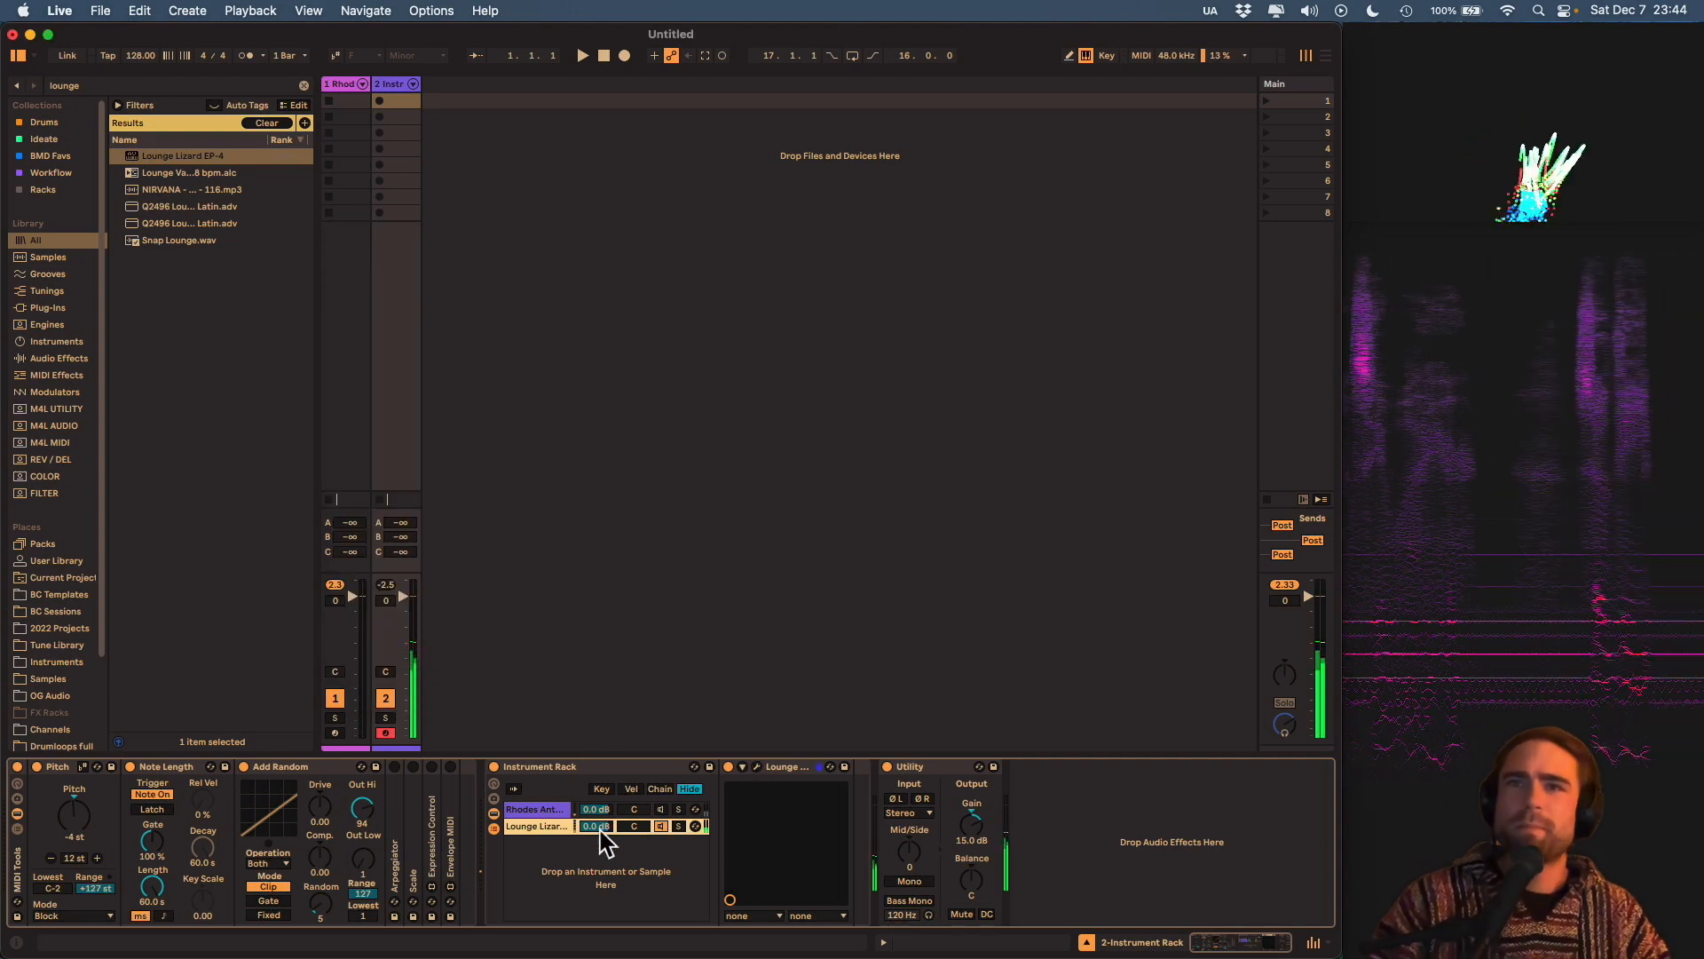
Search for Utility, and add it directly after Rhodes Anthology inside that instrument's chain.
{"action": "left_click", "coordinate": [540, 811]}
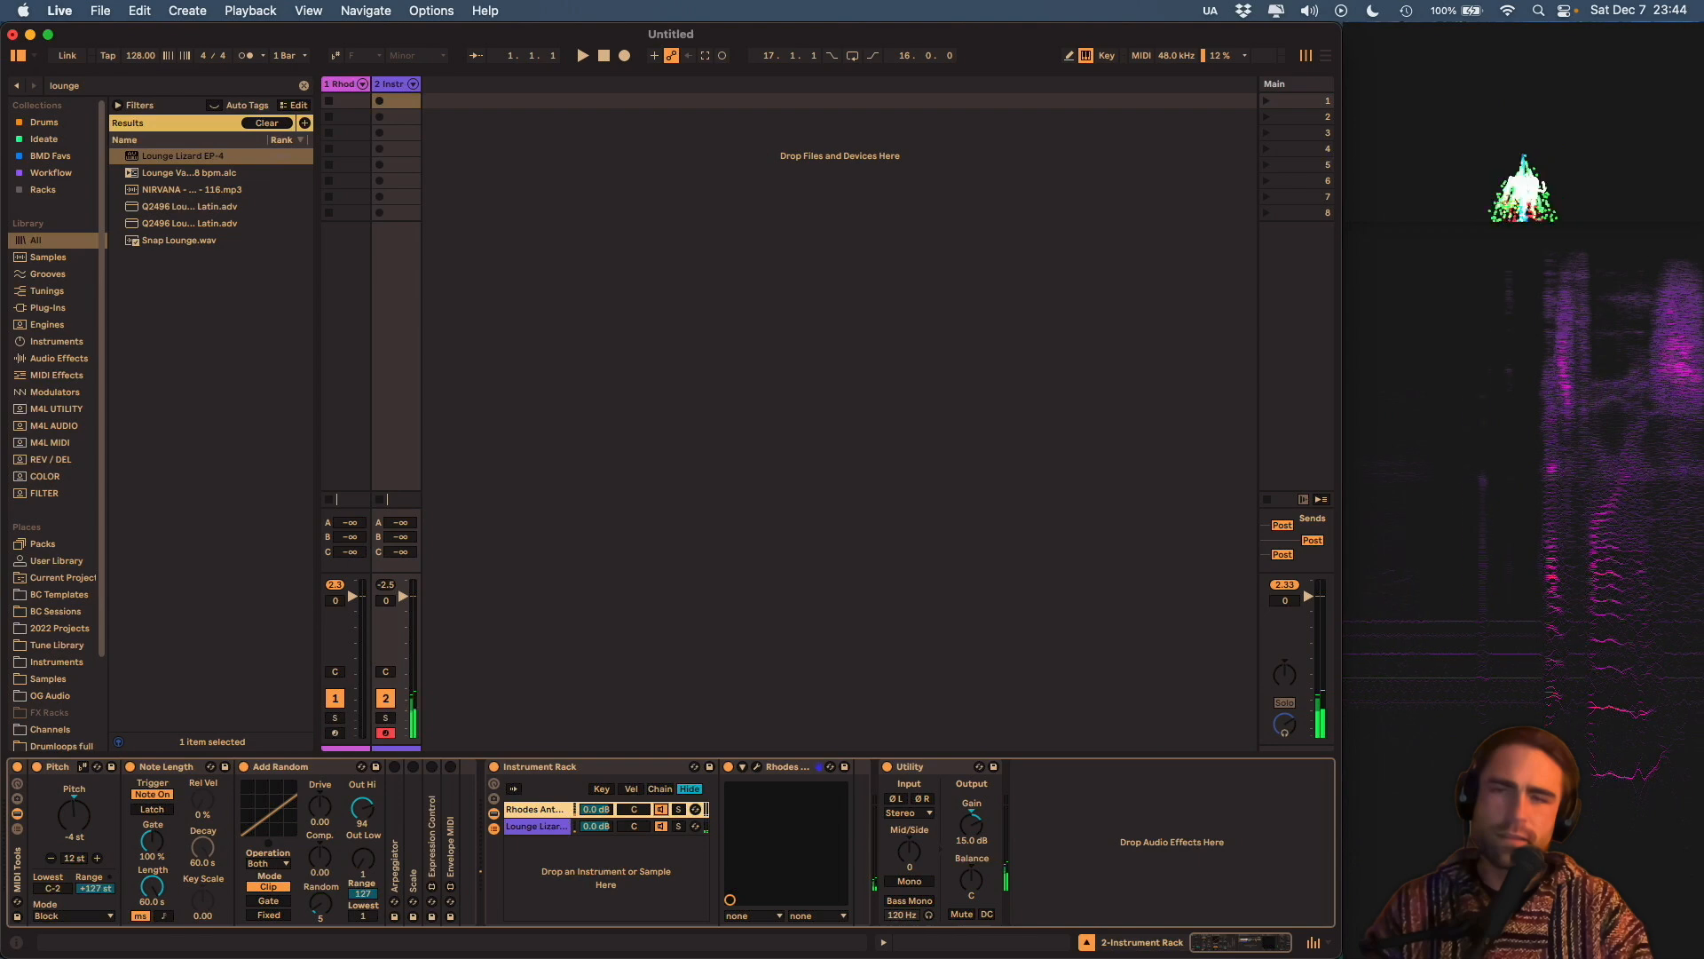
{"action": "key", "text": "super+f"}
{"action": "type", "text": "uti"}
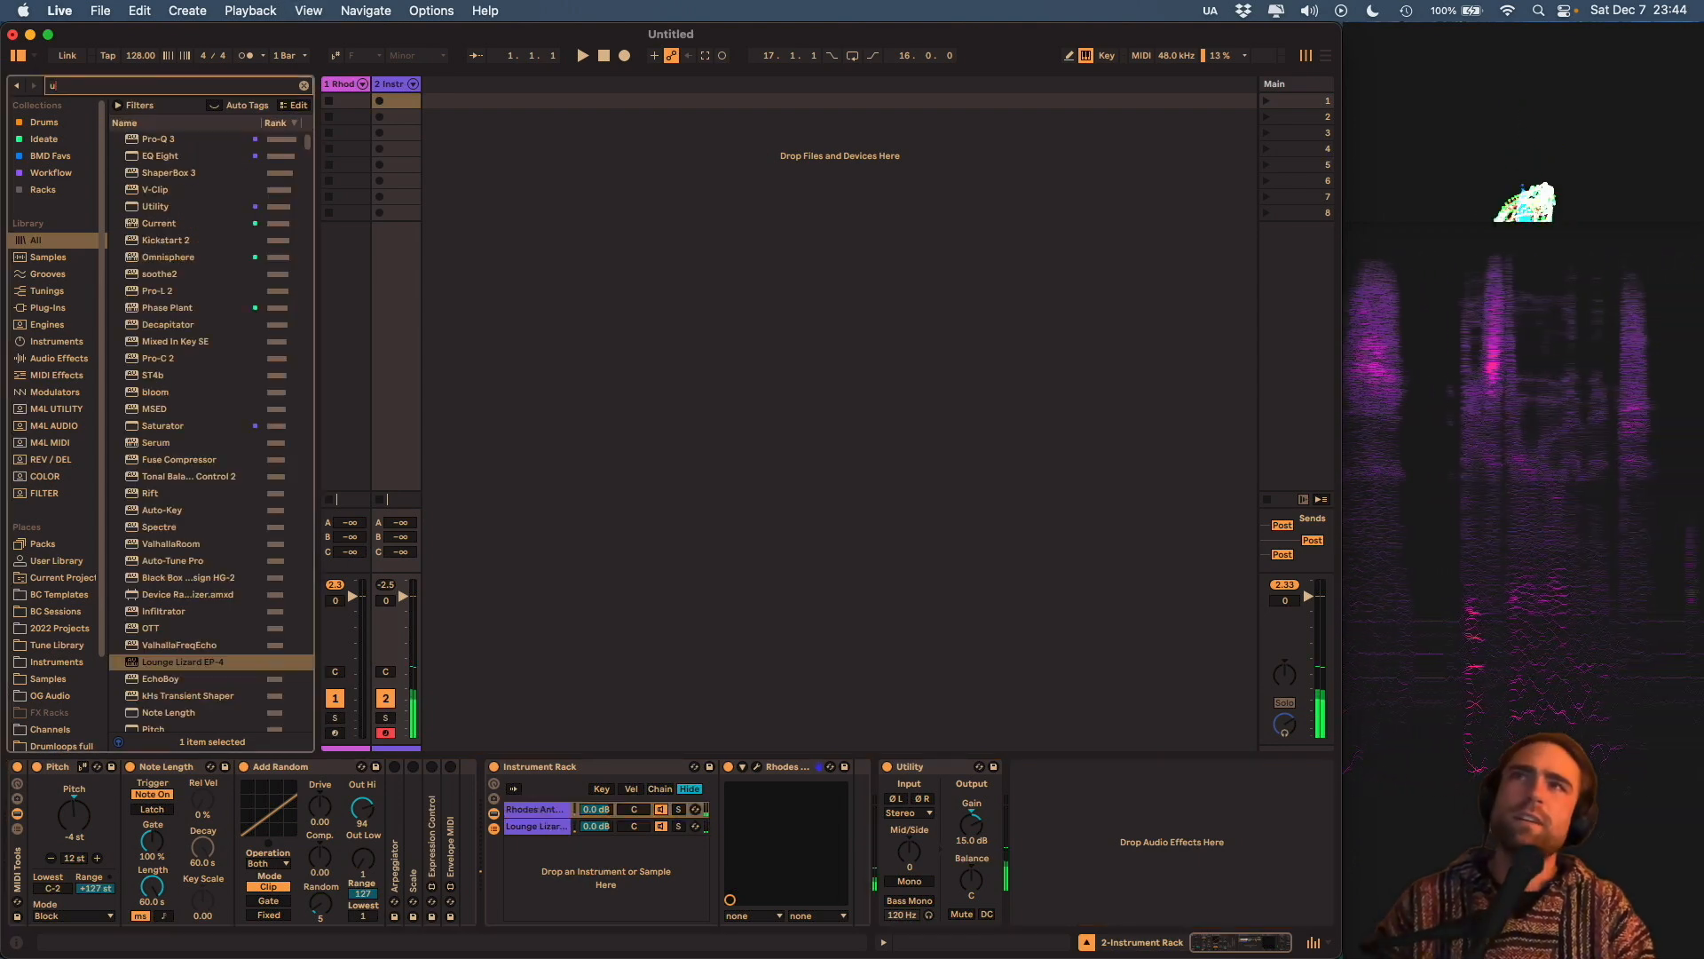
{"action": "key", "text": "BackSpace"}
{"action": "key", "text": "BackSpace"}
{"action": "key", "text": "BackSpace"}
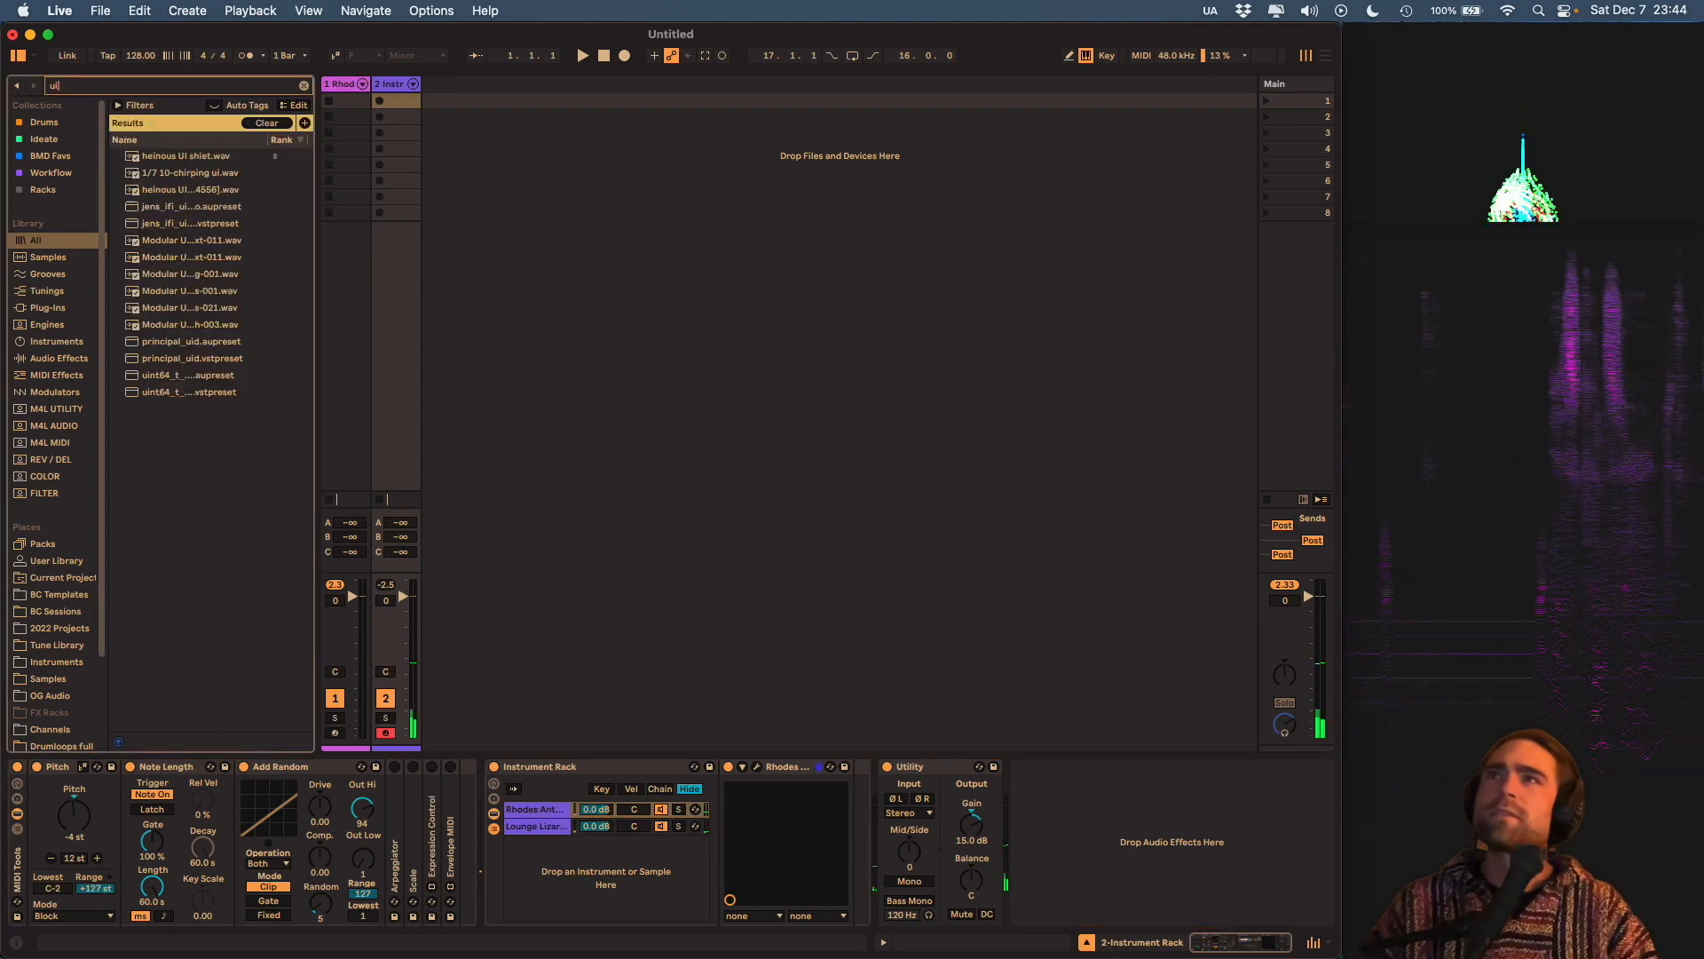
{"action": "type", "text": "ut"}
{"action": "mouse_move", "coordinate": [169, 157]}
{"action": "left_mouse_down"}
{"action": "mouse_move", "coordinate": [722, 678]}
{"action": "mouse_move", "coordinate": [696, 767]}
{"action": "mouse_move", "coordinate": [848, 798]}
{"action": "left_mouse_up"}
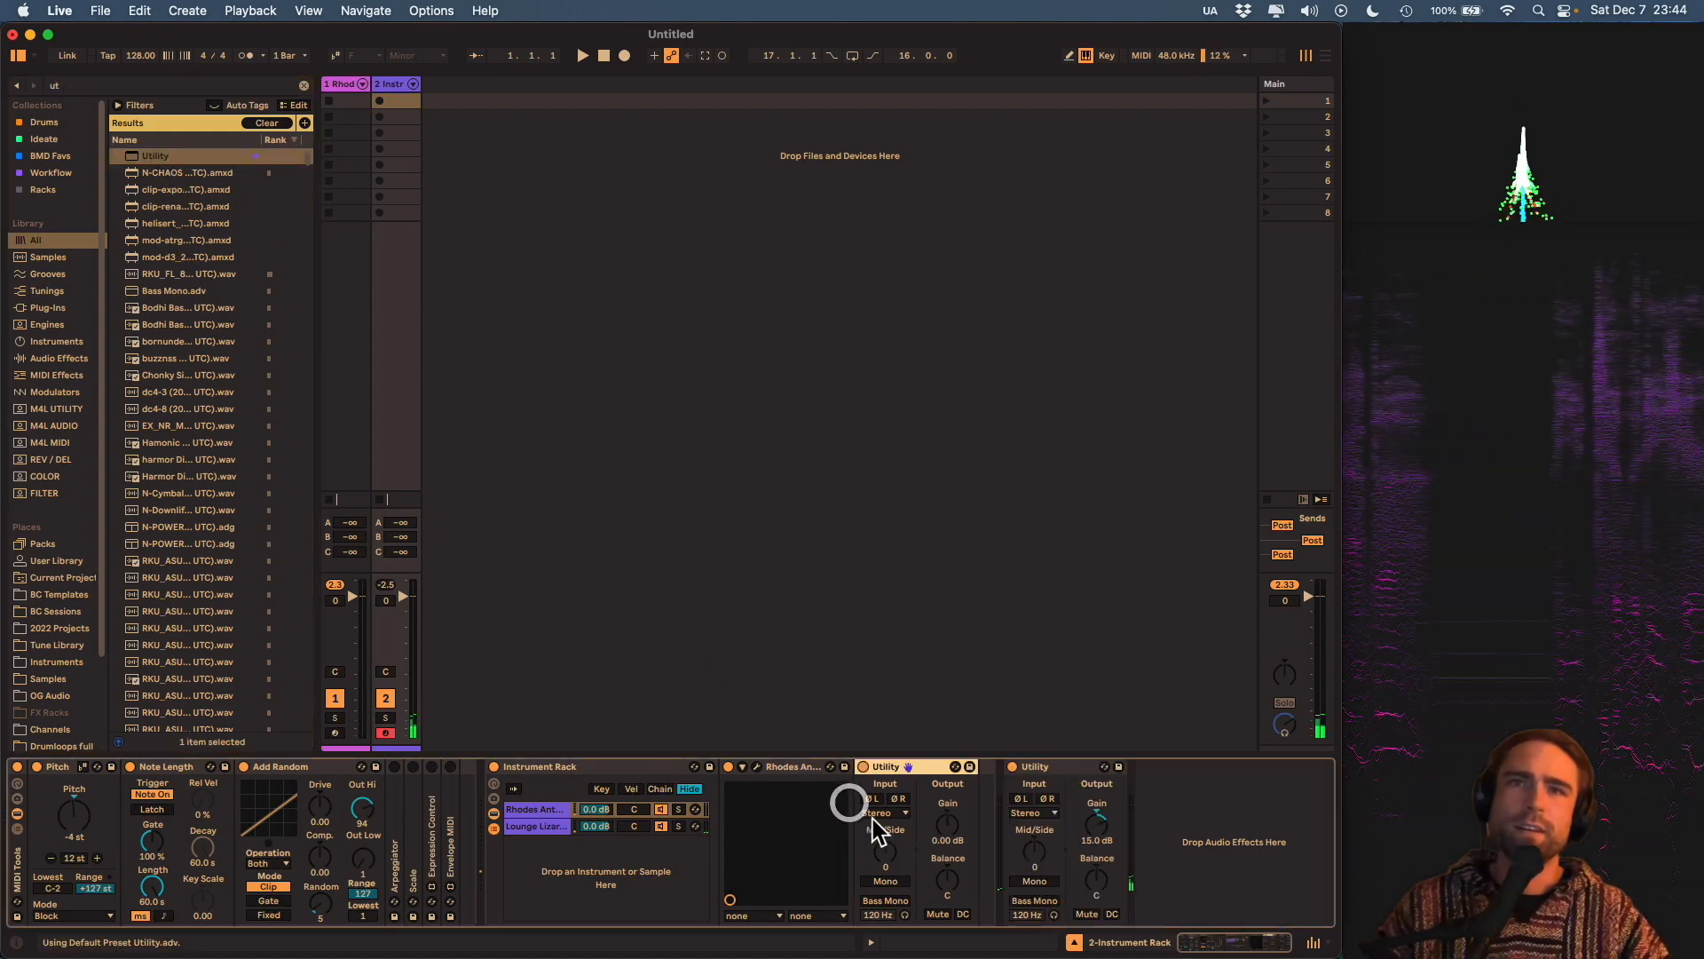
Mute the Lounge Lizard chain, and move the Utility from the Rhodes Anthology chain to the Lounge Lizard chain.
{"action": "left_click", "coordinate": [806, 769]}
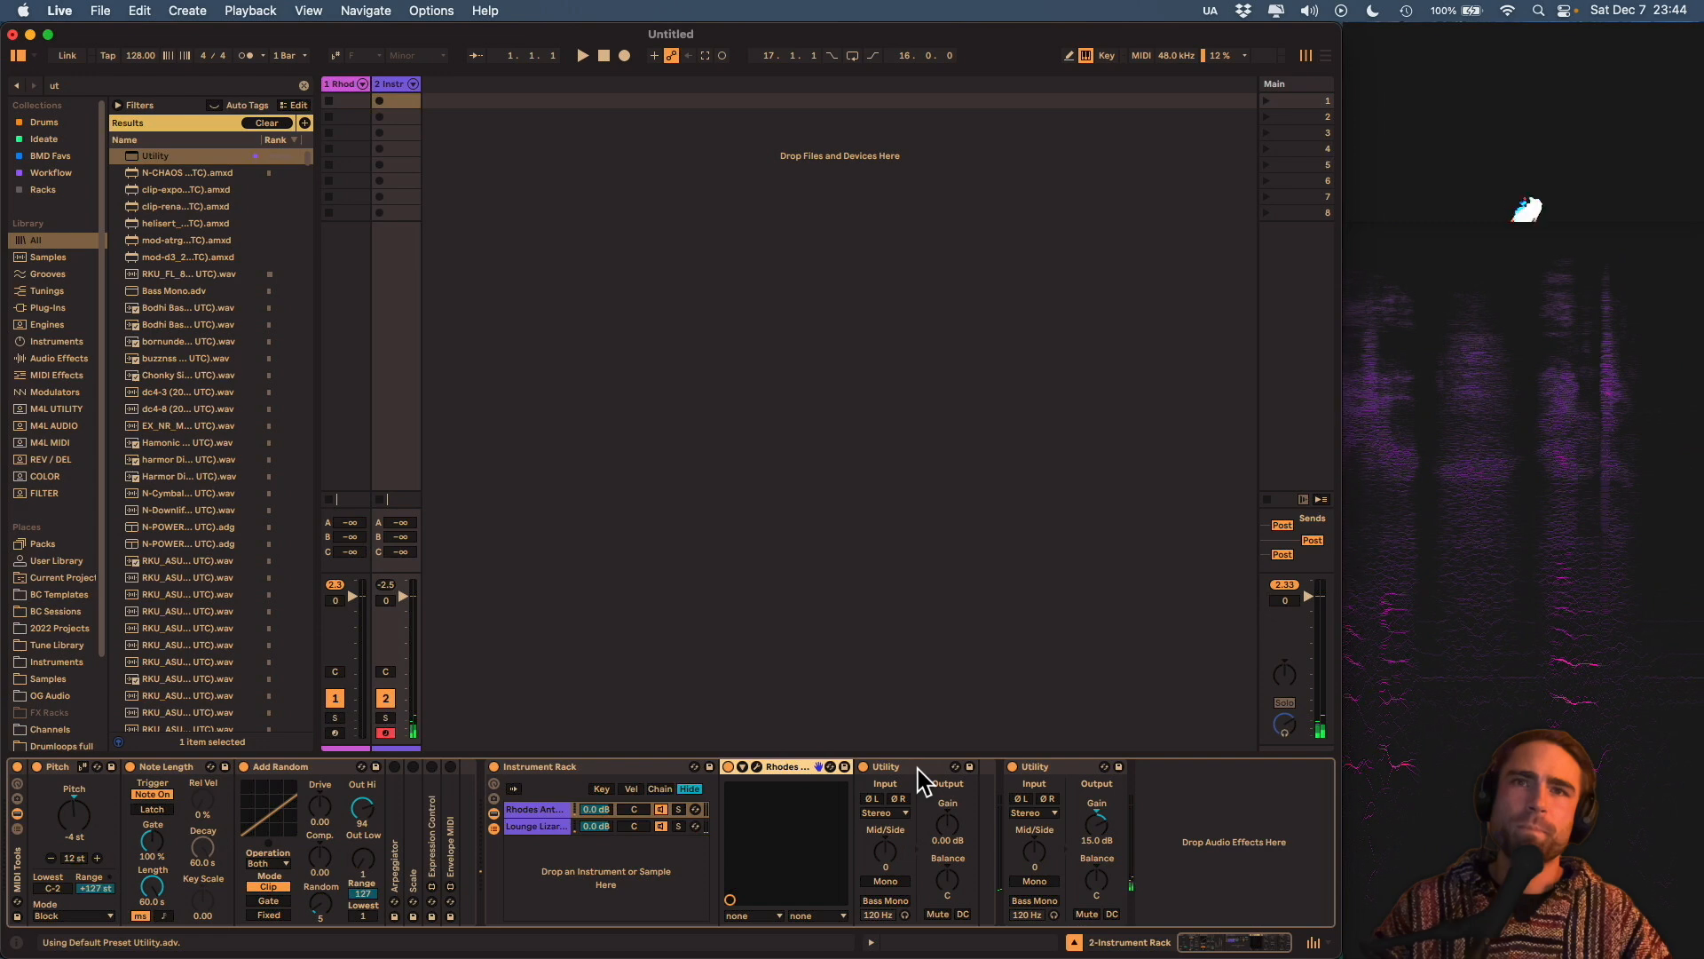
{"action": "left_click", "coordinate": [660, 825]}
{"action": "left_click", "coordinate": [775, 772]}
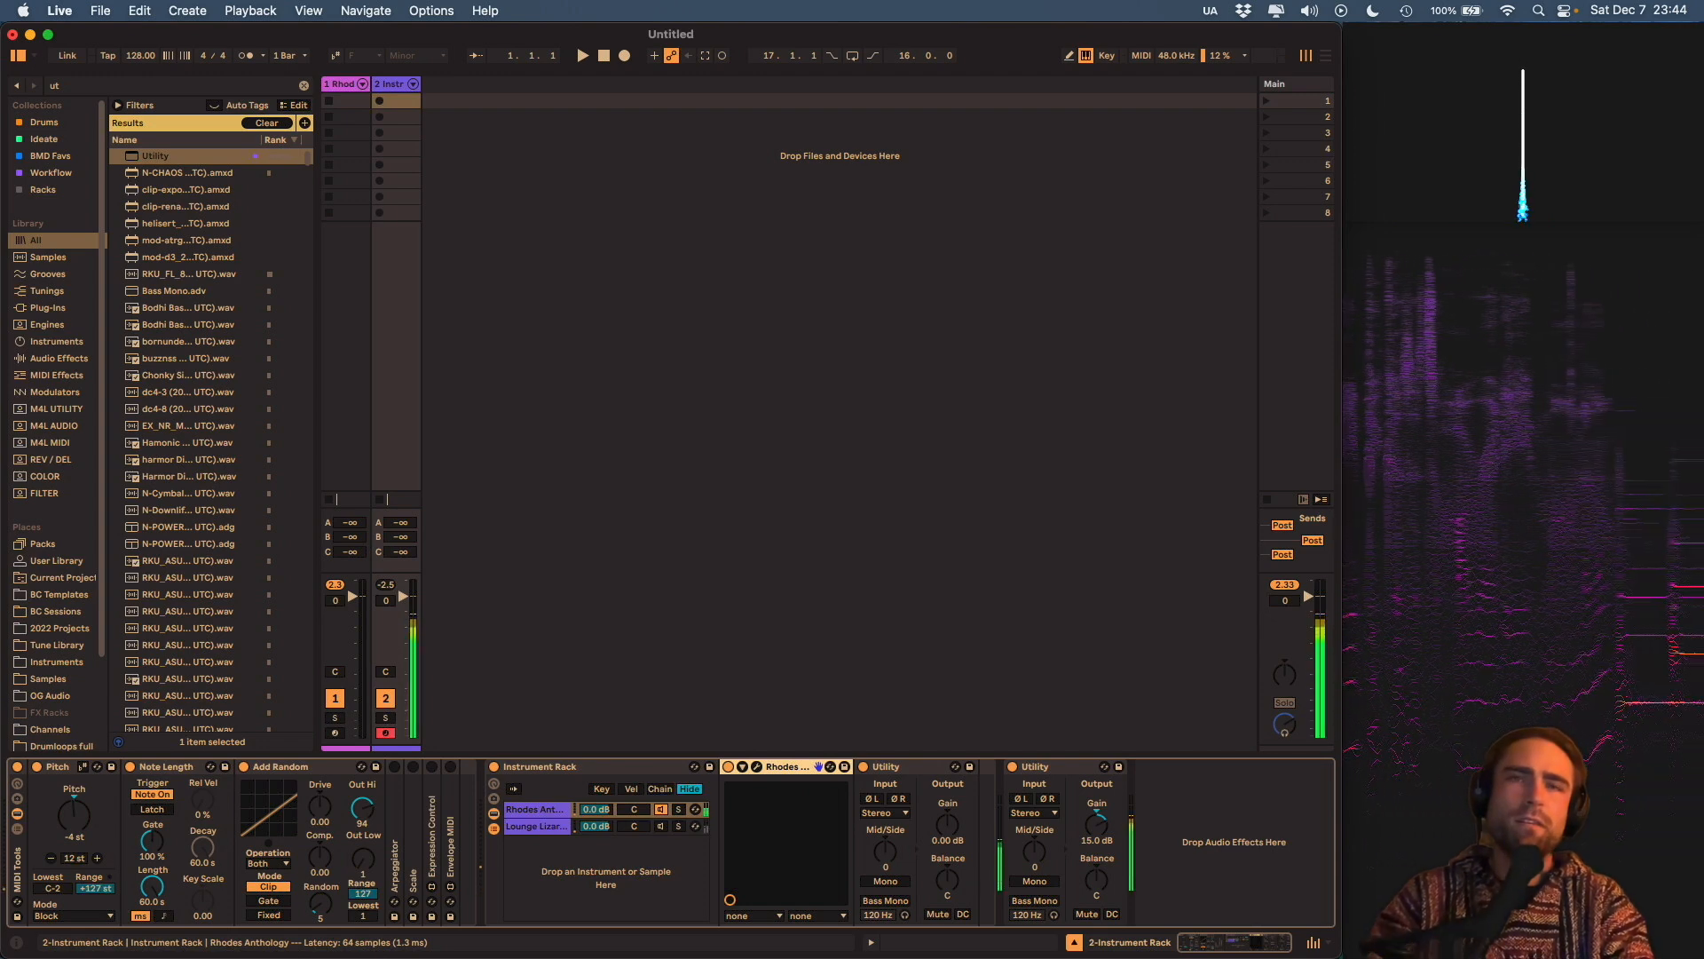
{"action": "left_click_drag", "start_coordinate": [887, 771], "coordinate": [544, 824]}
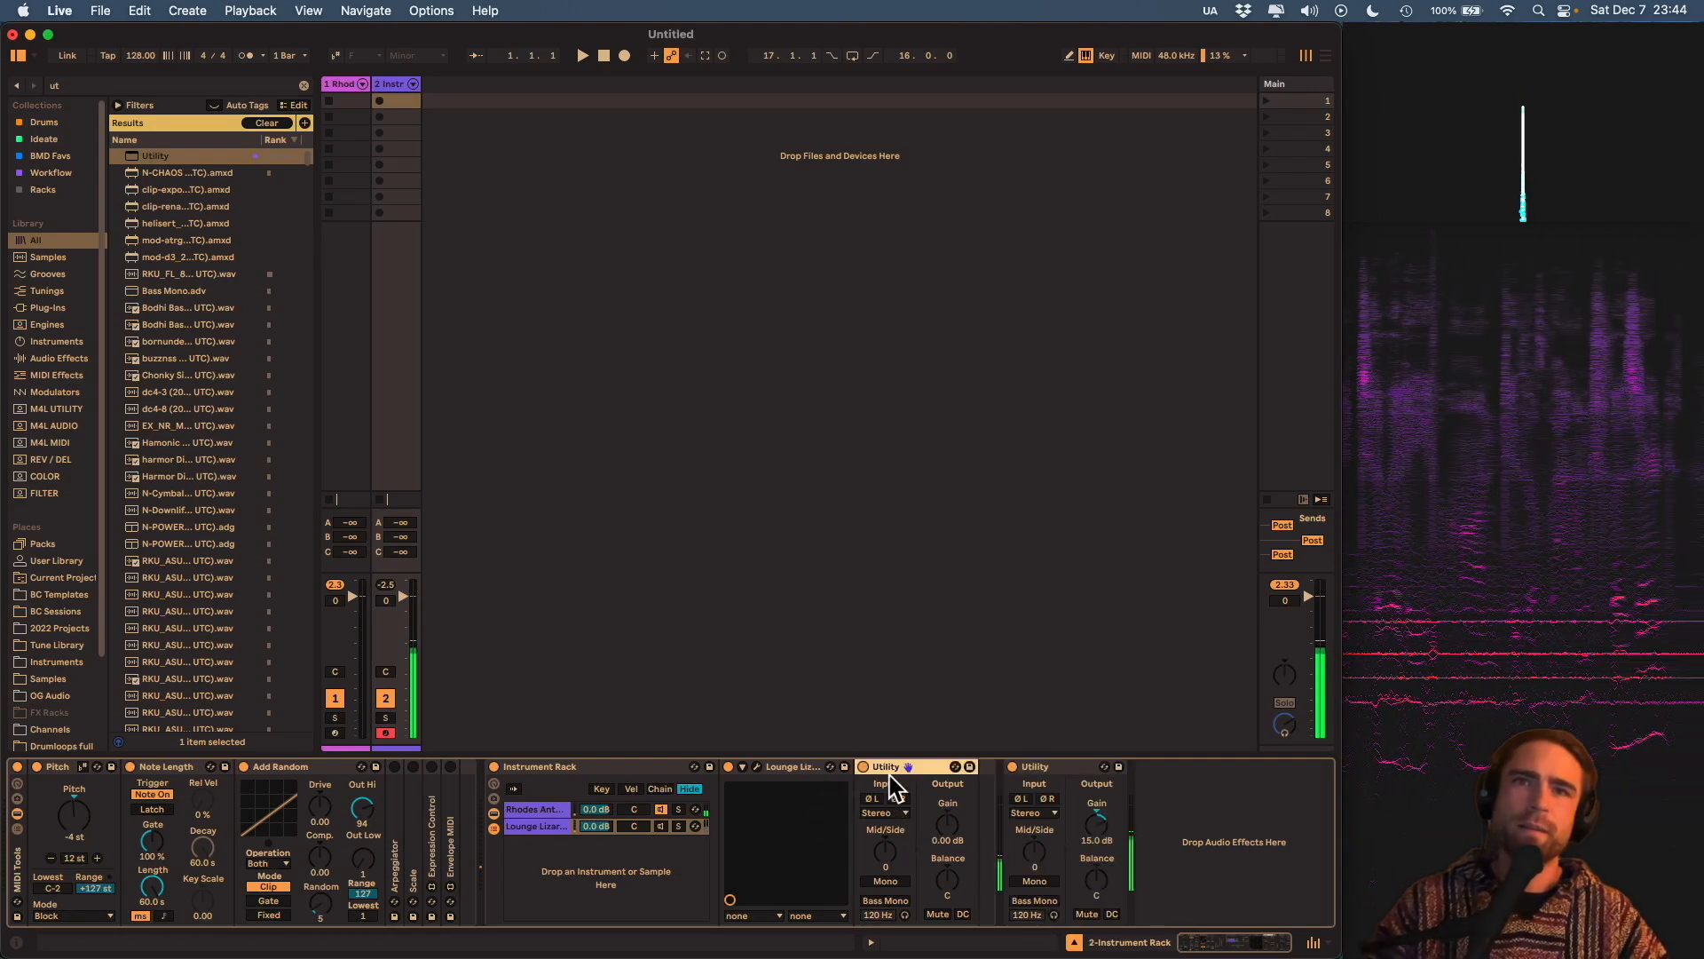
Try Width mode on the Lounge Lizard chain's Utility, then return it to Mid/Side mode at 100S.
{"action": "right_click", "coordinate": [887, 850]}
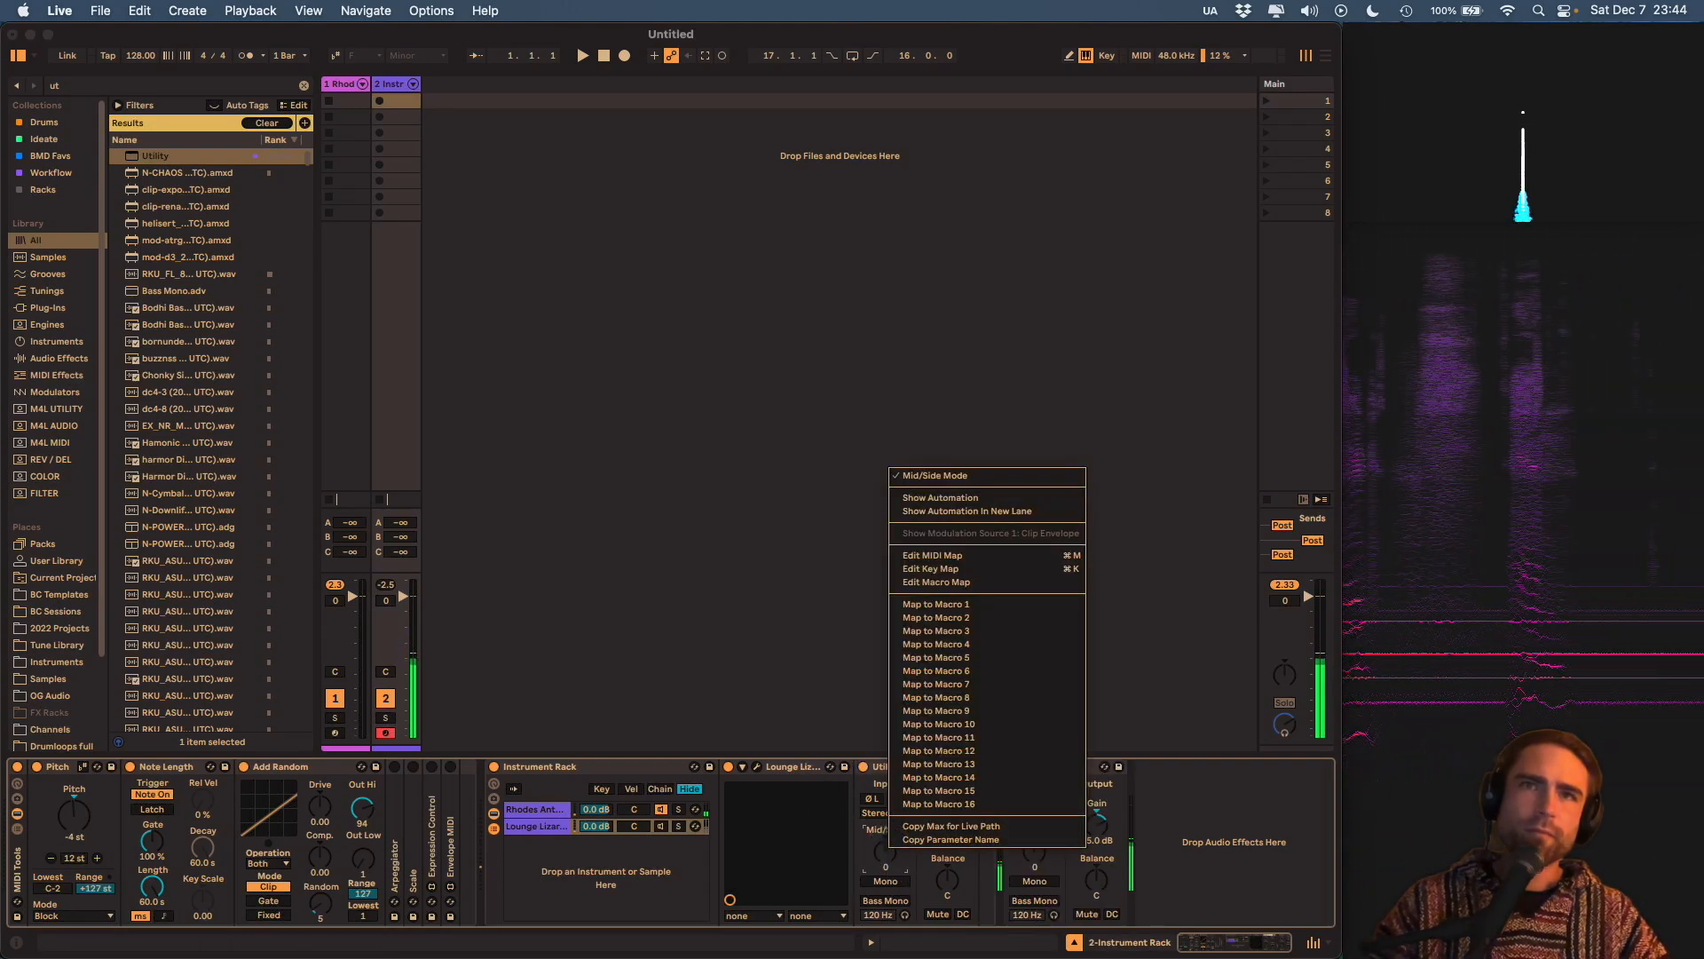
{"action": "left_click", "coordinate": [928, 475]}
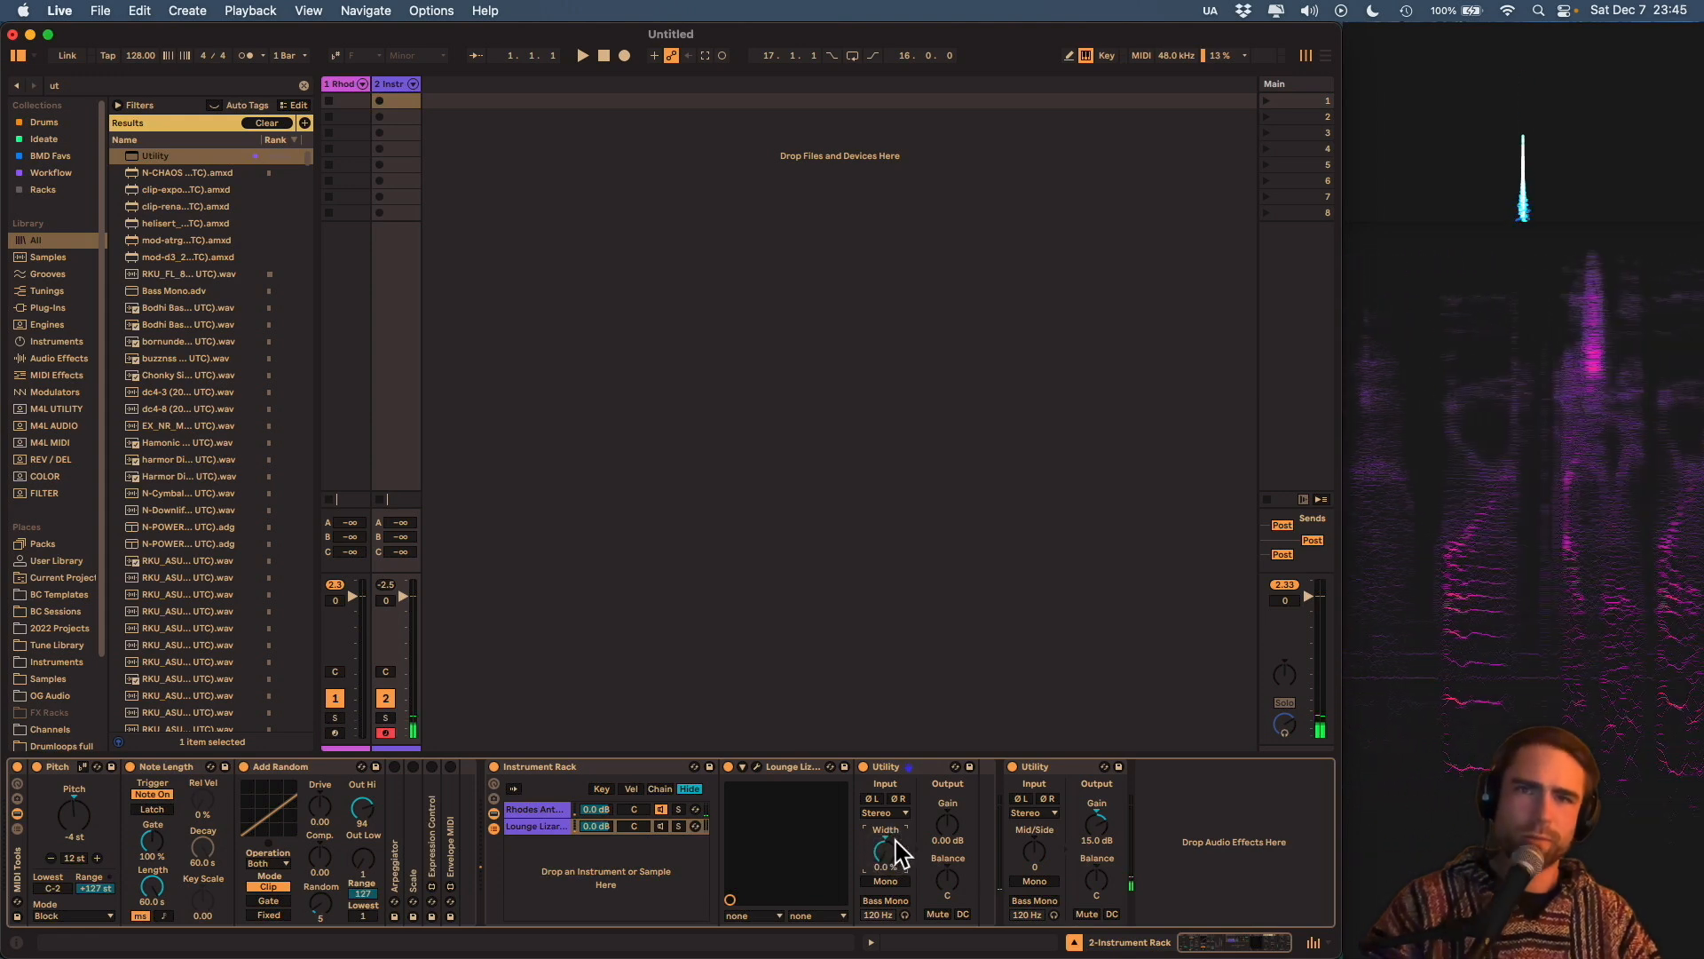
{"action": "double_click", "coordinate": [883, 849]}
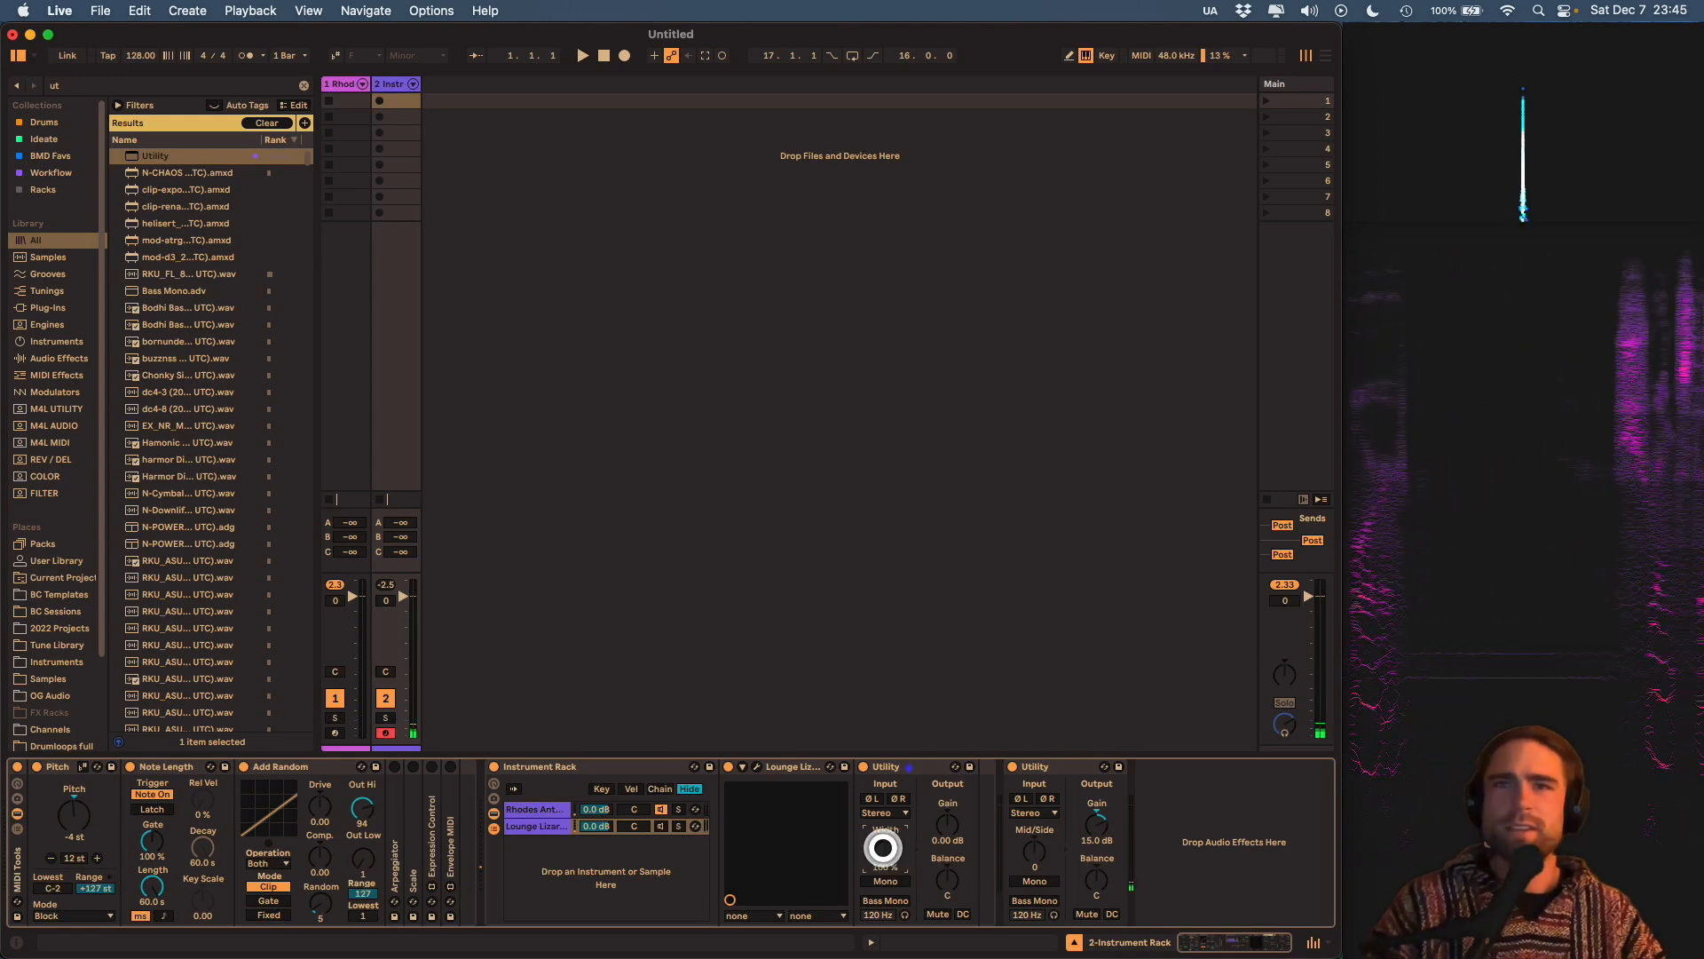
{"action": "right_click", "coordinate": [892, 851]}
{"action": "left_click", "coordinate": [941, 480]}
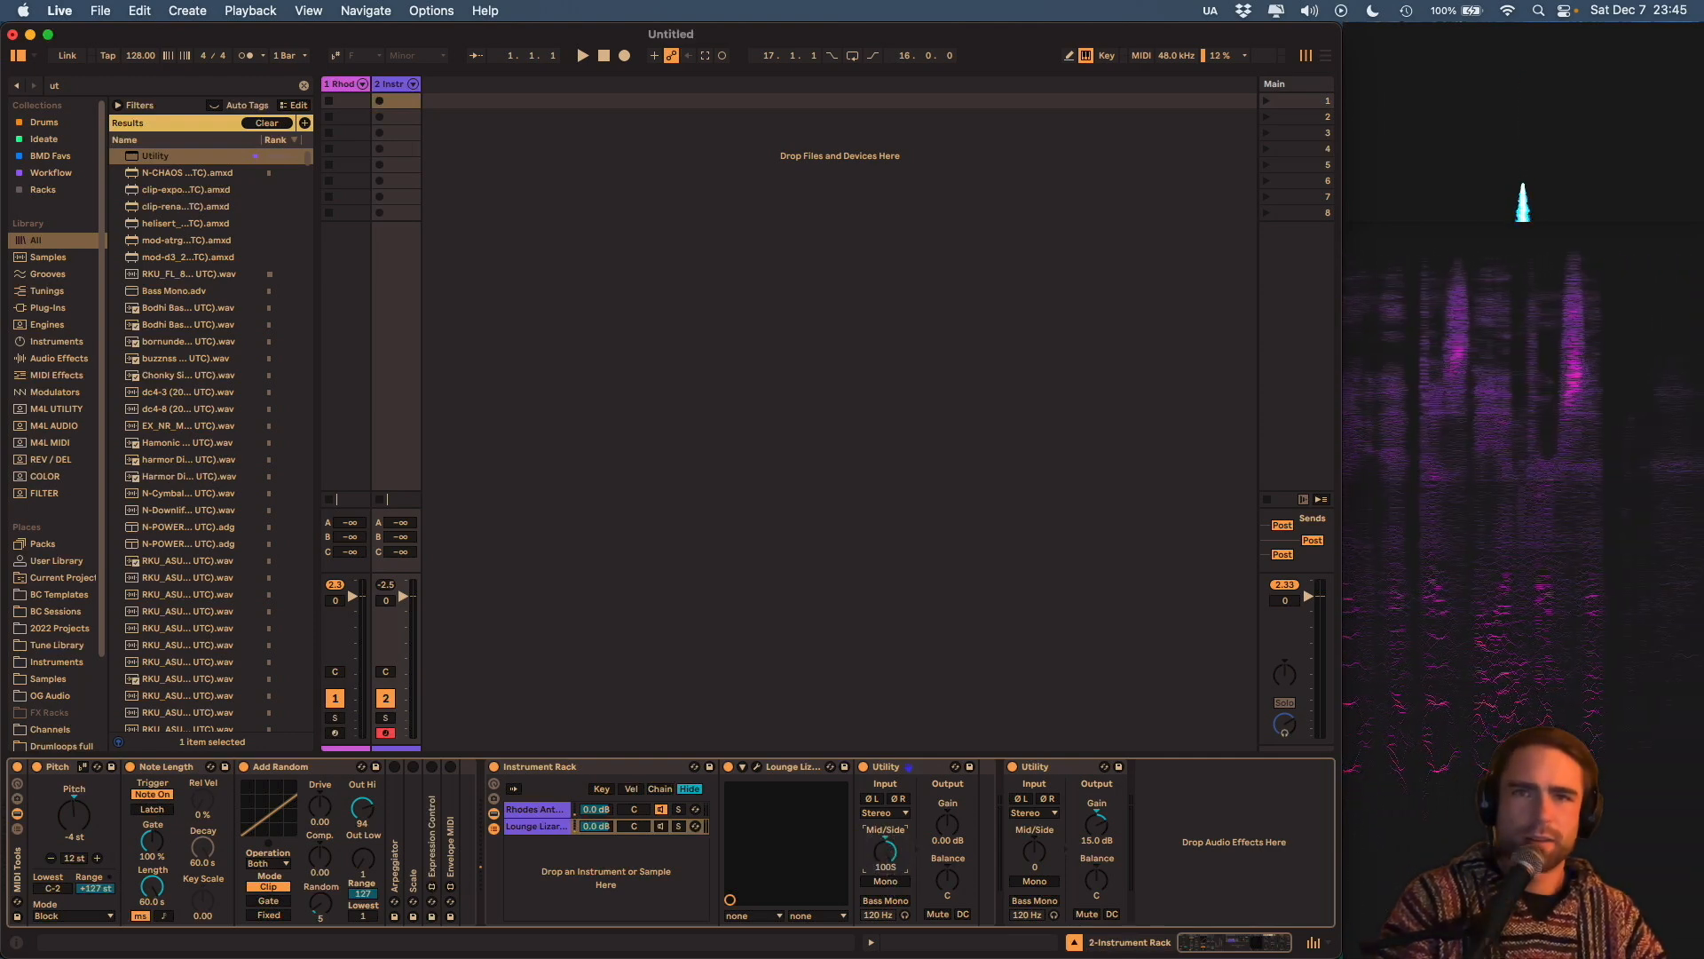
{"action": "left_click", "coordinate": [891, 852]}
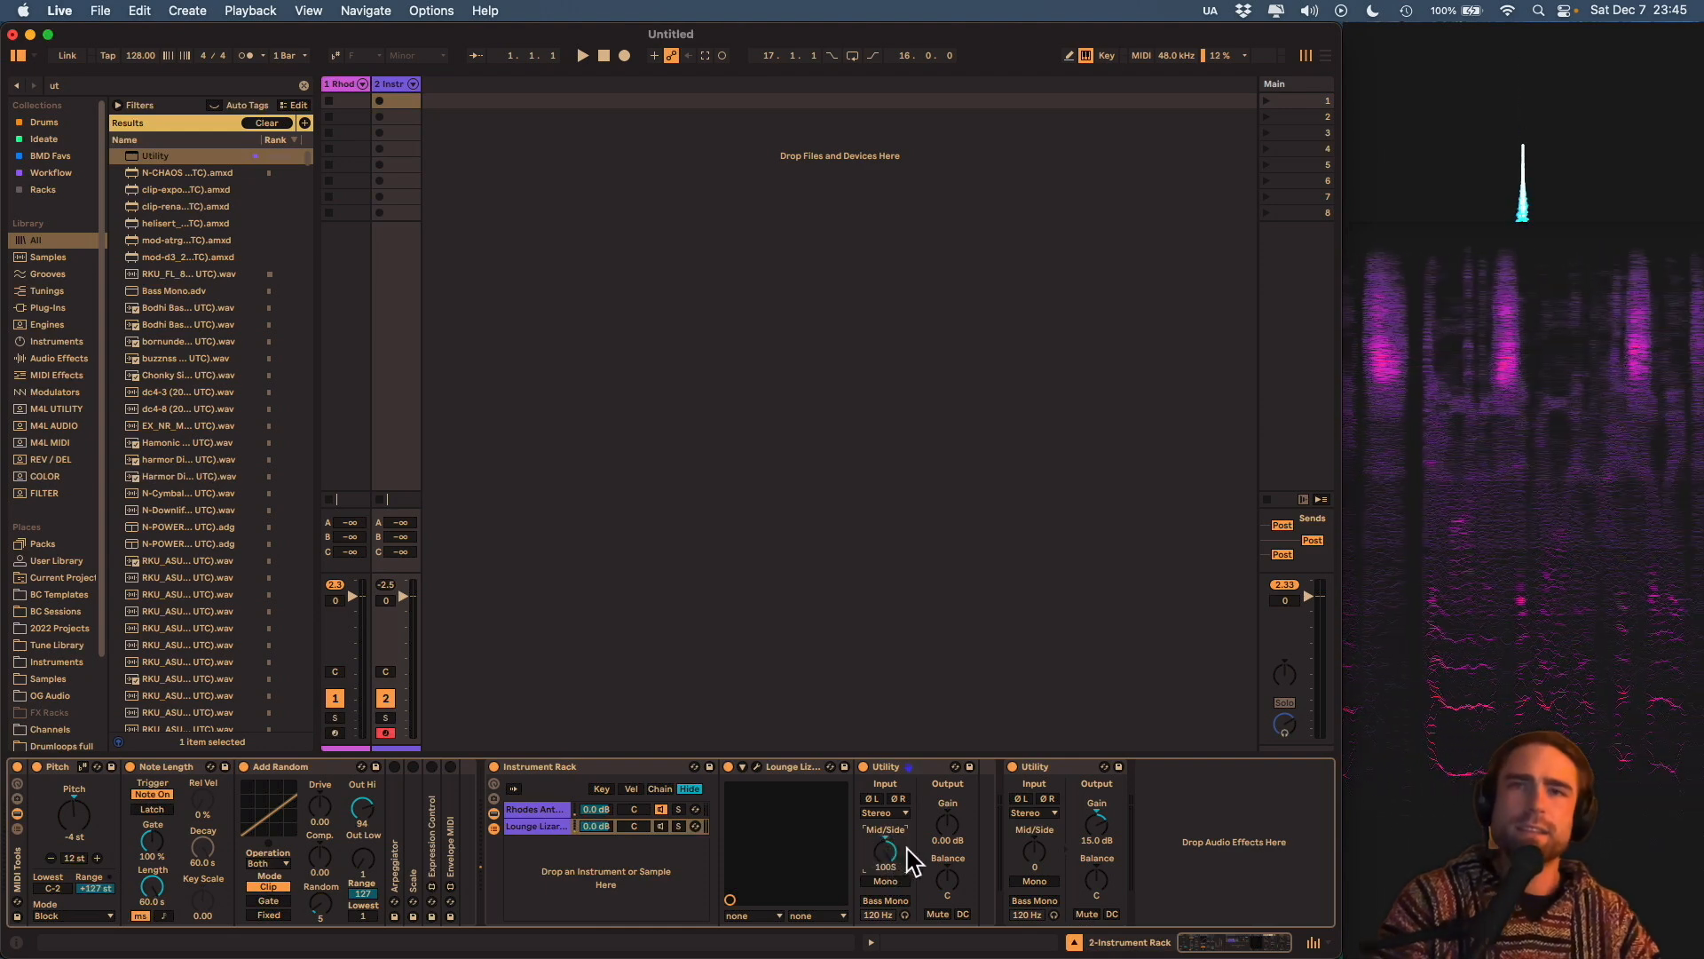
Unmute the Lounge Lizard chain, audition it alone, and re-enable the Rhodes Anthology chain alongside it.
{"action": "left_click", "coordinate": [660, 827]}
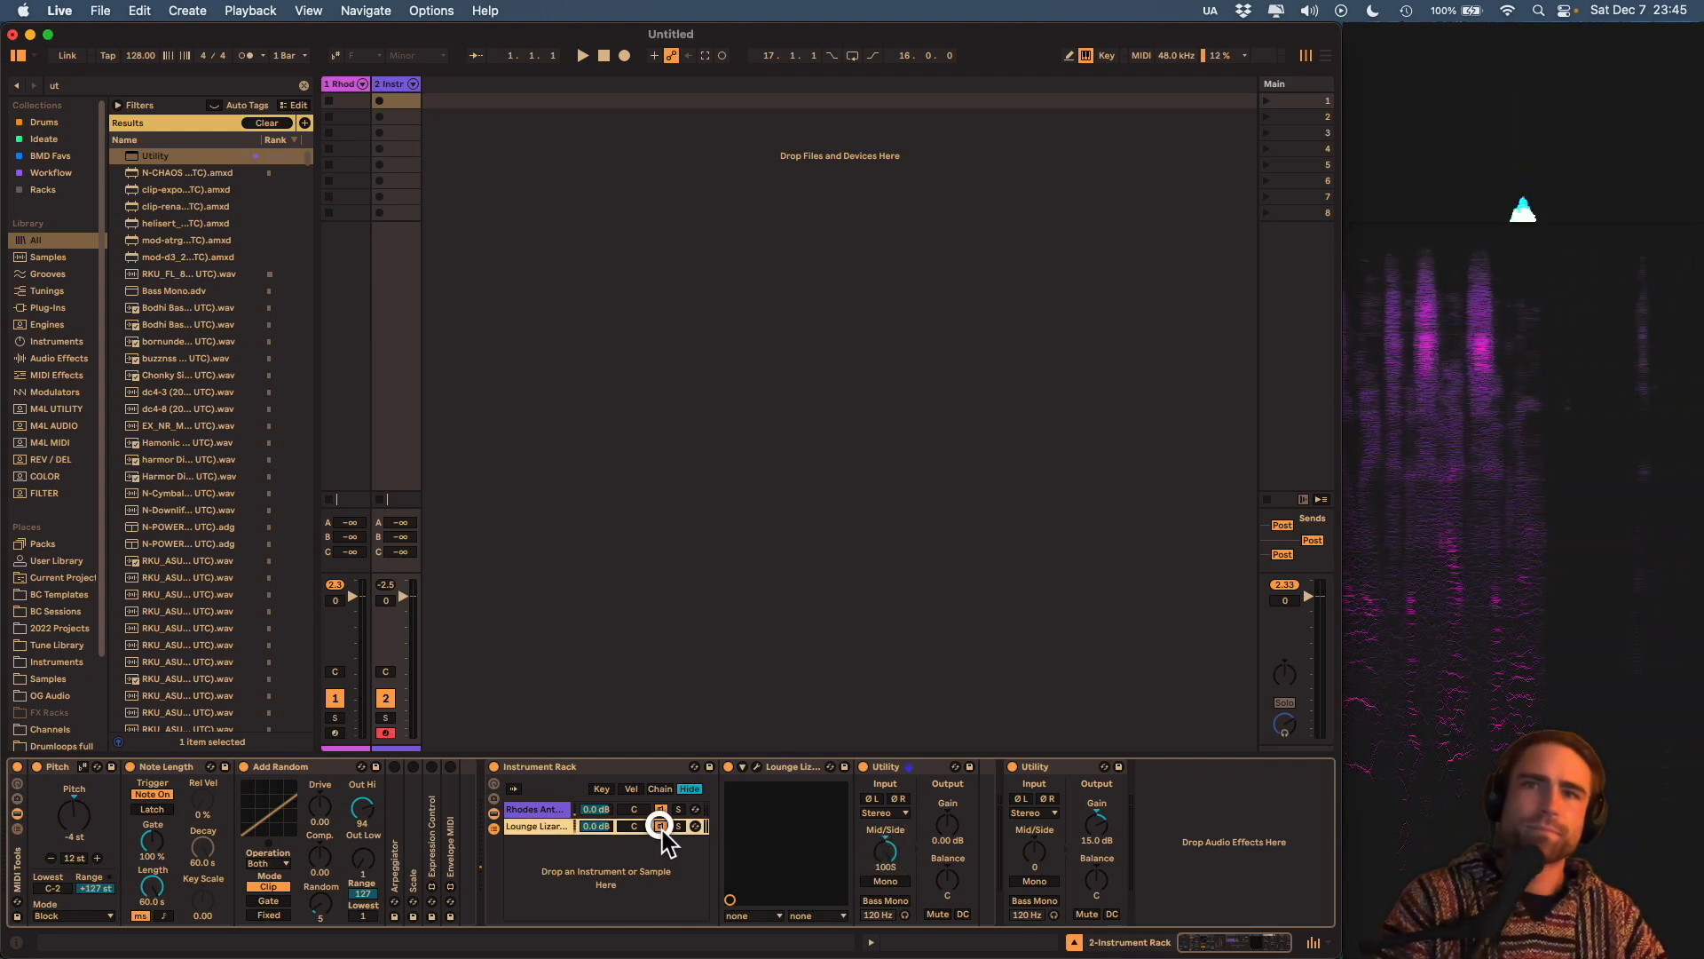
{"action": "left_click", "coordinate": [678, 826]}
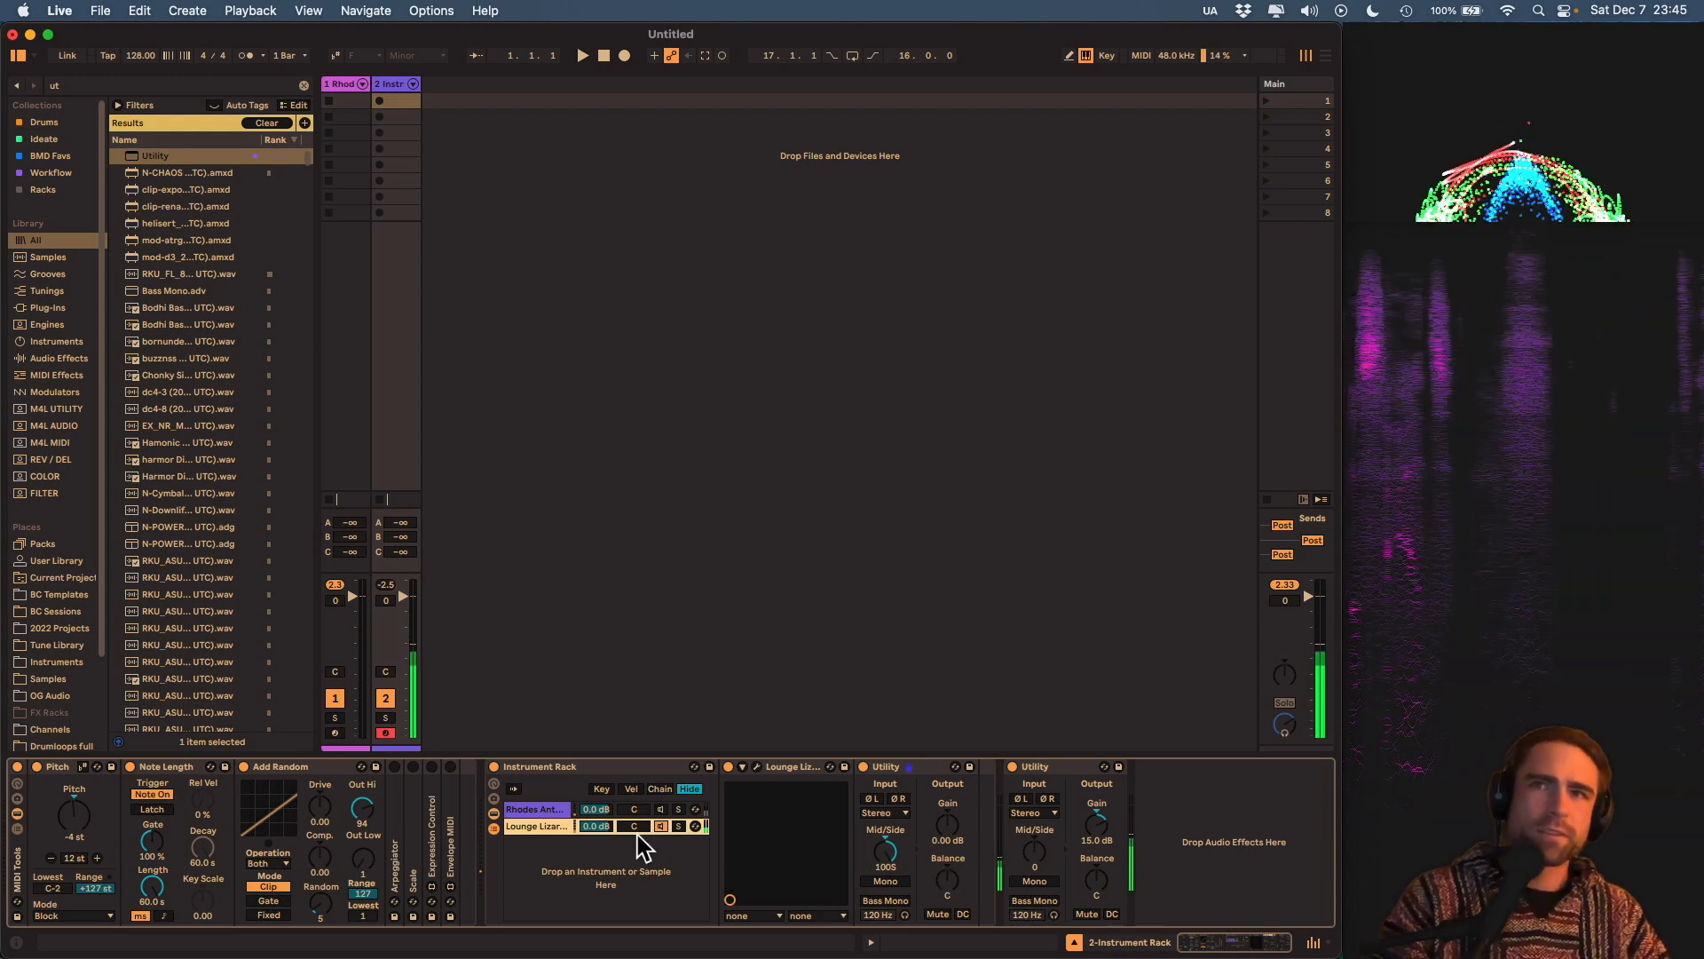
{"action": "left_click", "coordinate": [663, 821]}
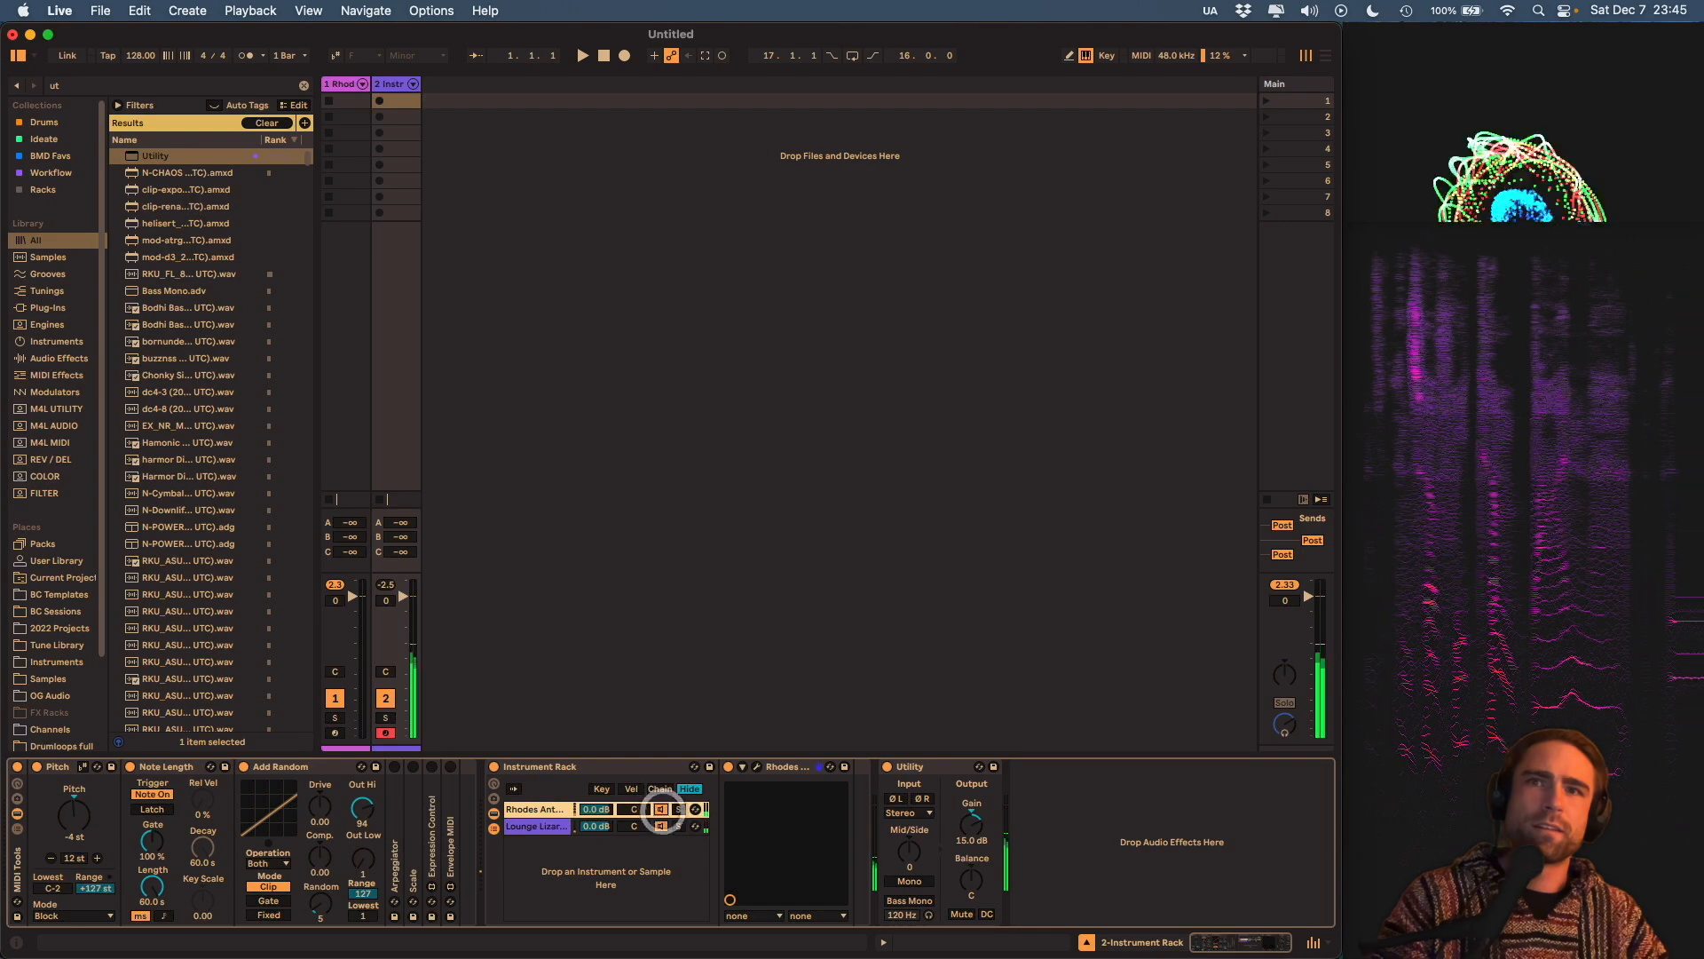
Set the Lounge Lizard chain's volume to -12 dB, and raise the gain of the Utility after the Instrument Rack to 16.7 dB.
{"action": "left_click", "coordinate": [607, 827]}
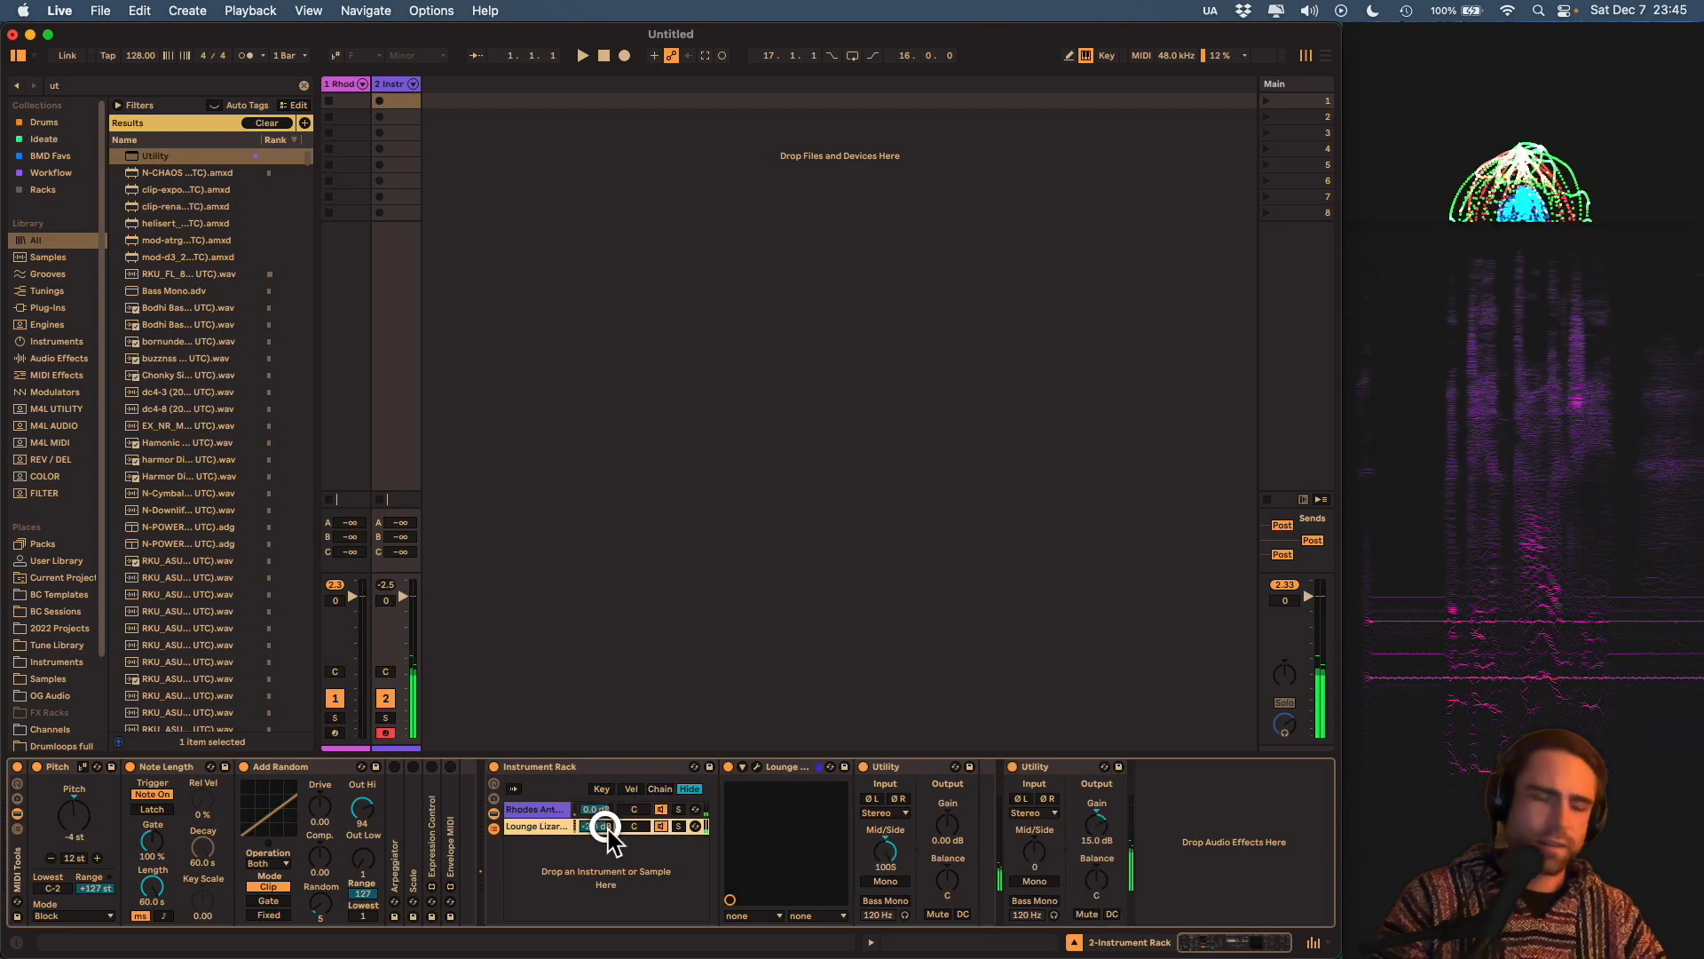
{"action": "type", "text": "-12"}
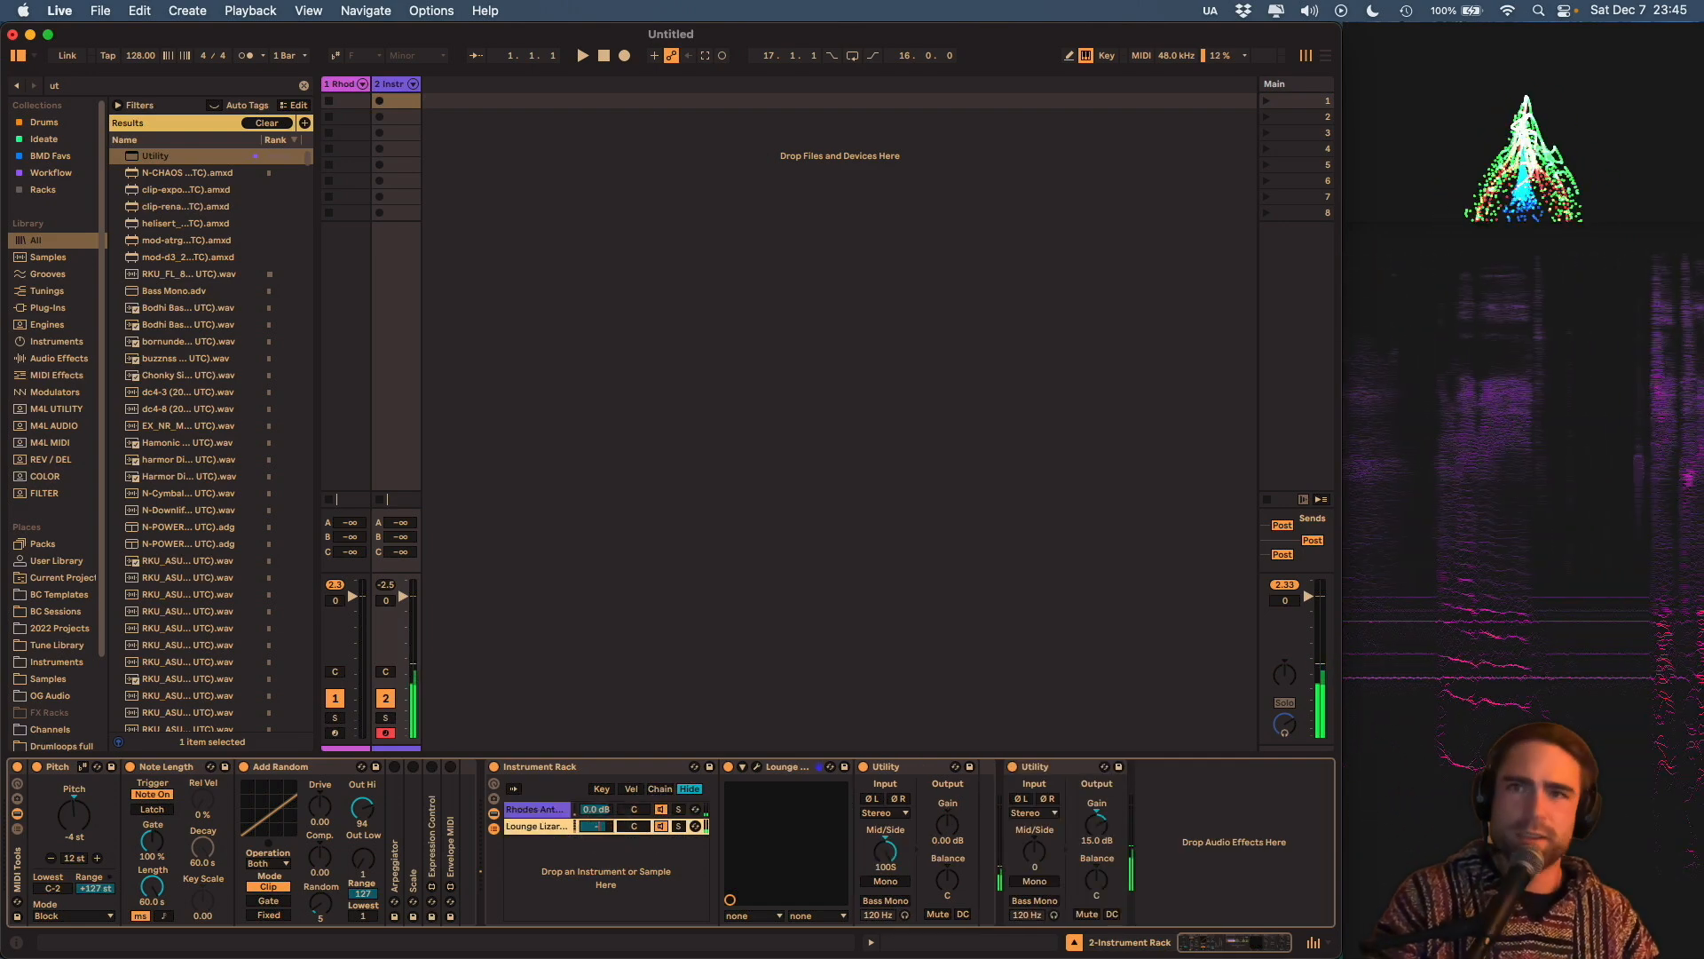
{"action": "left_click", "coordinate": [1097, 822]}
{"action": "left_click_drag", "start_coordinate": [1096, 822], "coordinate": [1097, 821]}
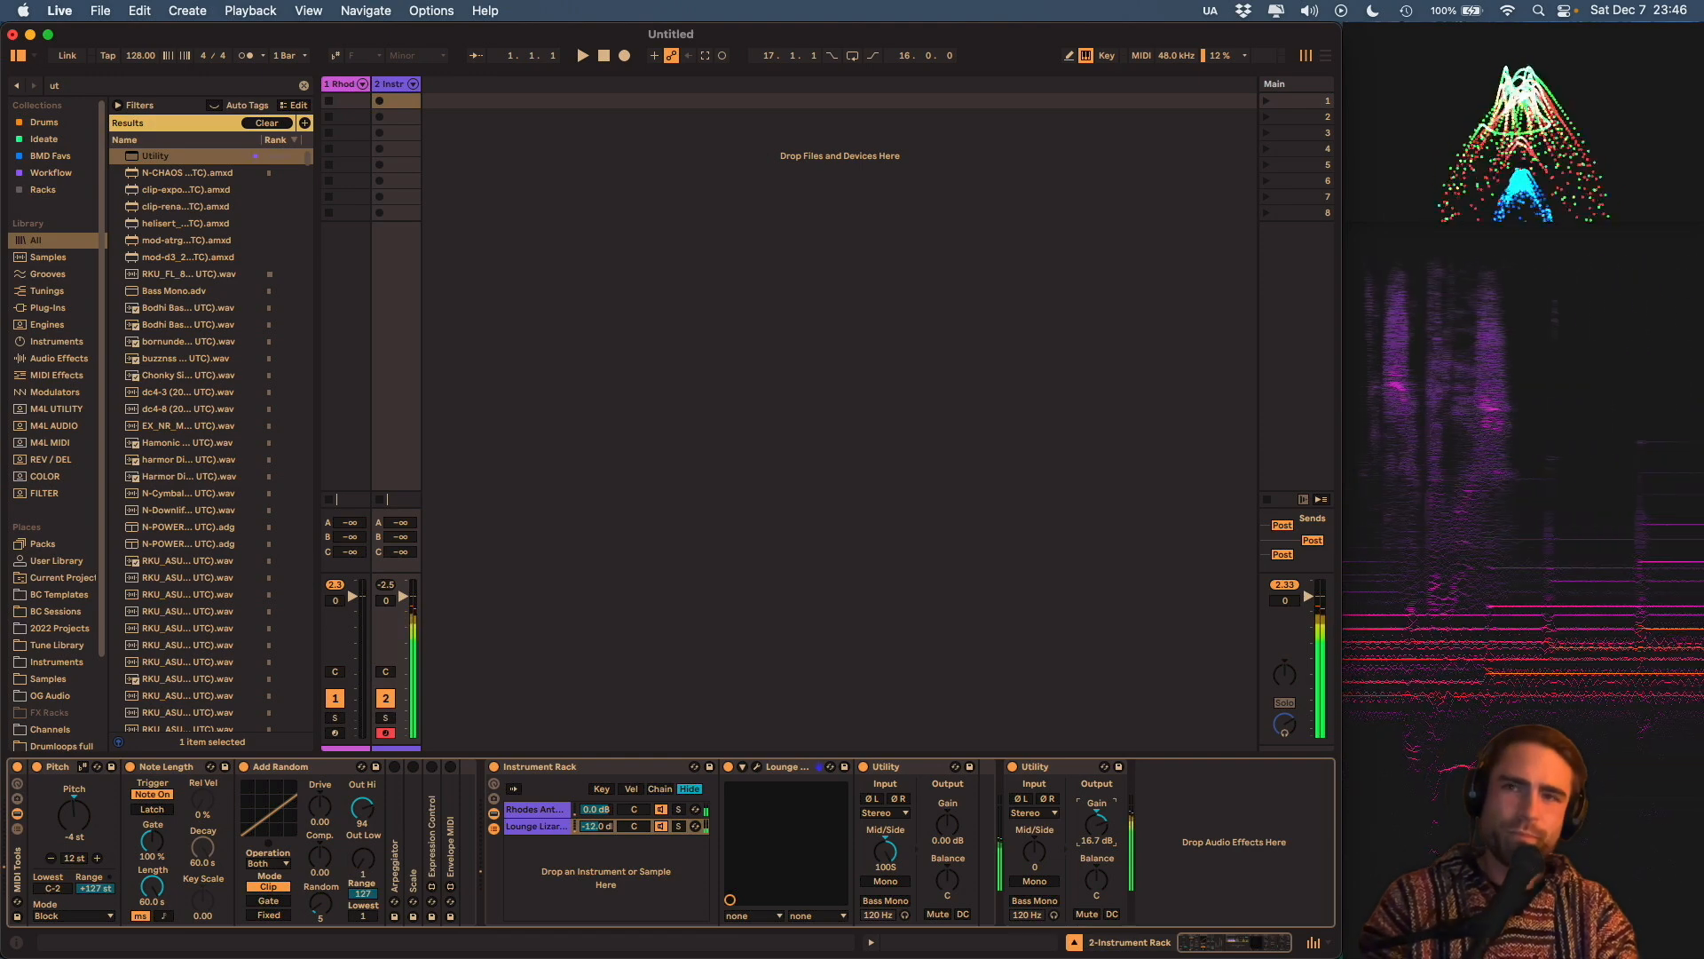
Search for valhall, add ValhallaFreqEcho after the Utility in the Lounge Lizard chain, and move its window clear of the device chain.
{"action": "key", "text": "super+f"}
{"action": "type", "text": "val"}
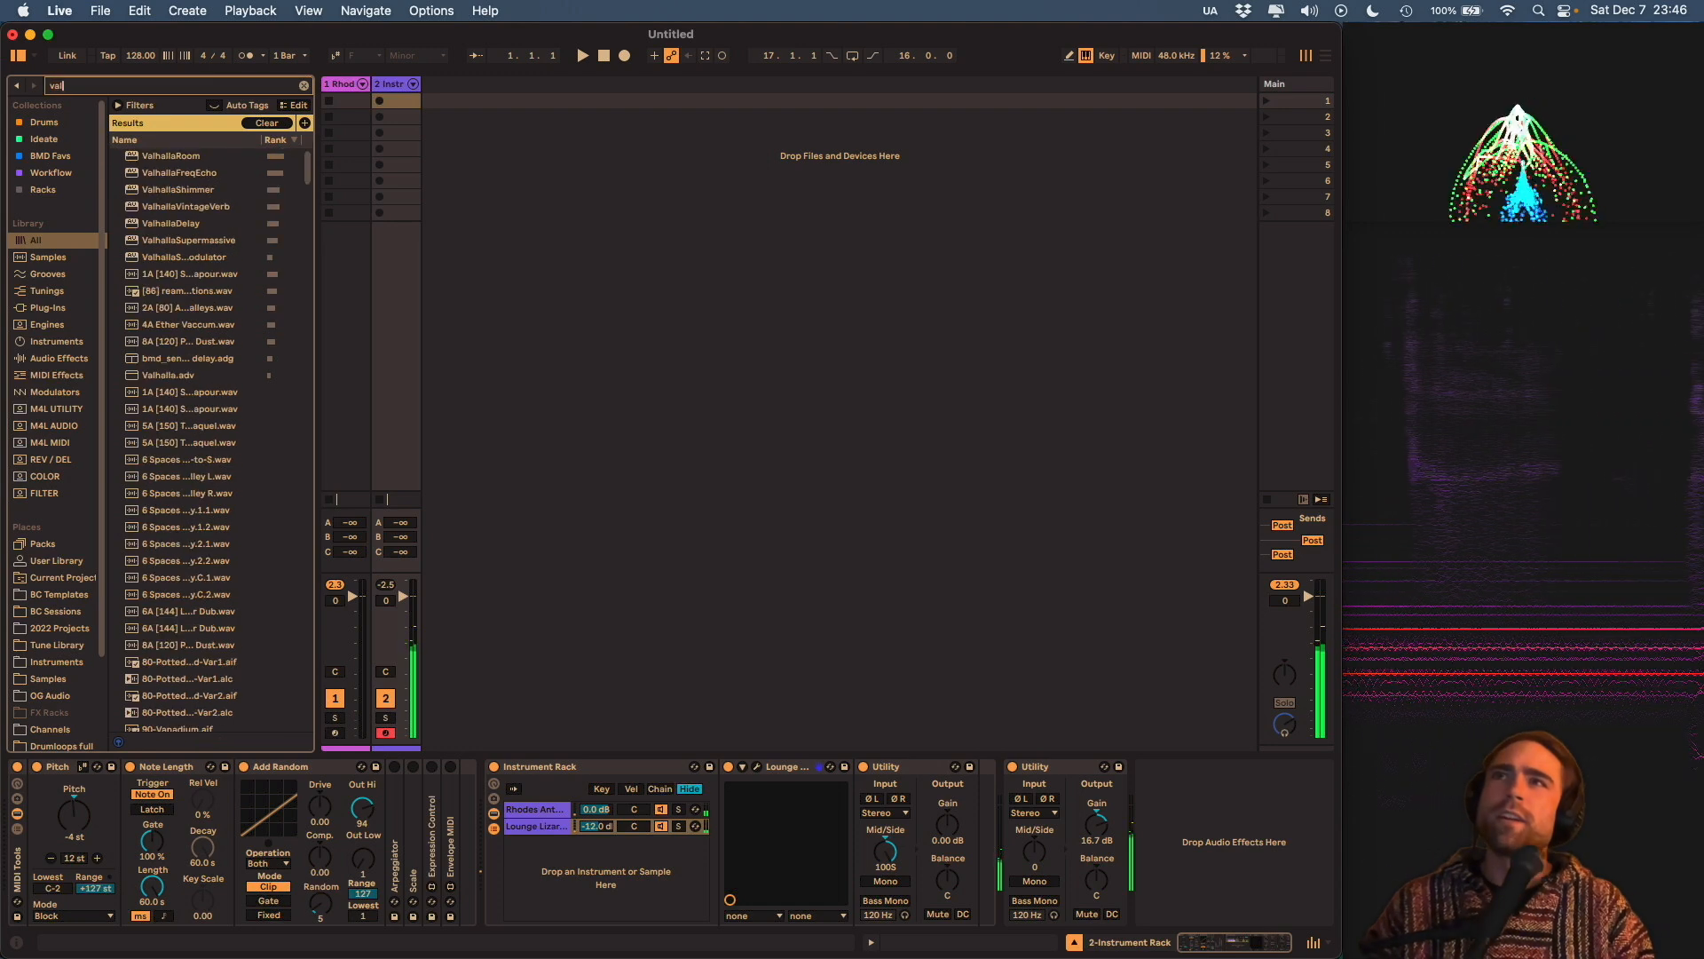
{"action": "type", "text": "hall"}
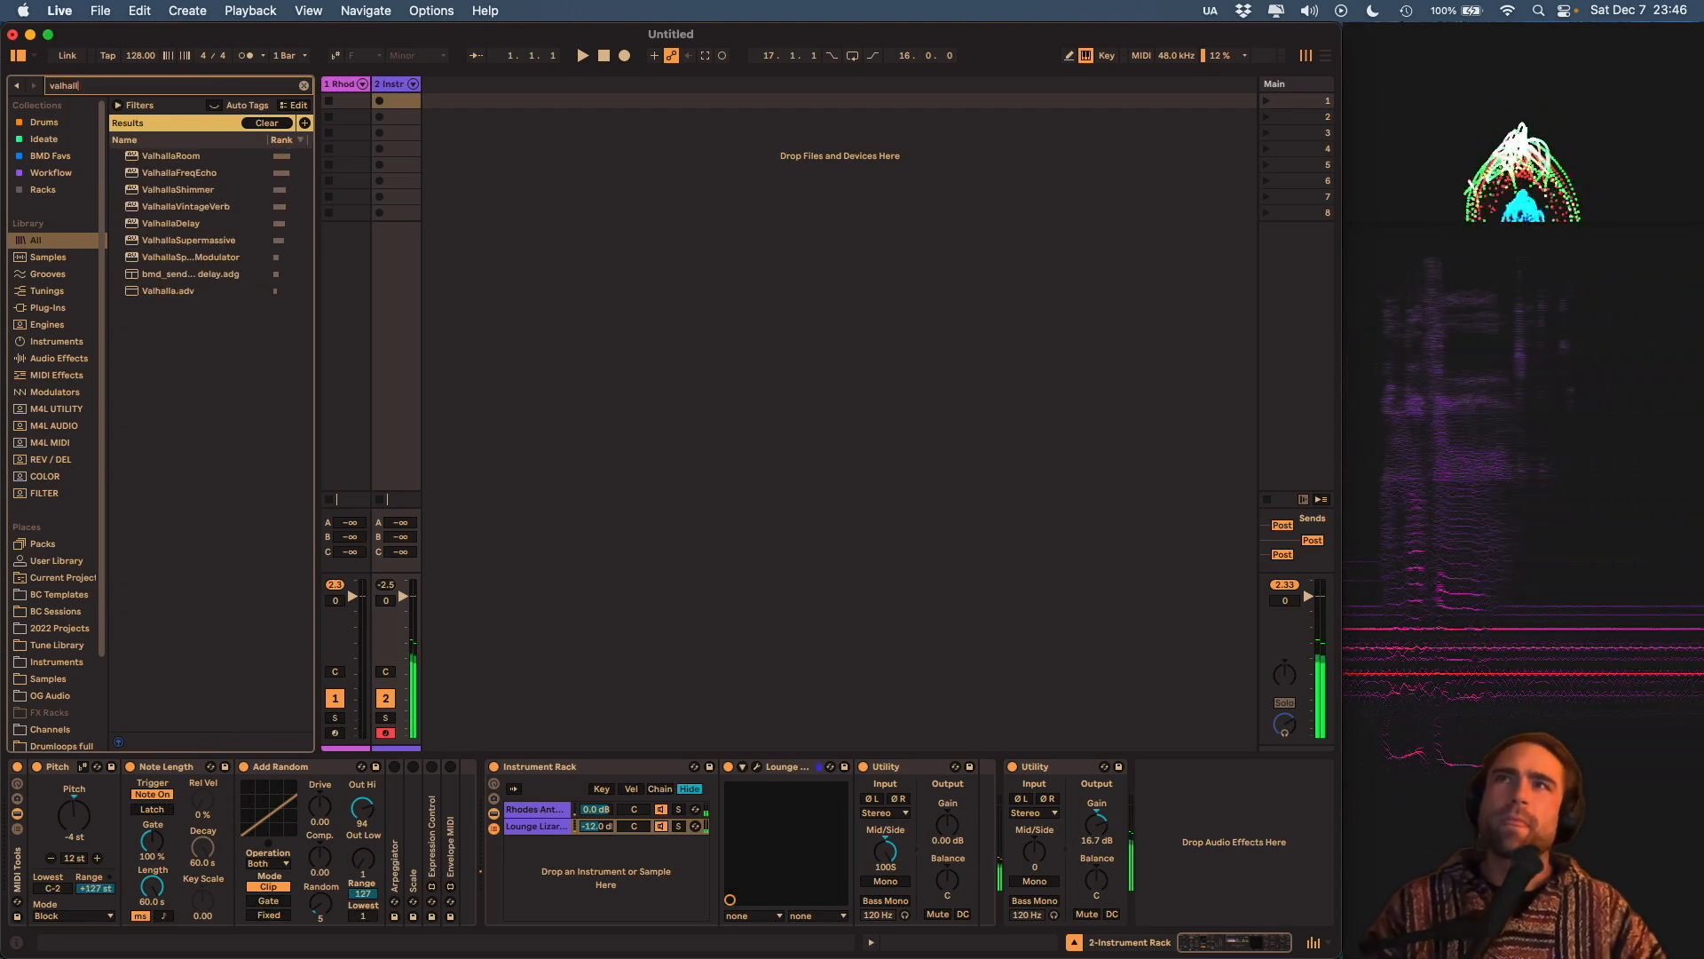
{"action": "left_click", "coordinate": [156, 174]}
{"action": "left_click_drag", "start_coordinate": [163, 181], "coordinate": [977, 812]}
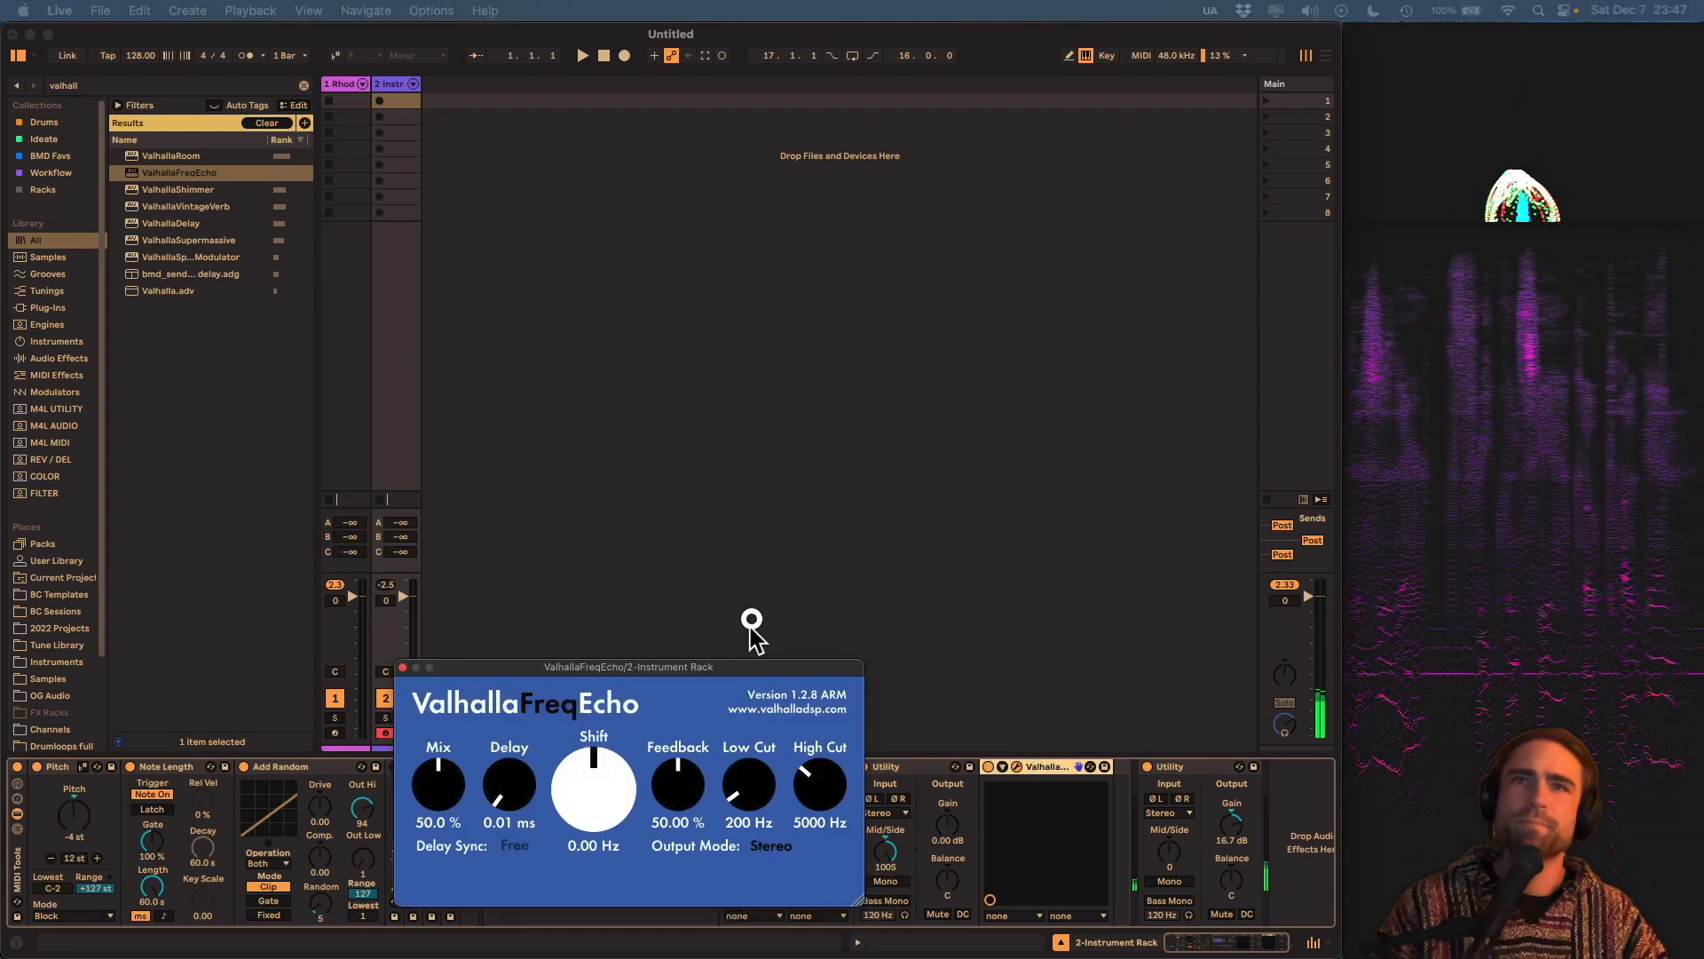
{"action": "left_click_drag", "start_coordinate": [752, 667], "coordinate": [893, 386]}
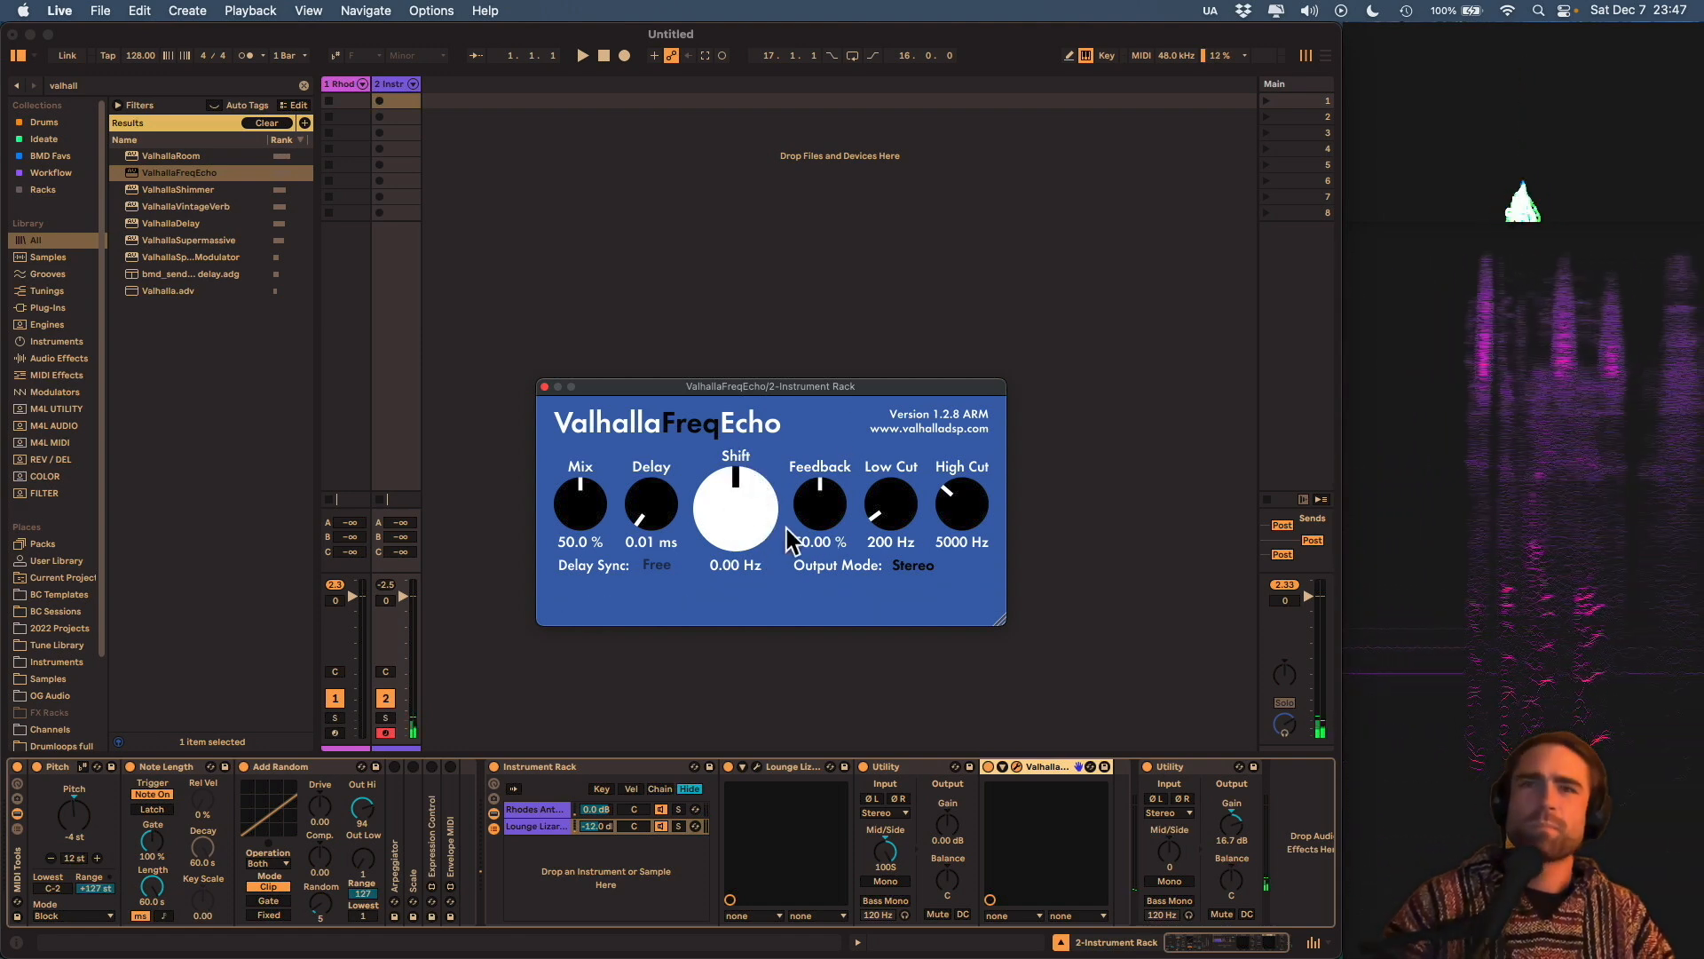
Mute the Rhodes Anthology chain, reset the Lounge Lizard Utility's Mid/Side to 0, and raise the Lounge Lizard chain's volume to -4.6 dB.
{"action": "left_click", "coordinate": [660, 809]}
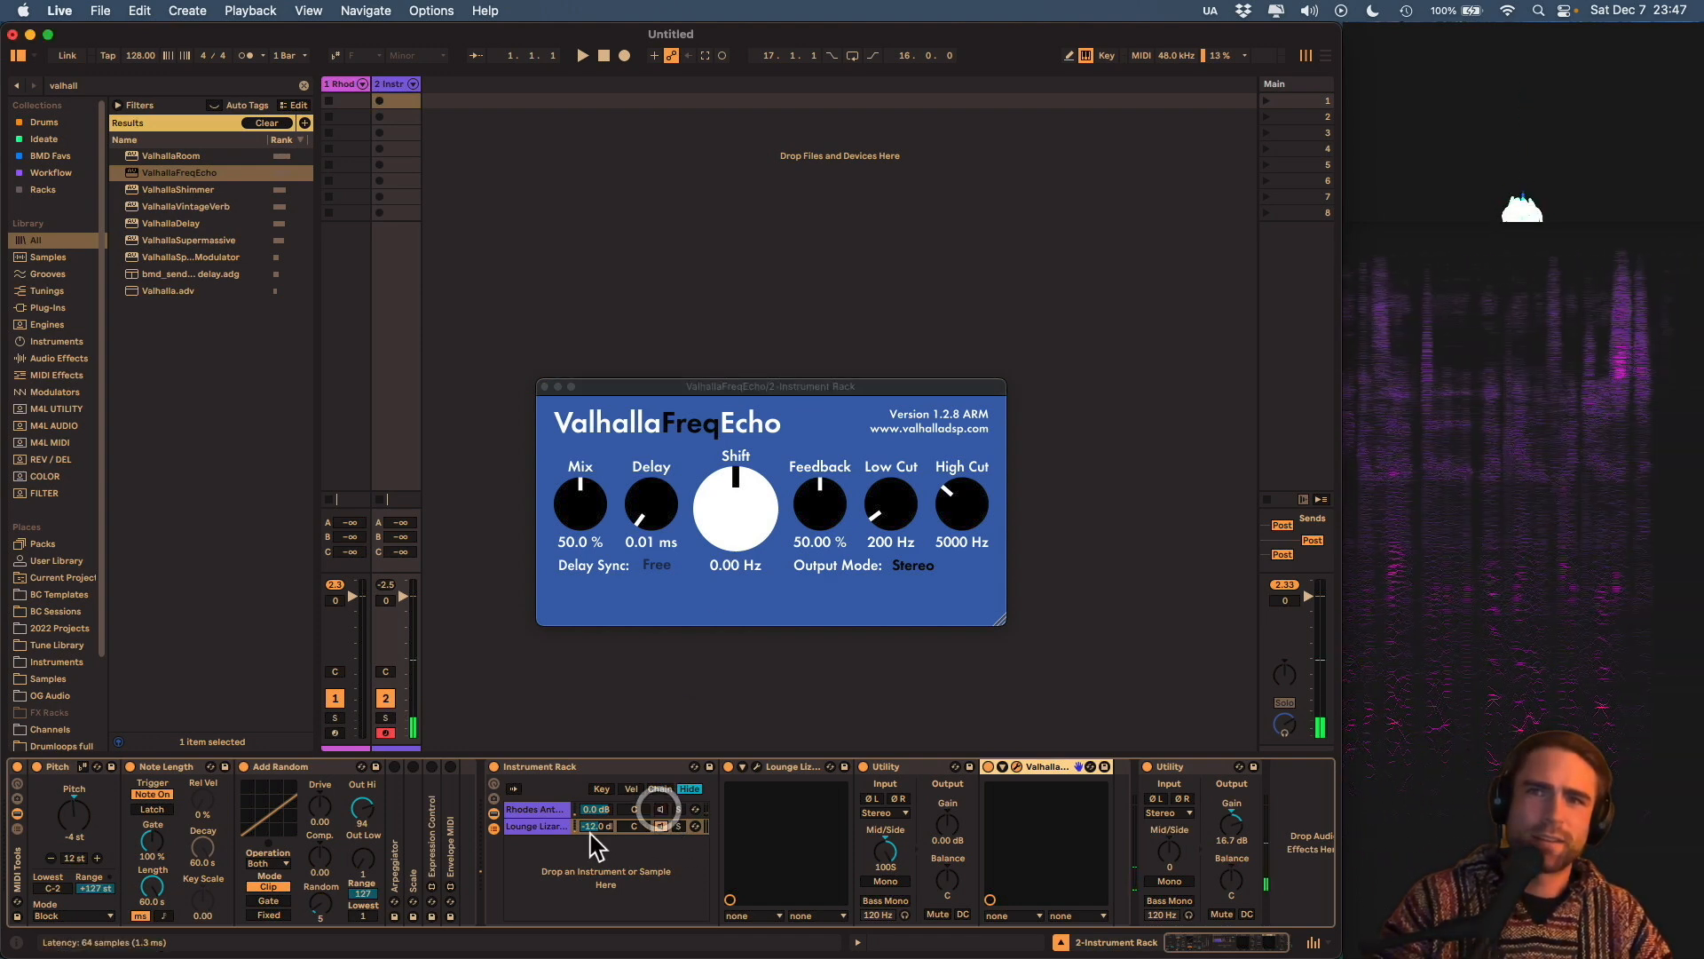
{"action": "left_click", "coordinate": [551, 825]}
{"action": "left_click", "coordinate": [885, 849]}
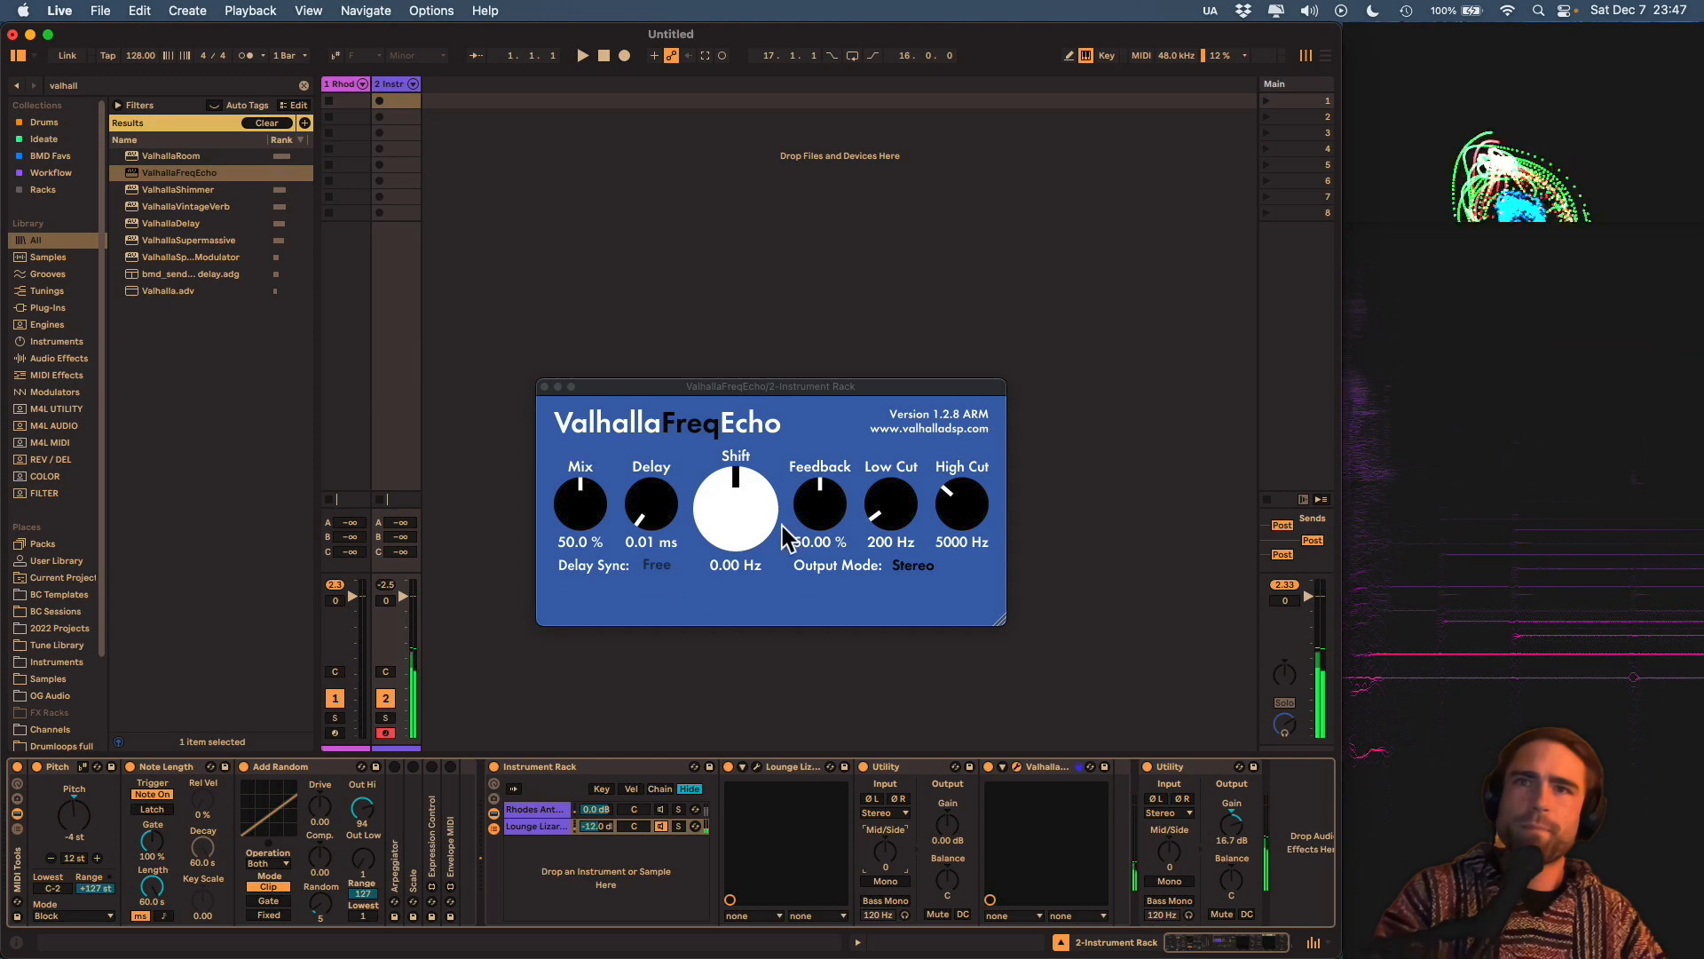
{"action": "left_click", "coordinate": [600, 827]}
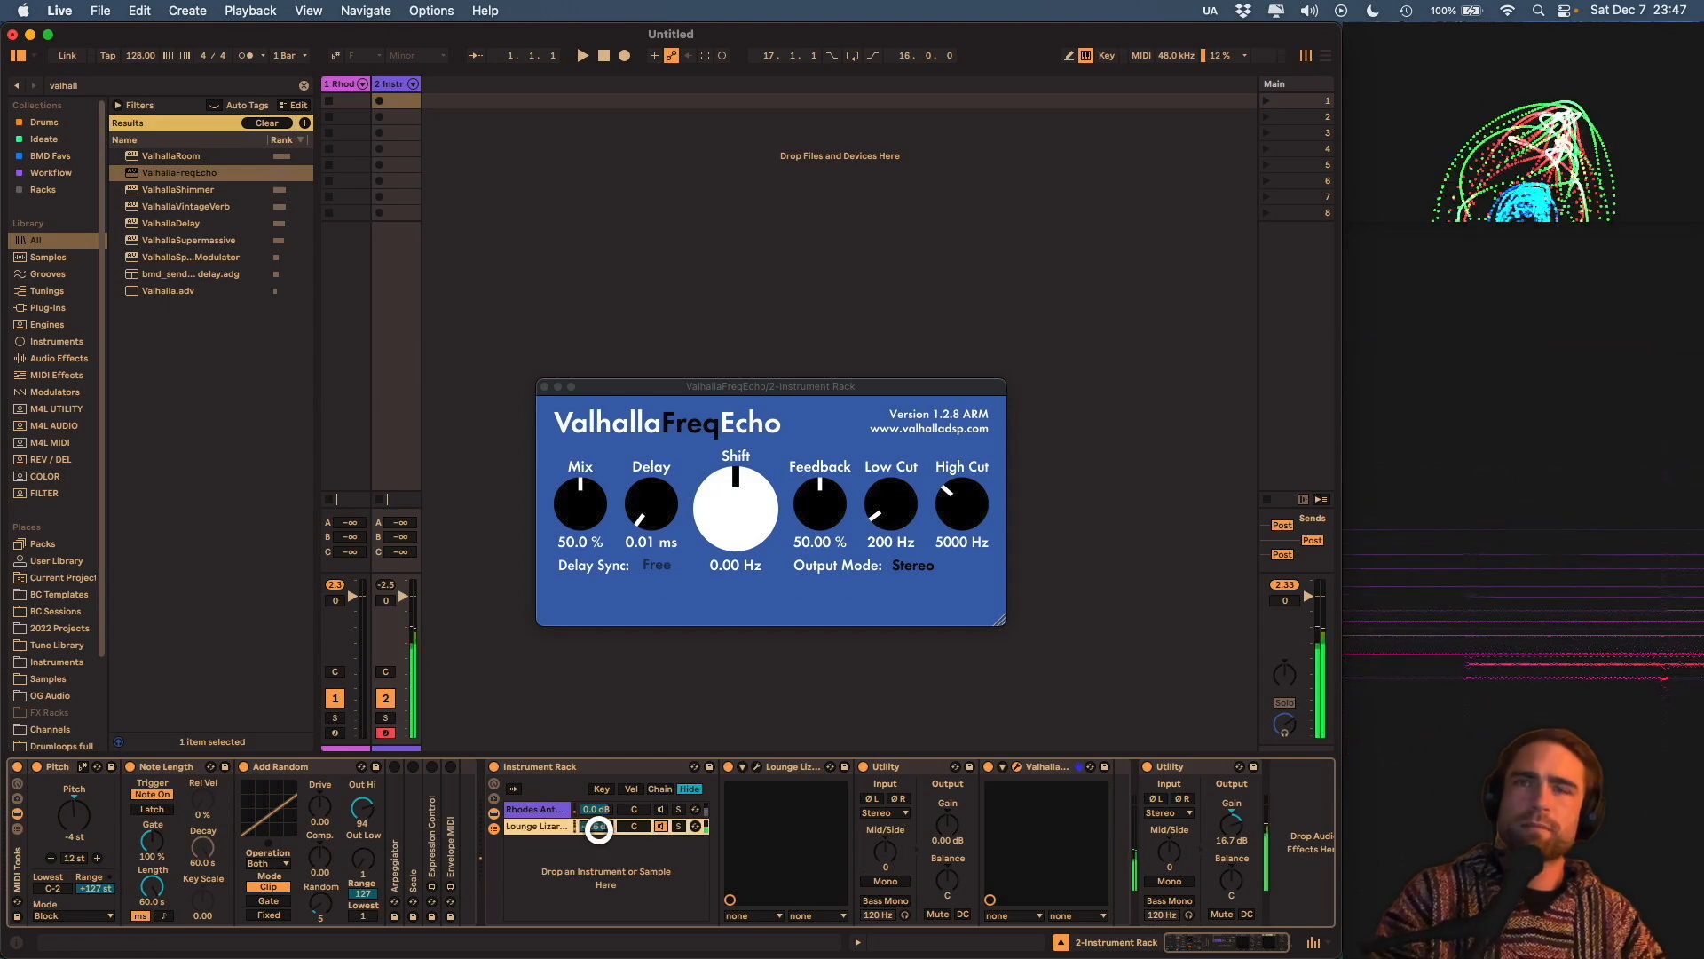
Set ValhallaFreqEcho's mix to 57.8%, its feedback to 48.90% and its frequency shift to 1.76 Hz.
{"action": "left_click_drag", "start_coordinate": [593, 546], "coordinate": [600, 487]}
{"action": "left_click_drag", "start_coordinate": [815, 531], "coordinate": [821, 527]}
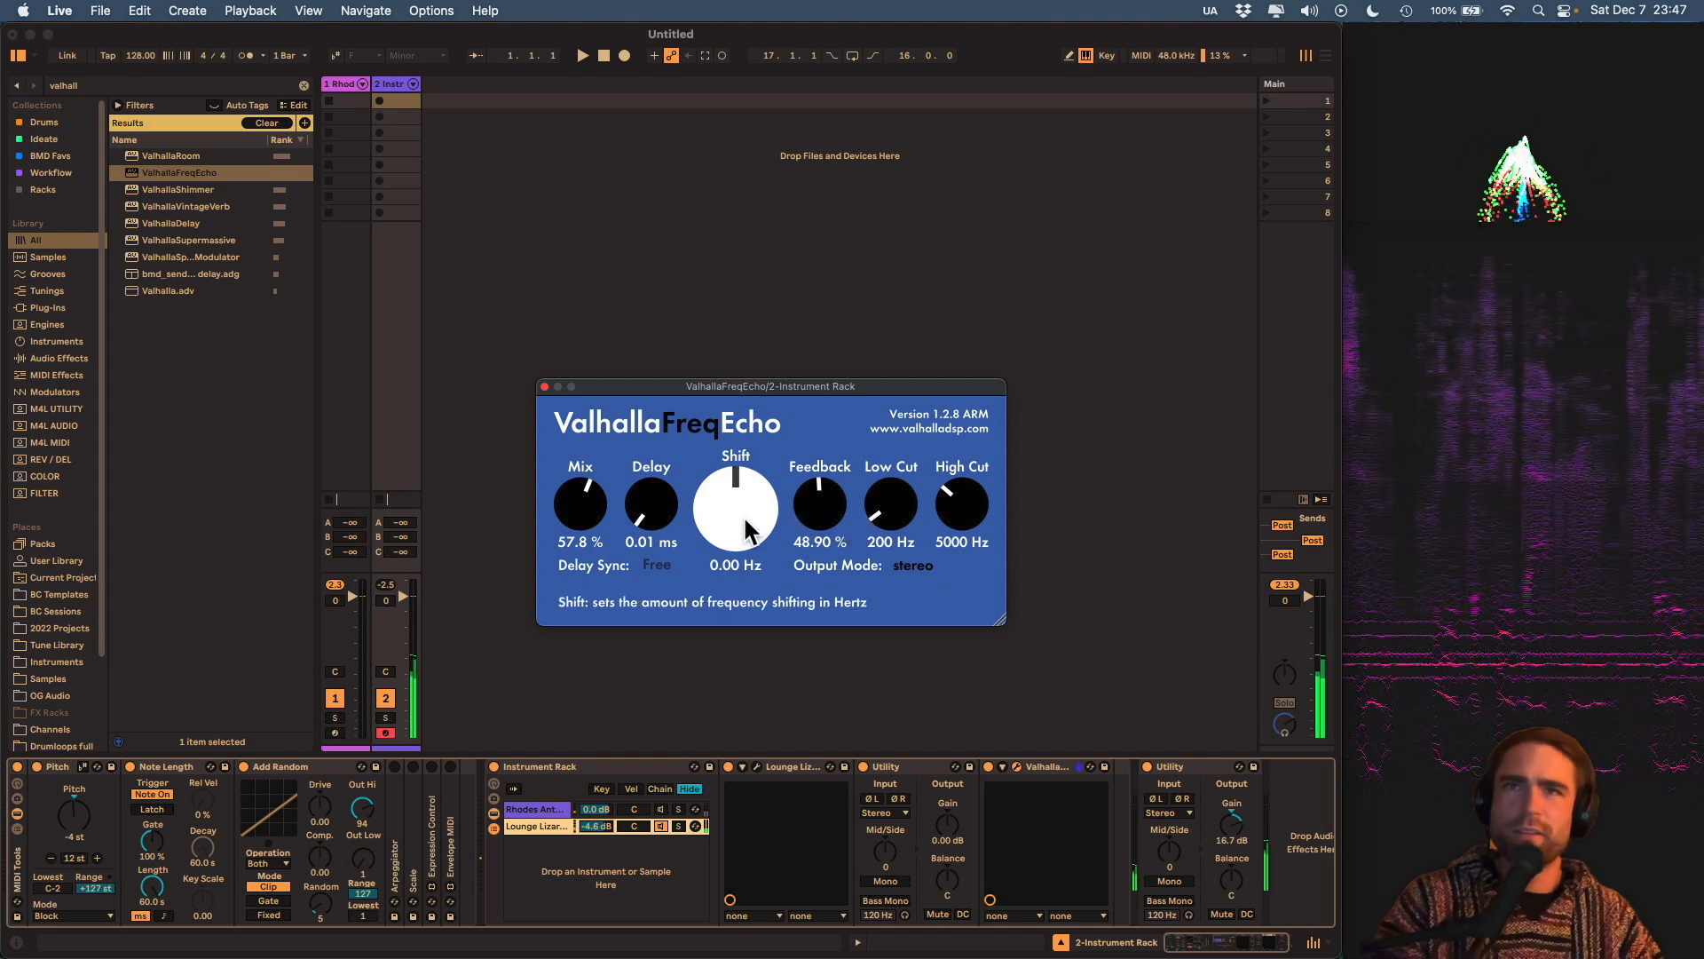
{"action": "left_click_drag", "start_coordinate": [733, 514], "coordinate": [760, 488]}
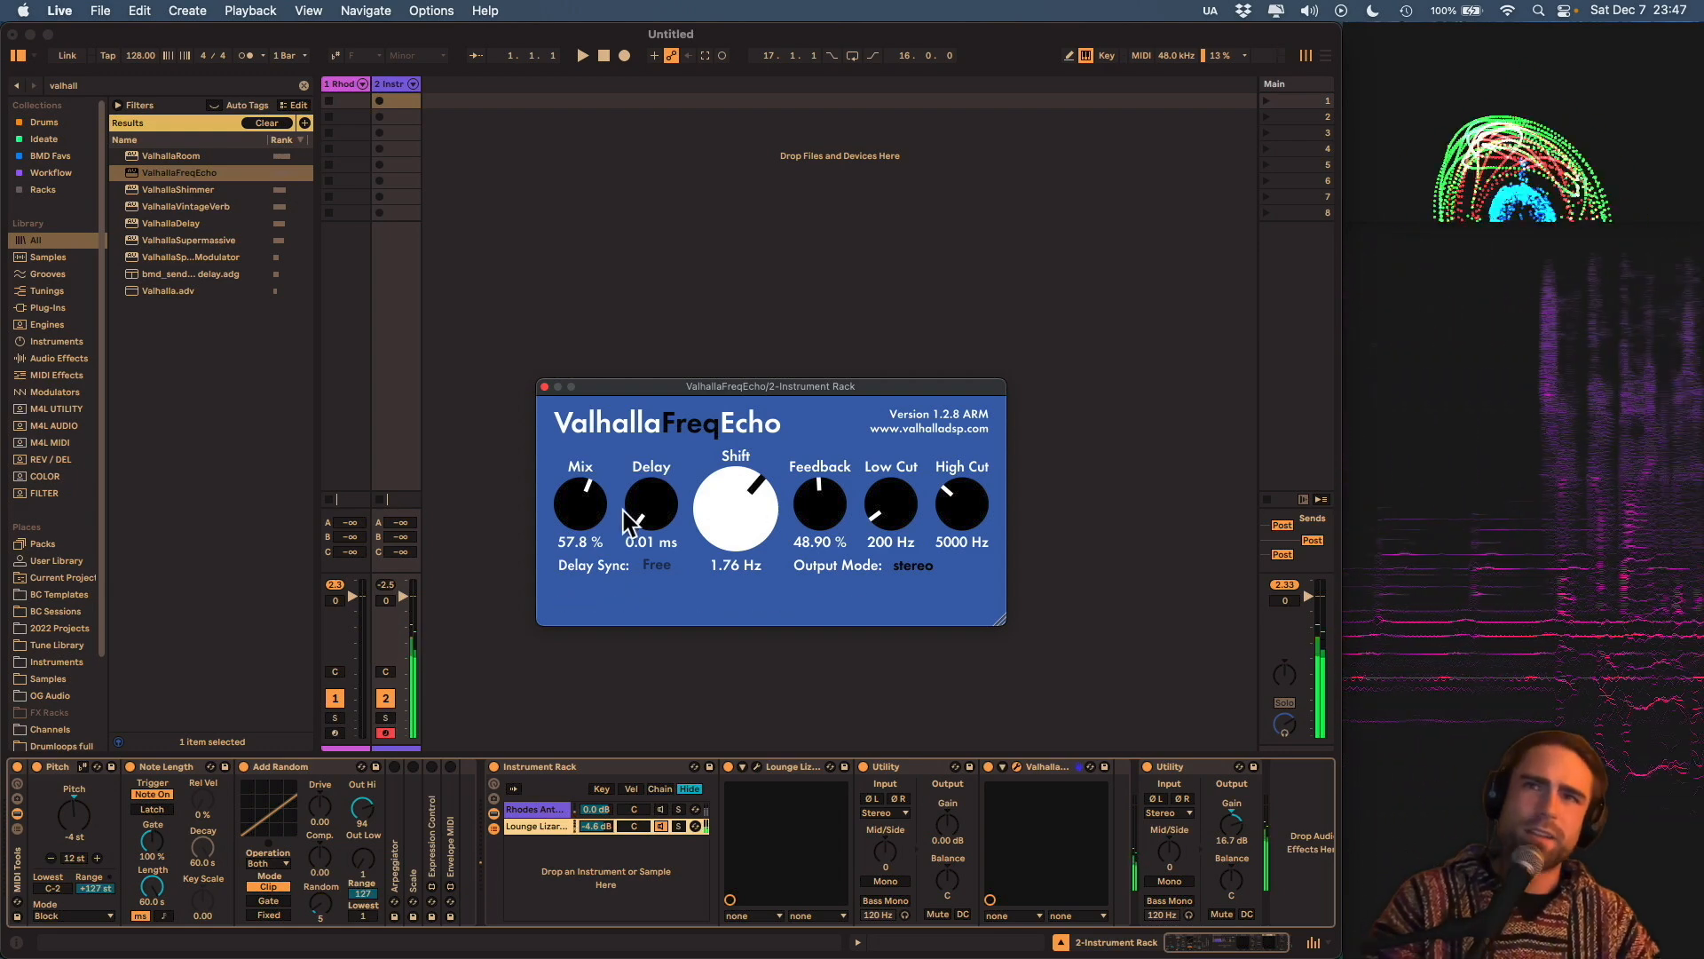
Try ValhallaFreqEcho delays up to 195.70 ms, return the delay to 0.01 ms, and set the mix to 60.8% and shift to 0.19 Hz.
{"action": "left_click_drag", "start_coordinate": [658, 518], "coordinate": [679, 463]}
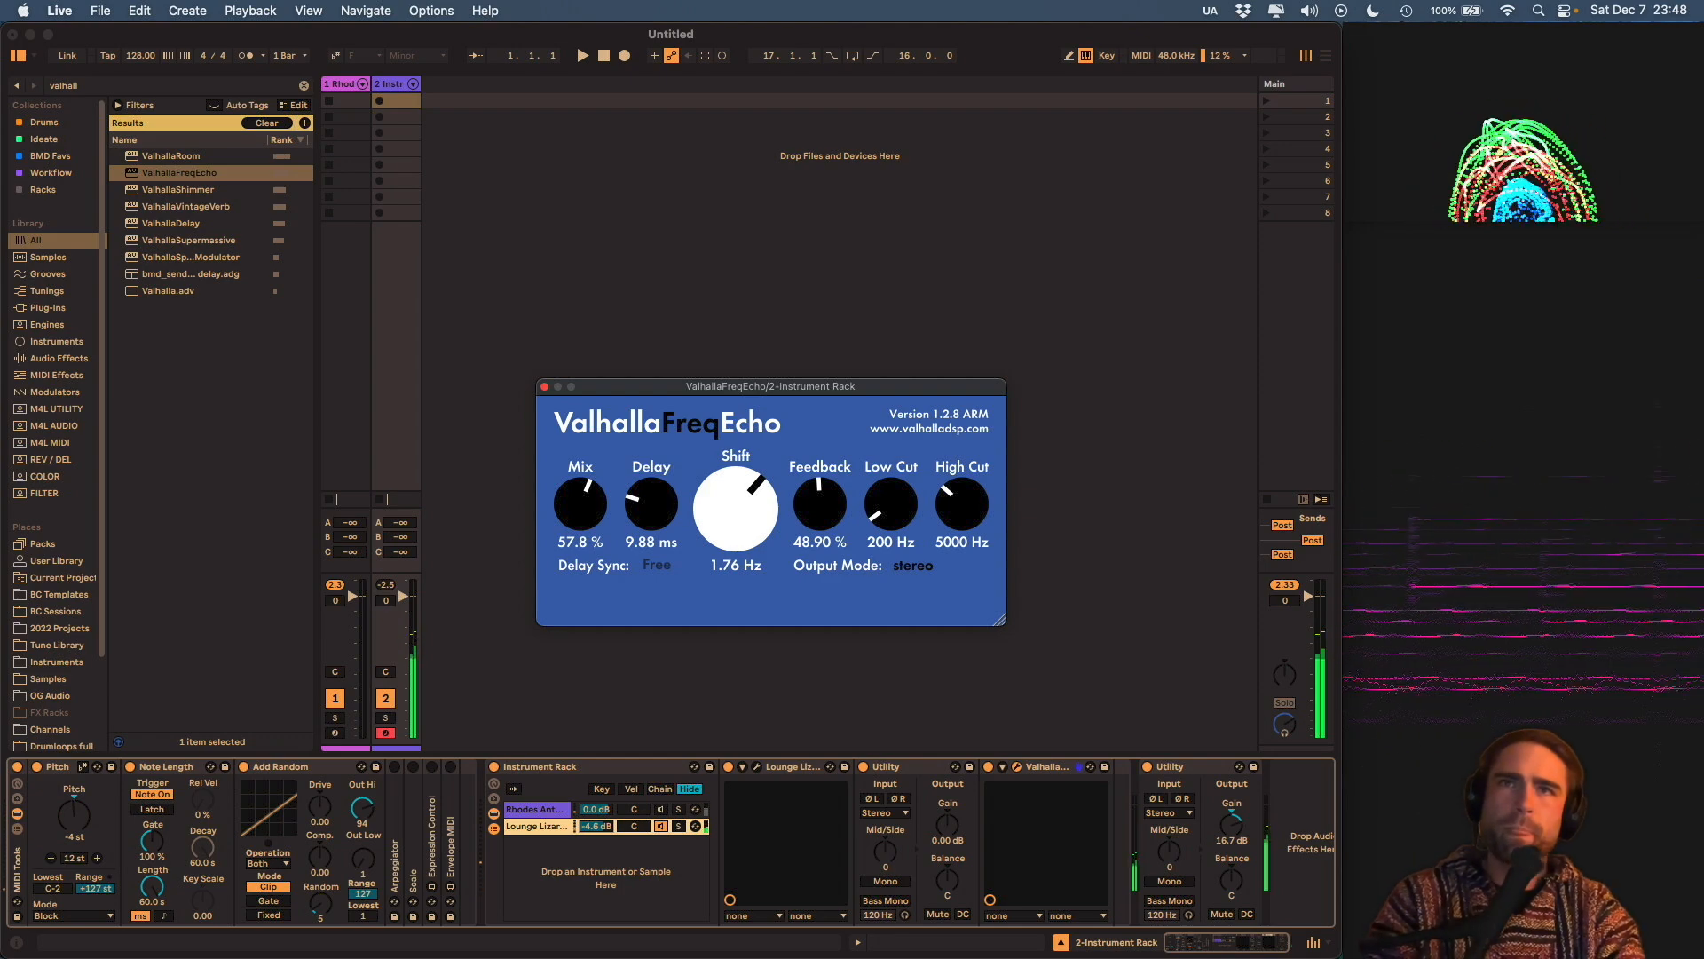
{"action": "left_click_drag", "start_coordinate": [686, 481], "coordinate": [689, 403]}
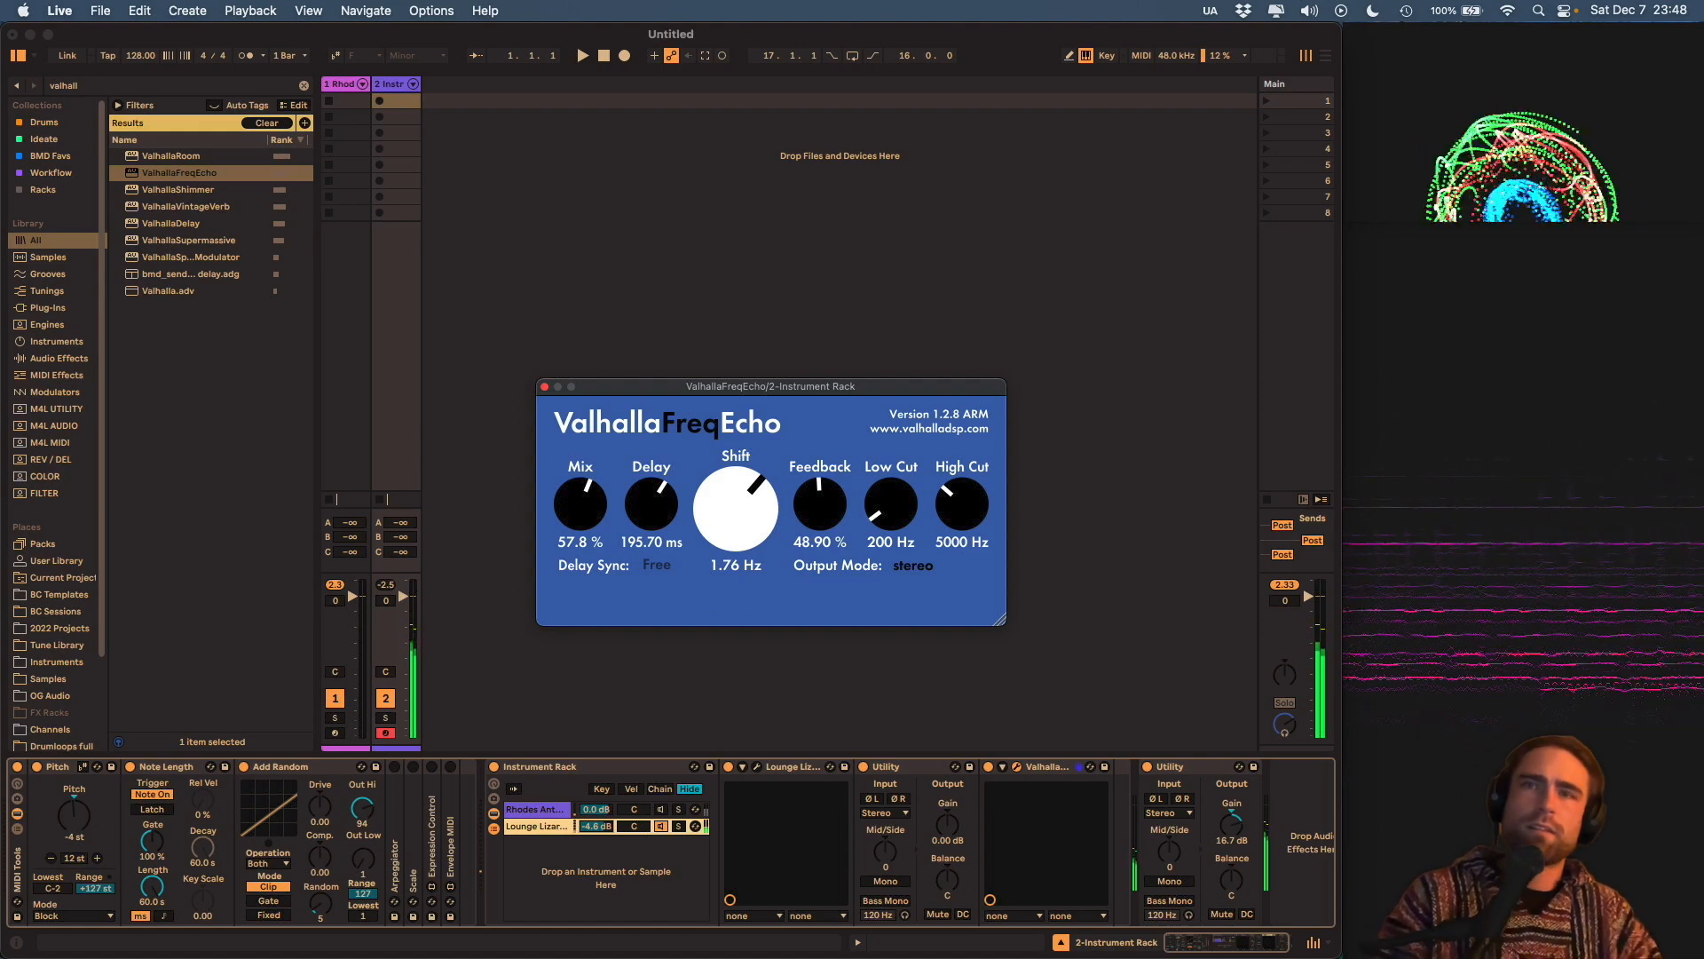
{"action": "left_click_drag", "start_coordinate": [586, 470], "coordinate": [654, 704]}
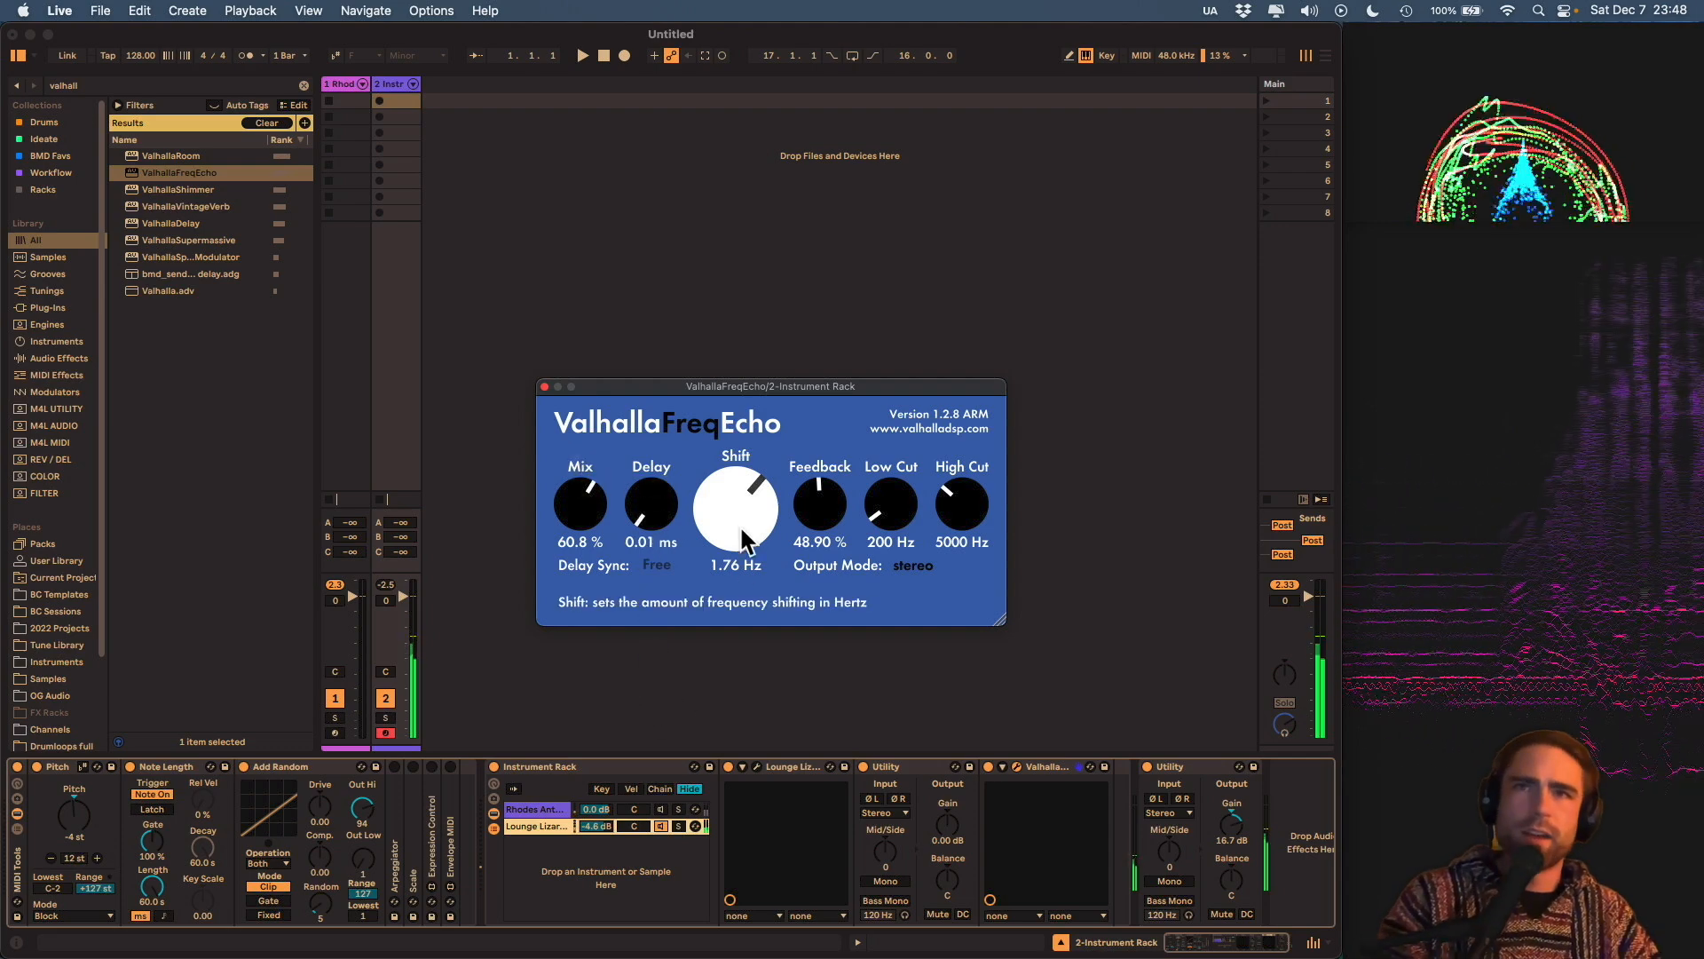
{"action": "left_click_drag", "start_coordinate": [744, 548], "coordinate": [744, 582]}
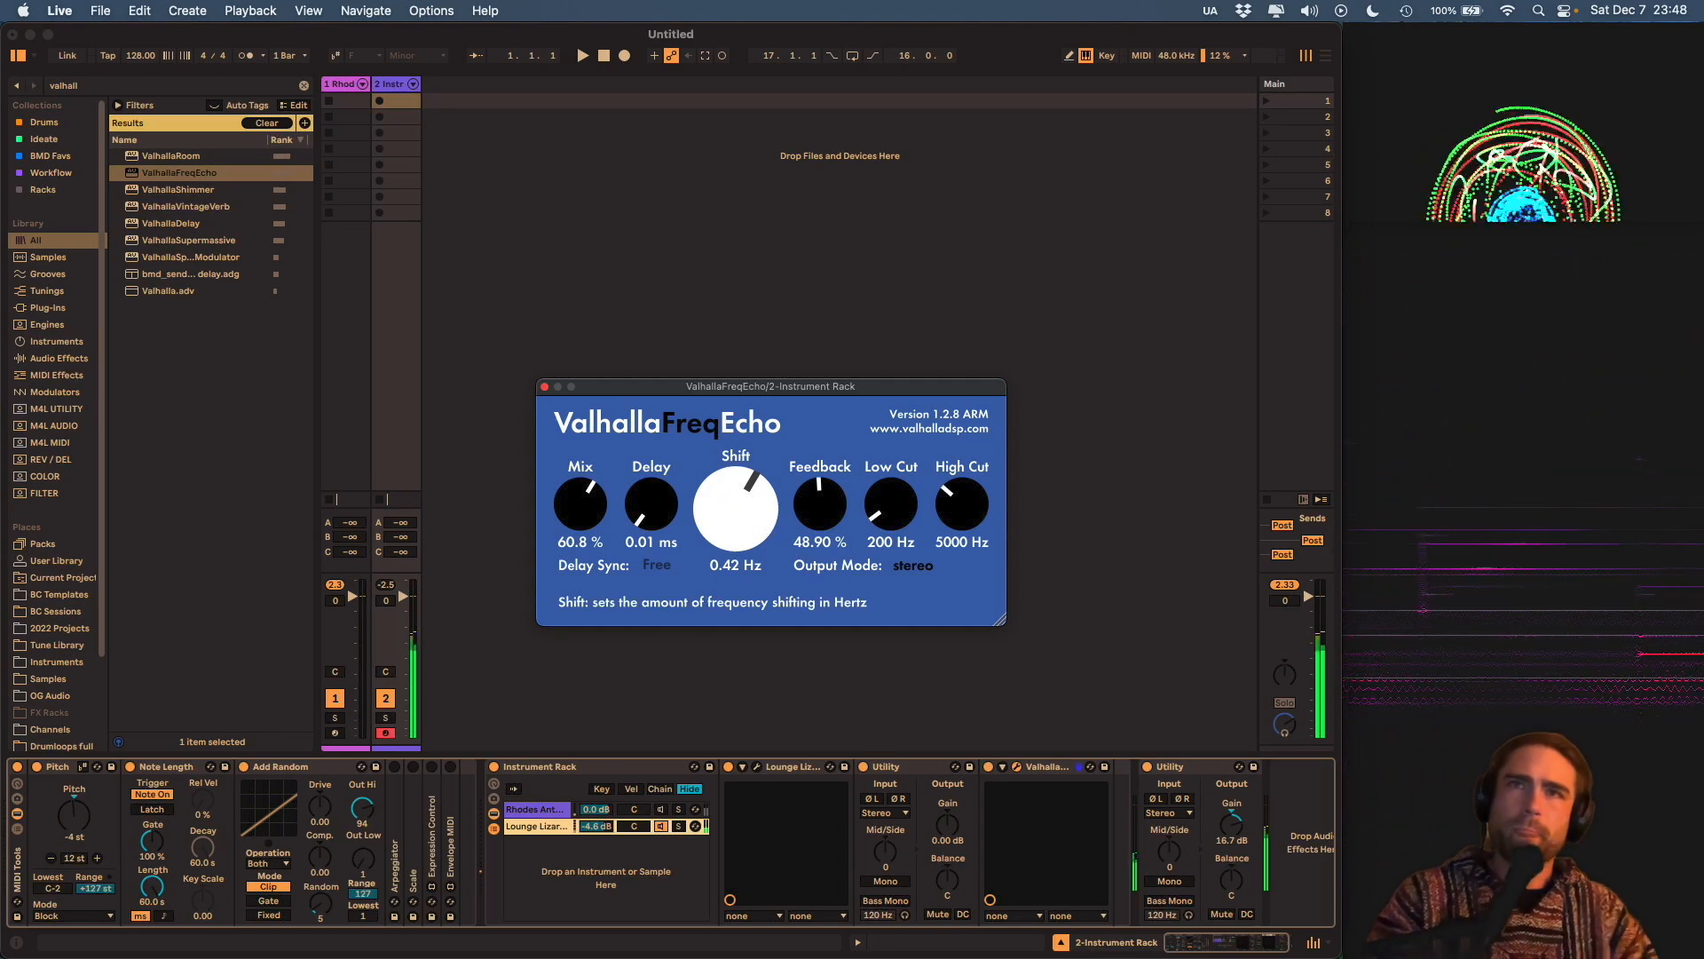
{"action": "left_click_drag", "start_coordinate": [782, 539], "coordinate": [782, 557]}
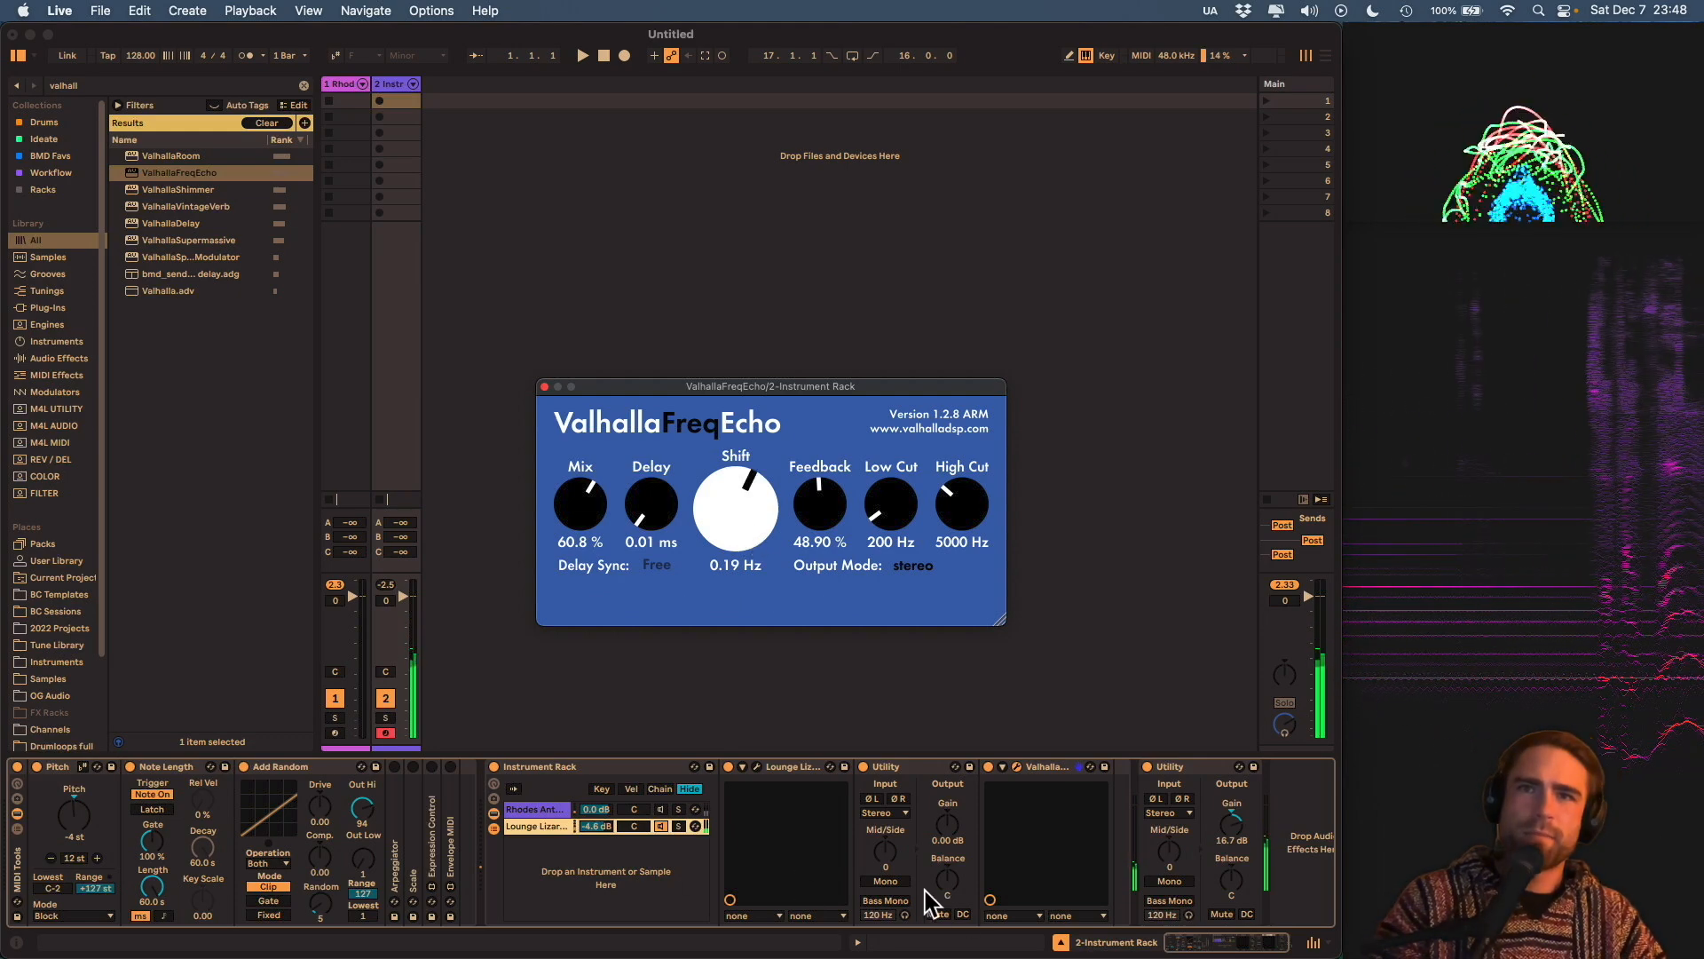
Set the Lounge Lizard Utility's Mid/Side to 100S, and move ValhallaFreqEcho in front of that Utility.
{"action": "left_click", "coordinate": [886, 852]}
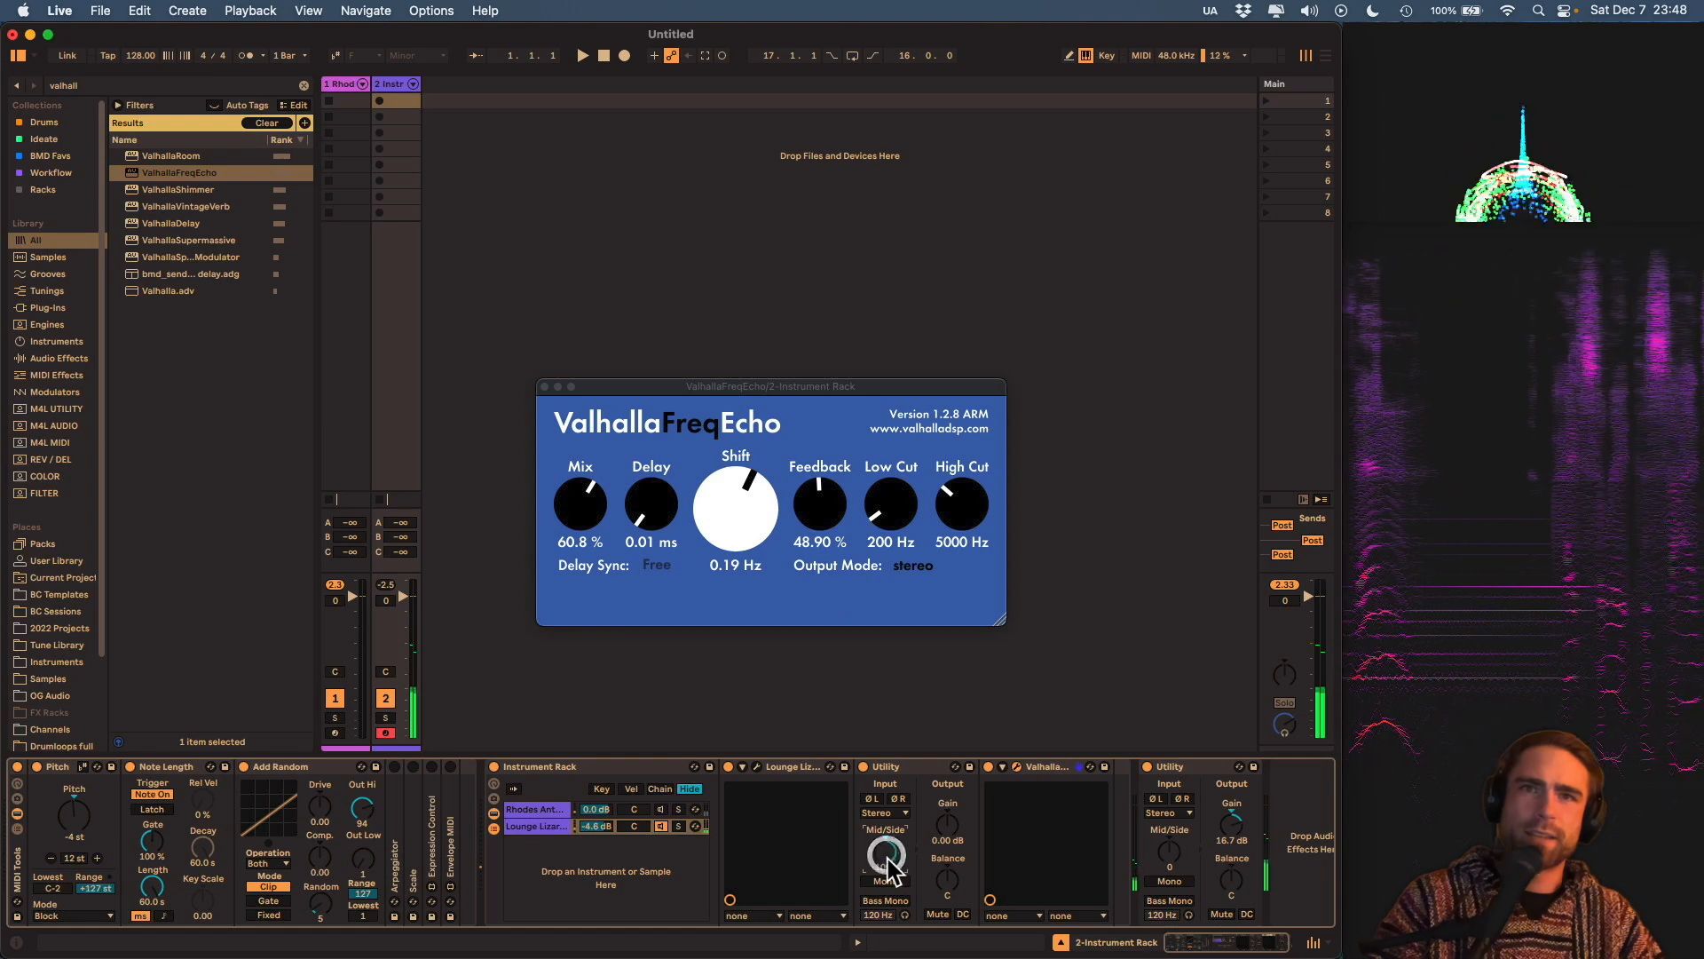
{"action": "left_click_drag", "start_coordinate": [1029, 767], "coordinate": [879, 792]}
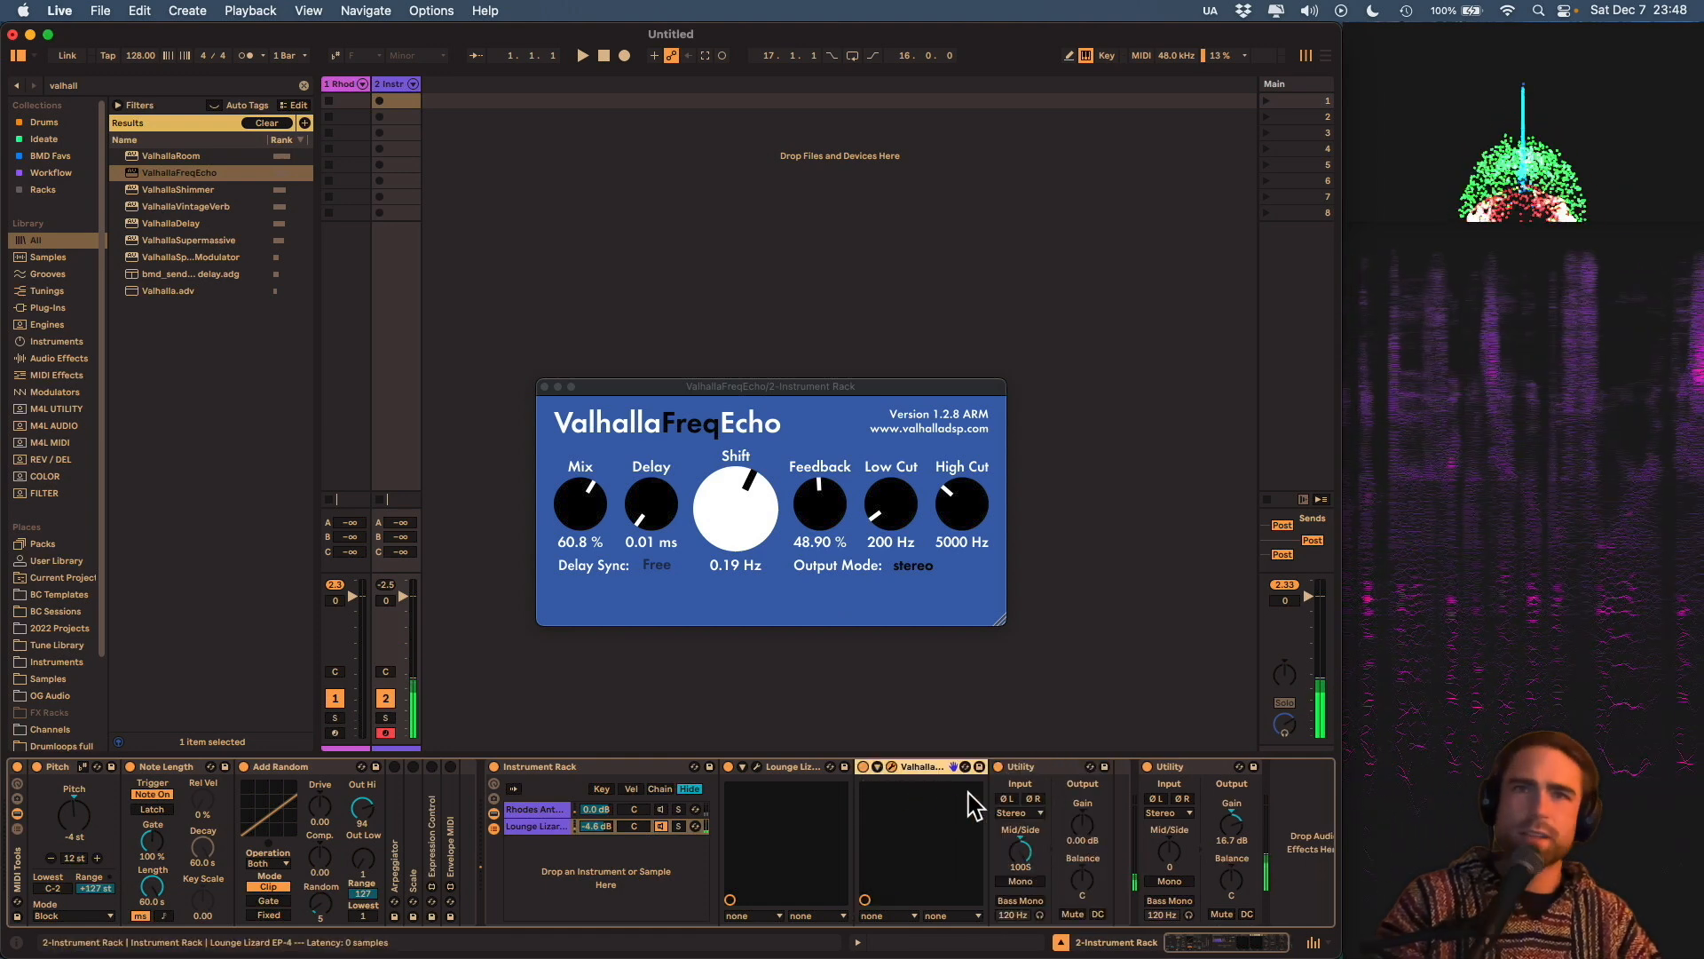
Unmute the Rhodes Anthology chain, and lower the Lounge Lizard chain's volume to -6.8 dB.
{"action": "left_click", "coordinate": [661, 810]}
{"action": "left_click", "coordinate": [594, 826]}
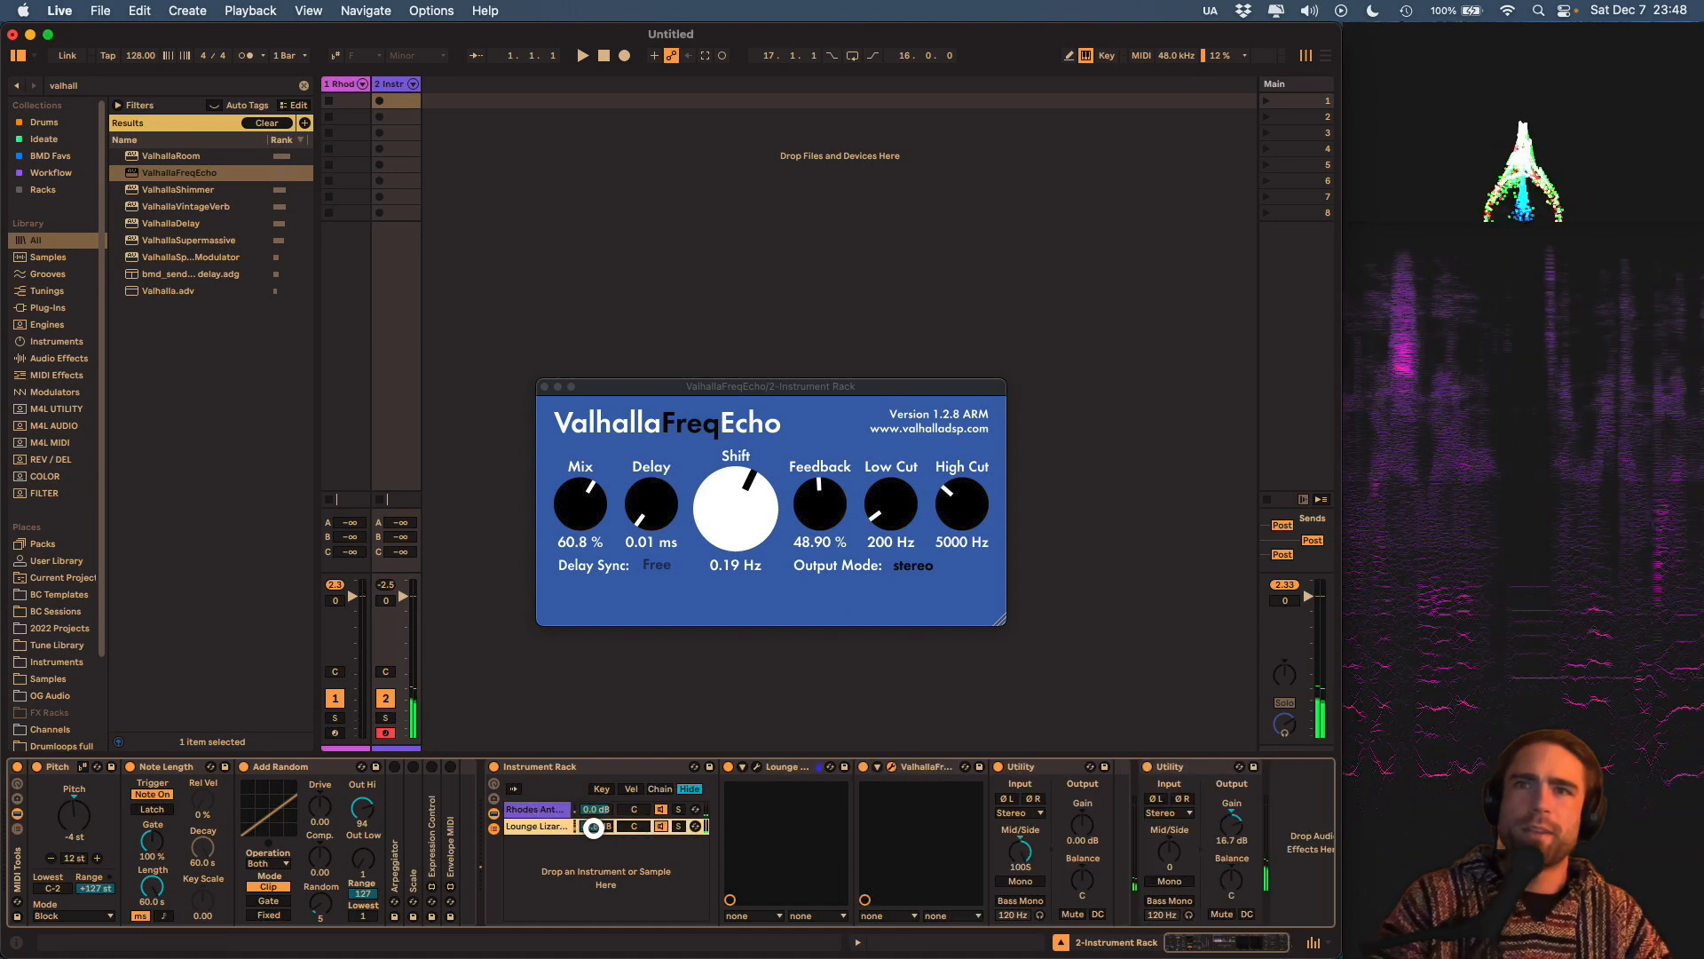
{"action": "left_click_drag", "start_coordinate": [594, 826], "coordinate": [594, 852]}
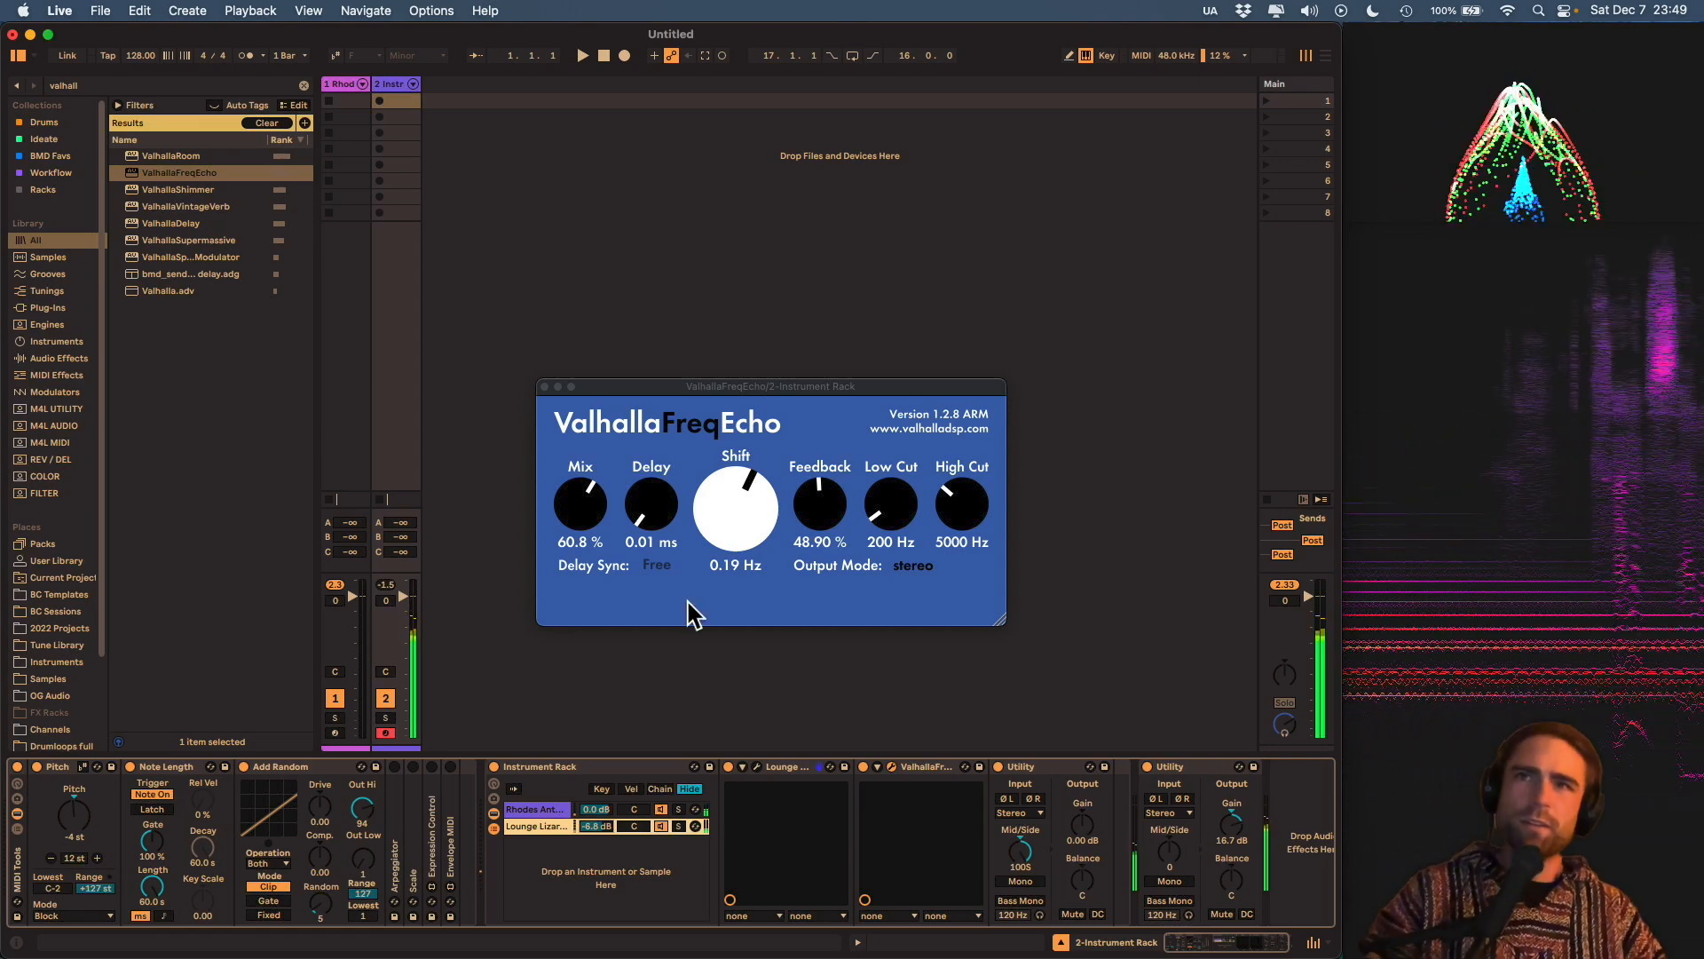
Raise ValhallaFreqEcho's mix to 69.7% and its frequency shift to 1.99 Hz.
{"action": "left_click_drag", "start_coordinate": [593, 530], "coordinate": [597, 494]}
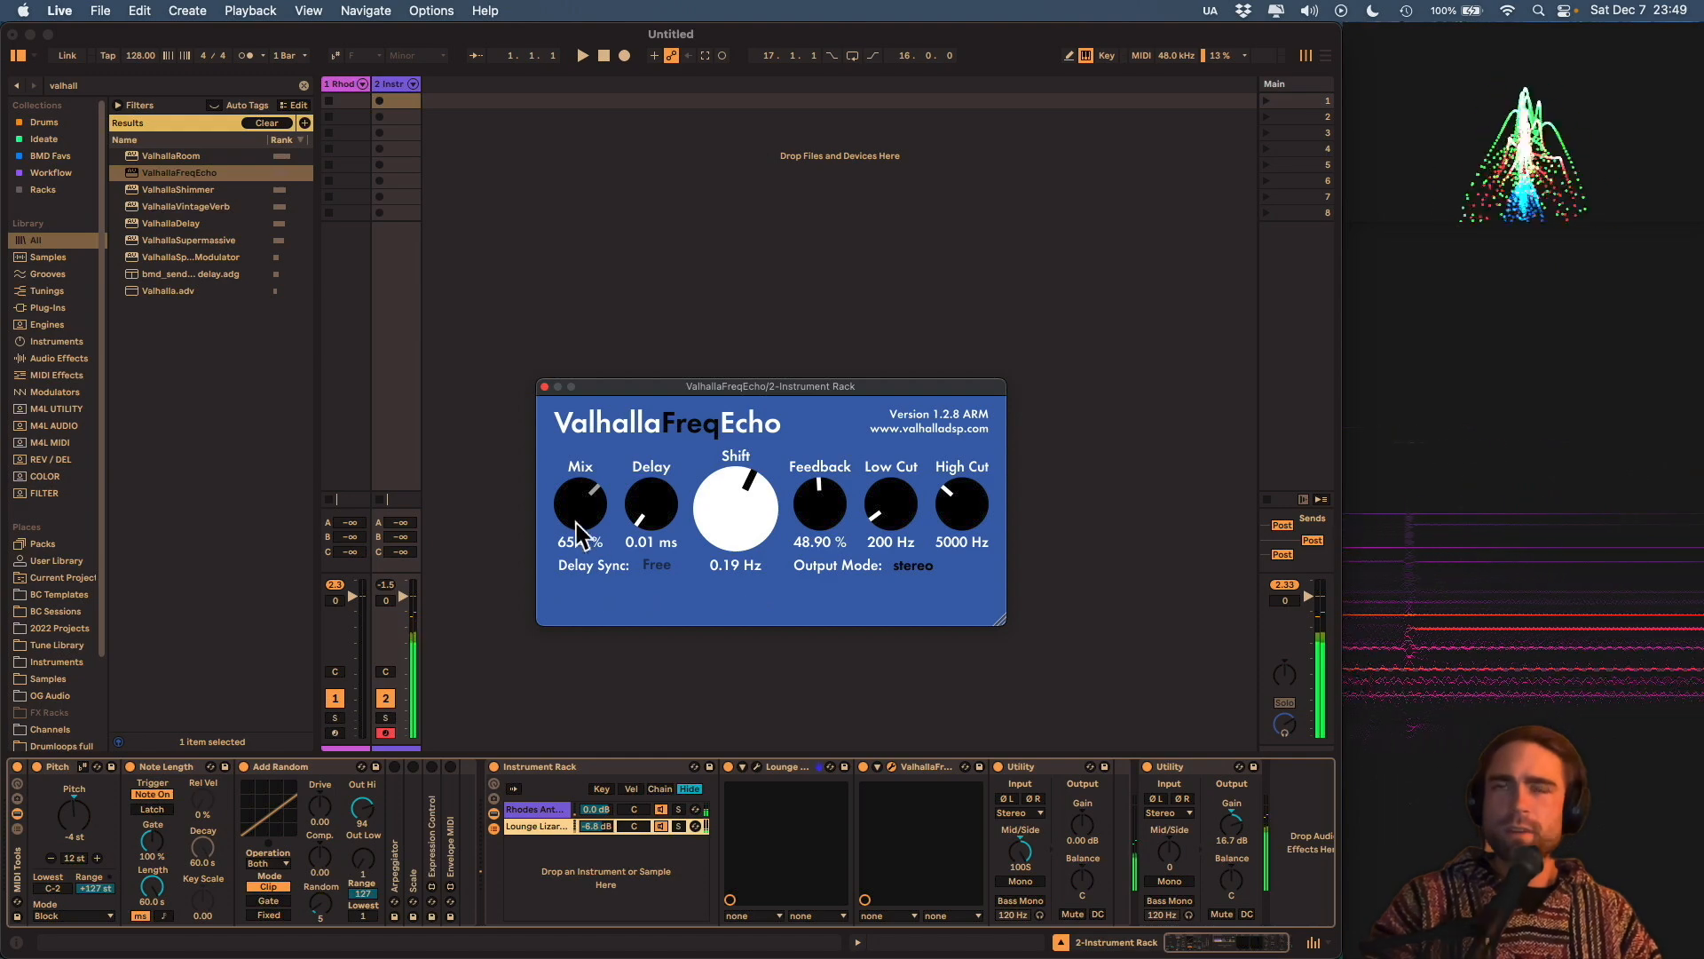
{"action": "left_click_drag", "start_coordinate": [578, 498], "coordinate": [590, 486]}
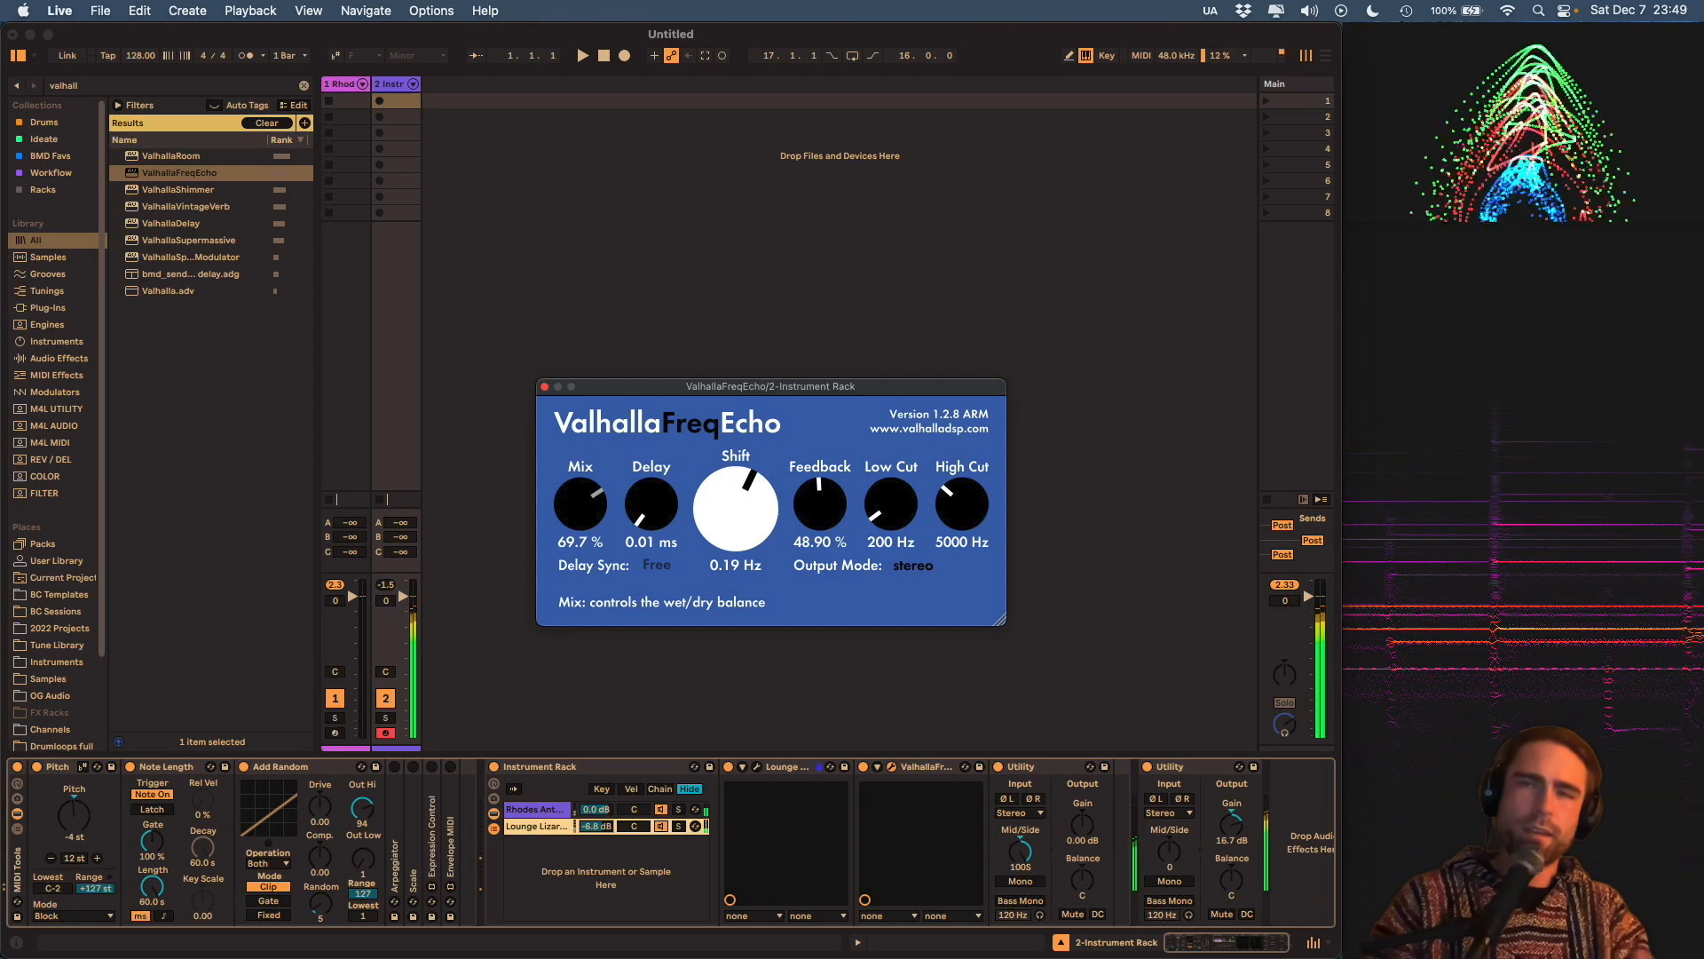
{"action": "left_click_drag", "start_coordinate": [746, 513], "coordinate": [751, 503]}
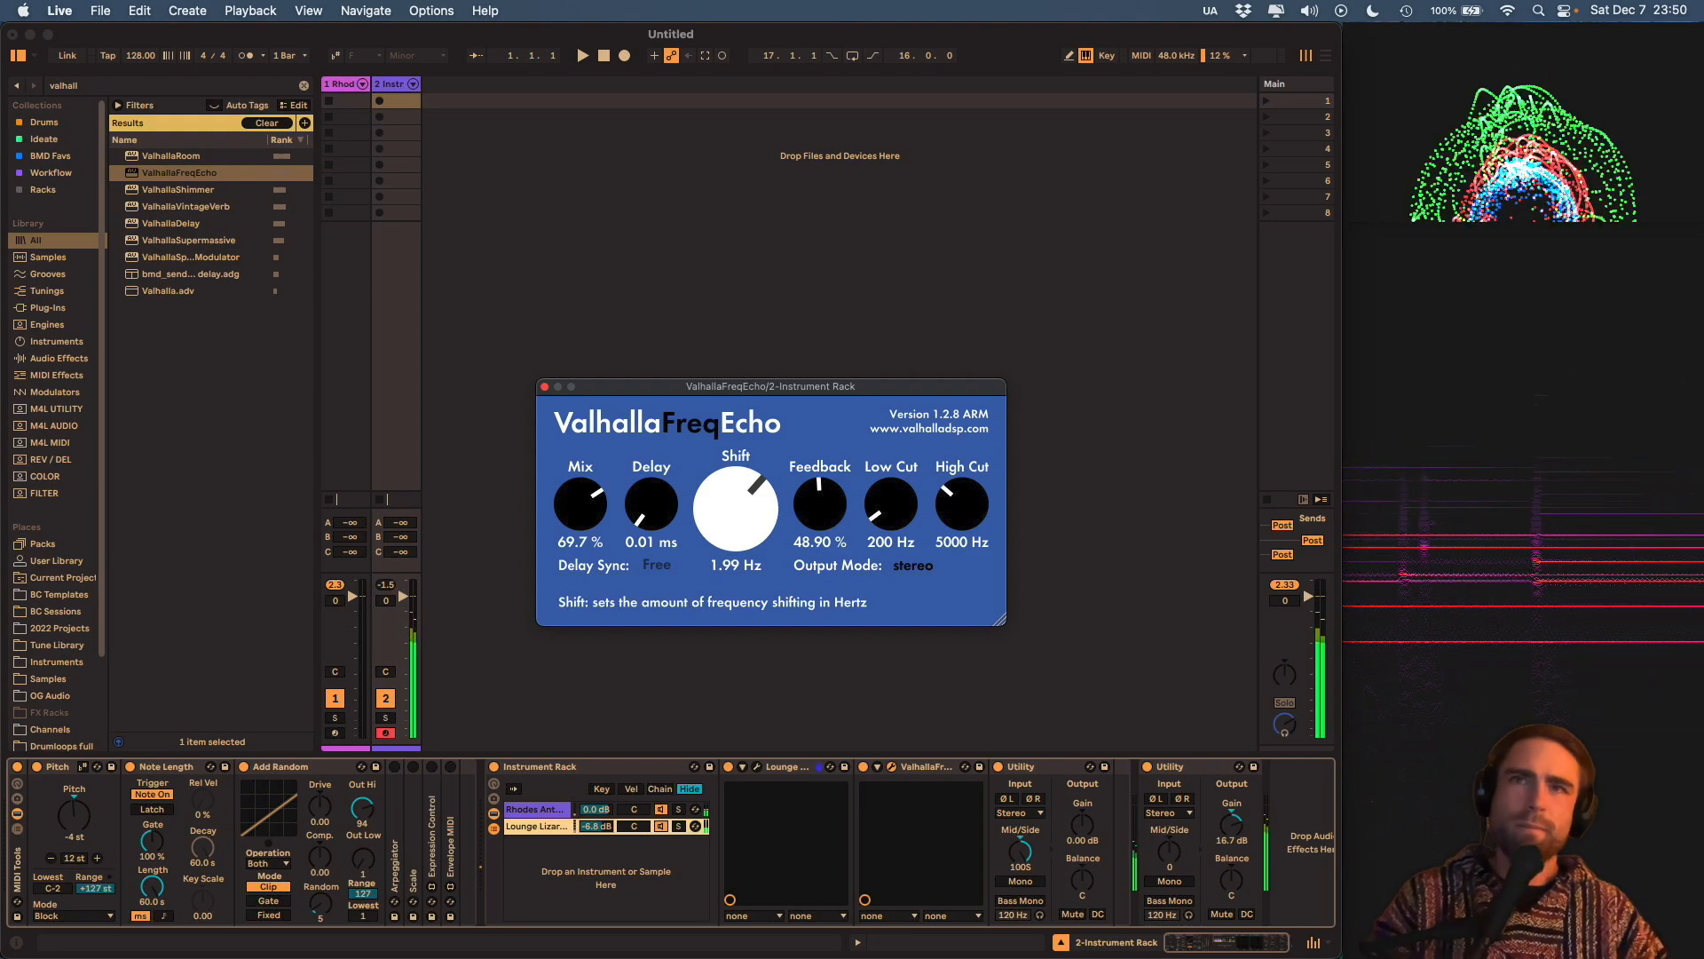
Try ValhallaFreqEcho frequency shifts of 0.25 Hz and -2.12 Hz, settle on -0.21 Hz, and close the plug-in window.
{"action": "scroll", "coordinate": [737, 508], "scroll_direction": "down", "scroll_amount": 5}
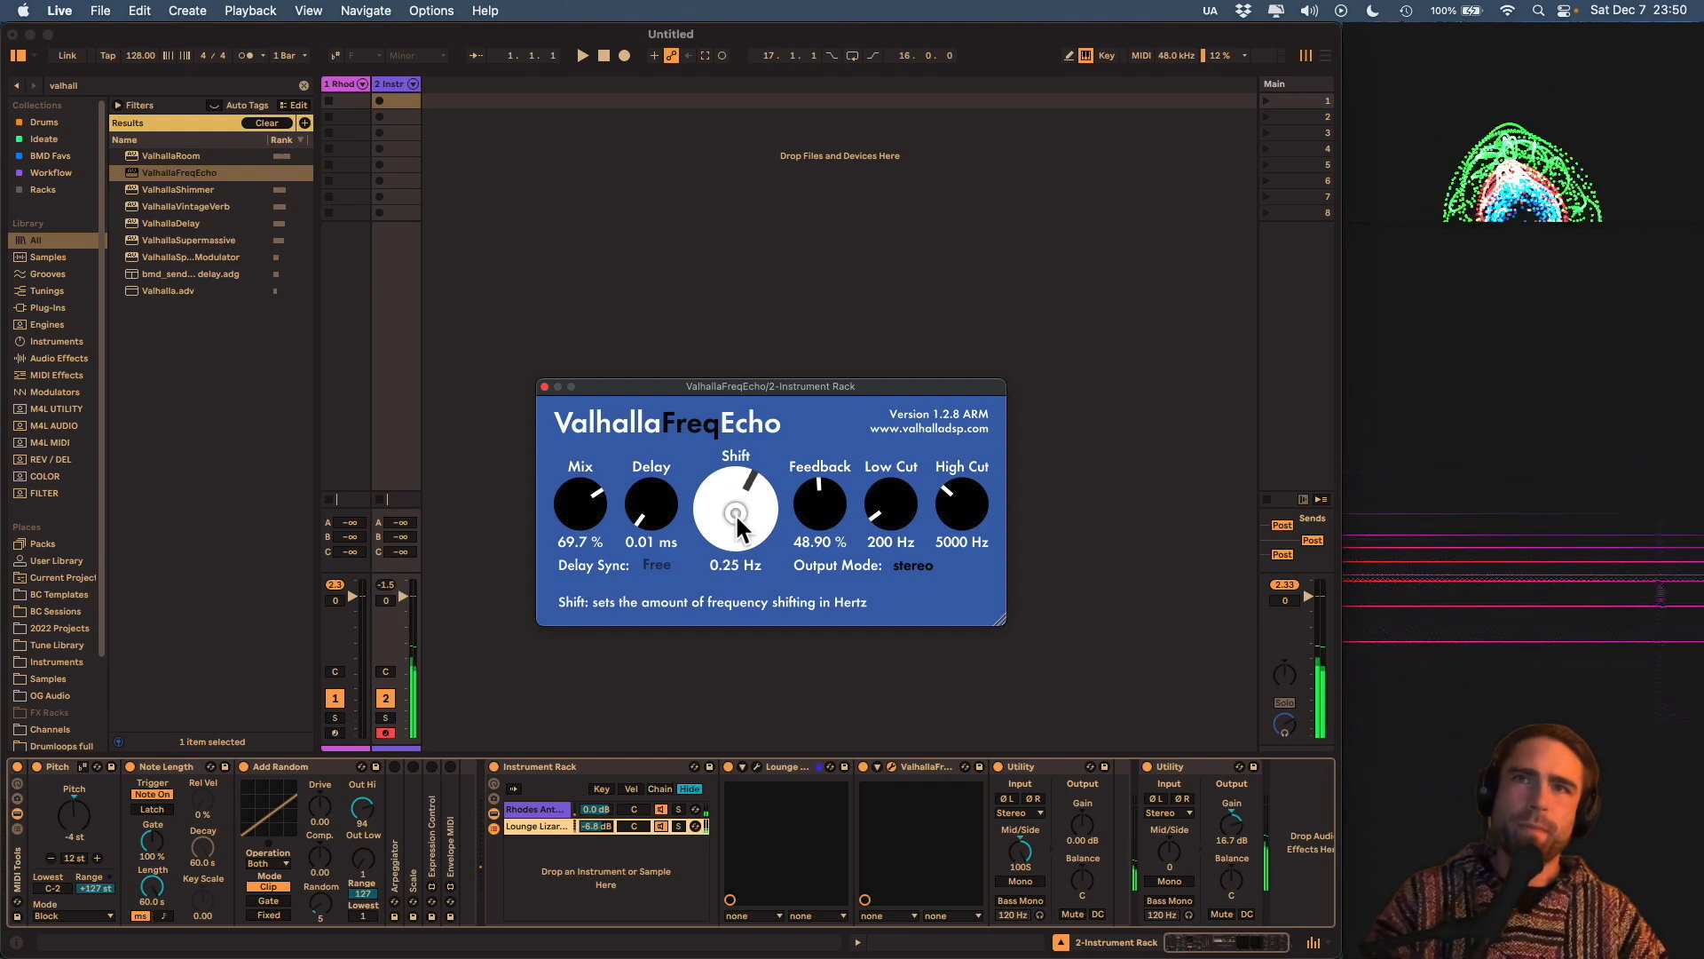
{"action": "mouse_move", "coordinate": [737, 526]}
{"action": "left_mouse_down"}
{"action": "mouse_move", "coordinate": [749, 578]}
{"action": "mouse_move", "coordinate": [733, 515]}
{"action": "left_mouse_up"}
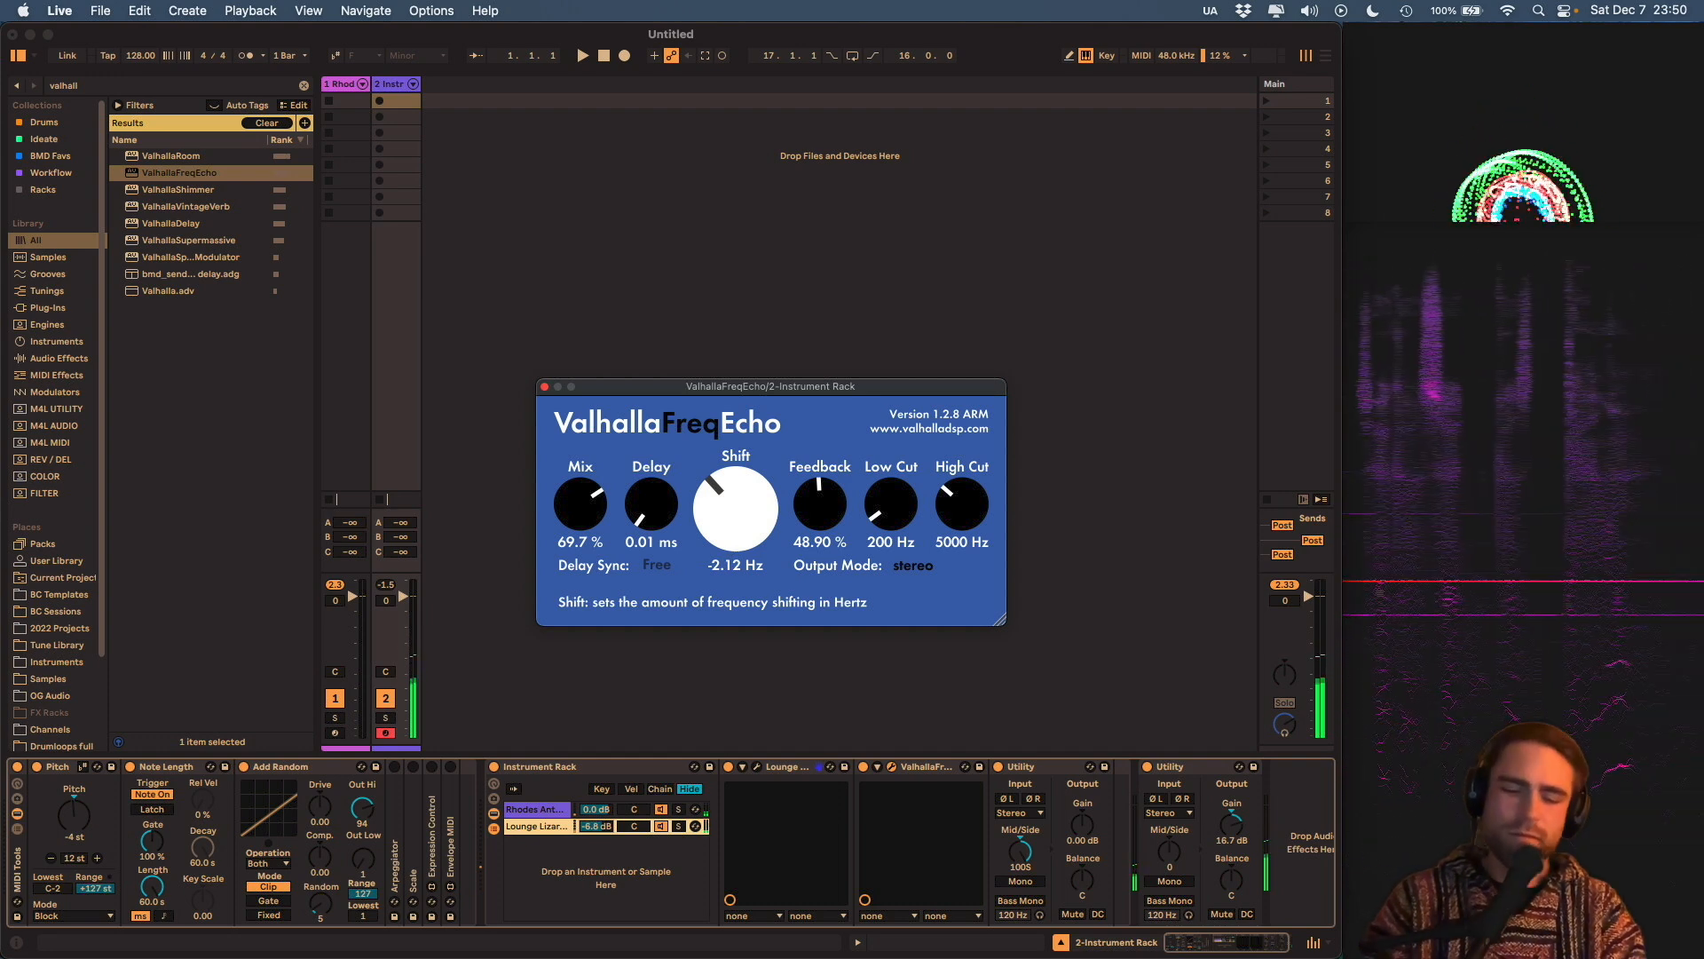
{"action": "mouse_move", "coordinate": [744, 518]}
{"action": "left_mouse_down"}
{"action": "mouse_move", "coordinate": [781, 448]}
{"action": "mouse_move", "coordinate": [751, 510]}
{"action": "left_mouse_up"}
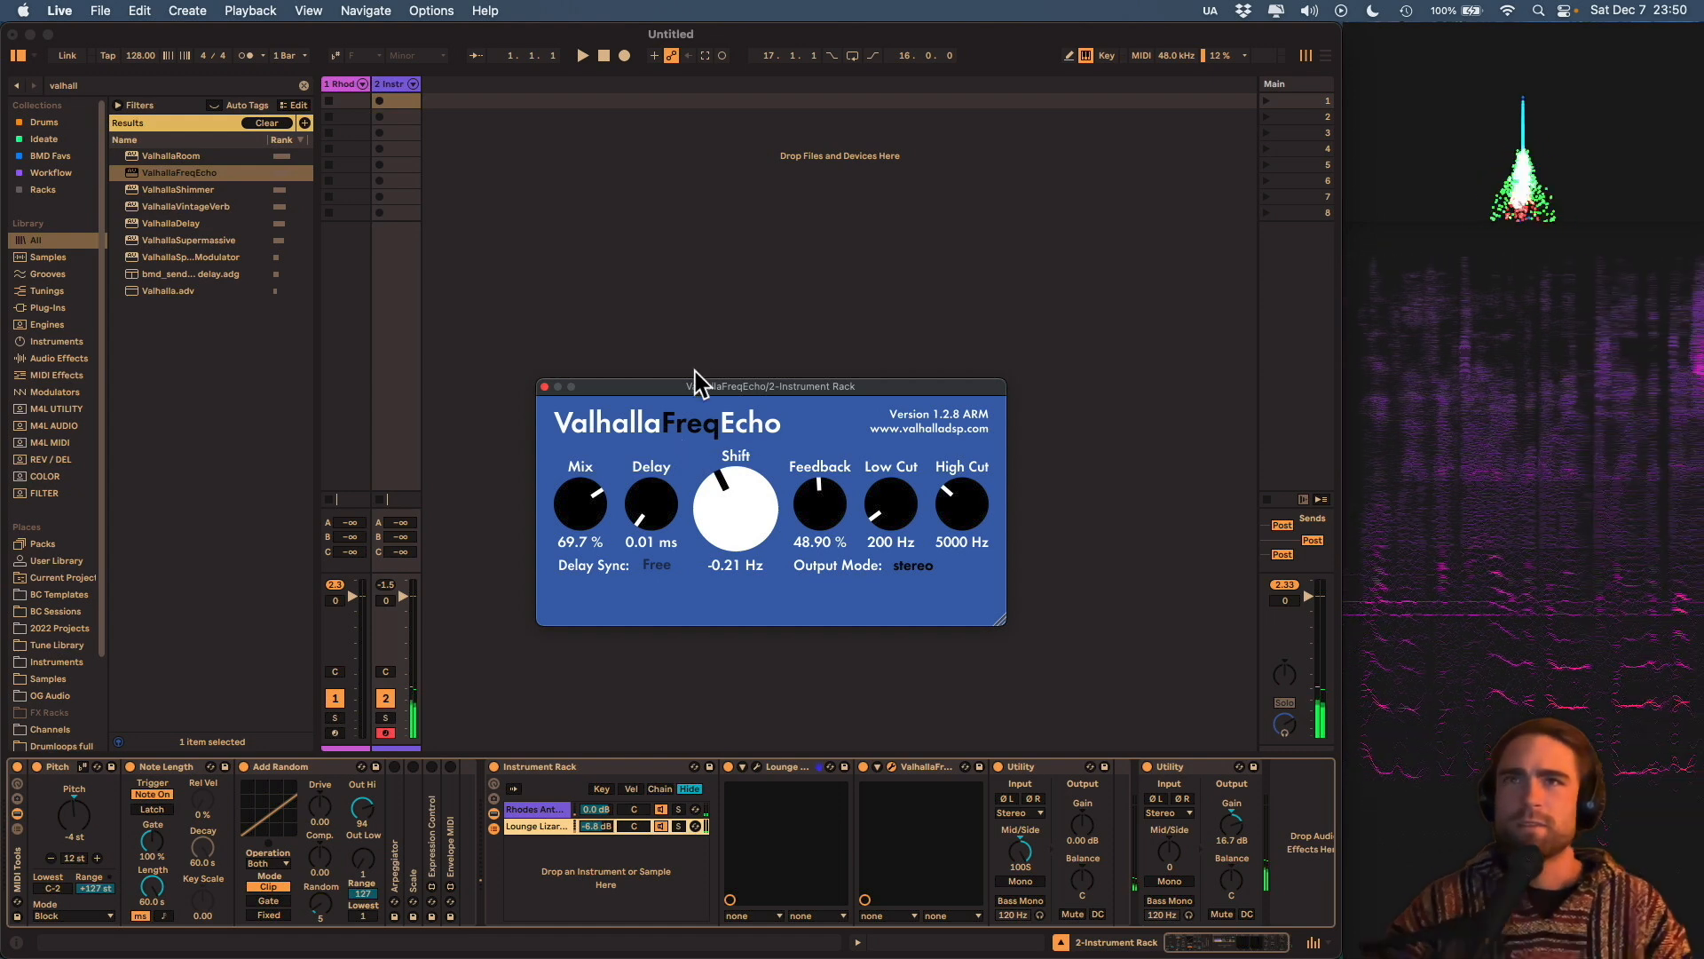
{"action": "mouse_move", "coordinate": [753, 388]}
{"action": "left_mouse_down"}
{"action": "mouse_move", "coordinate": [759, 449]}
{"action": "mouse_move", "coordinate": [756, 395]}
{"action": "left_mouse_up"}
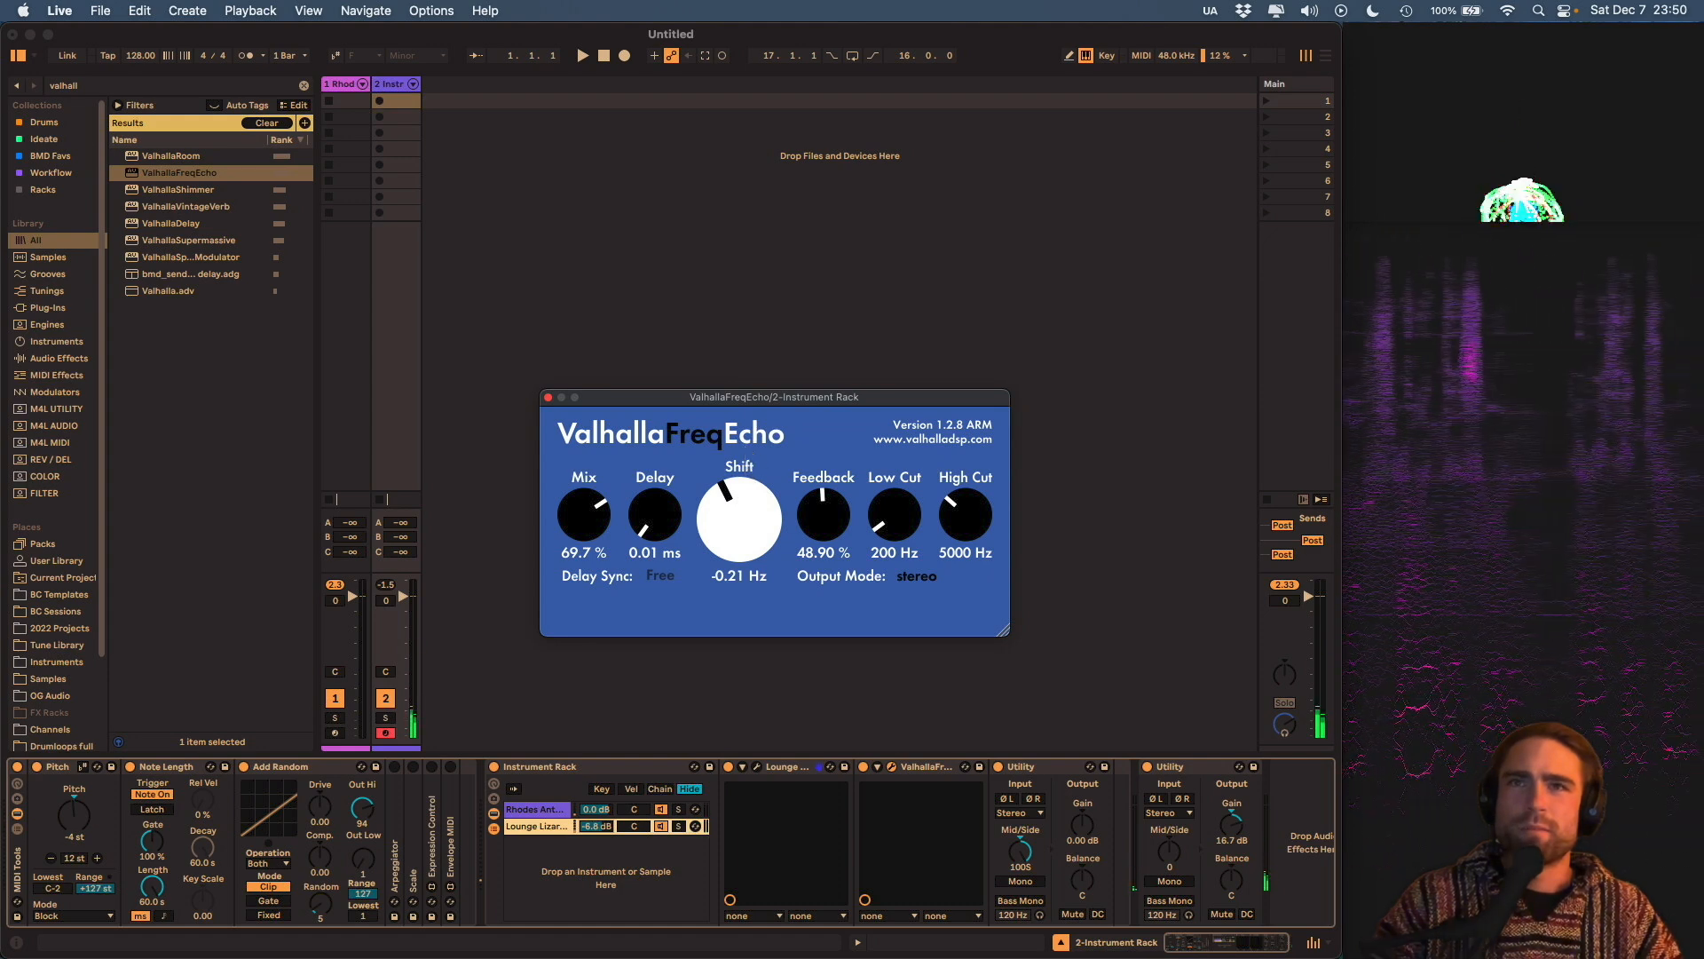
{"action": "left_click_drag", "start_coordinate": [727, 396], "coordinate": [723, 462]}
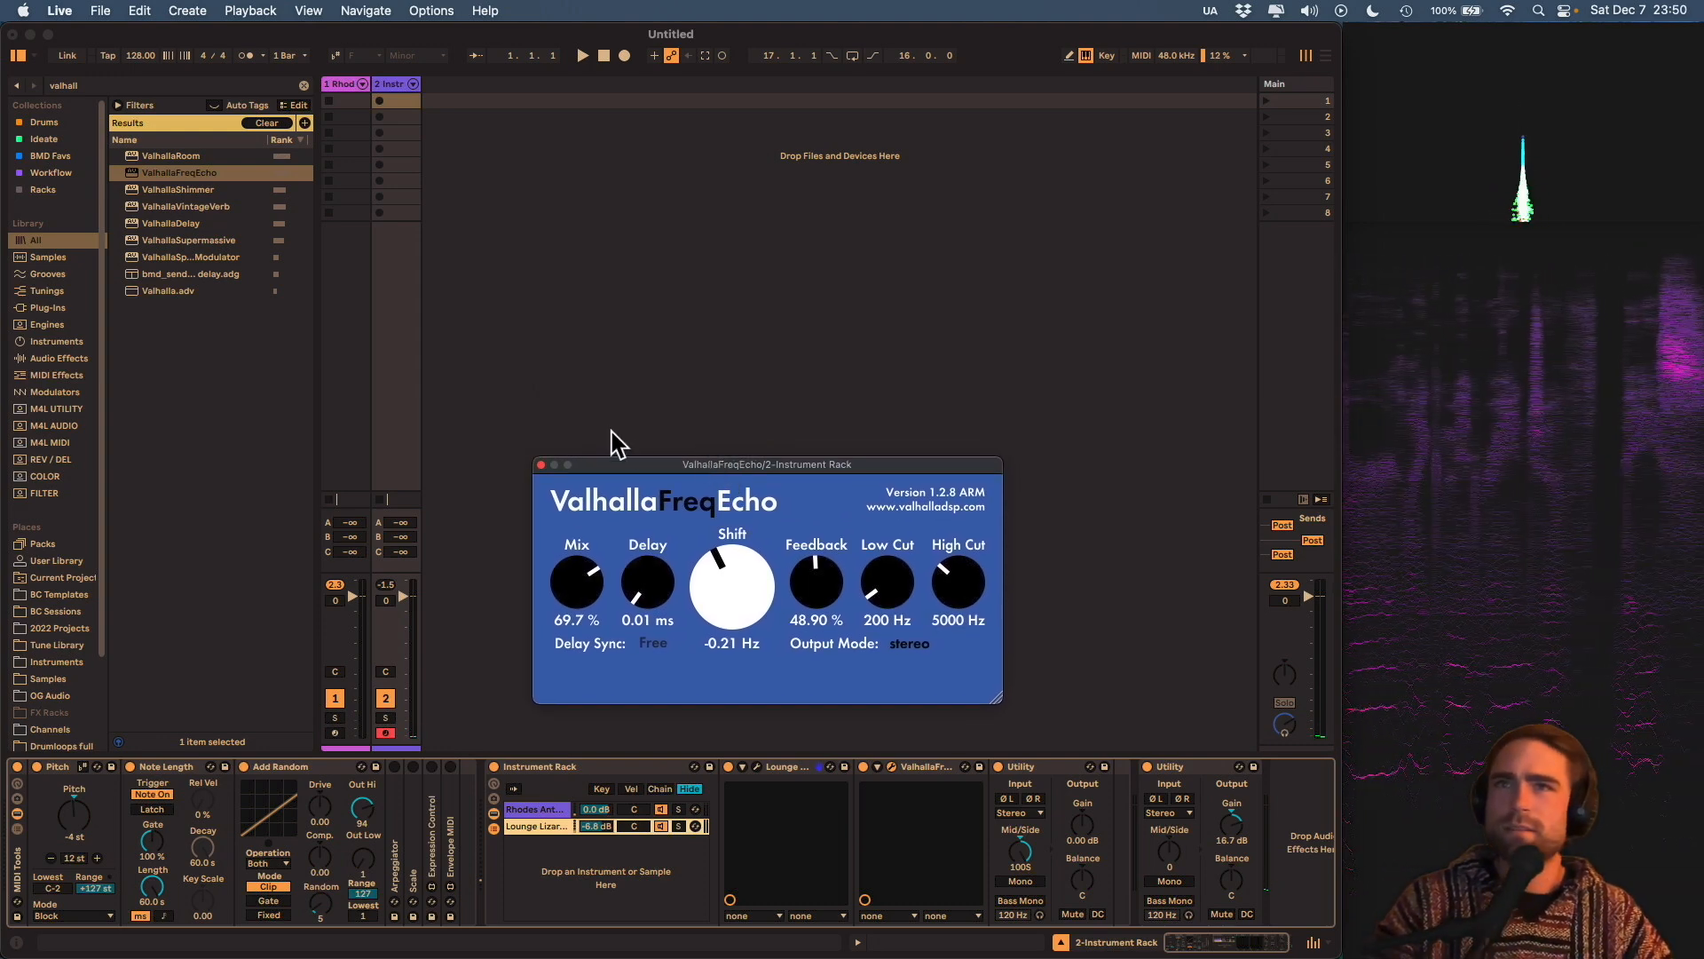
{"action": "left_click_drag", "start_coordinate": [598, 465], "coordinate": [595, 455]}
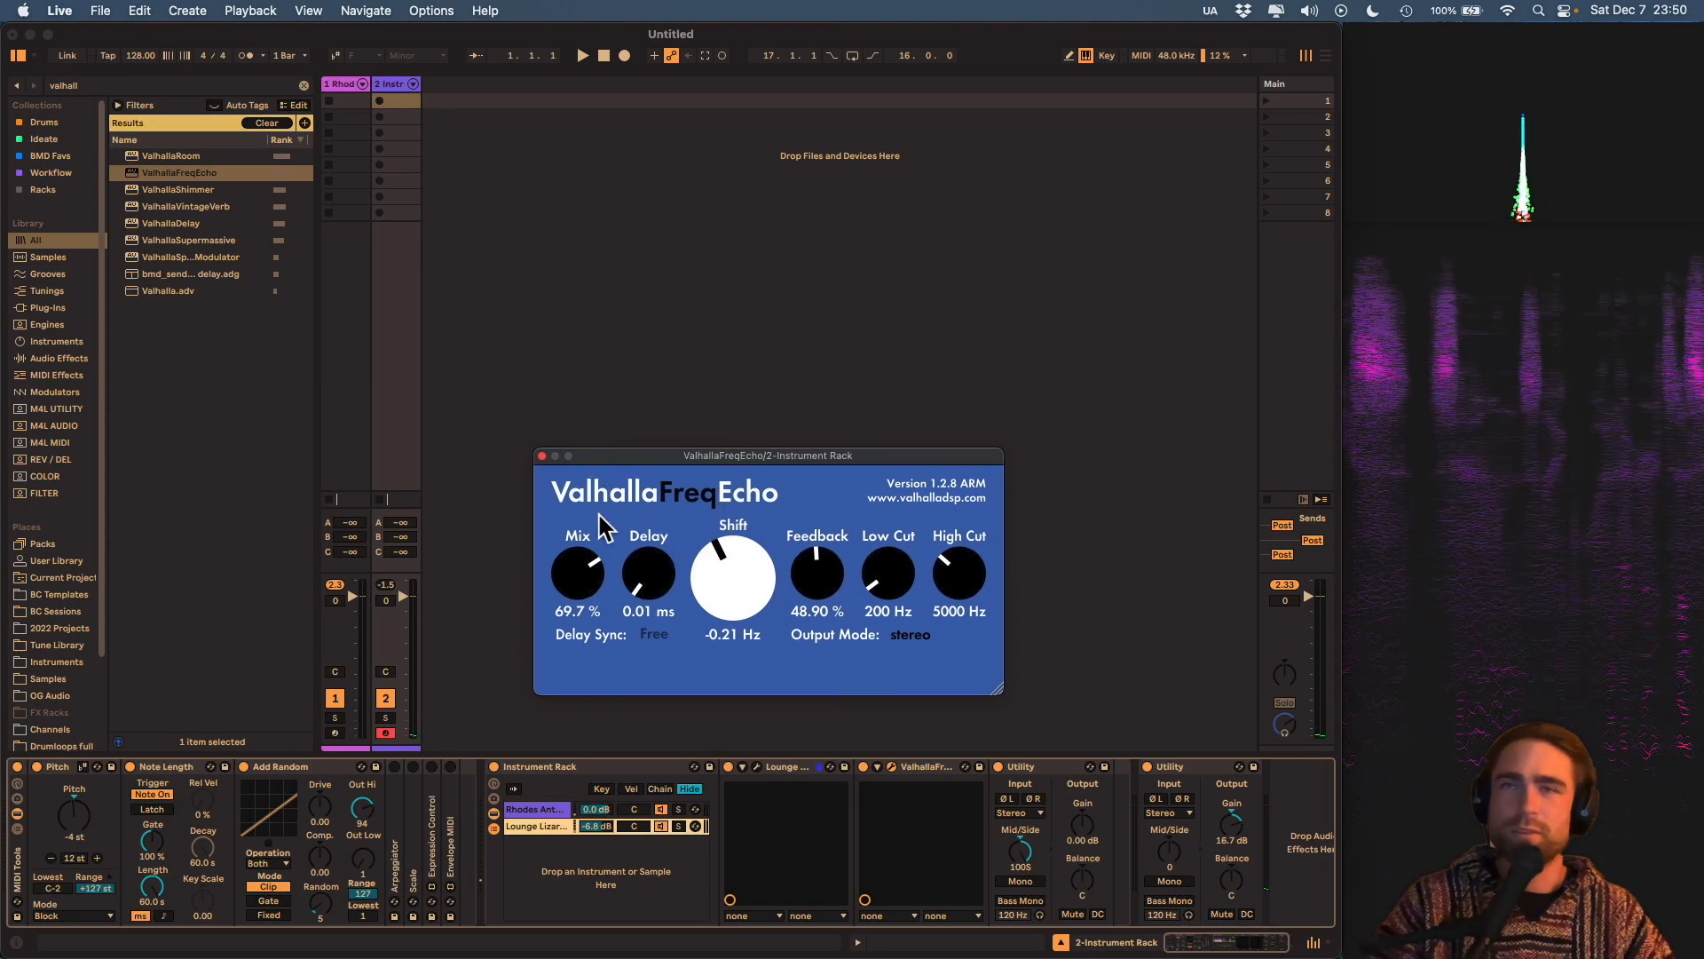
{"action": "left_click", "coordinate": [544, 456]}
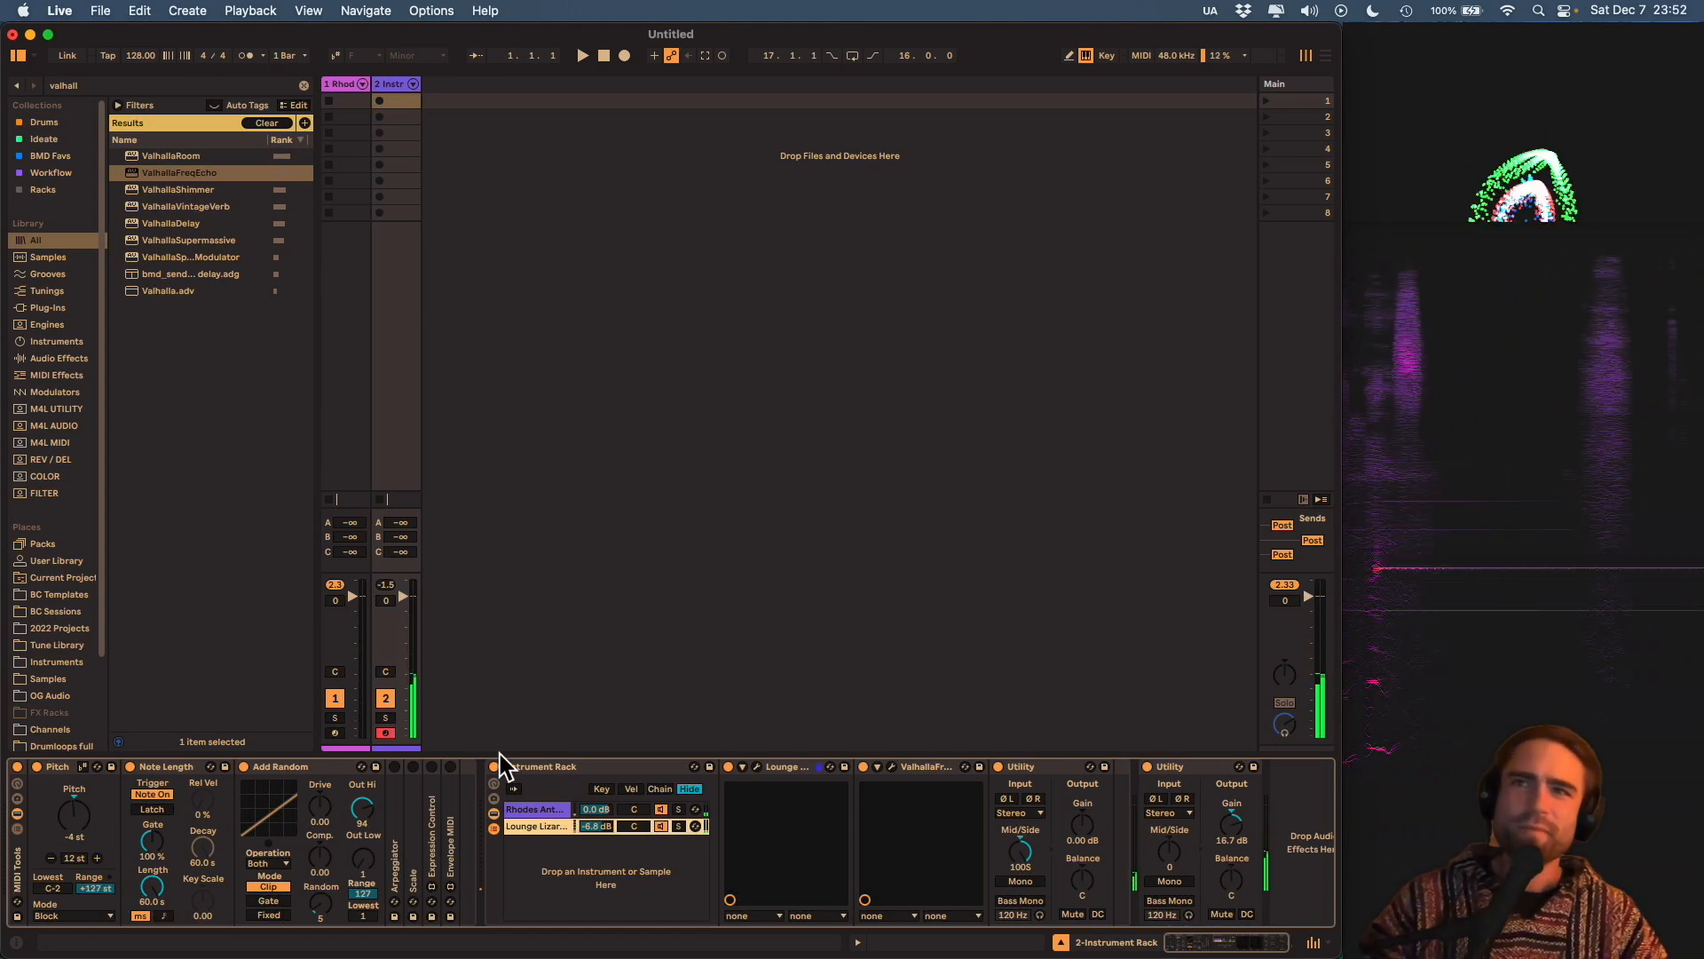
Select the first track with the Rhodes Psychedelic Custom rack and arm it for recording.
{"action": "left_click", "coordinate": [337, 85]}
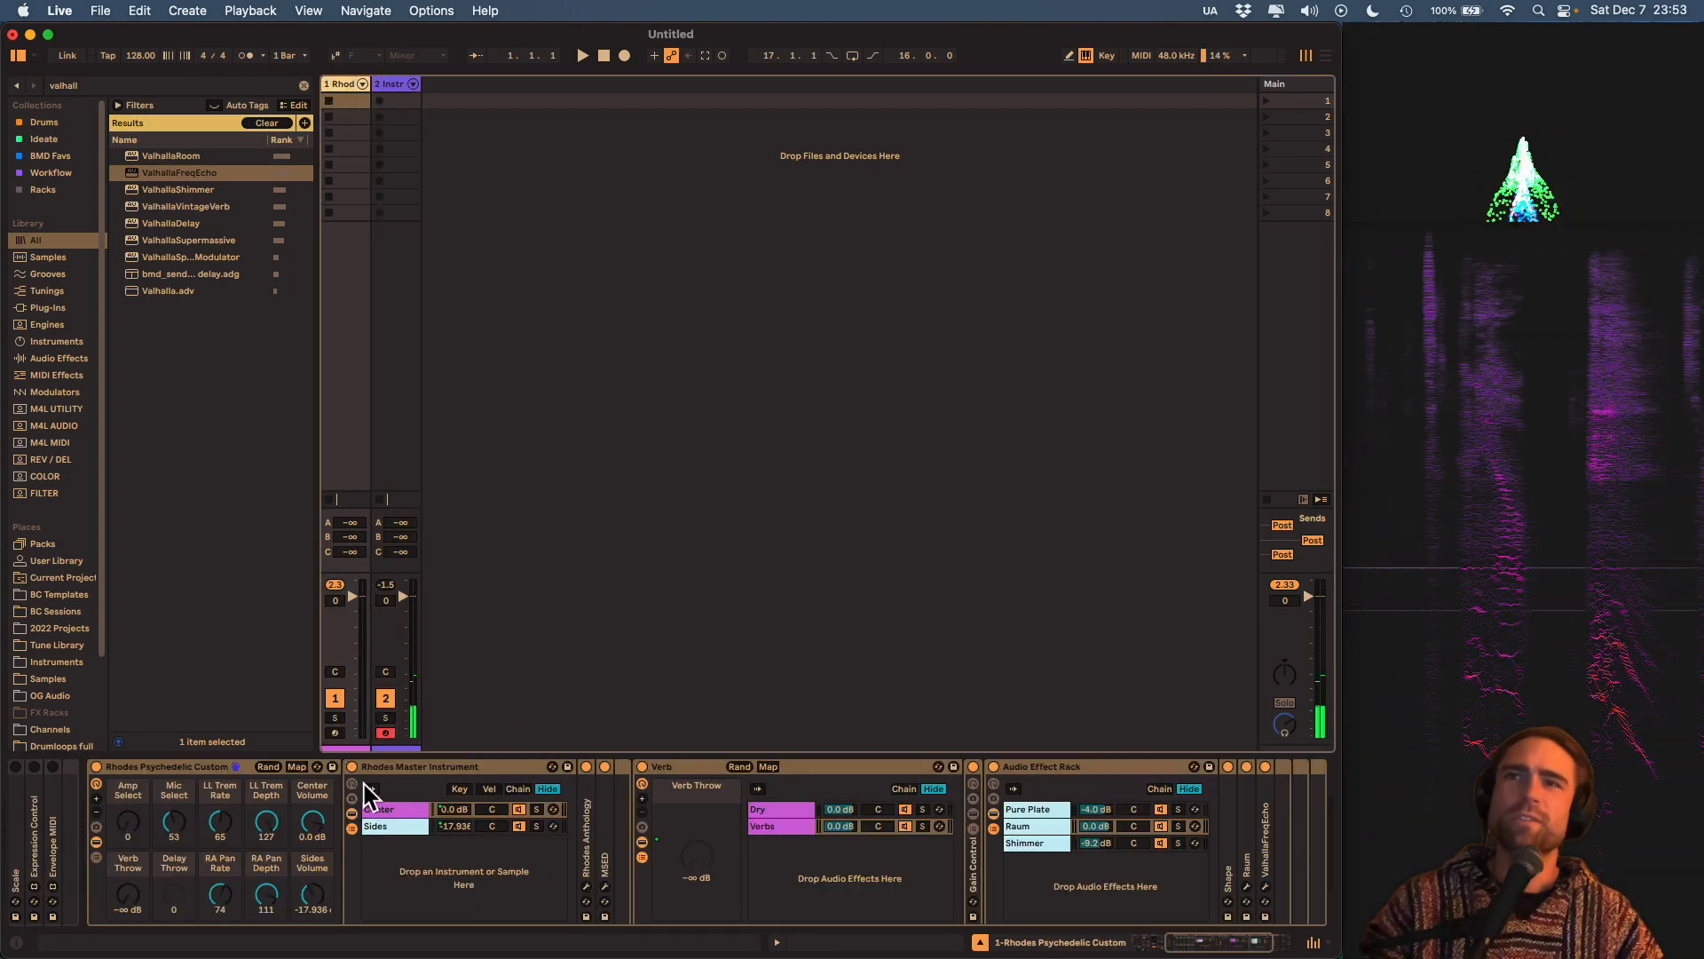
{"action": "left_click", "coordinate": [334, 733]}
{"action": "left_click", "coordinate": [1189, 941]}
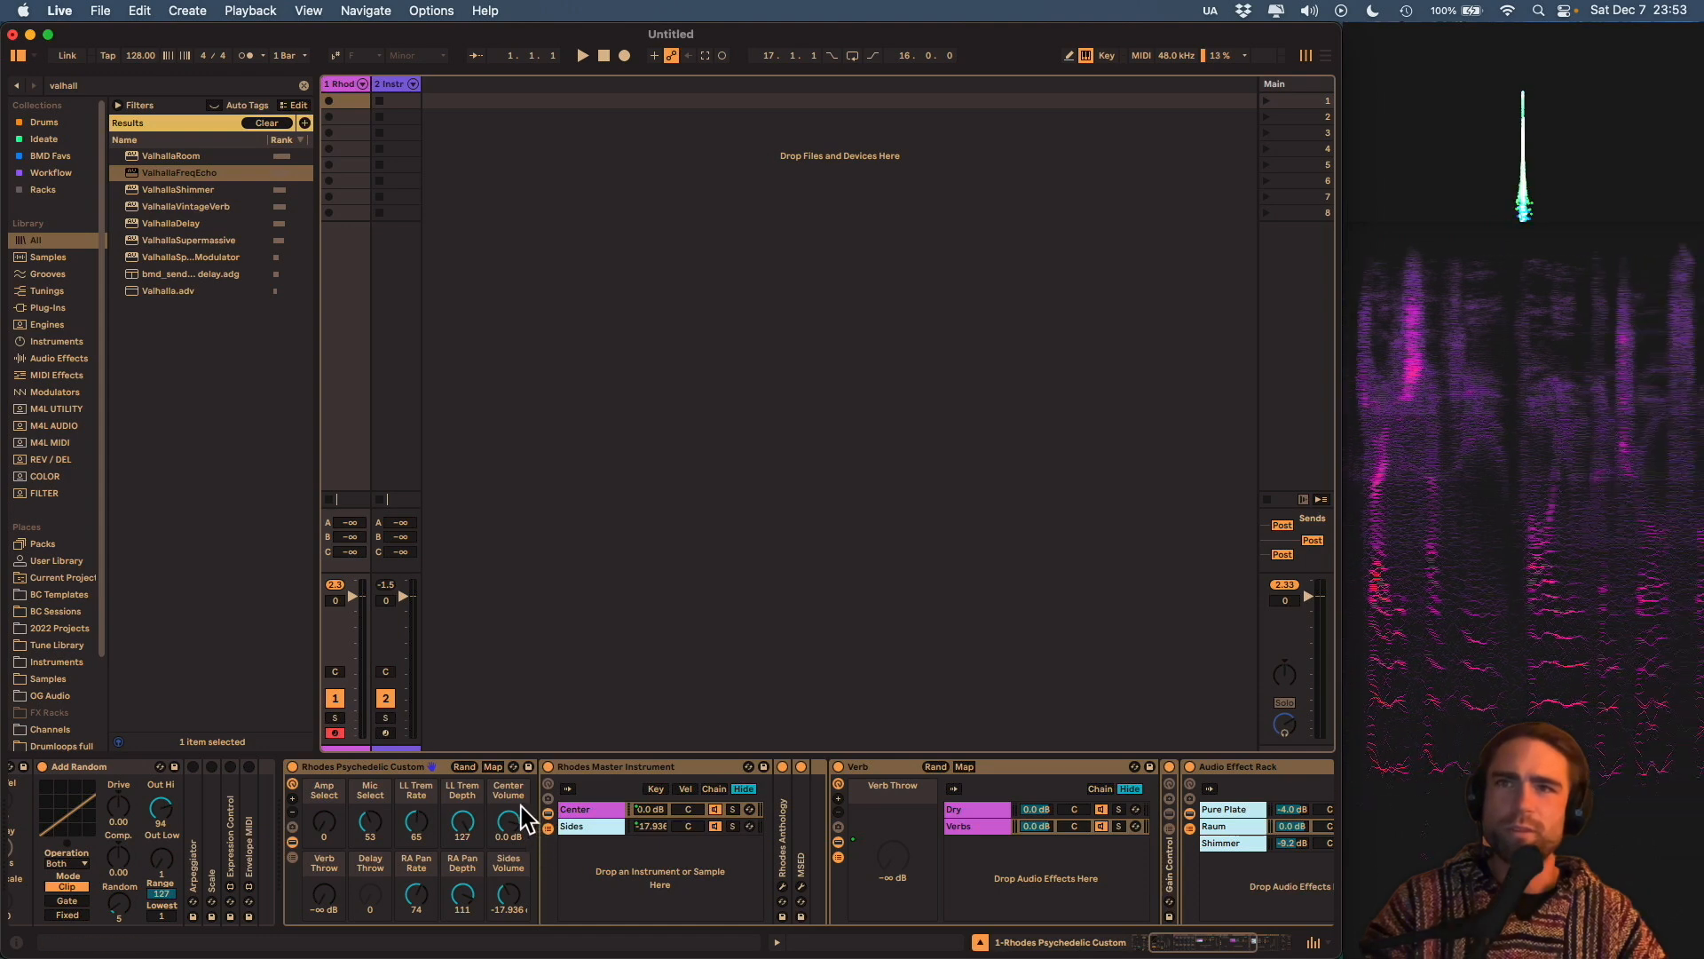
Examine the Rhodes Master Instrument's Center and Sides chains, including the Lounge Lizard and Rhodes Anthology chains in Side Layers.
{"action": "left_click", "coordinate": [579, 809]}
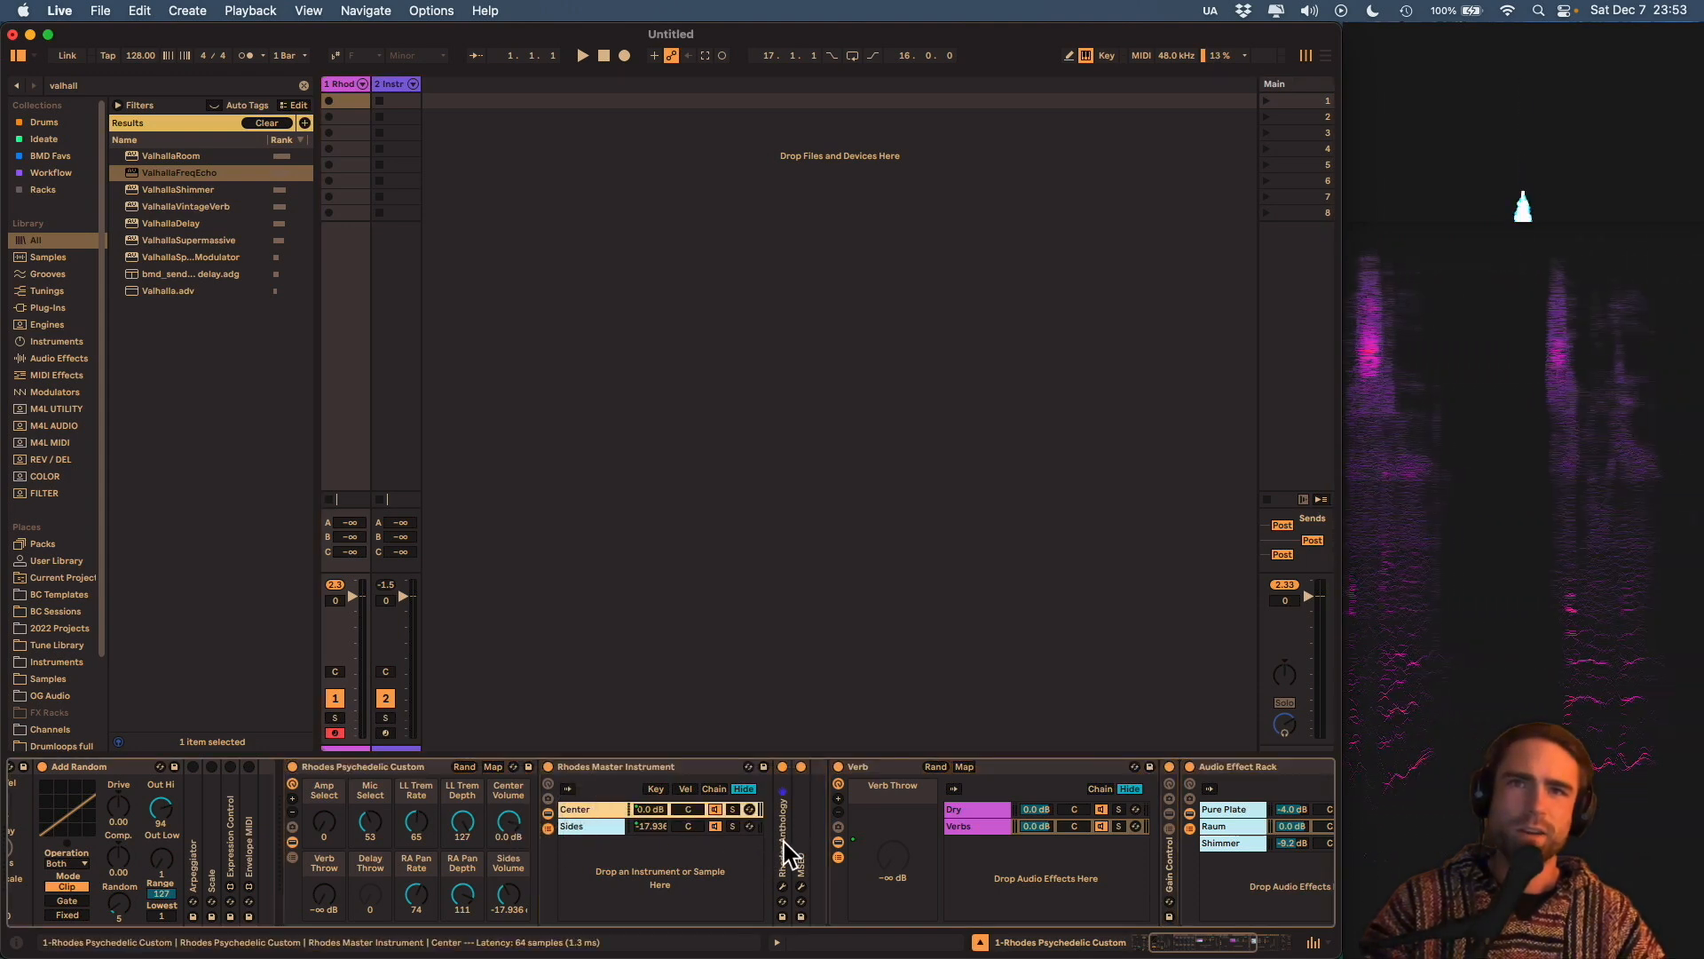
{"action": "left_click", "coordinate": [509, 821]}
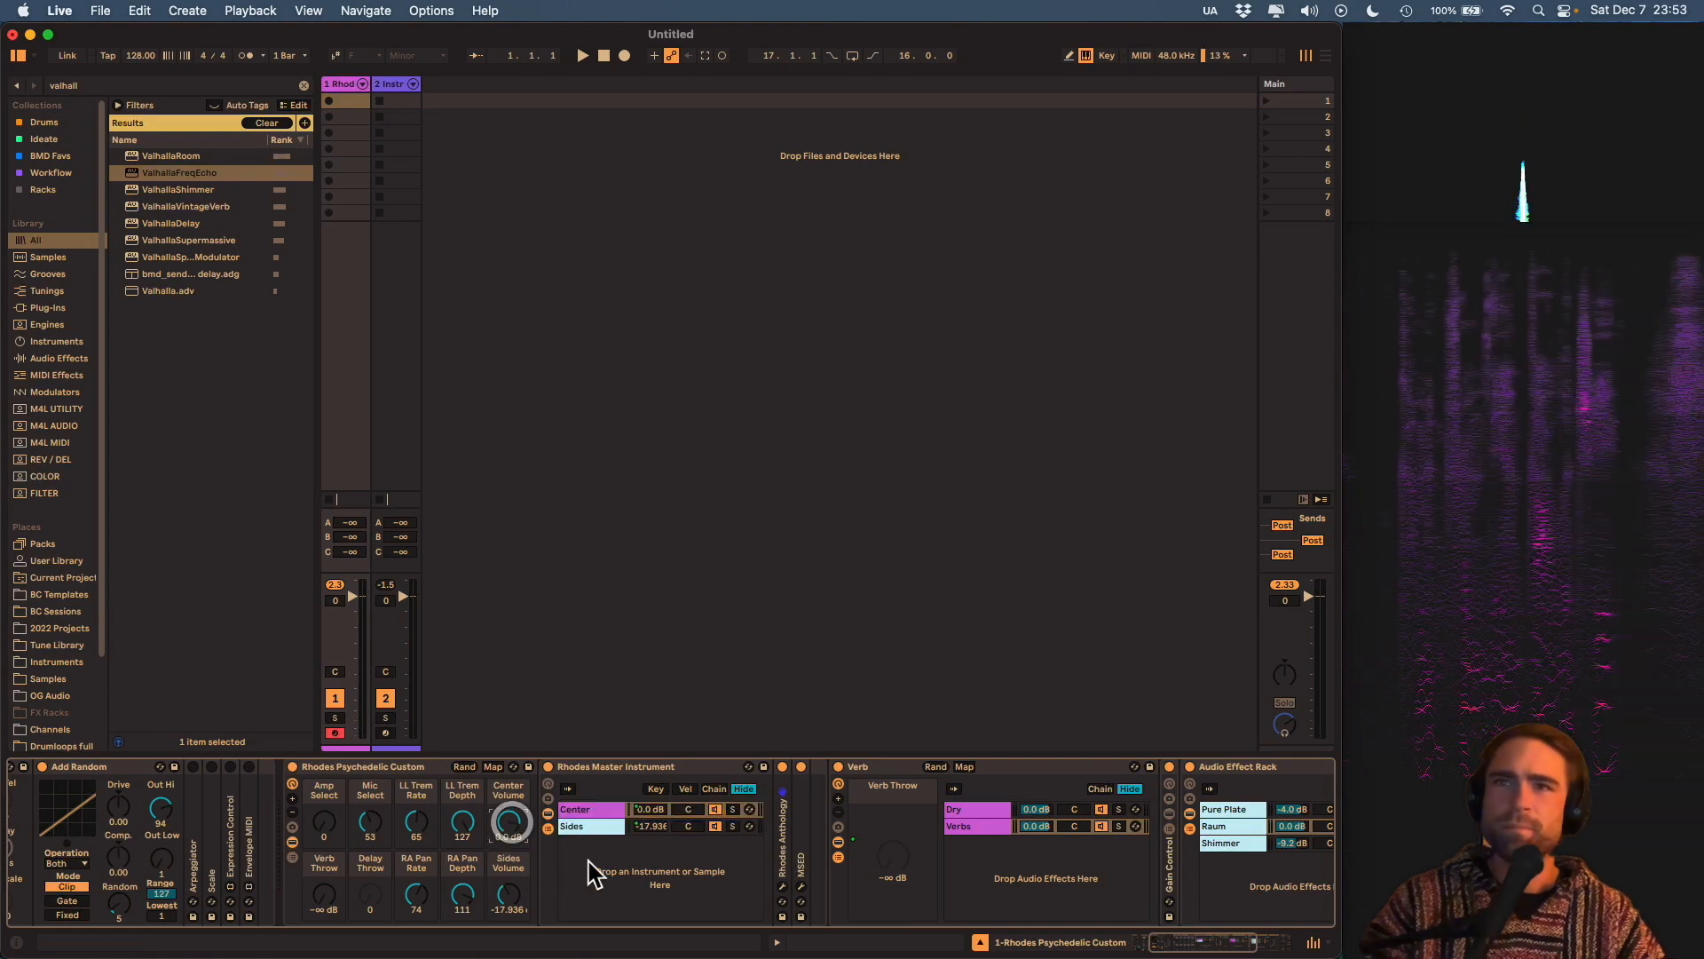
{"action": "left_click", "coordinate": [575, 826]}
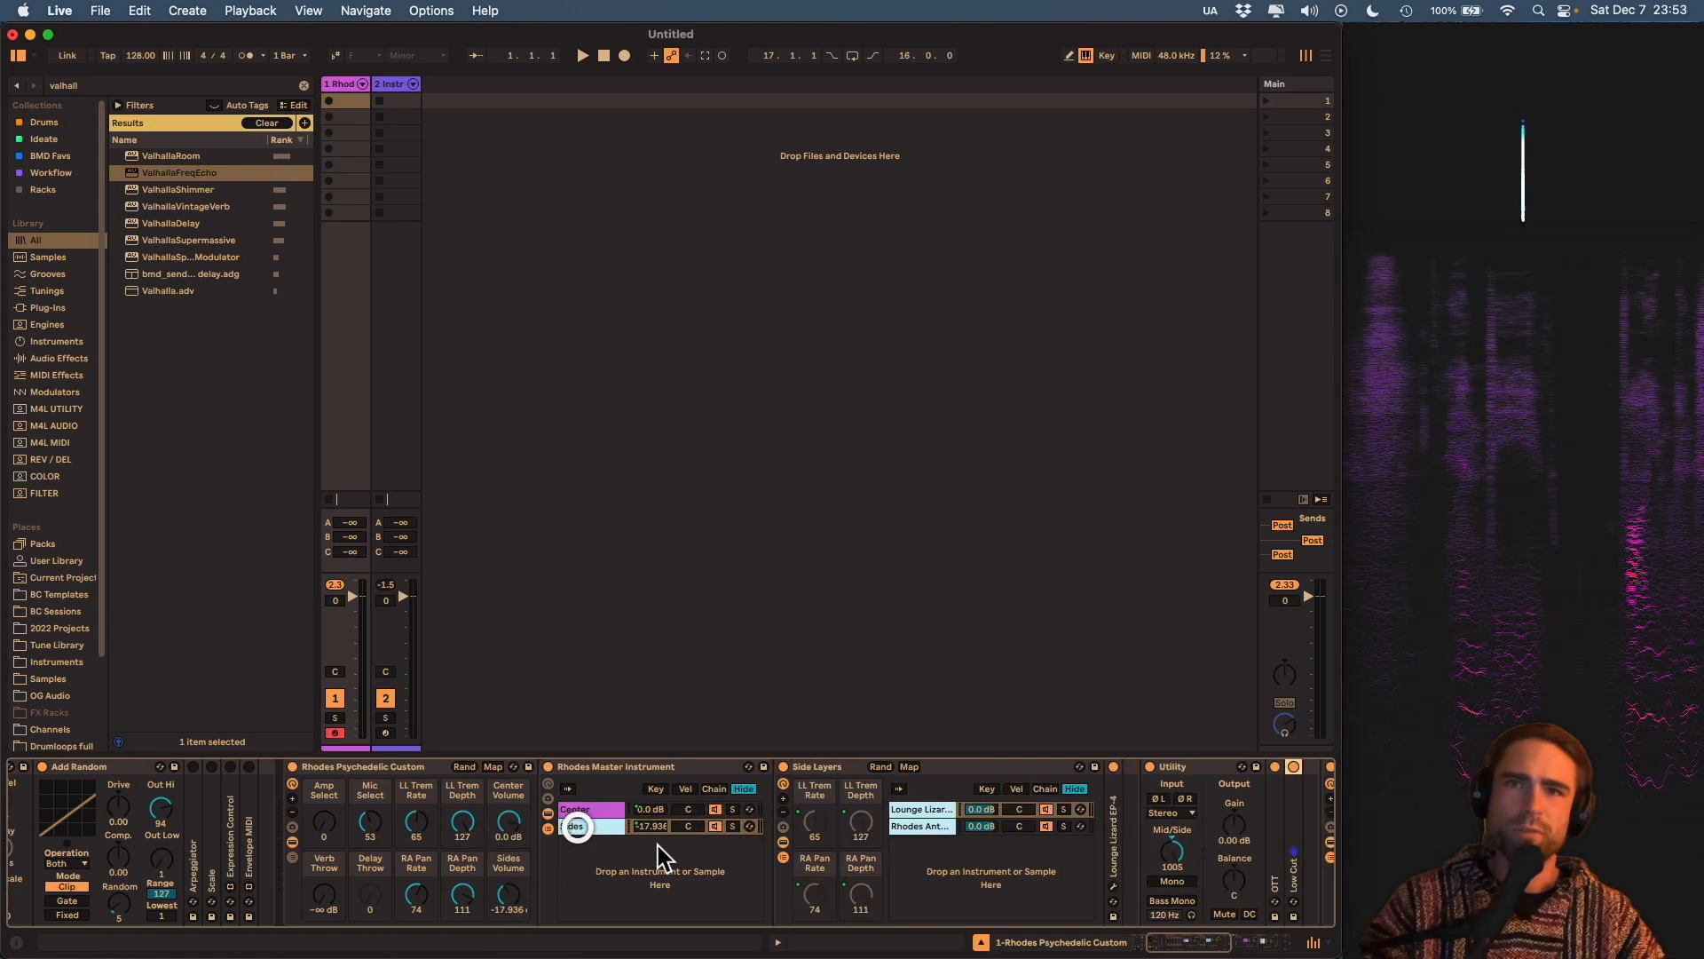
{"action": "left_click", "coordinate": [1185, 941]}
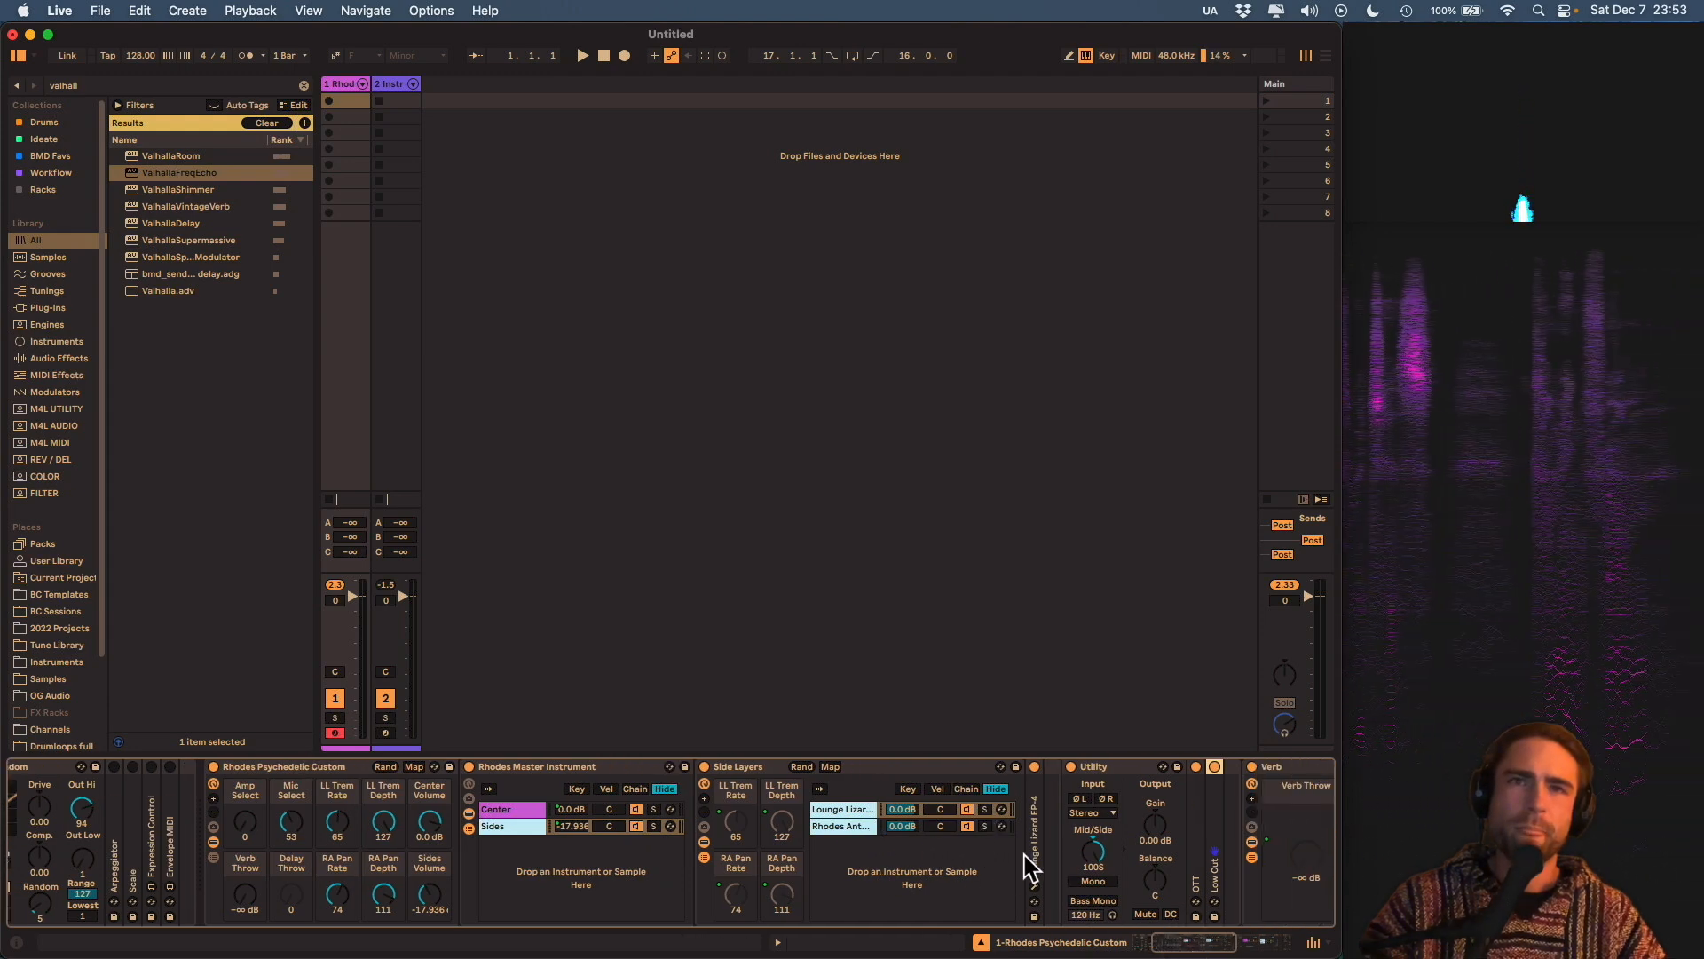
{"action": "left_click", "coordinate": [842, 826]}
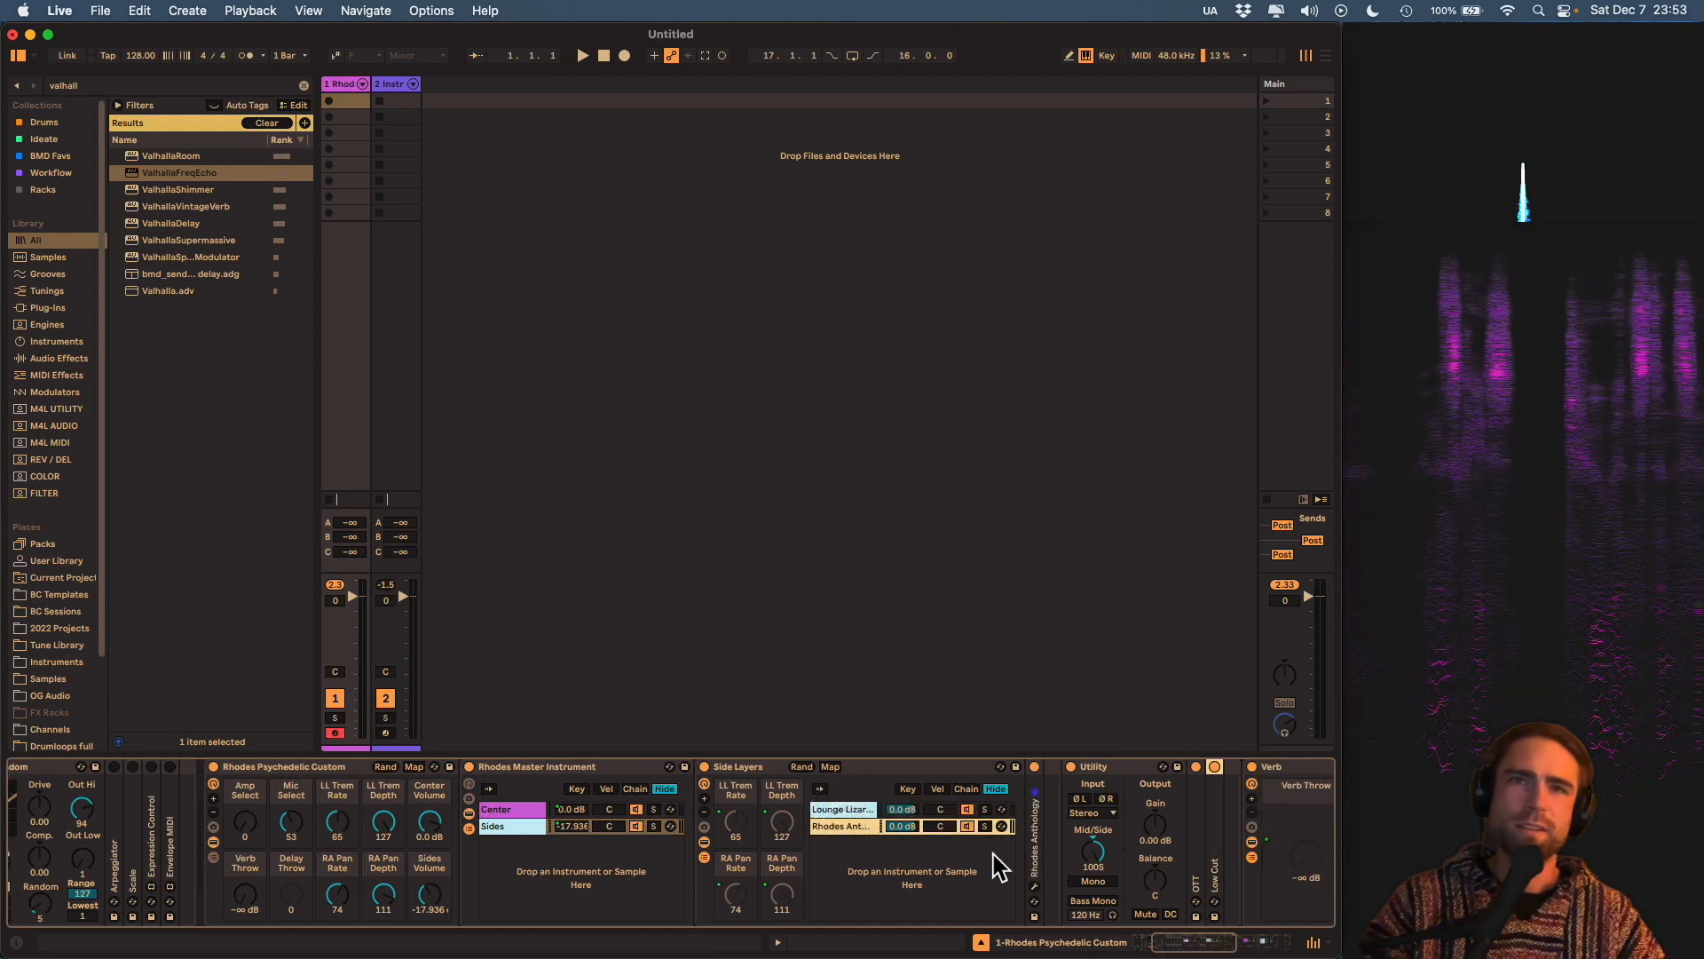
{"action": "left_click", "coordinate": [841, 808]}
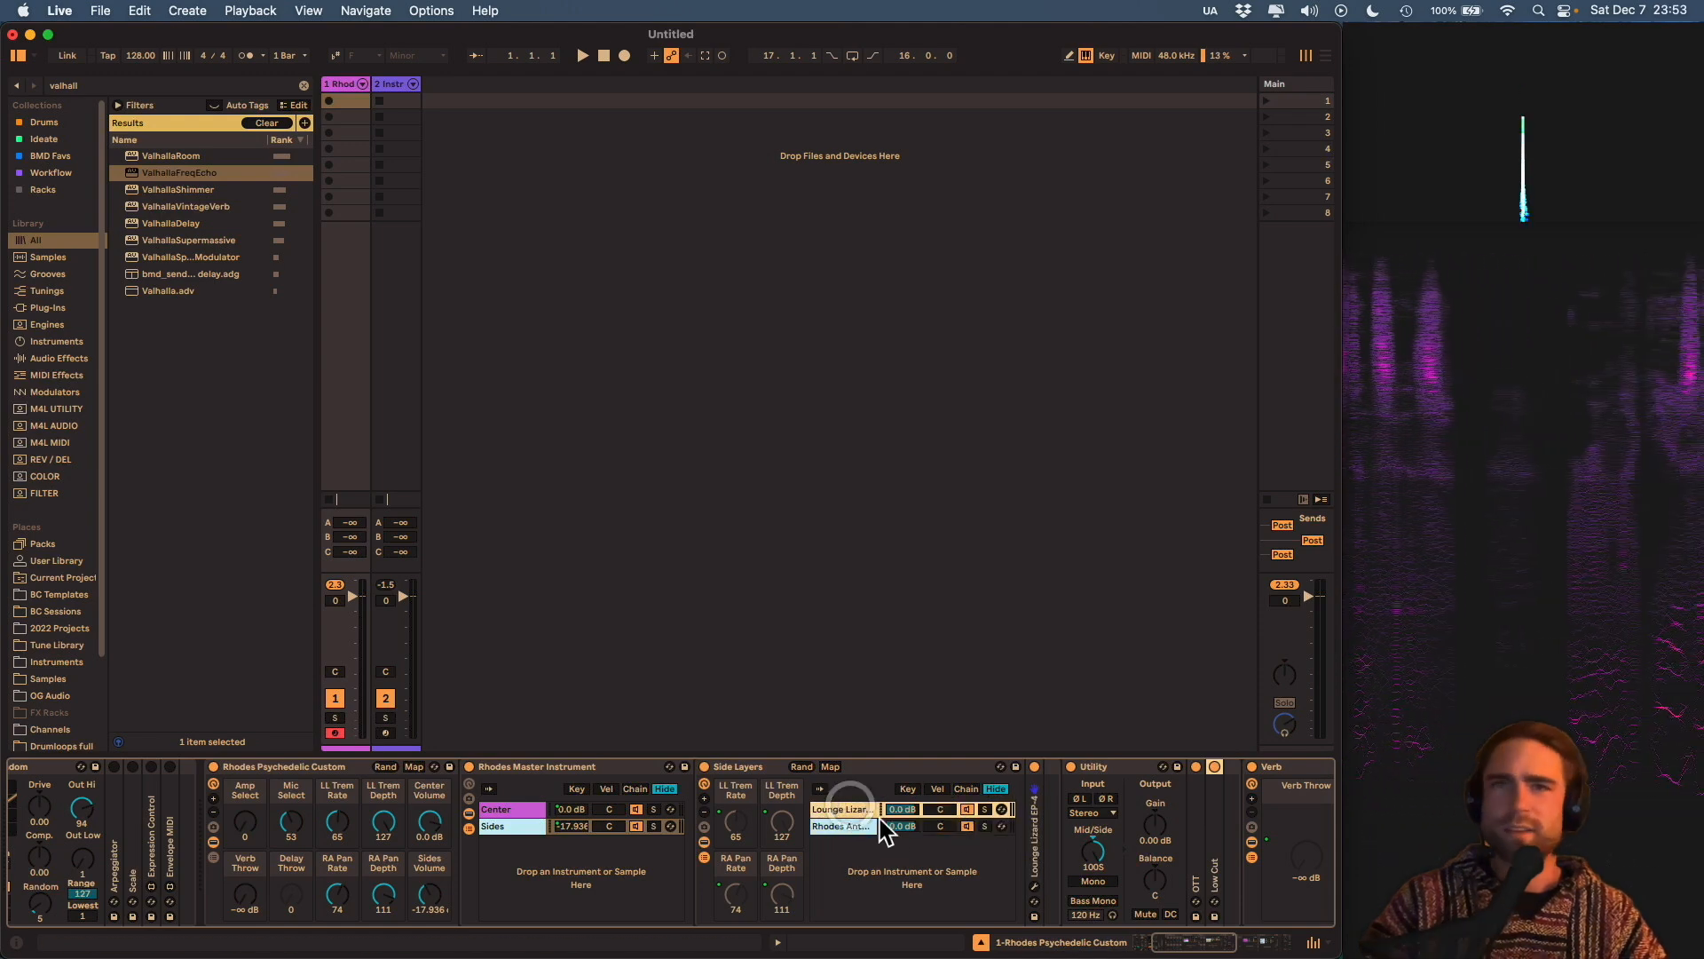
{"action": "left_click", "coordinate": [839, 827], "text": "shift"}
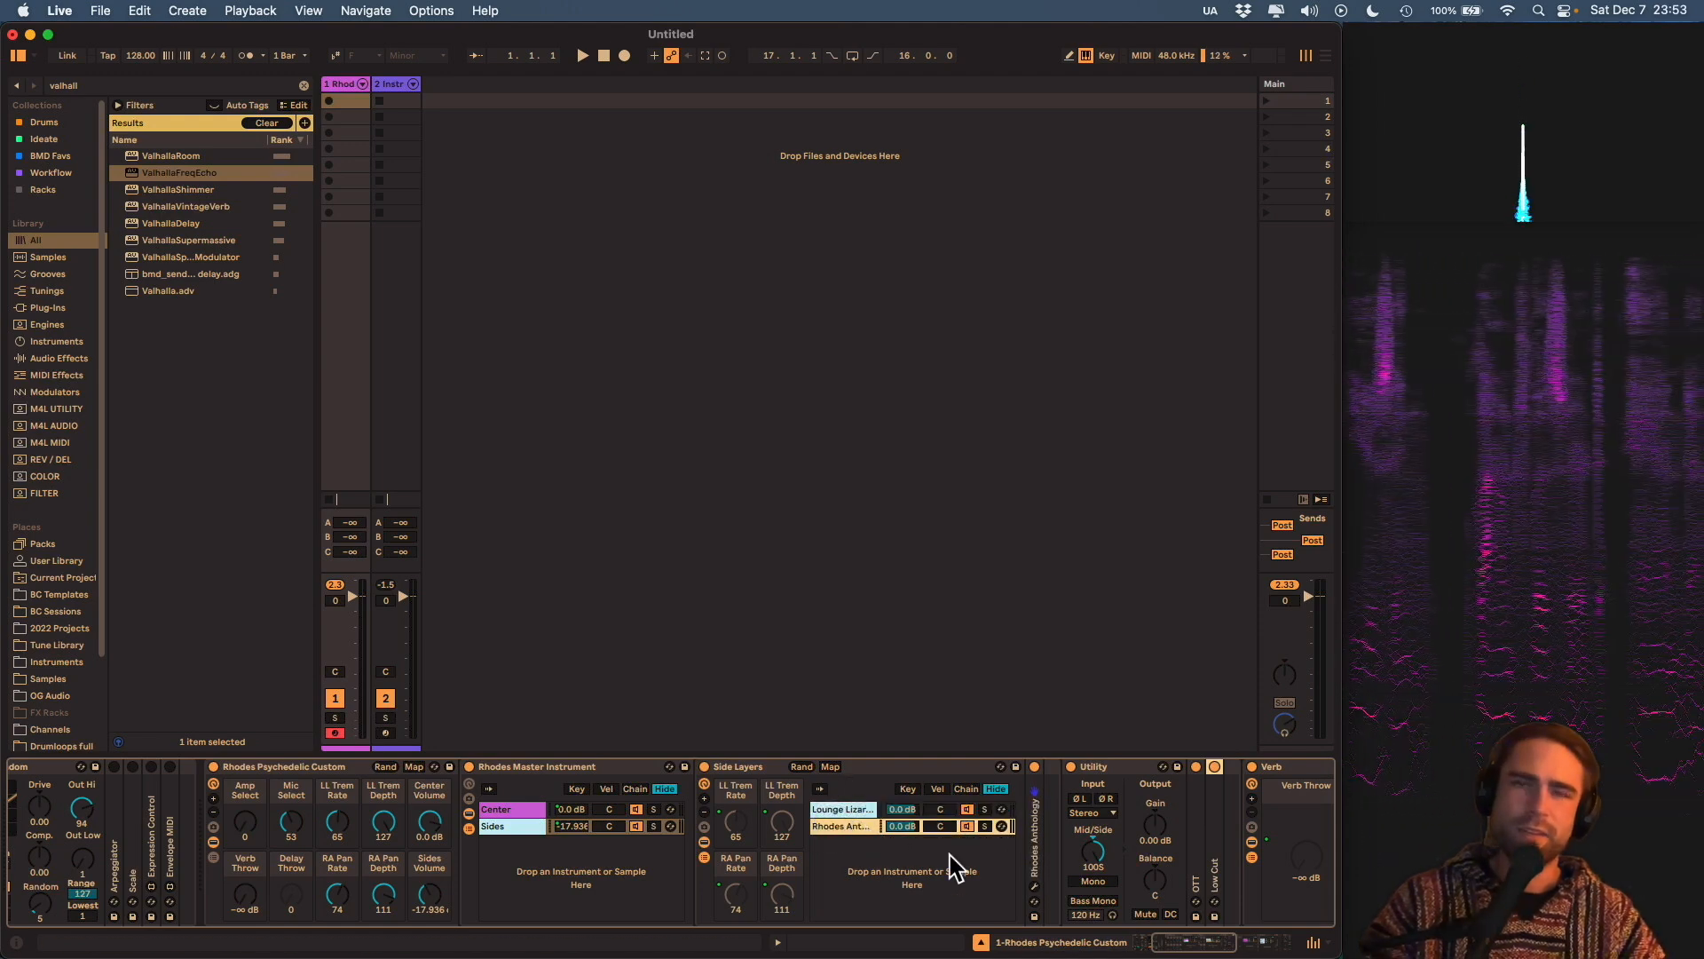
{"action": "left_click_drag", "start_coordinate": [1180, 941], "coordinate": [1185, 941]}
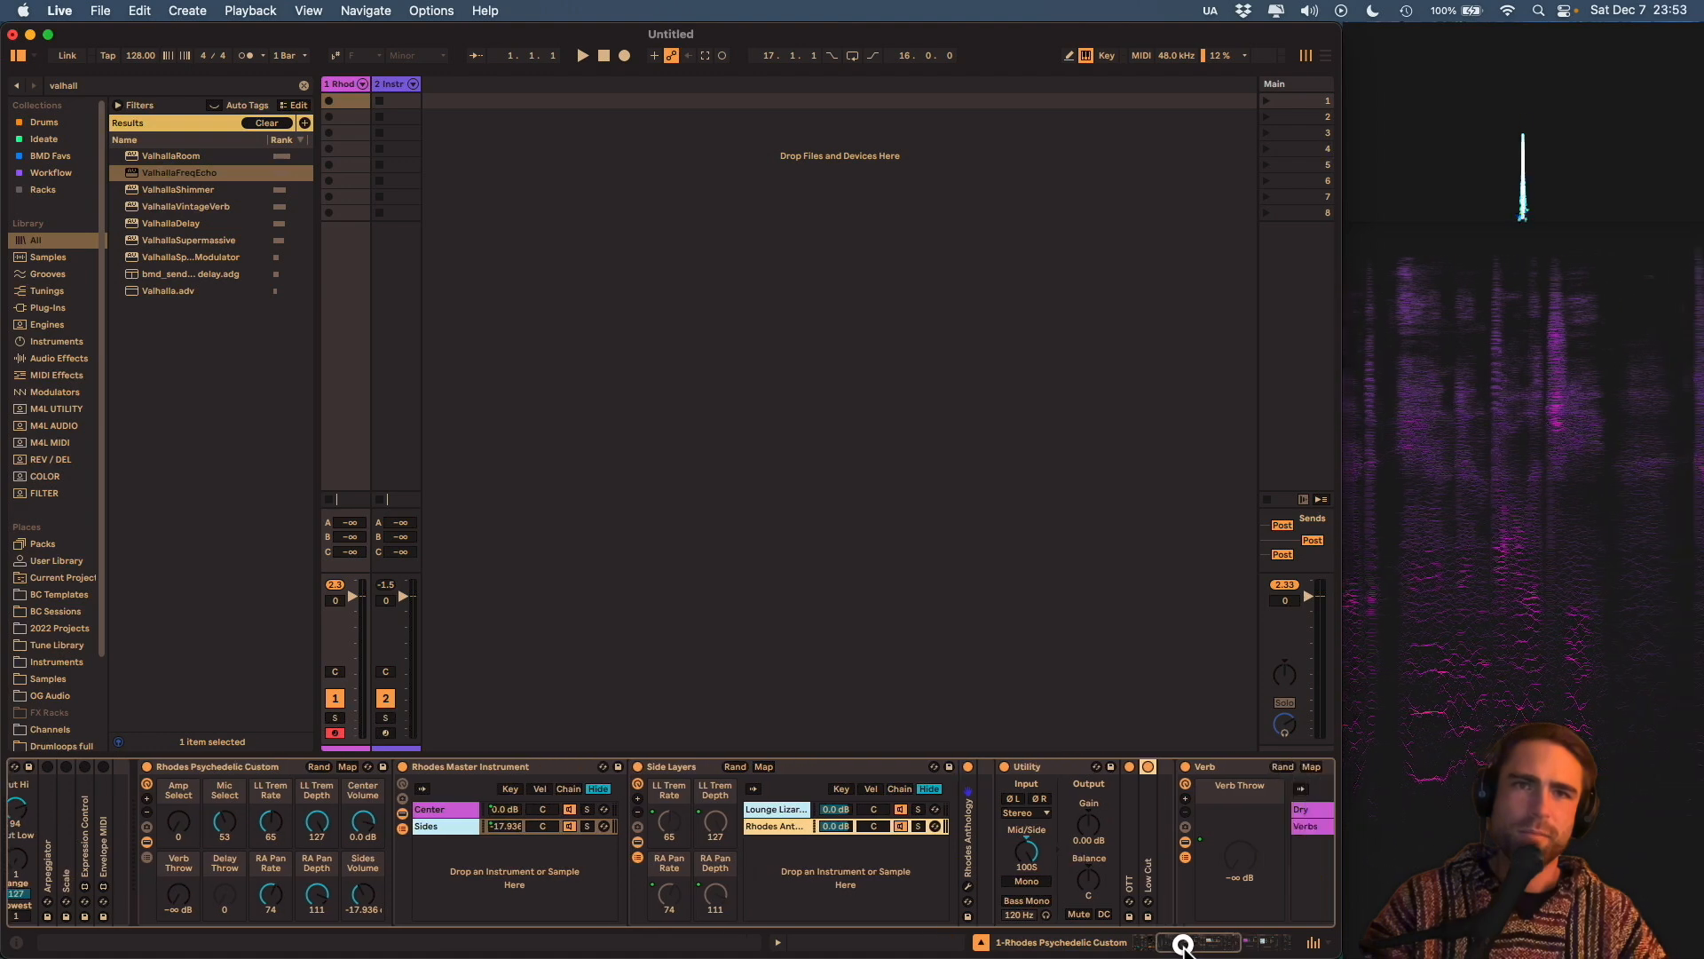
Expand the OTT and Low Cut devices behind the Sides chain's Utility to inspect their settings.
{"action": "left_click", "coordinate": [1030, 854]}
{"action": "left_click_drag", "start_coordinate": [1191, 945], "coordinate": [1209, 945]}
{"action": "double_click", "coordinate": [915, 886]}
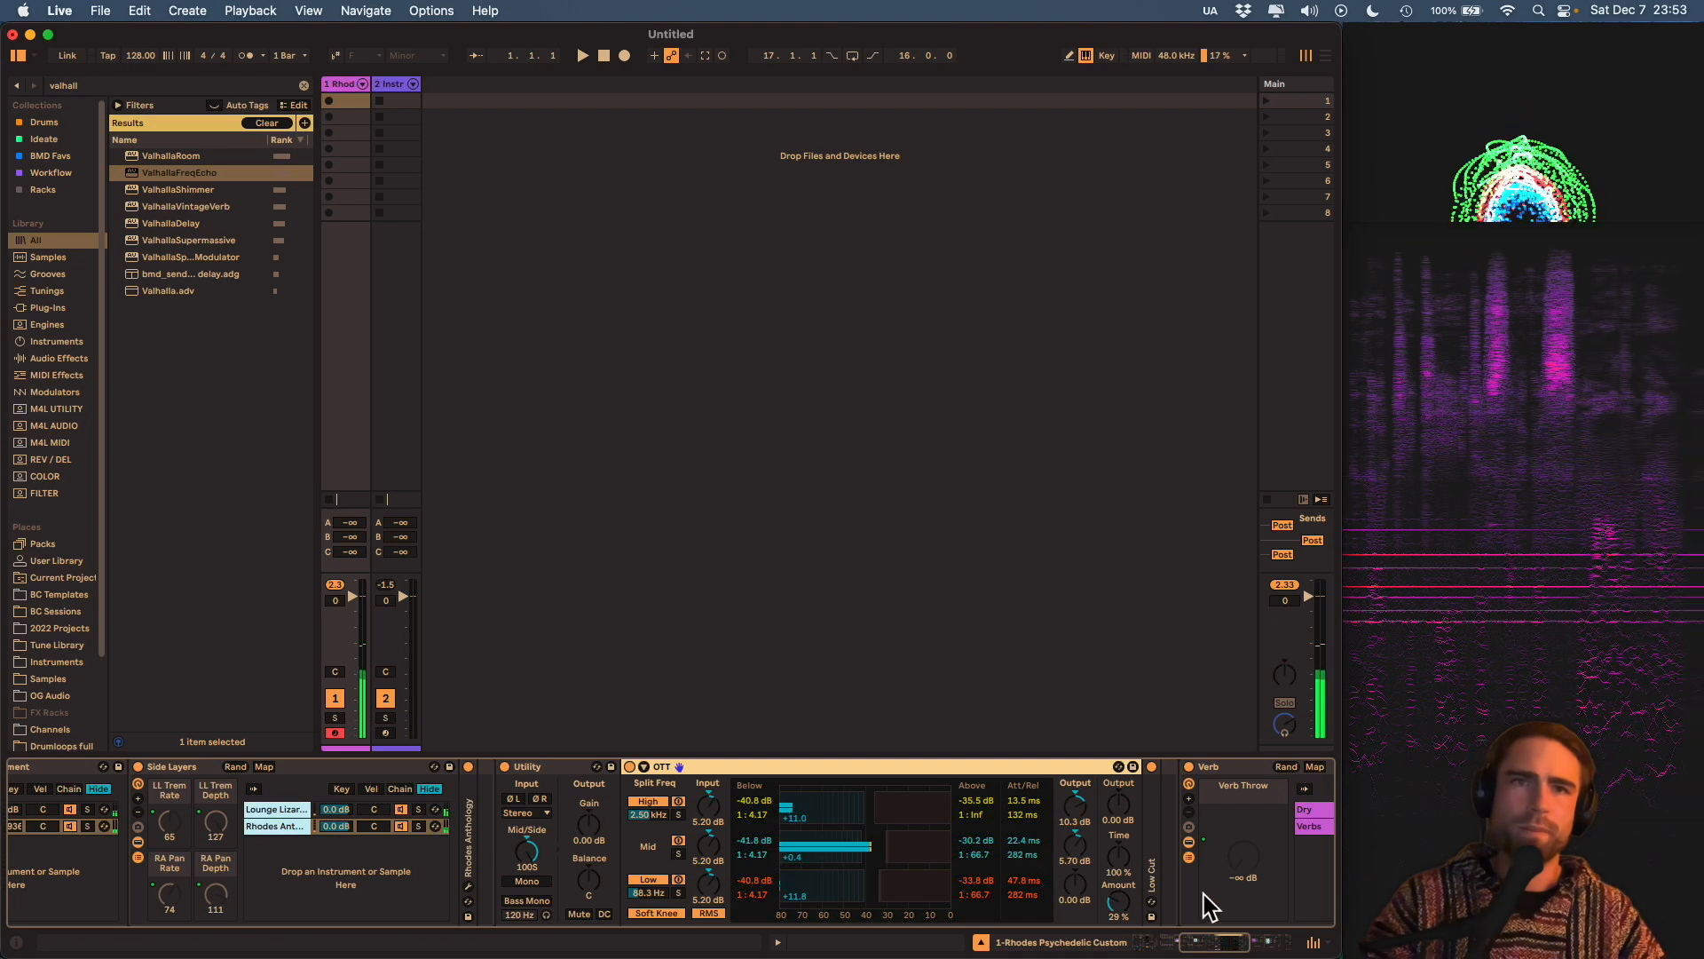
{"action": "double_click", "coordinate": [1152, 857]}
{"action": "left_click_drag", "start_coordinate": [1198, 943], "coordinate": [1237, 944]}
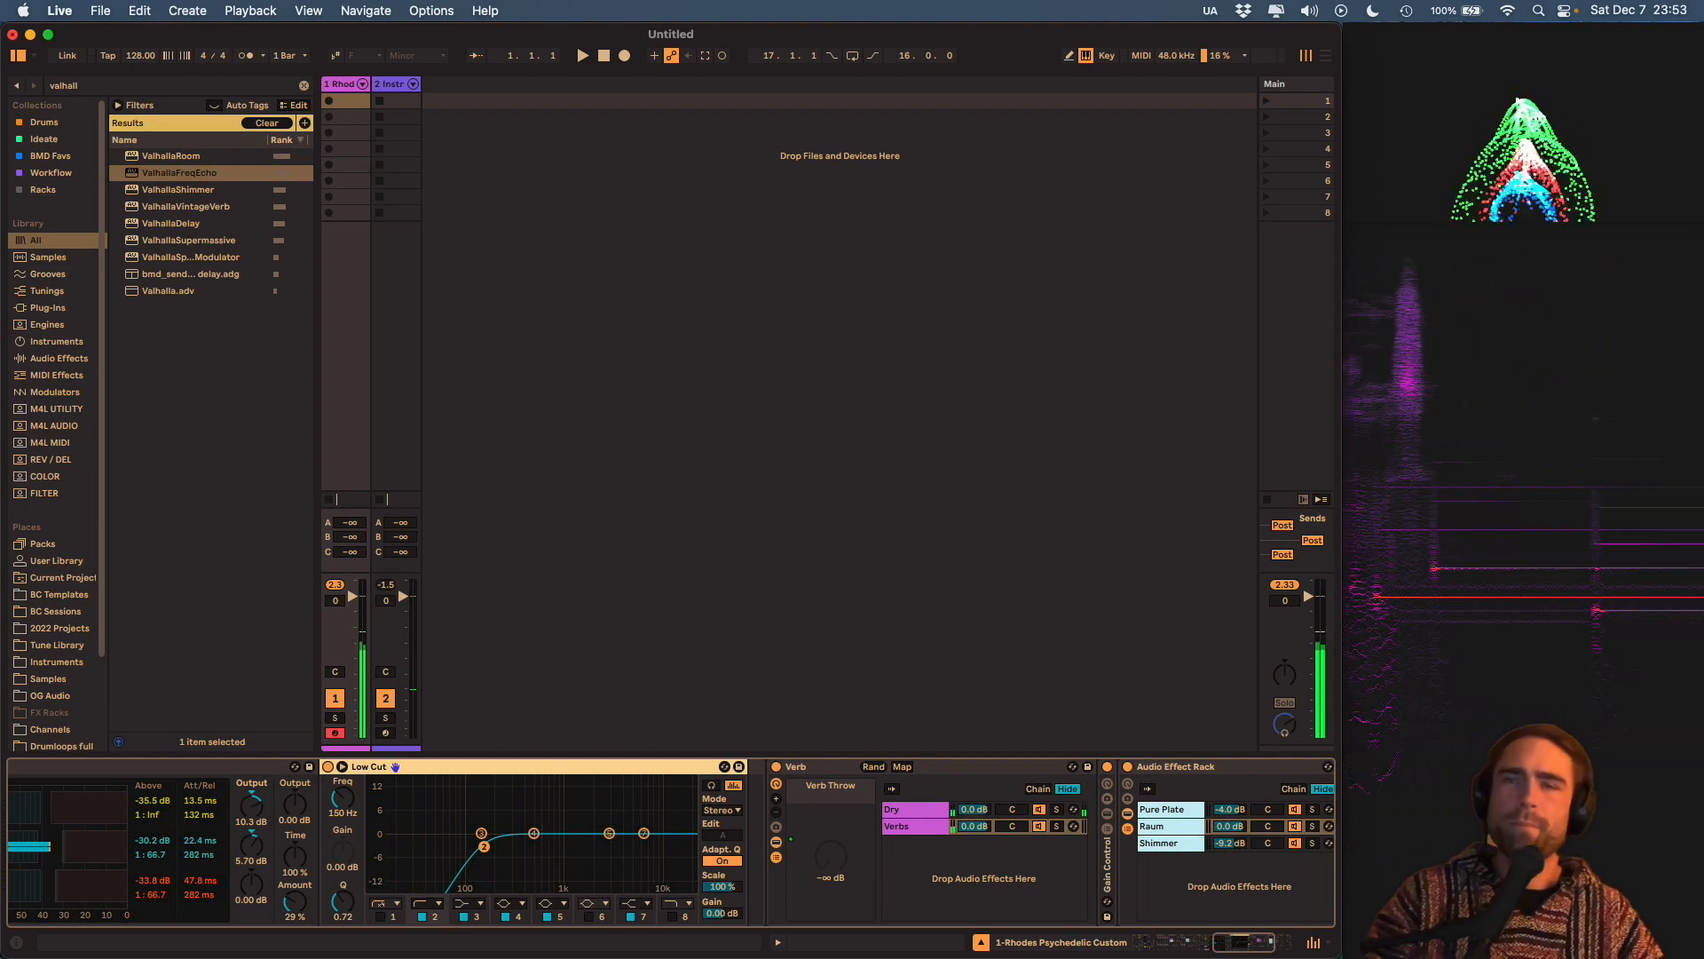
{"action": "left_click", "coordinate": [1192, 950]}
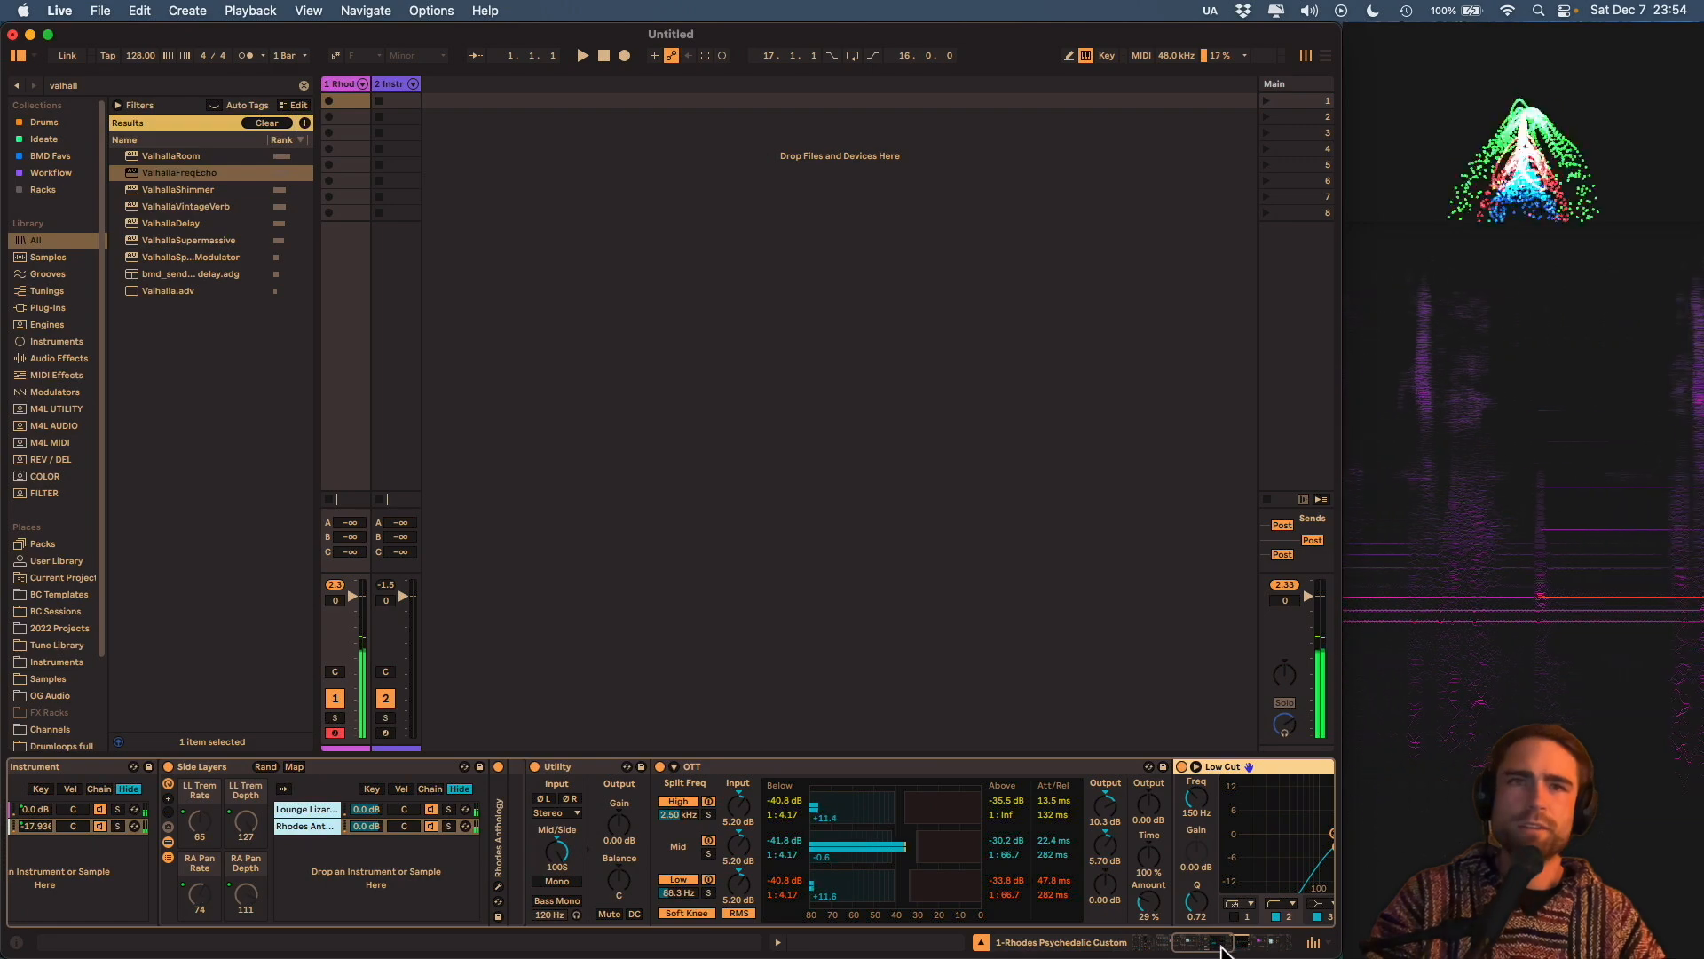
Try the Sides Volume macro at -4.077 dB, and settle on -6.912 dB.
{"action": "left_click", "coordinate": [1181, 945]}
{"action": "left_click_drag", "start_coordinate": [506, 901], "coordinate": [510, 889]}
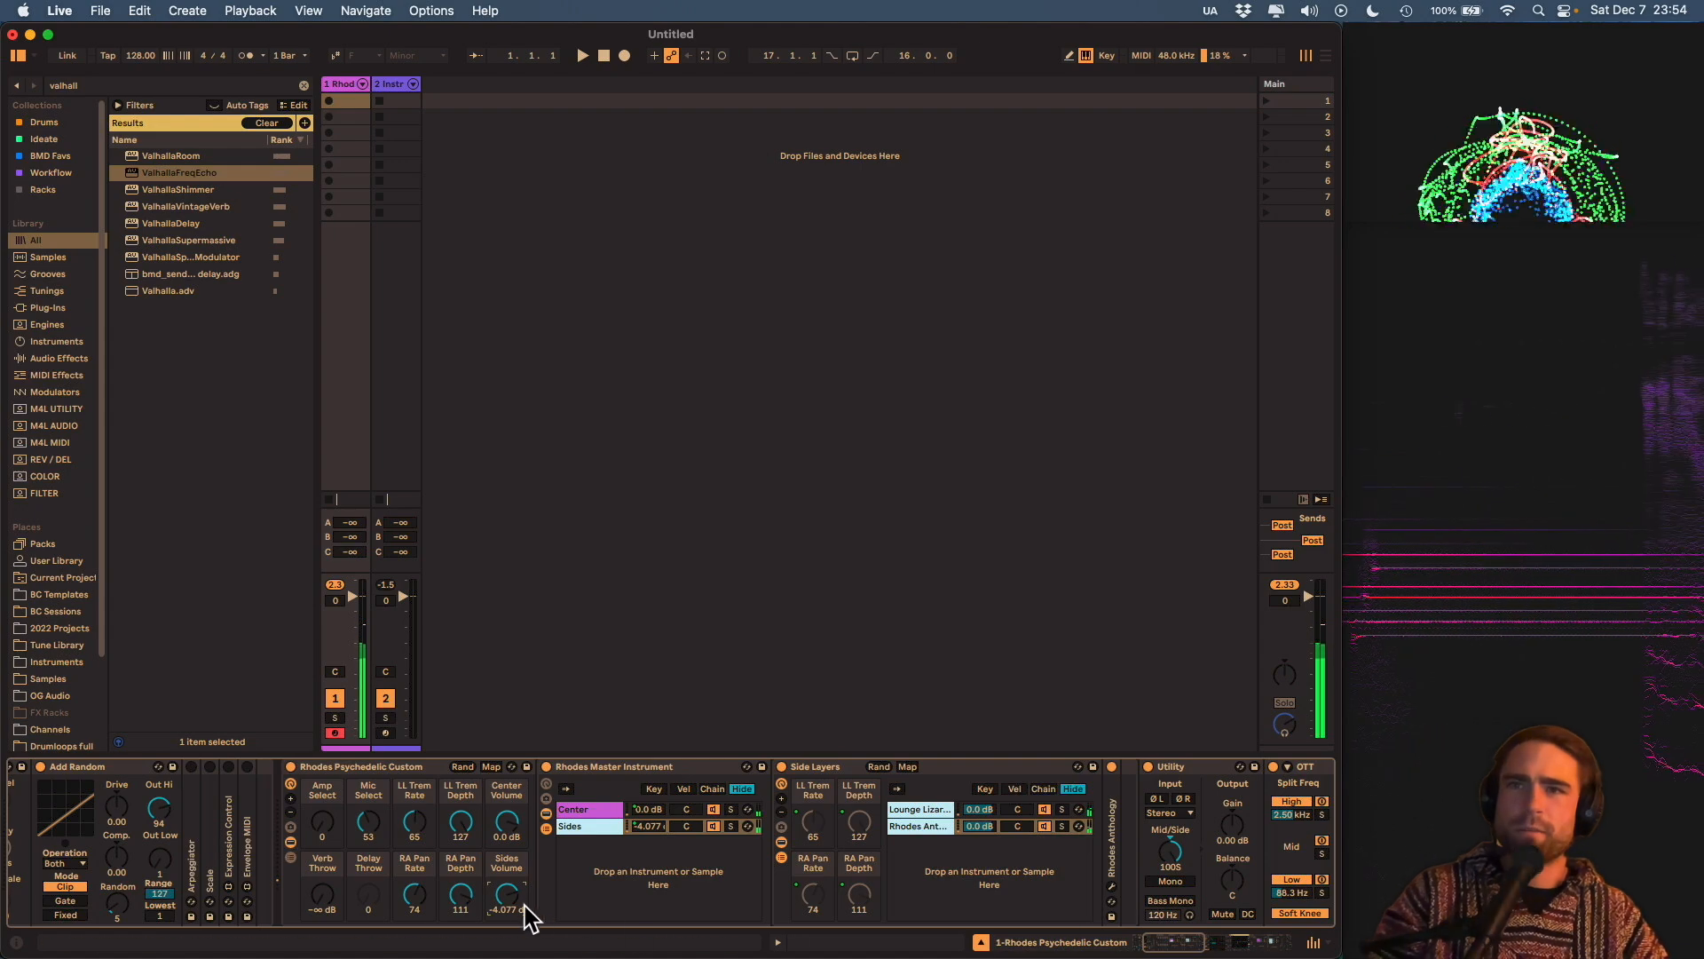
{"action": "left_click_drag", "start_coordinate": [510, 898], "coordinate": [511, 904]}
Raise the Verb Throw macro of the Rhodes Psychedelic Custom rack to -27.9 dB and on to -8.27 dB.
{"action": "mouse_move", "coordinate": [1168, 938]}
{"action": "left_mouse_down"}
{"action": "mouse_move", "coordinate": [1231, 939]}
{"action": "mouse_move", "coordinate": [1158, 939]}
{"action": "left_mouse_up"}
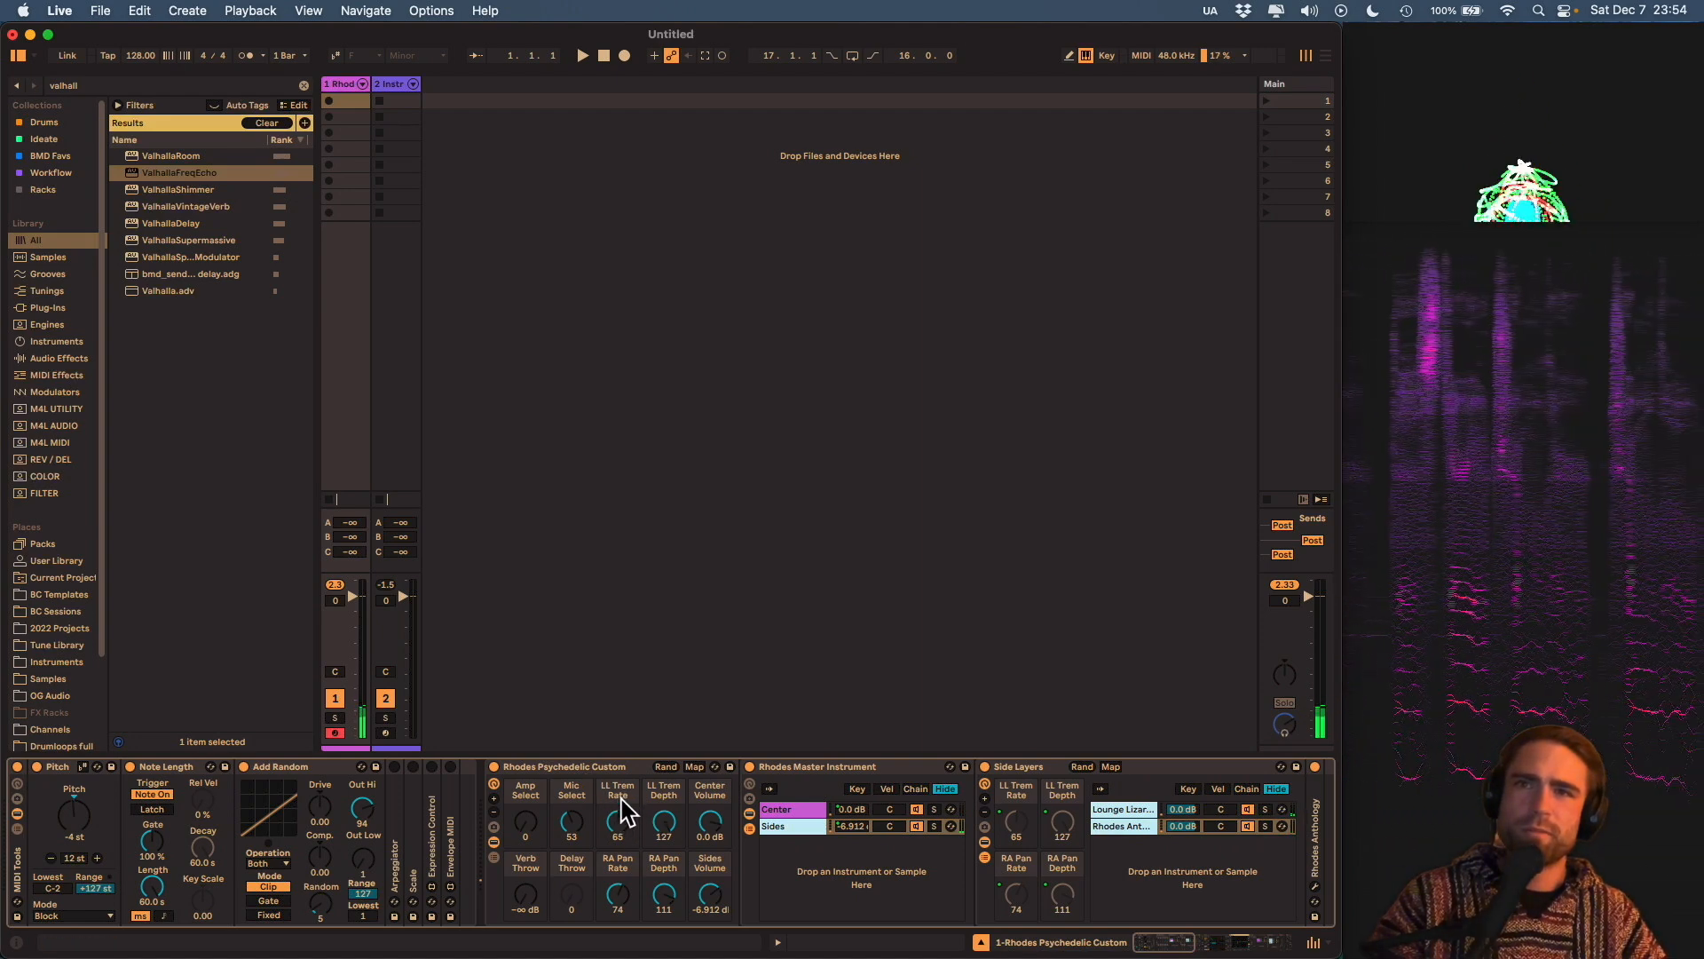
{"action": "left_click", "coordinate": [623, 822]}
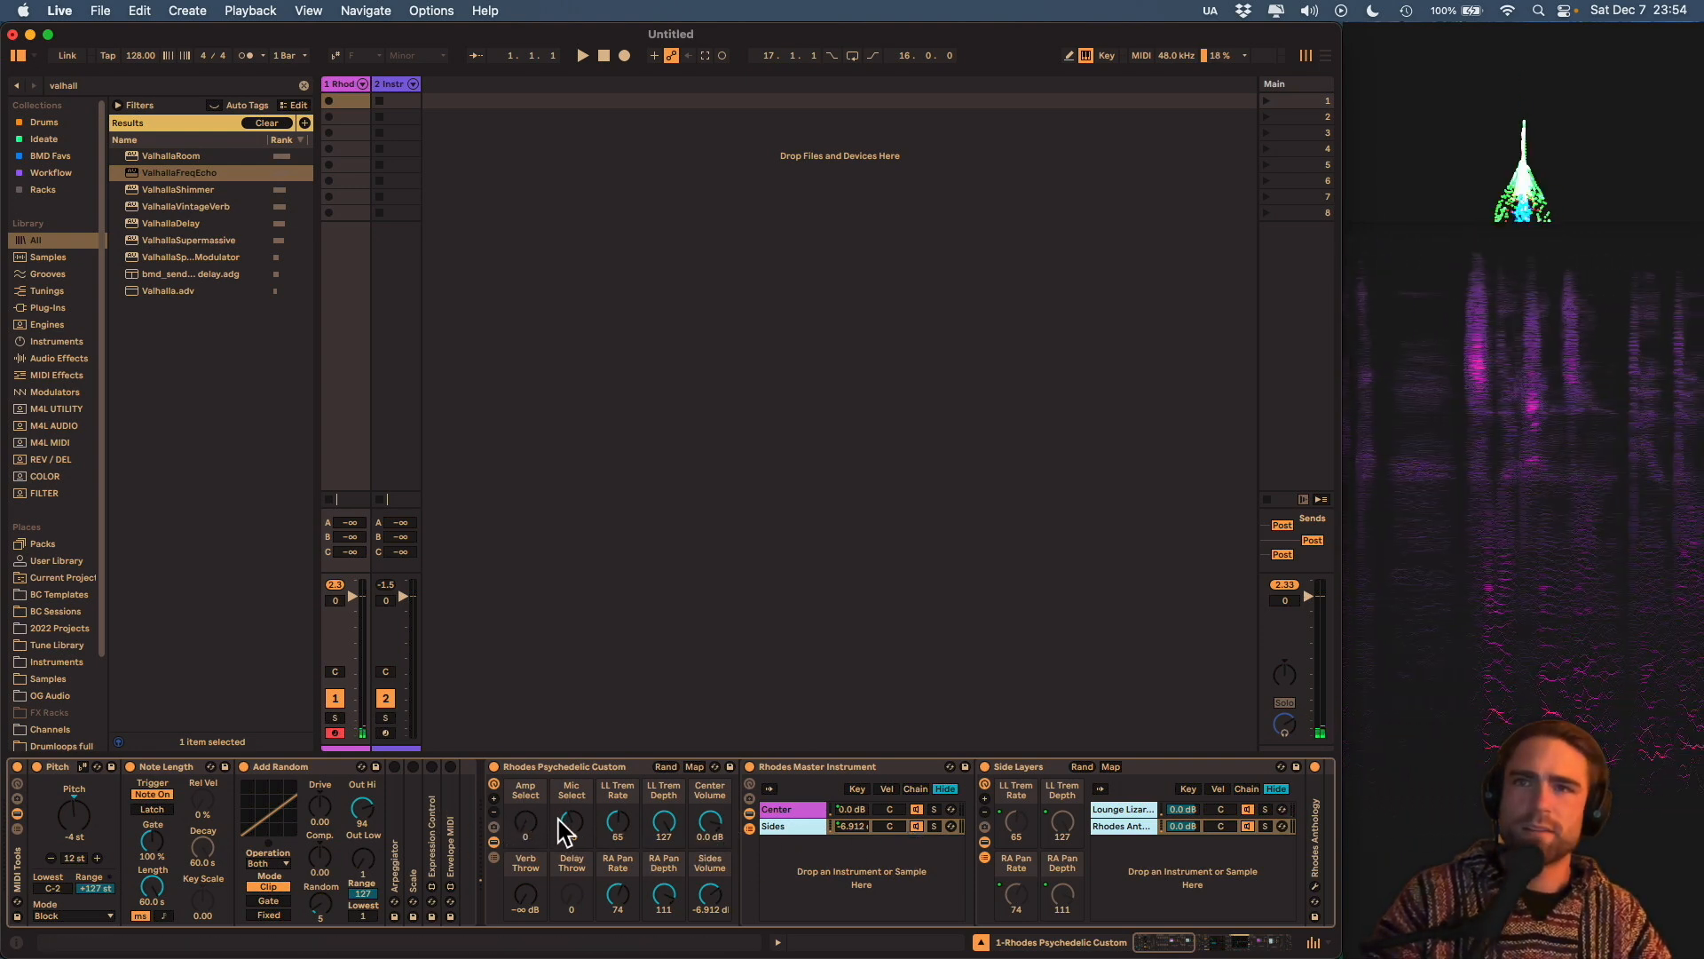
{"action": "left_click_drag", "start_coordinate": [529, 901], "coordinate": [527, 890]}
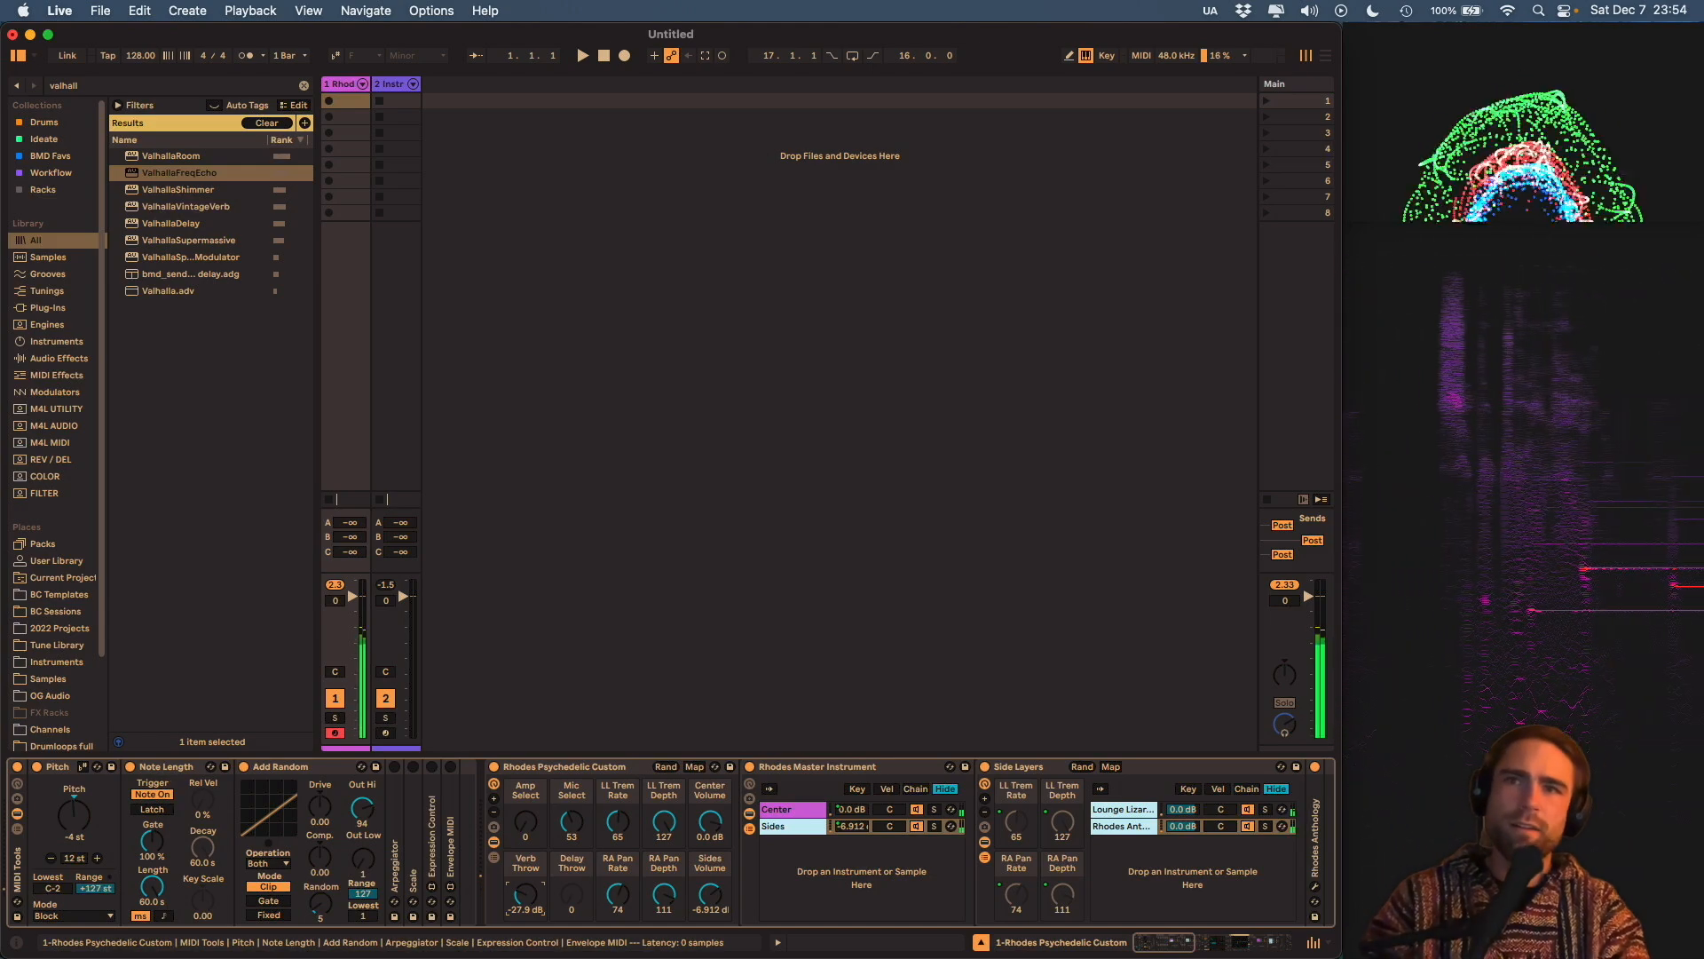
{"action": "mouse_move", "coordinate": [523, 899]}
{"action": "left_mouse_down"}
{"action": "mouse_move", "coordinate": [521, 882]}
{"action": "mouse_move", "coordinate": [522, 906]}
{"action": "left_mouse_up"}
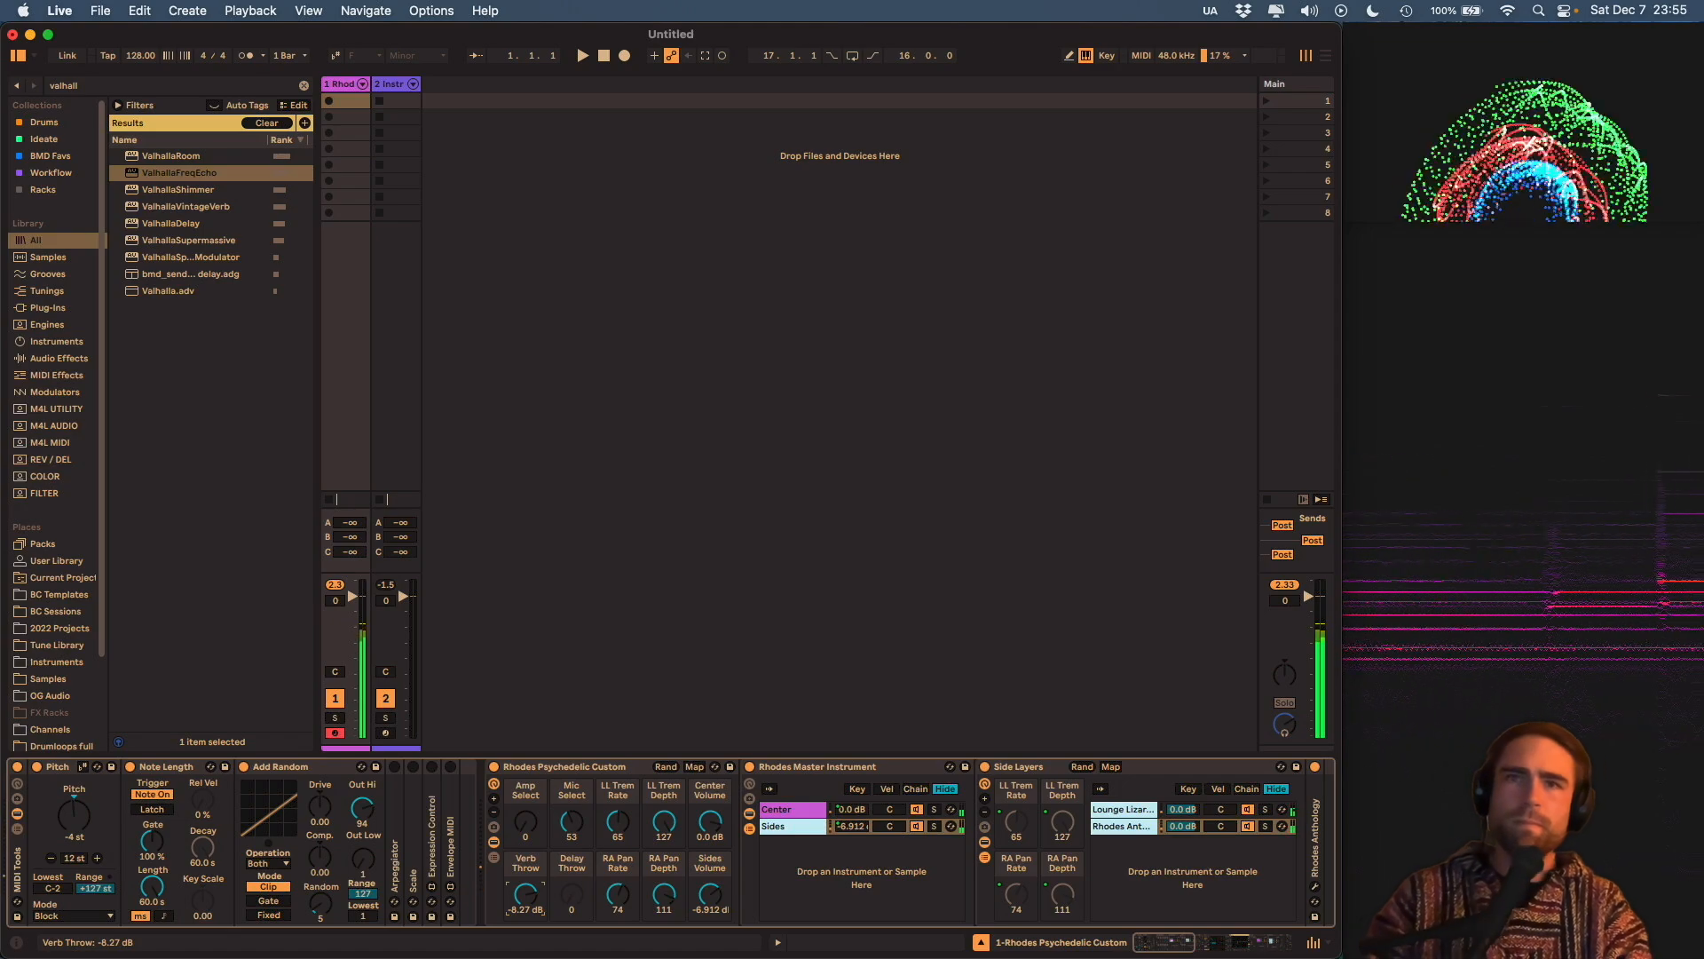
Inspect the Dry and Verbs chains inside the Verb rack.
{"action": "left_click_drag", "start_coordinate": [1150, 941], "coordinate": [1252, 928]}
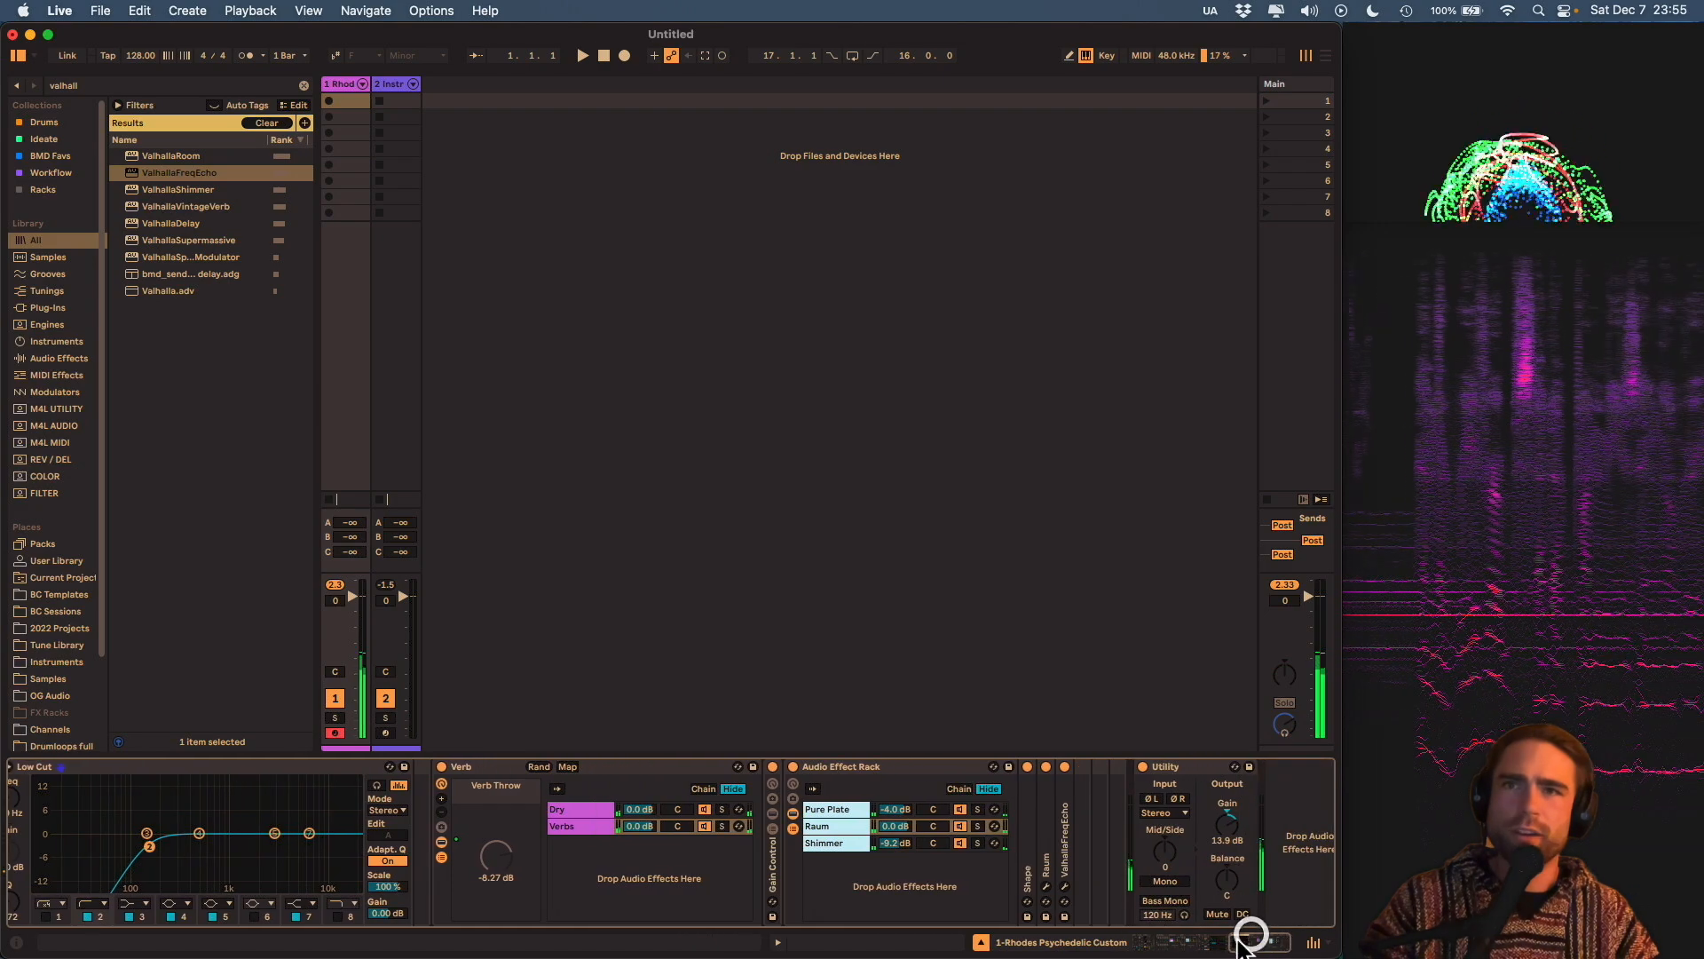
{"action": "left_click", "coordinate": [569, 809]}
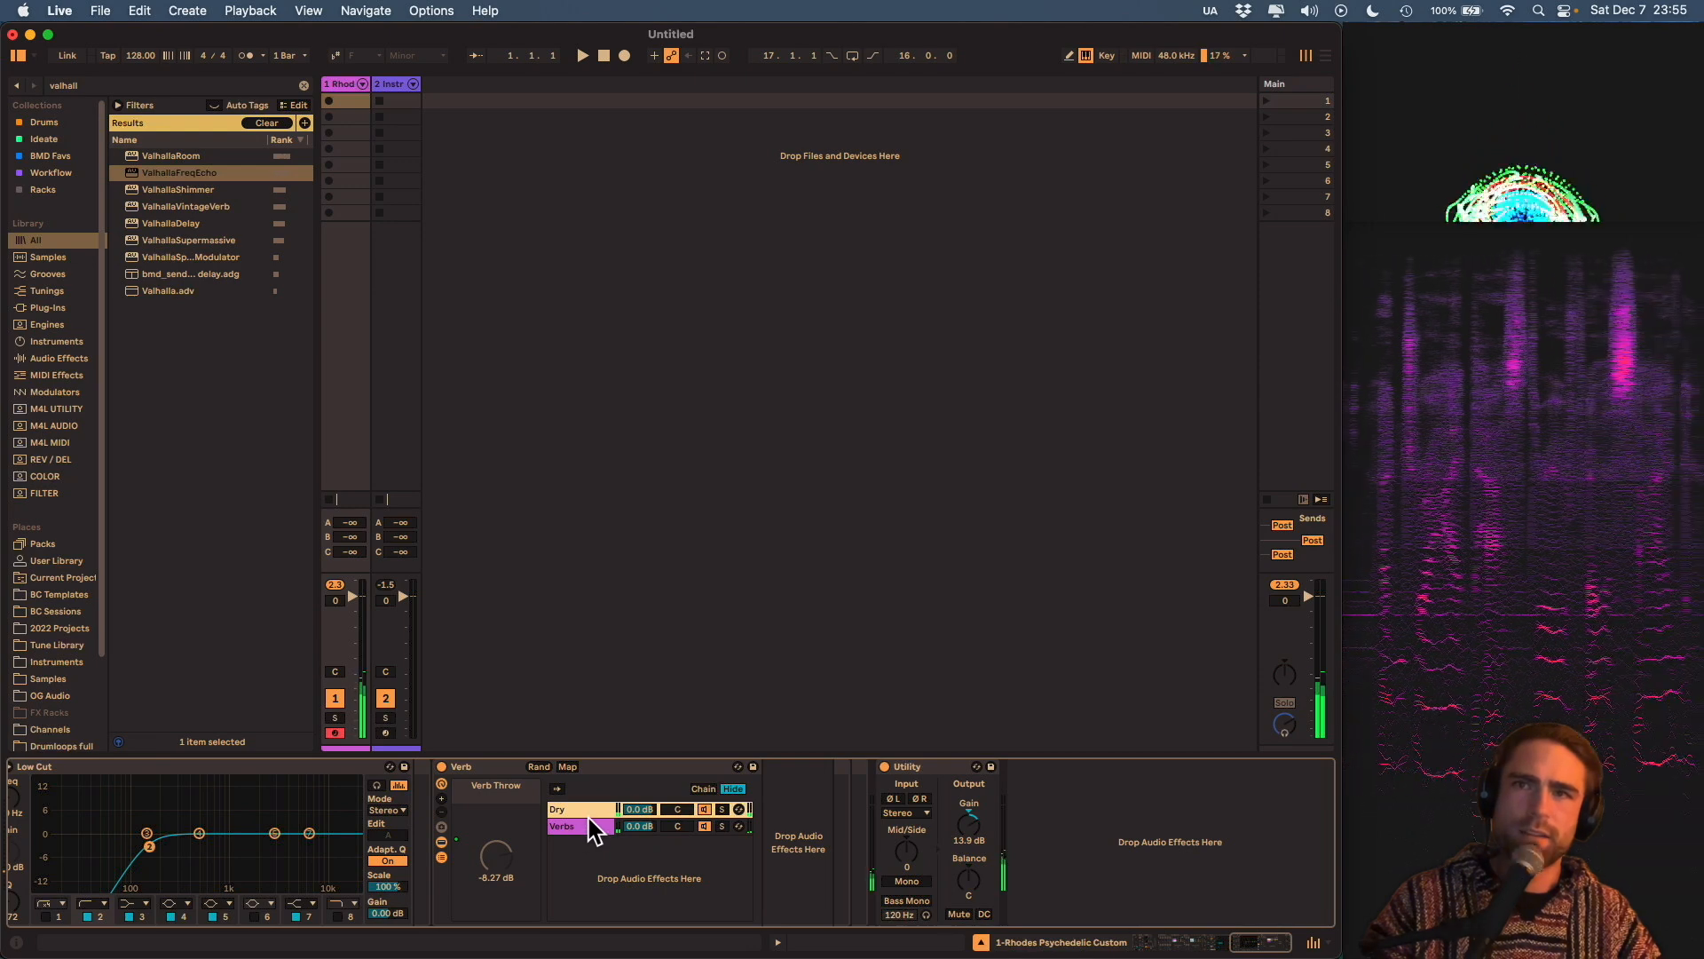
{"action": "left_click", "coordinate": [575, 829]}
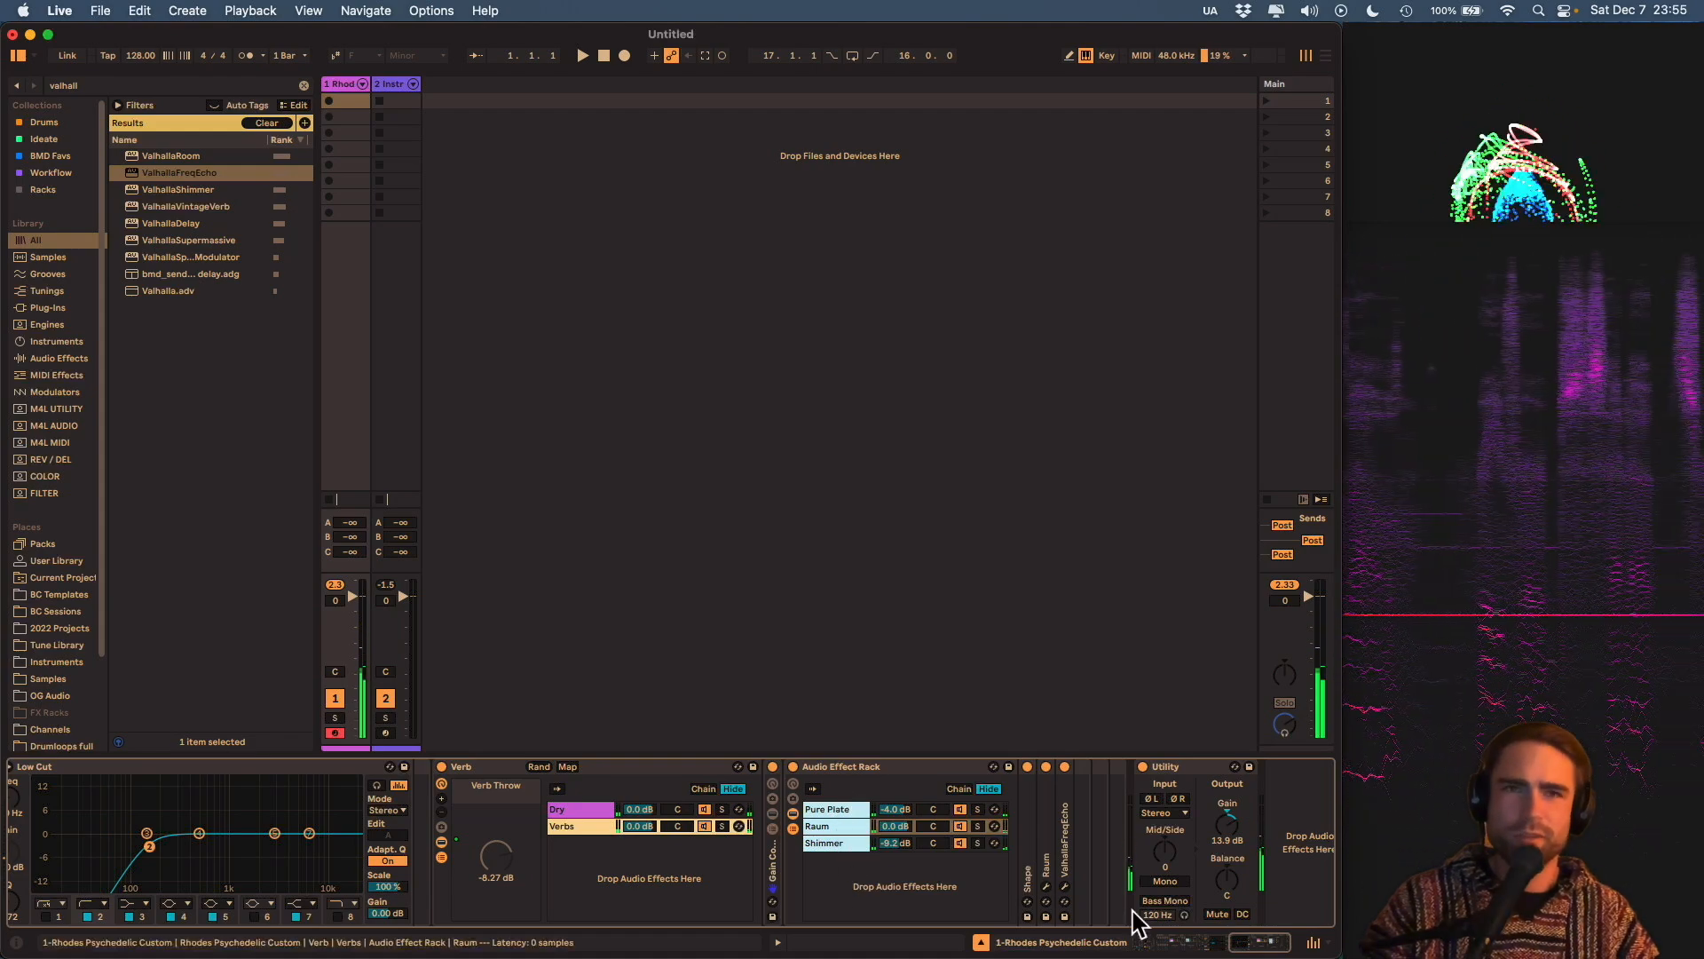
{"action": "left_click_drag", "start_coordinate": [1241, 942], "coordinate": [1261, 938]}
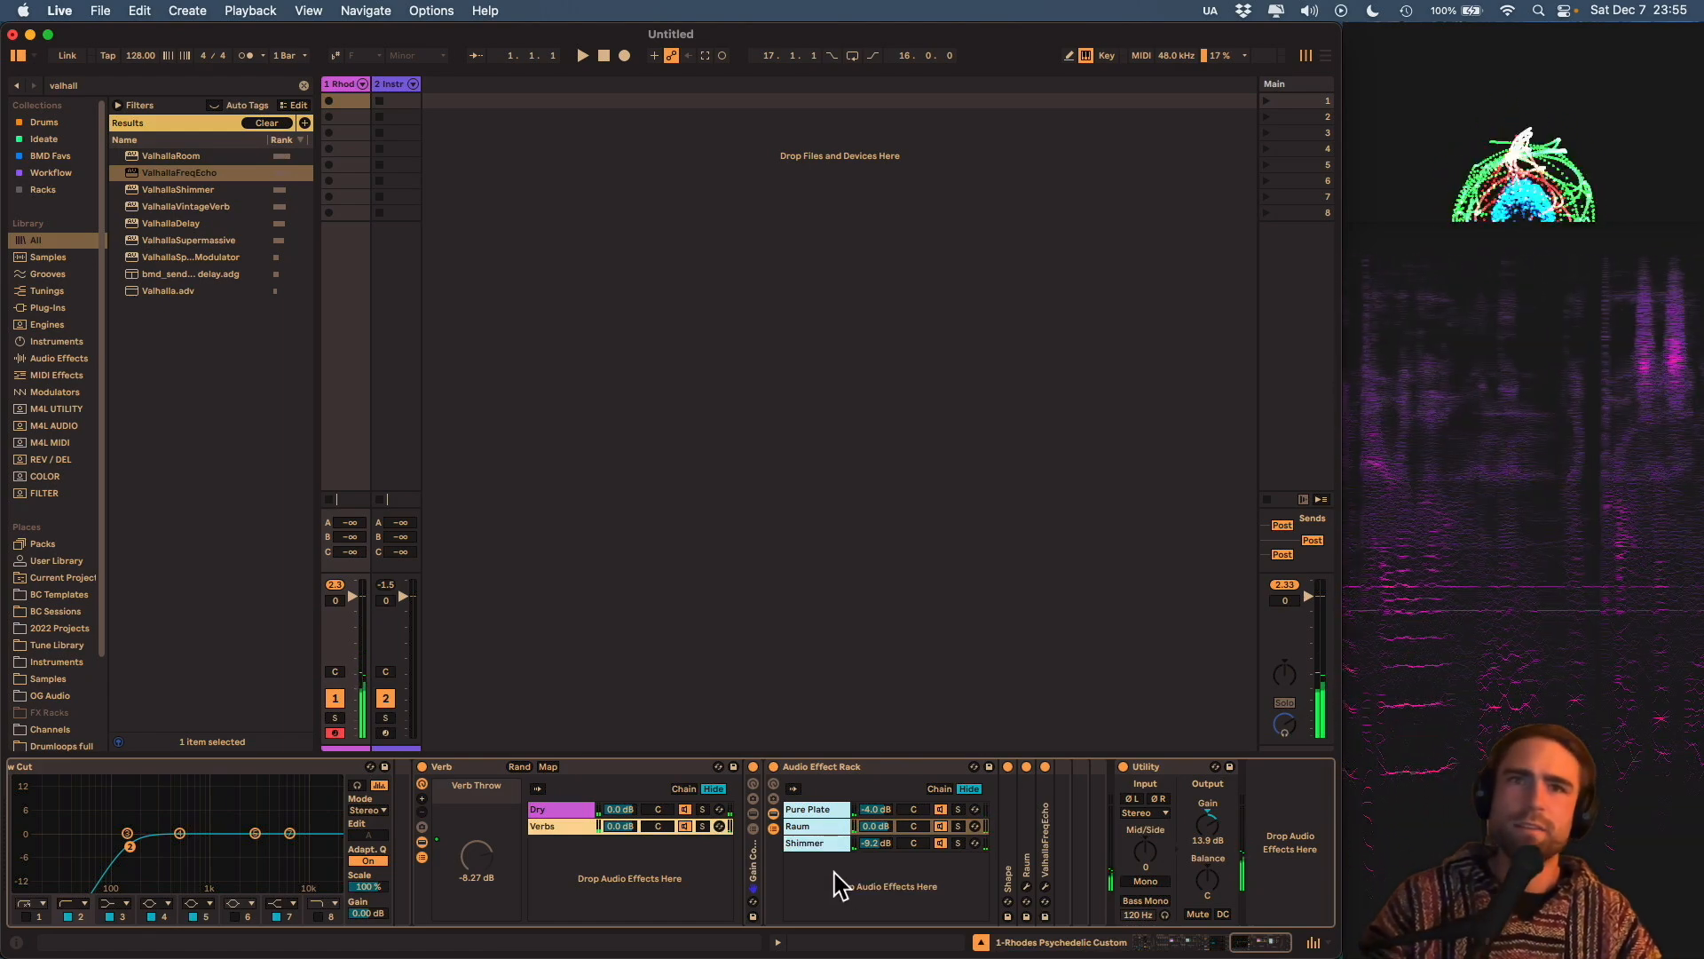
View the UADx Pure Plate Reverb settings in the Pure Plate chain, and close the plug-in window.
{"action": "left_click", "coordinate": [807, 809]}
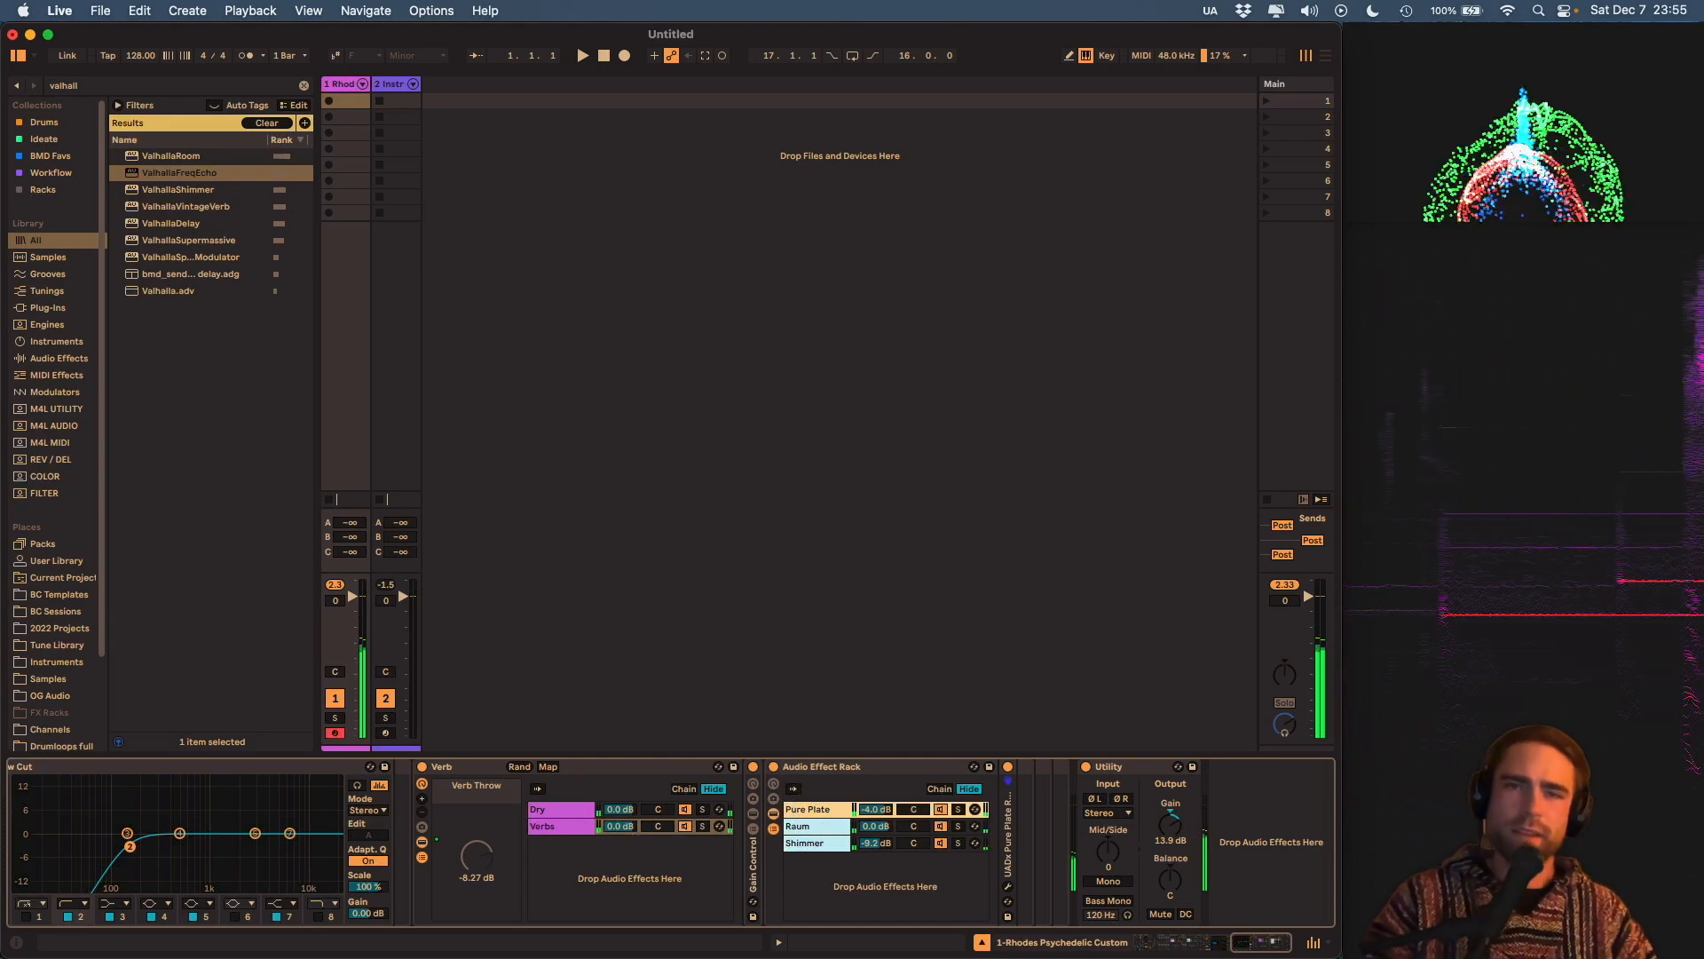
{"action": "left_click", "coordinate": [1008, 886]}
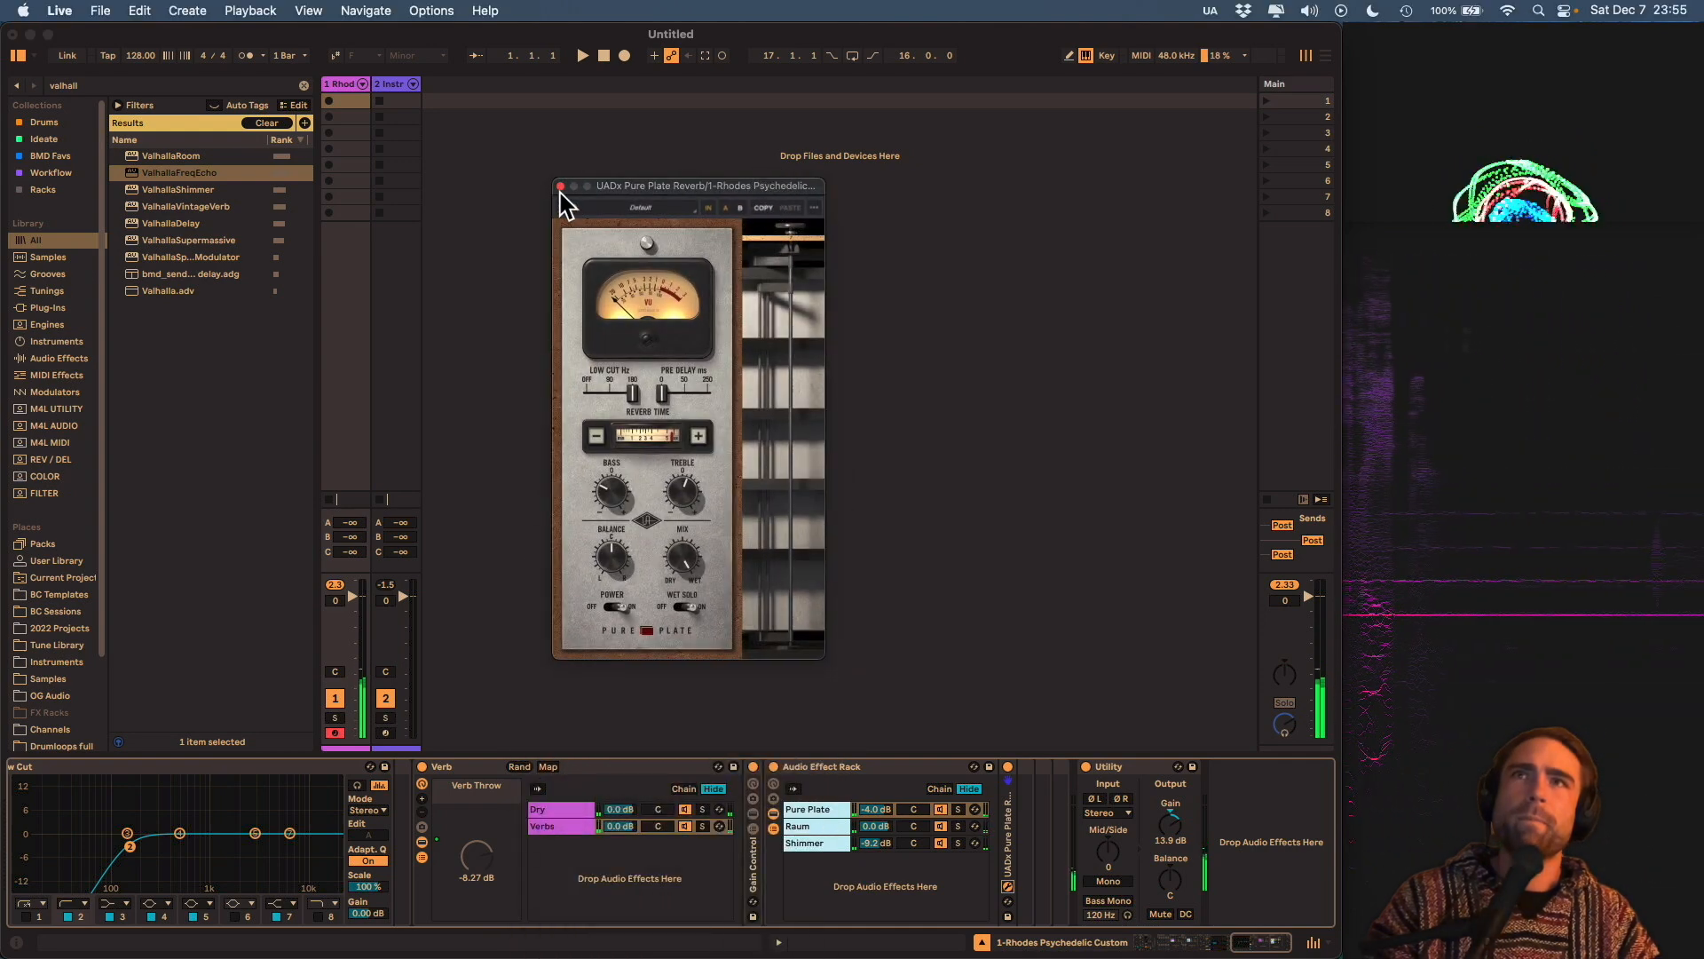
{"action": "left_click", "coordinate": [561, 181]}
Open the Raum reverb's plug-in window from the Raum chain, and place it where all its controls are visible.
{"action": "left_click", "coordinate": [822, 825]}
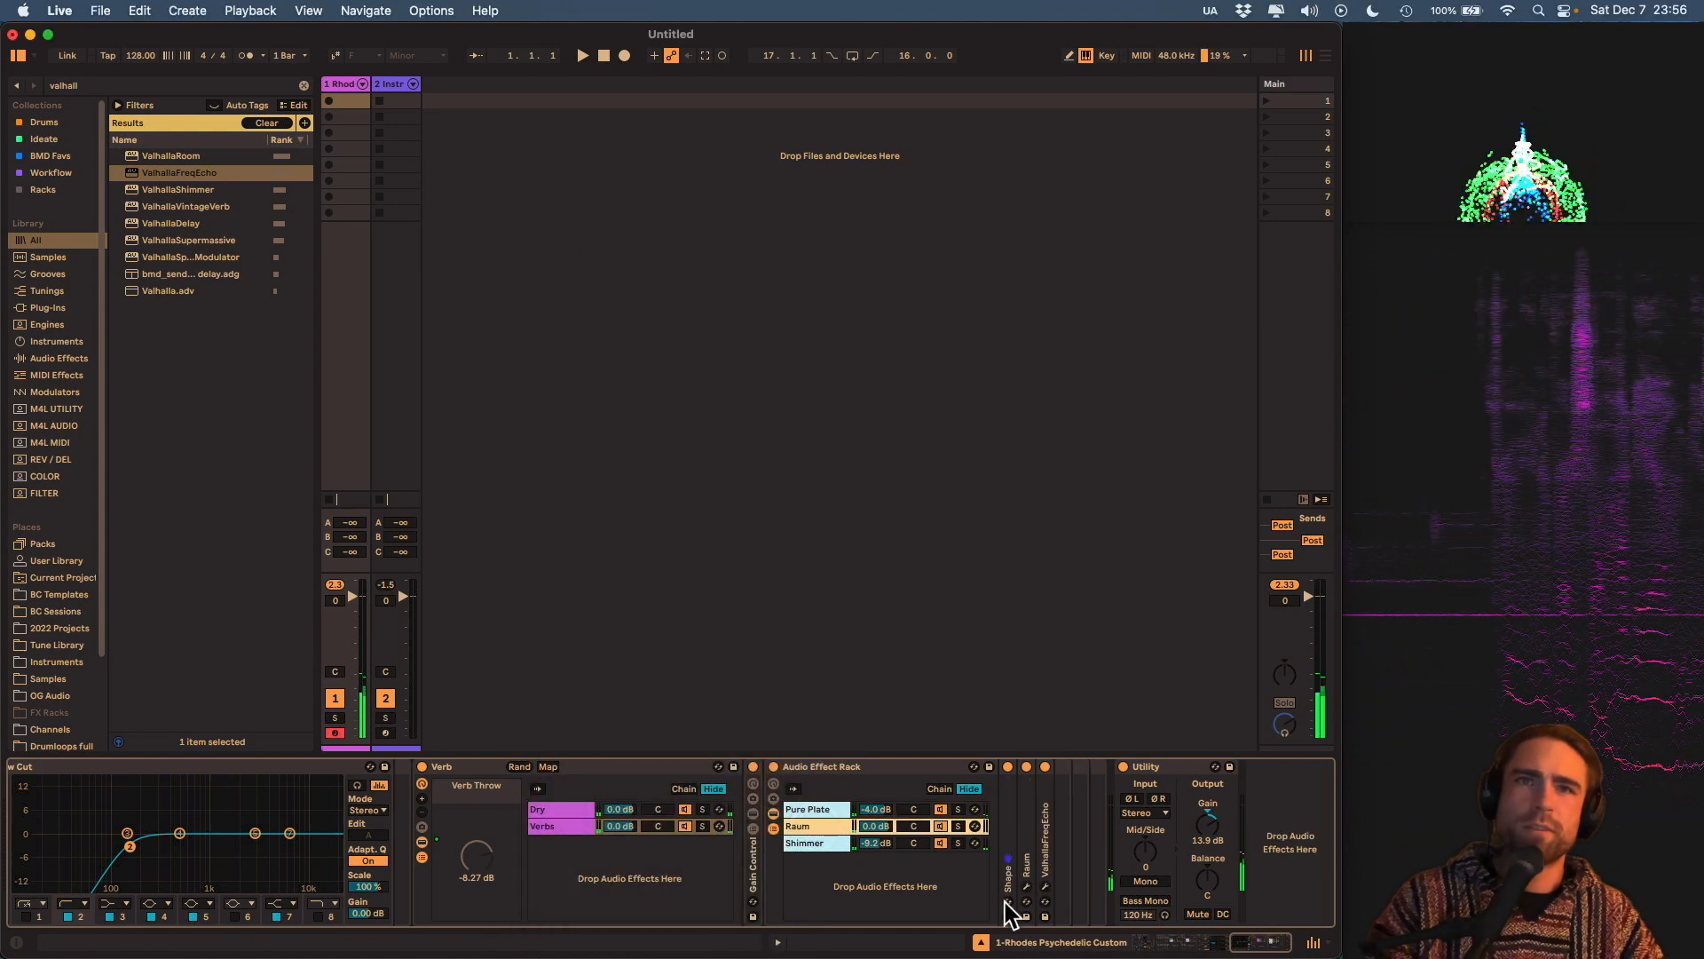
{"action": "double_click", "coordinate": [803, 826]}
{"action": "double_click", "coordinate": [804, 826]}
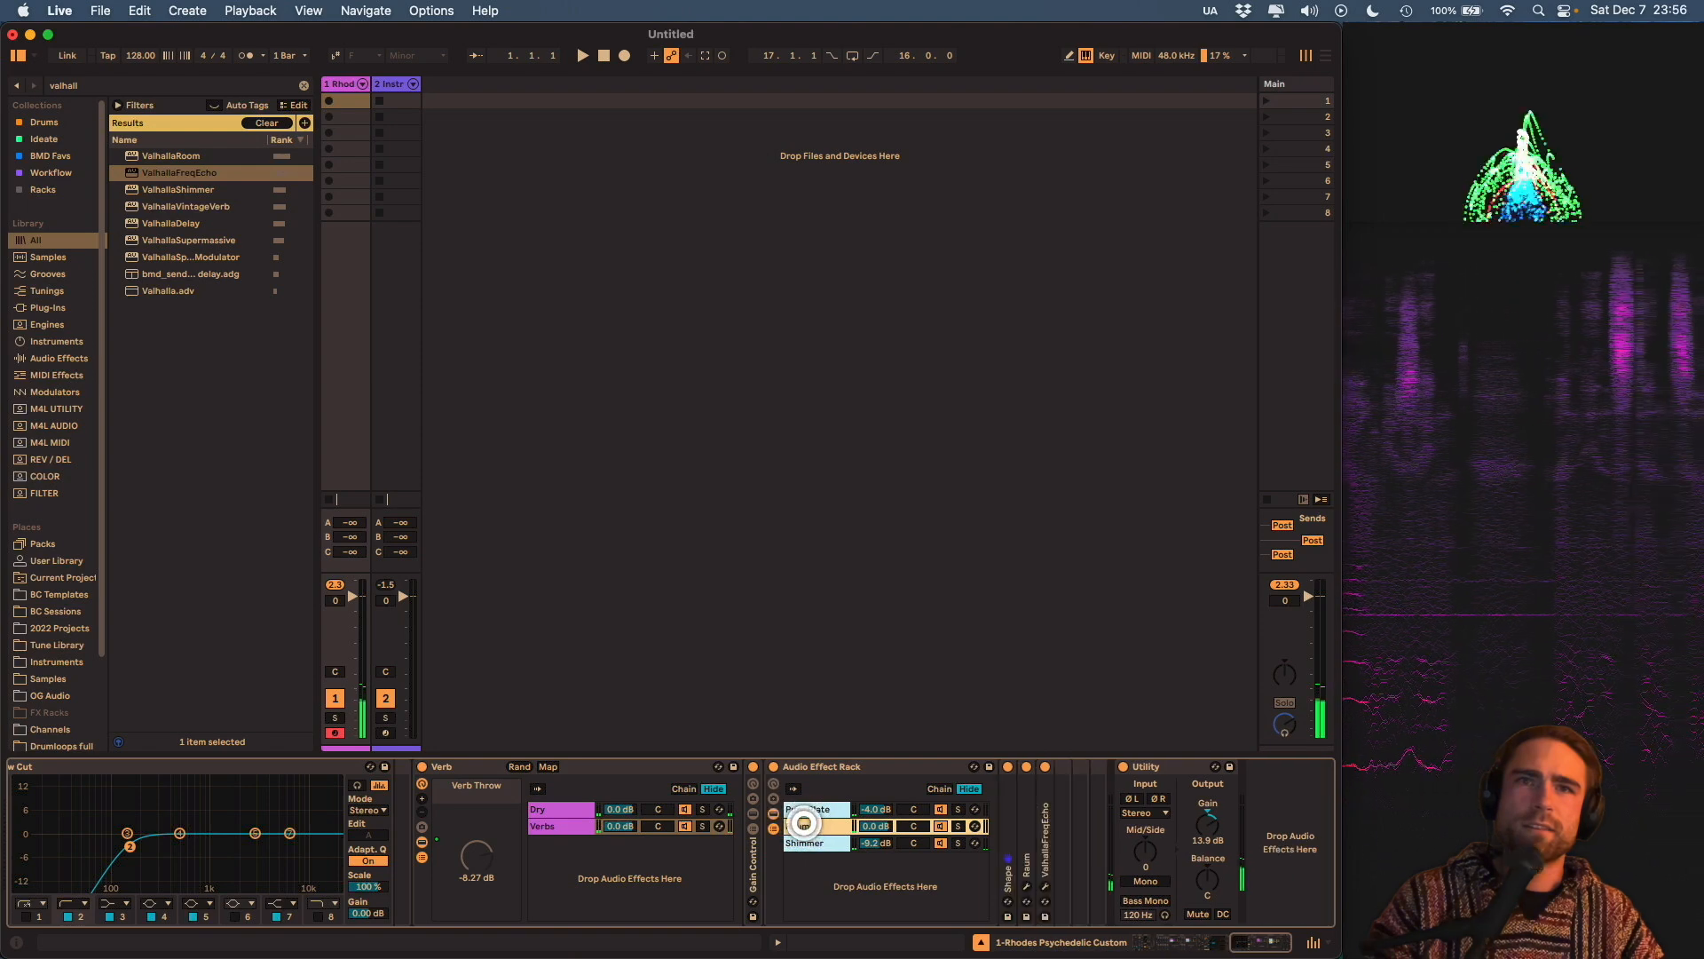
{"action": "left_click", "coordinate": [1027, 887]}
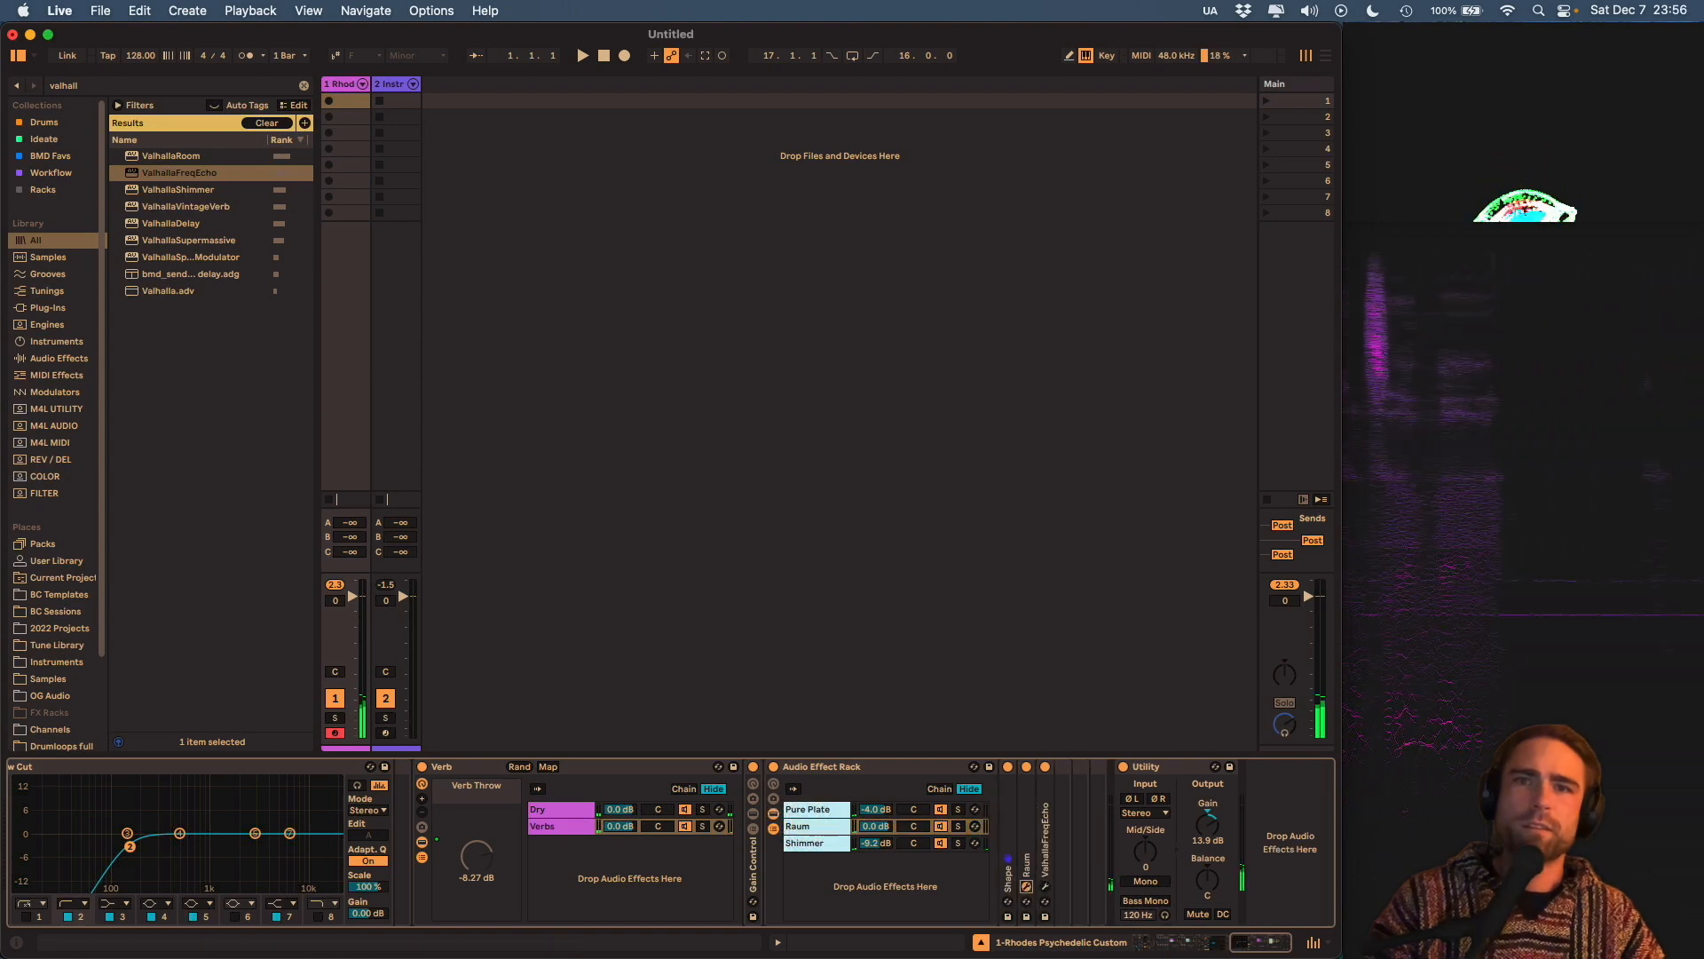
{"action": "left_click_drag", "start_coordinate": [826, 934], "coordinate": [818, 236]}
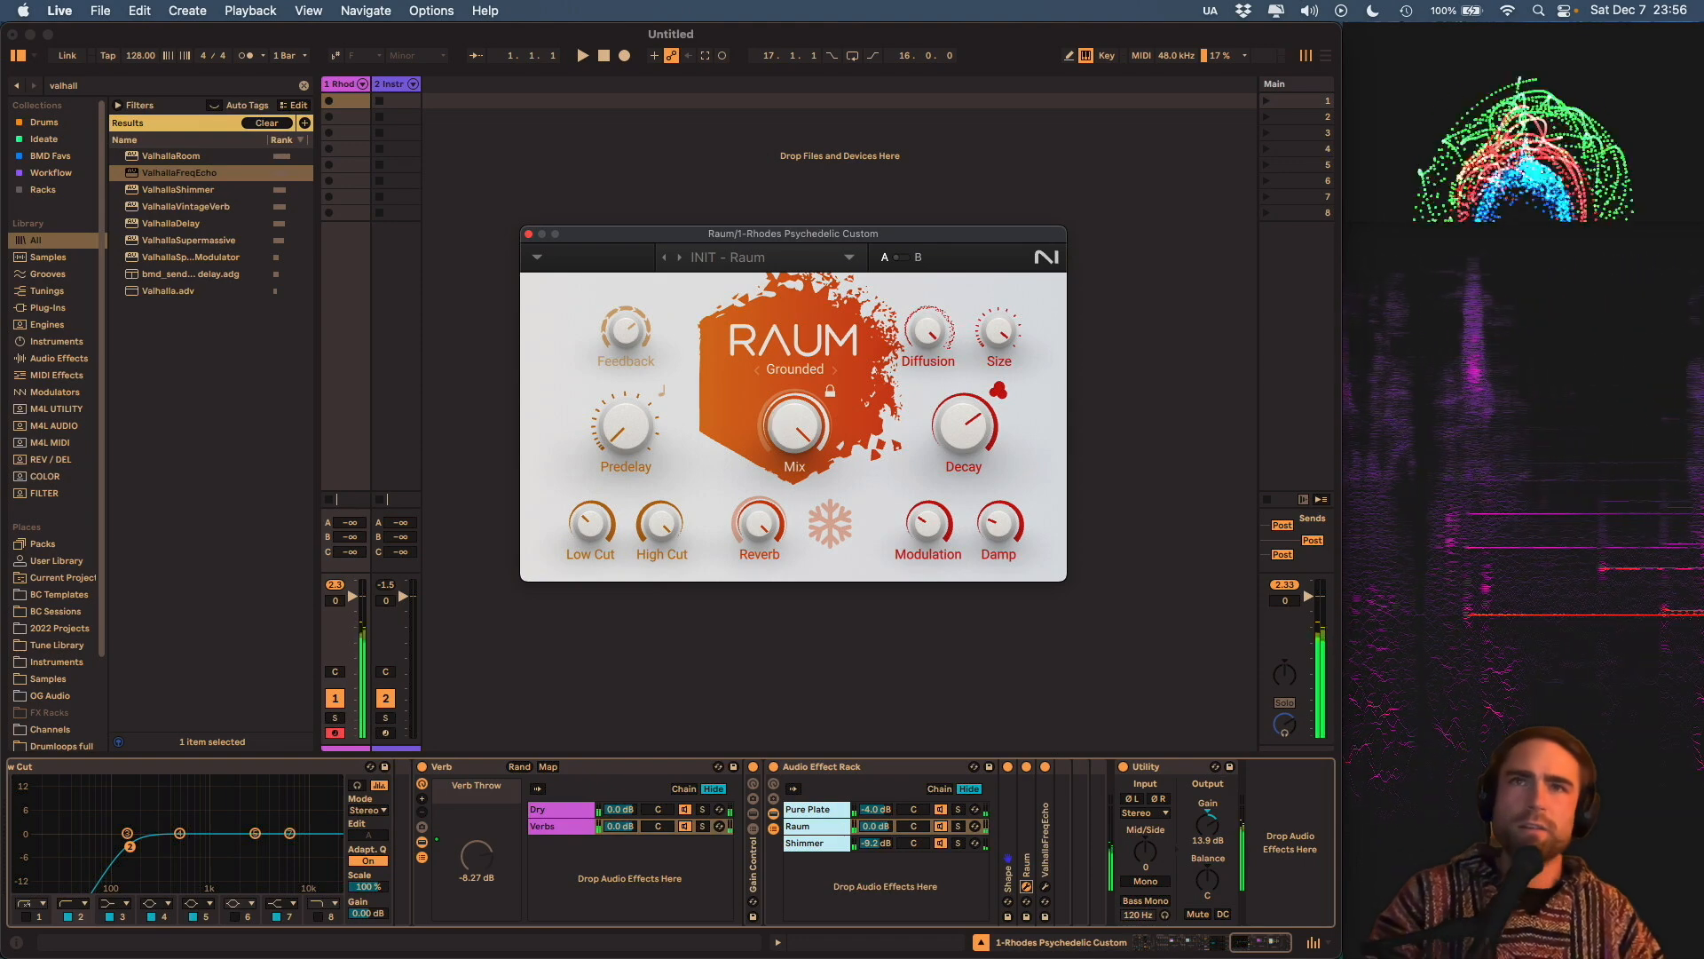
Replace the Raum window with the Shimmer chain's ValhallaShimmer window, and raise the Shimmer chain's volume to 1.6 dB.
{"action": "left_click", "coordinate": [528, 233]}
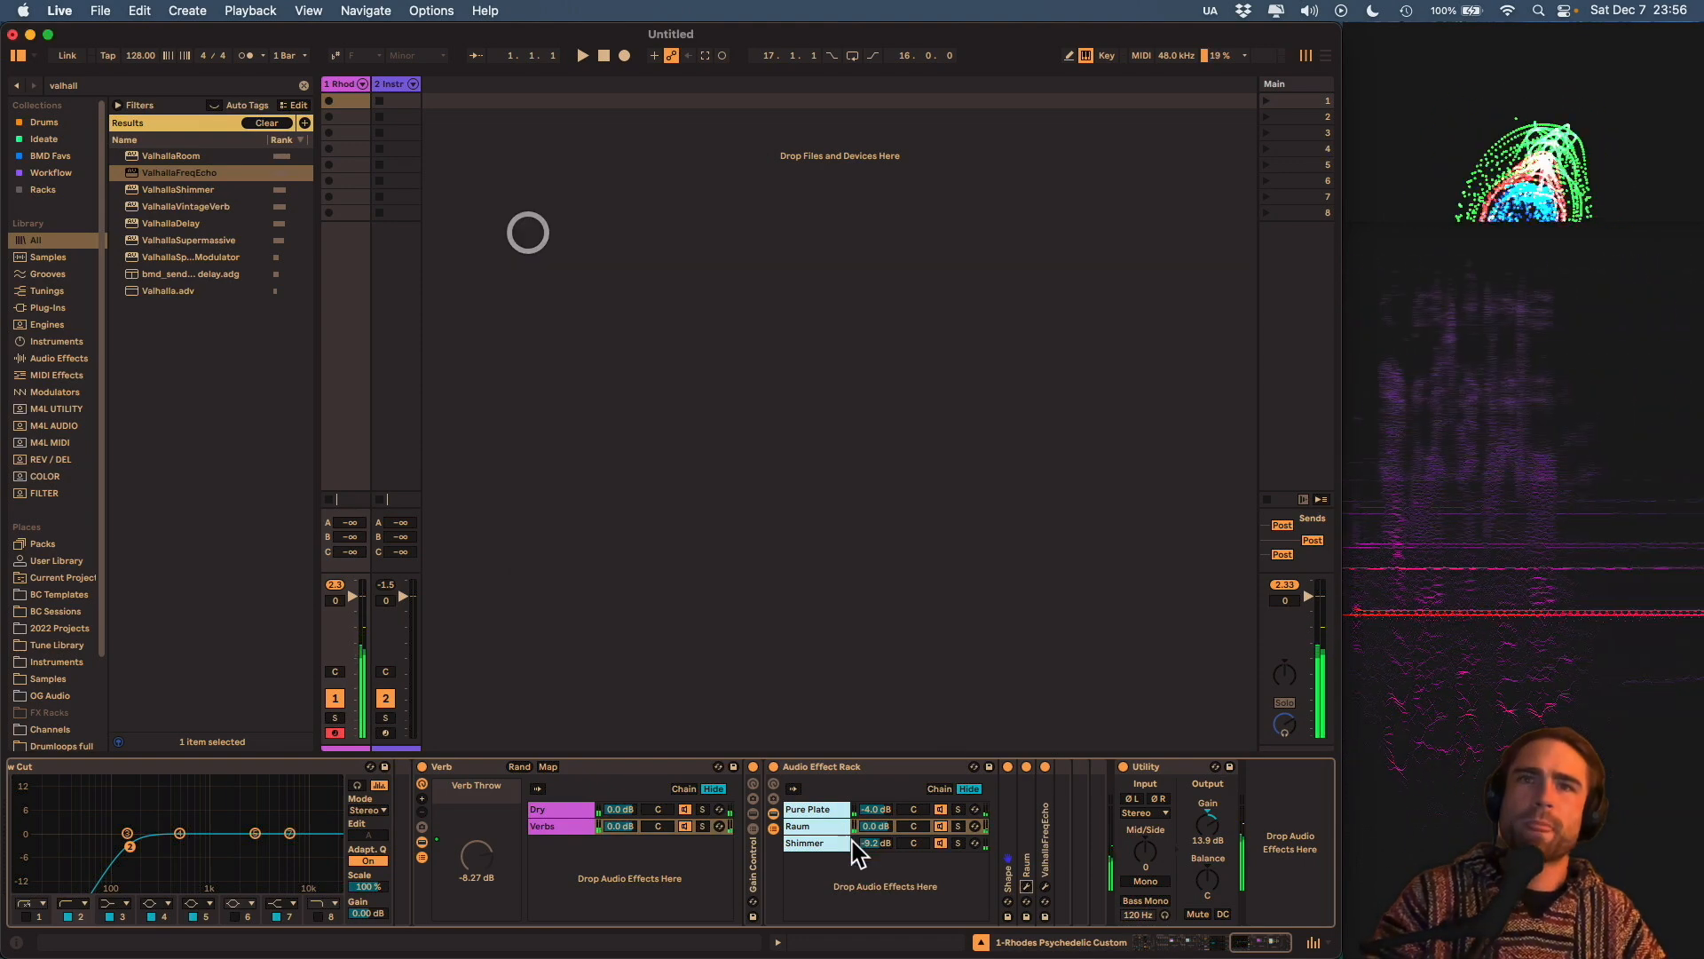
{"action": "left_click", "coordinate": [810, 843]}
{"action": "left_click", "coordinate": [1008, 885]}
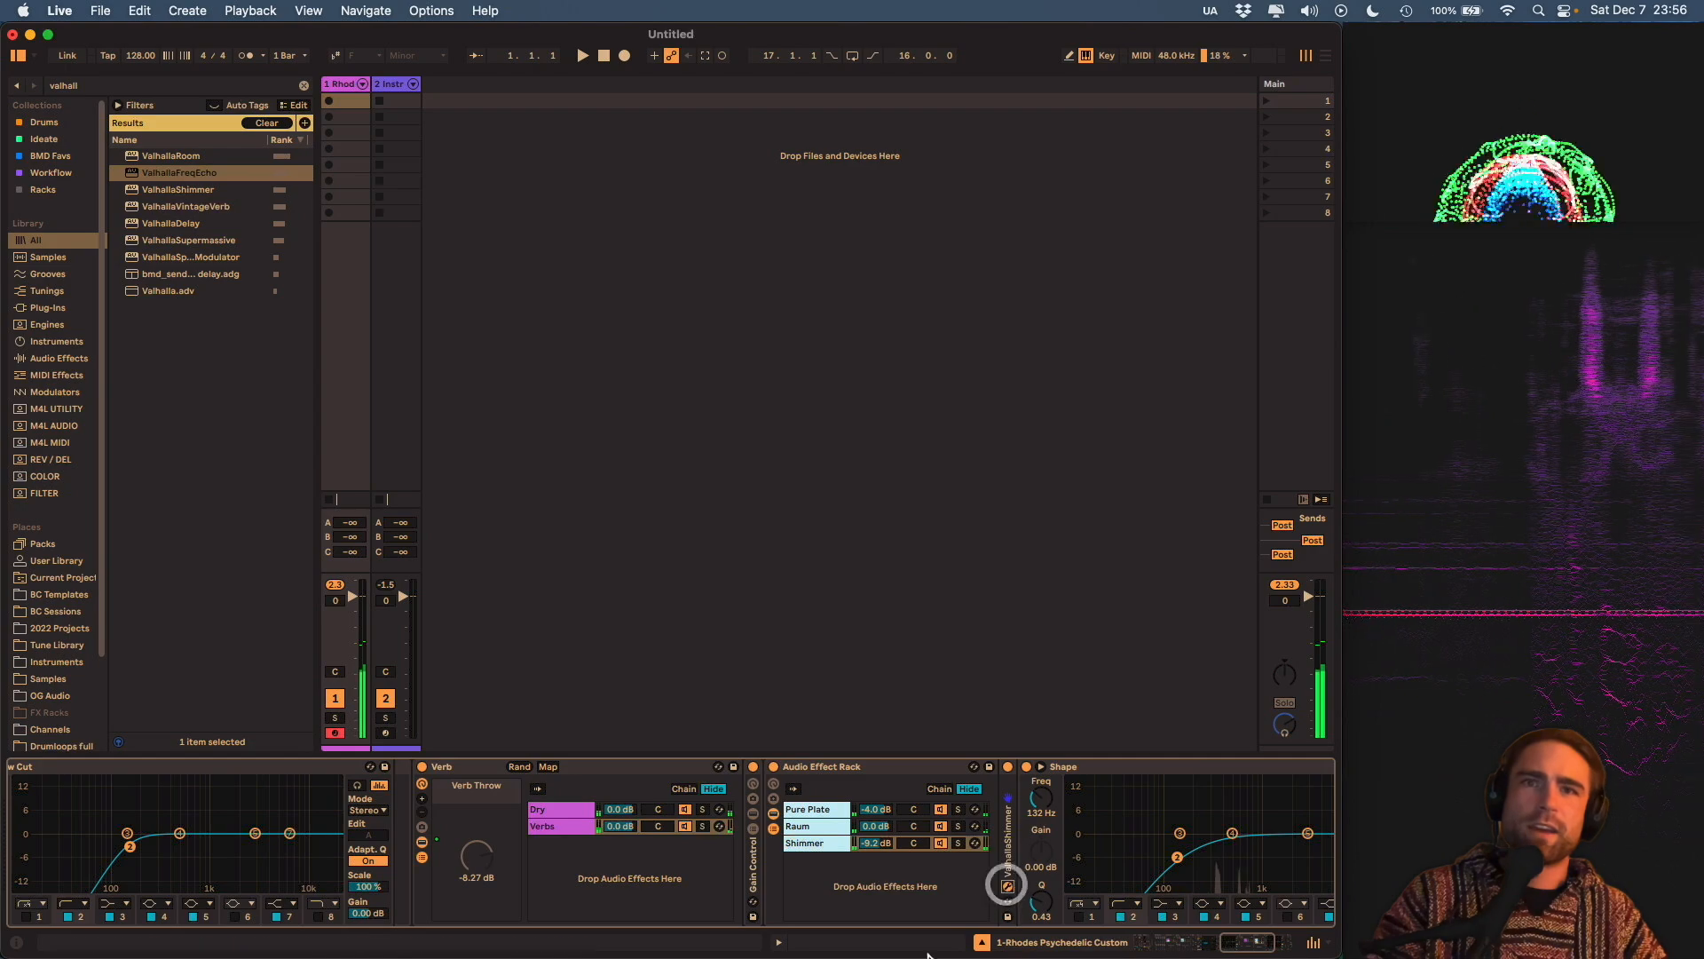
{"action": "left_click_drag", "start_coordinate": [866, 582], "coordinate": [883, 371]}
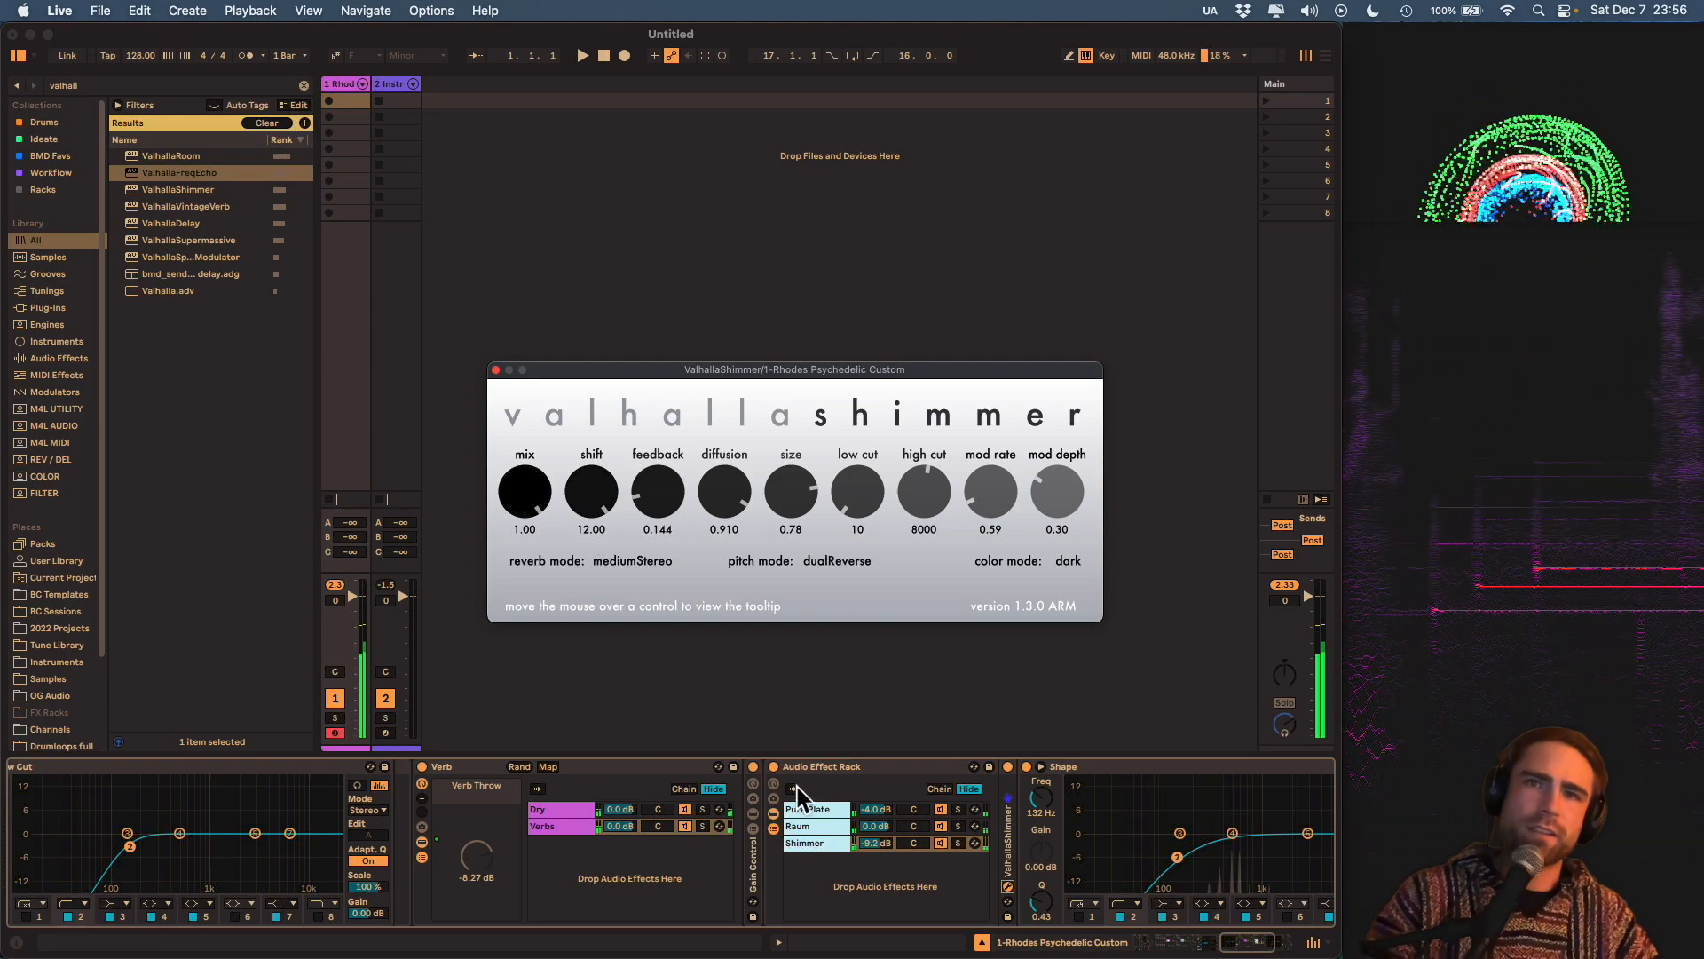
{"action": "left_click", "coordinate": [877, 842]}
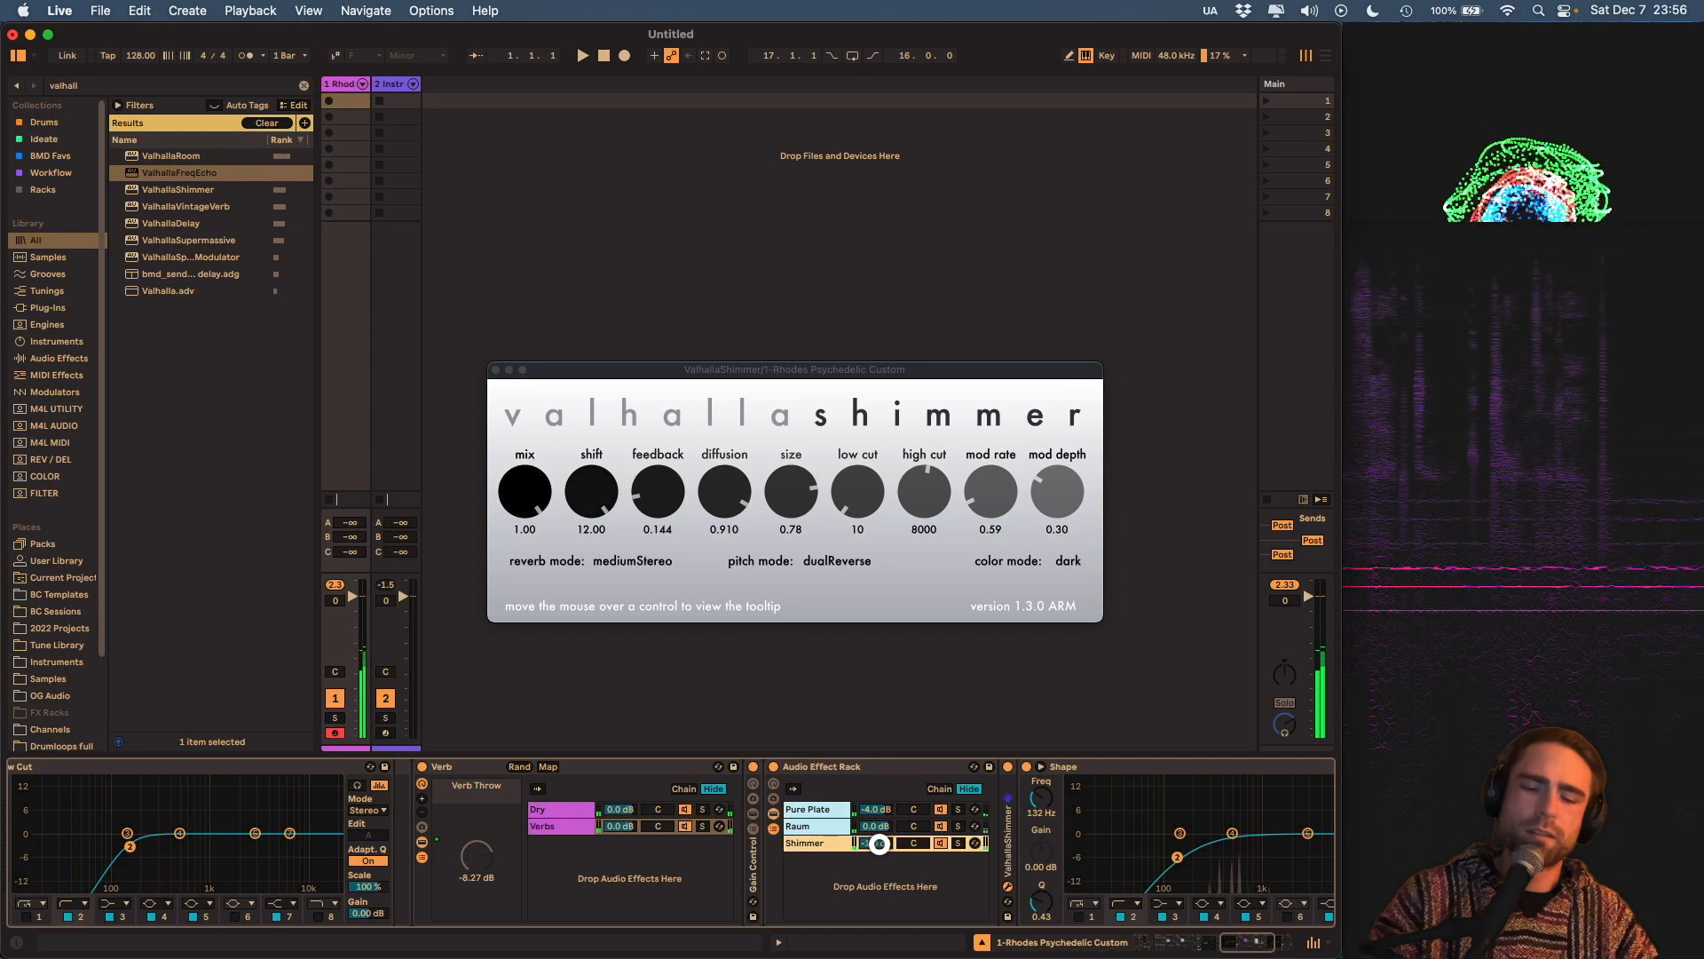
{"action": "left_click_drag", "start_coordinate": [879, 842], "coordinate": [878, 826]}
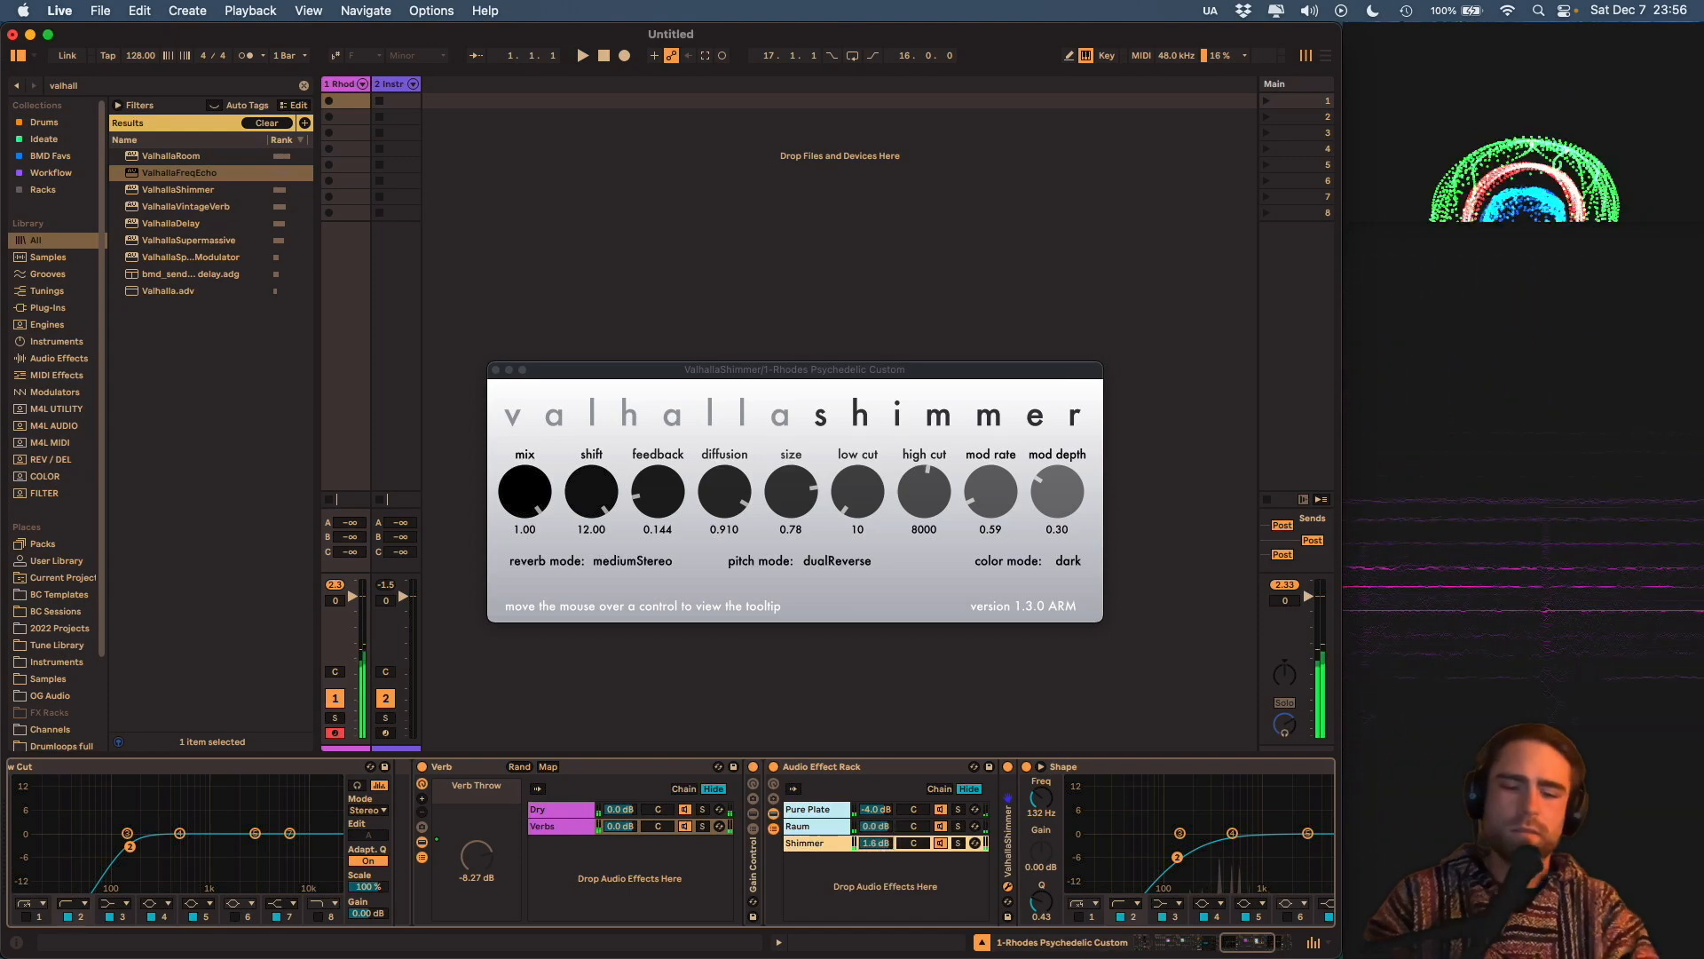
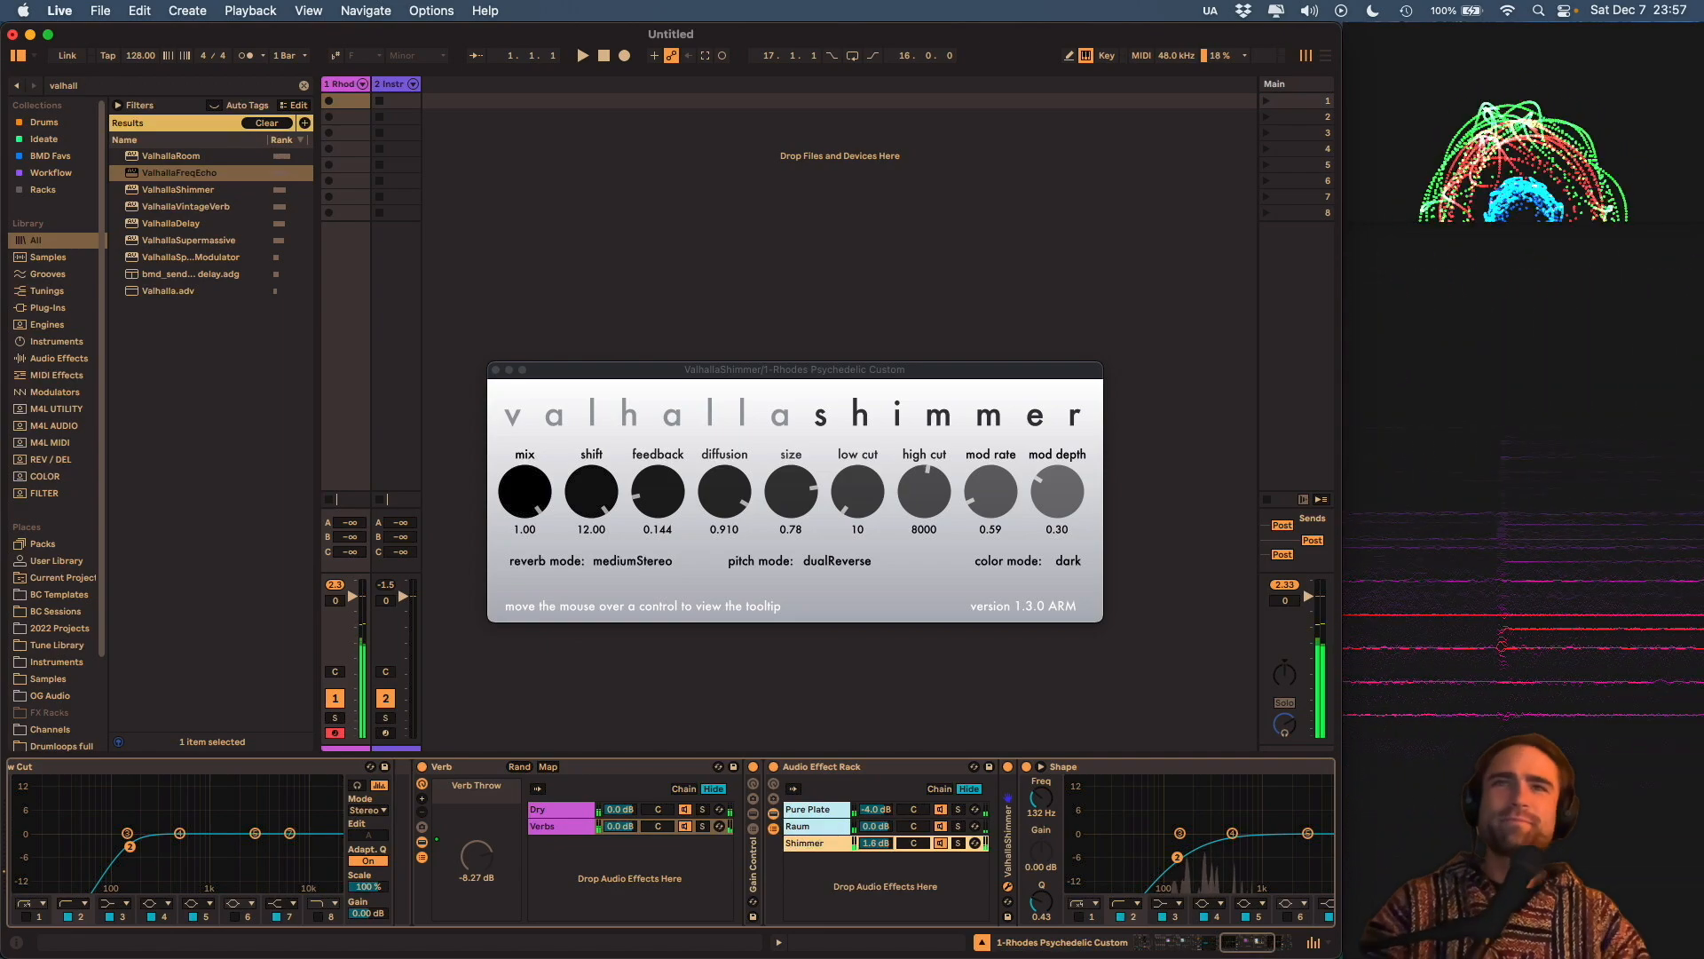
Collapse the main rack to its macros, lower Verb Throw to -27.4 dB and Sides Volume to about -16.4 dB, and close the ValhallaShimmer window.
{"action": "left_click_drag", "start_coordinate": [1236, 947], "coordinate": [1164, 939]}
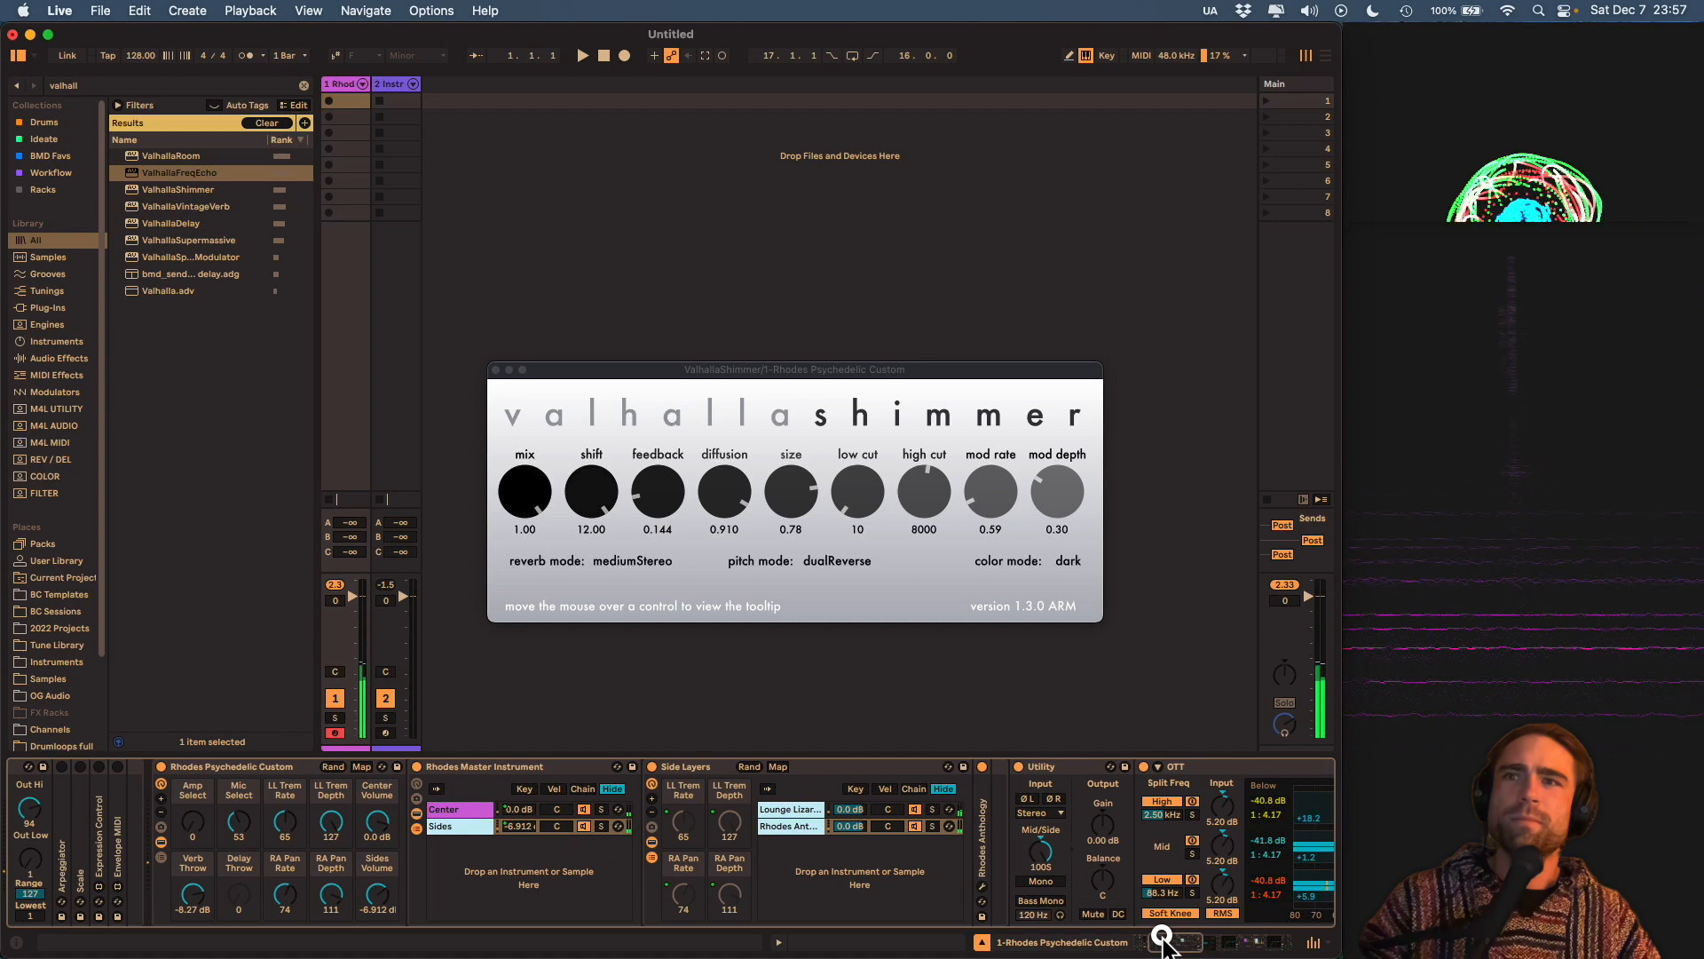
{"action": "left_click", "coordinate": [160, 841]}
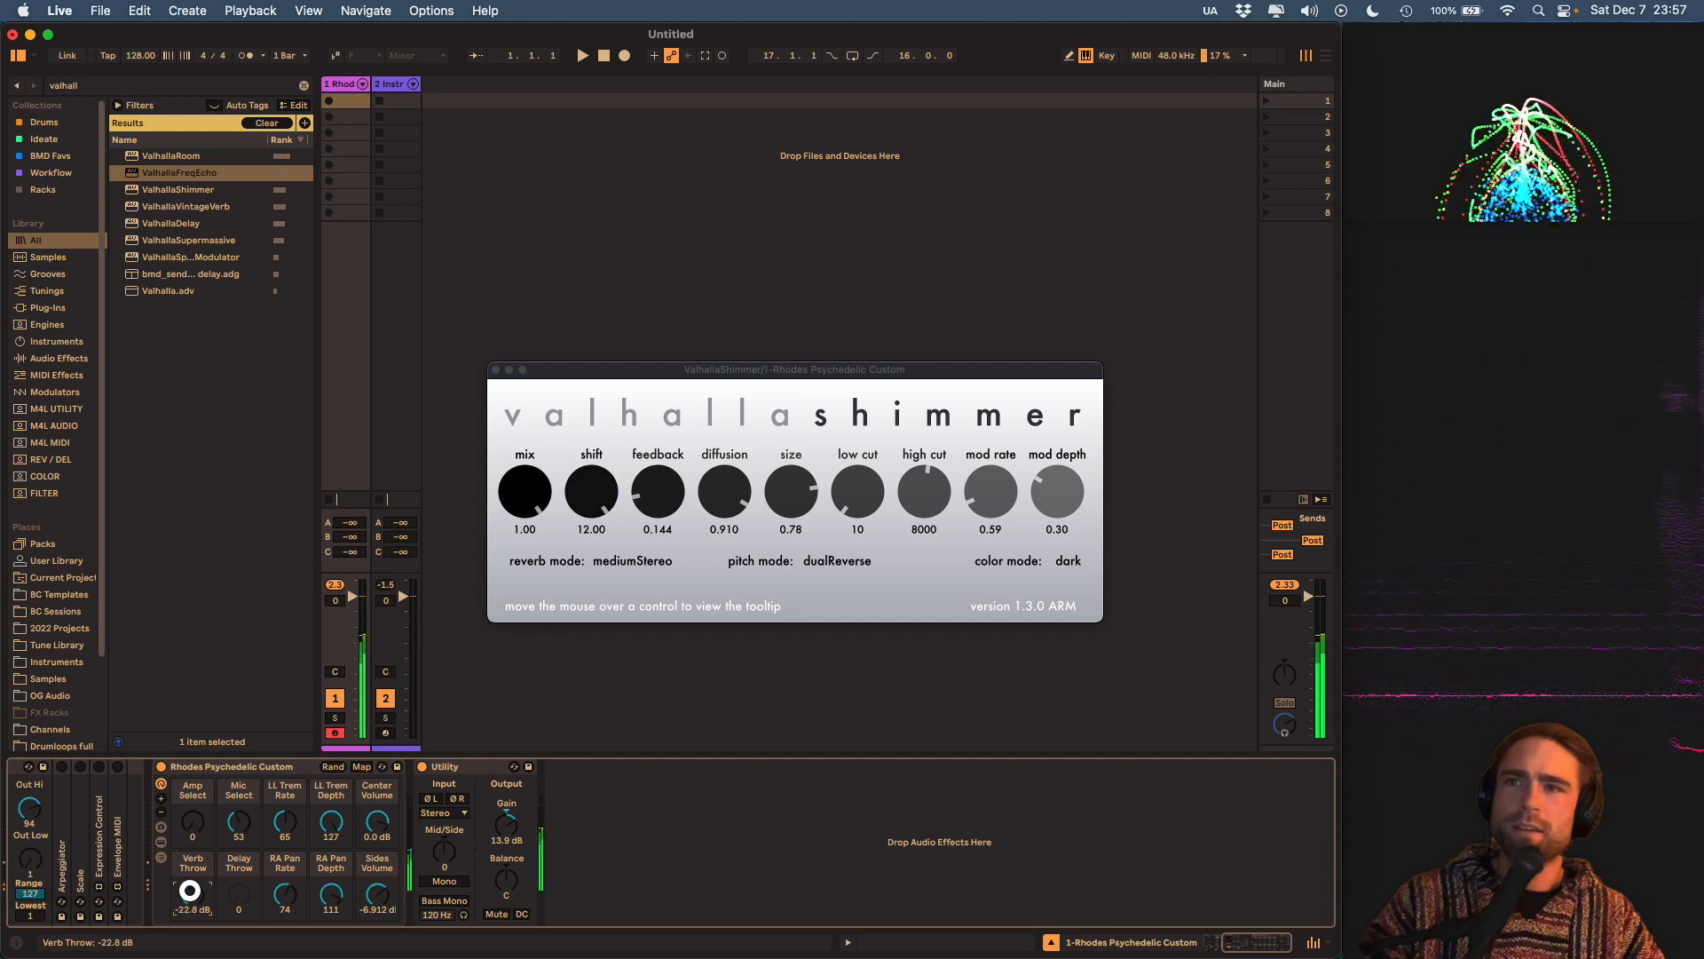
{"action": "left_click_drag", "start_coordinate": [189, 891], "coordinate": [190, 898]}
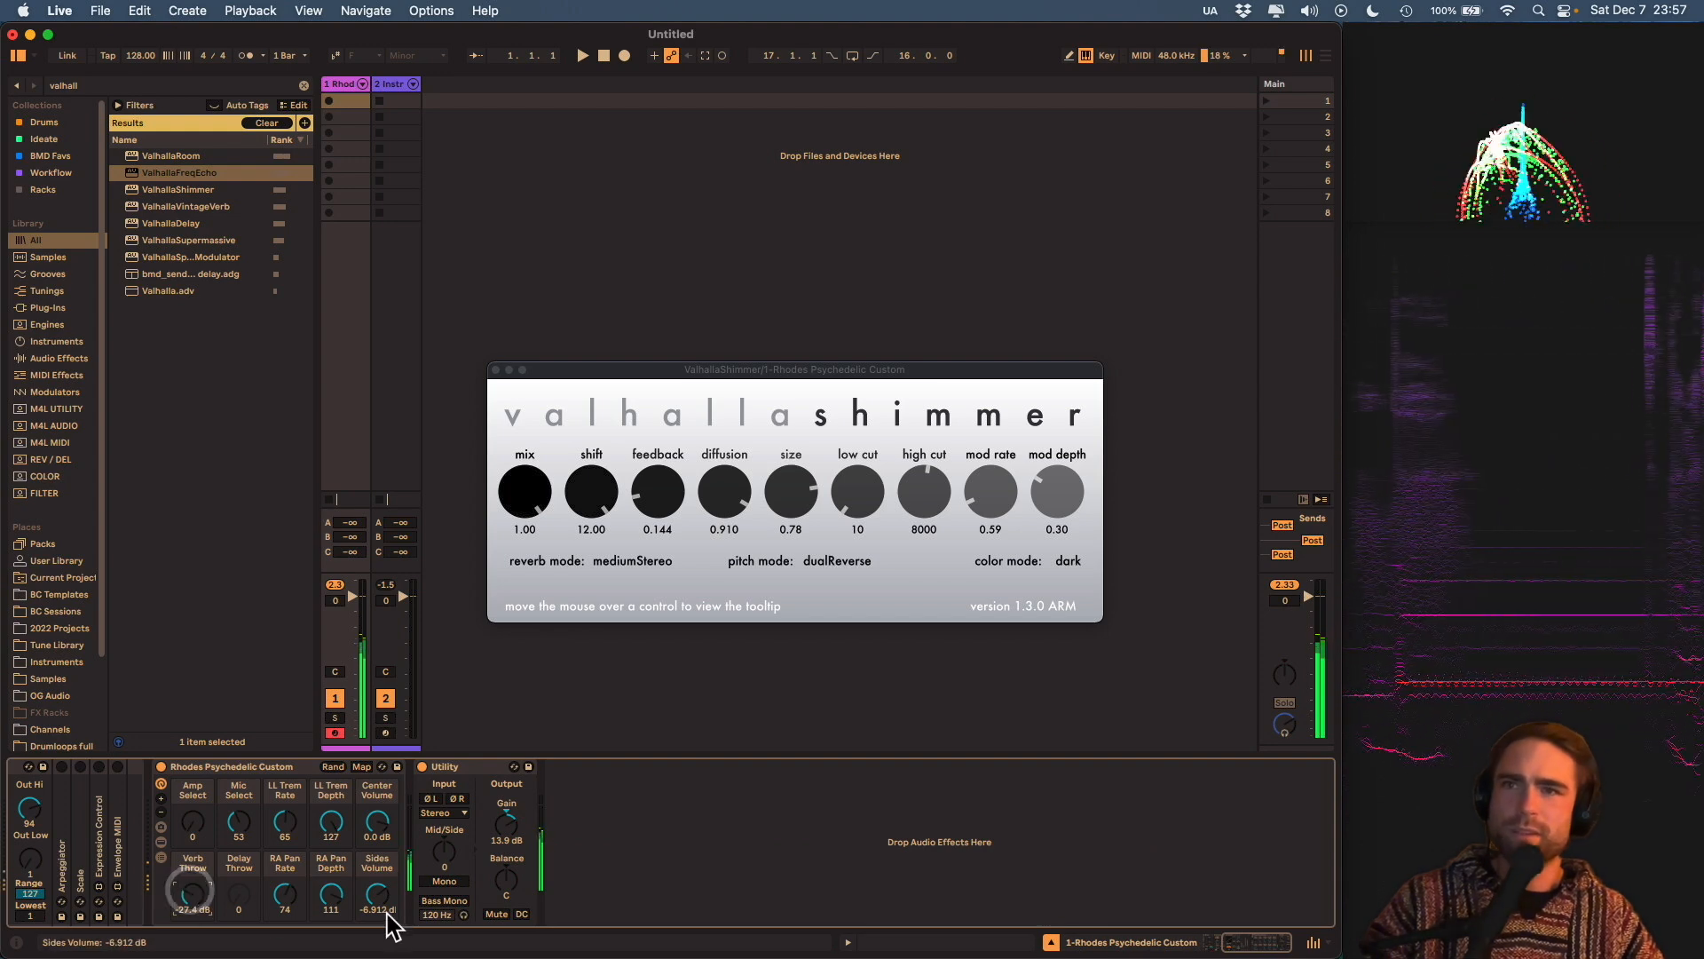
{"action": "left_click_drag", "start_coordinate": [378, 897], "coordinate": [379, 928]}
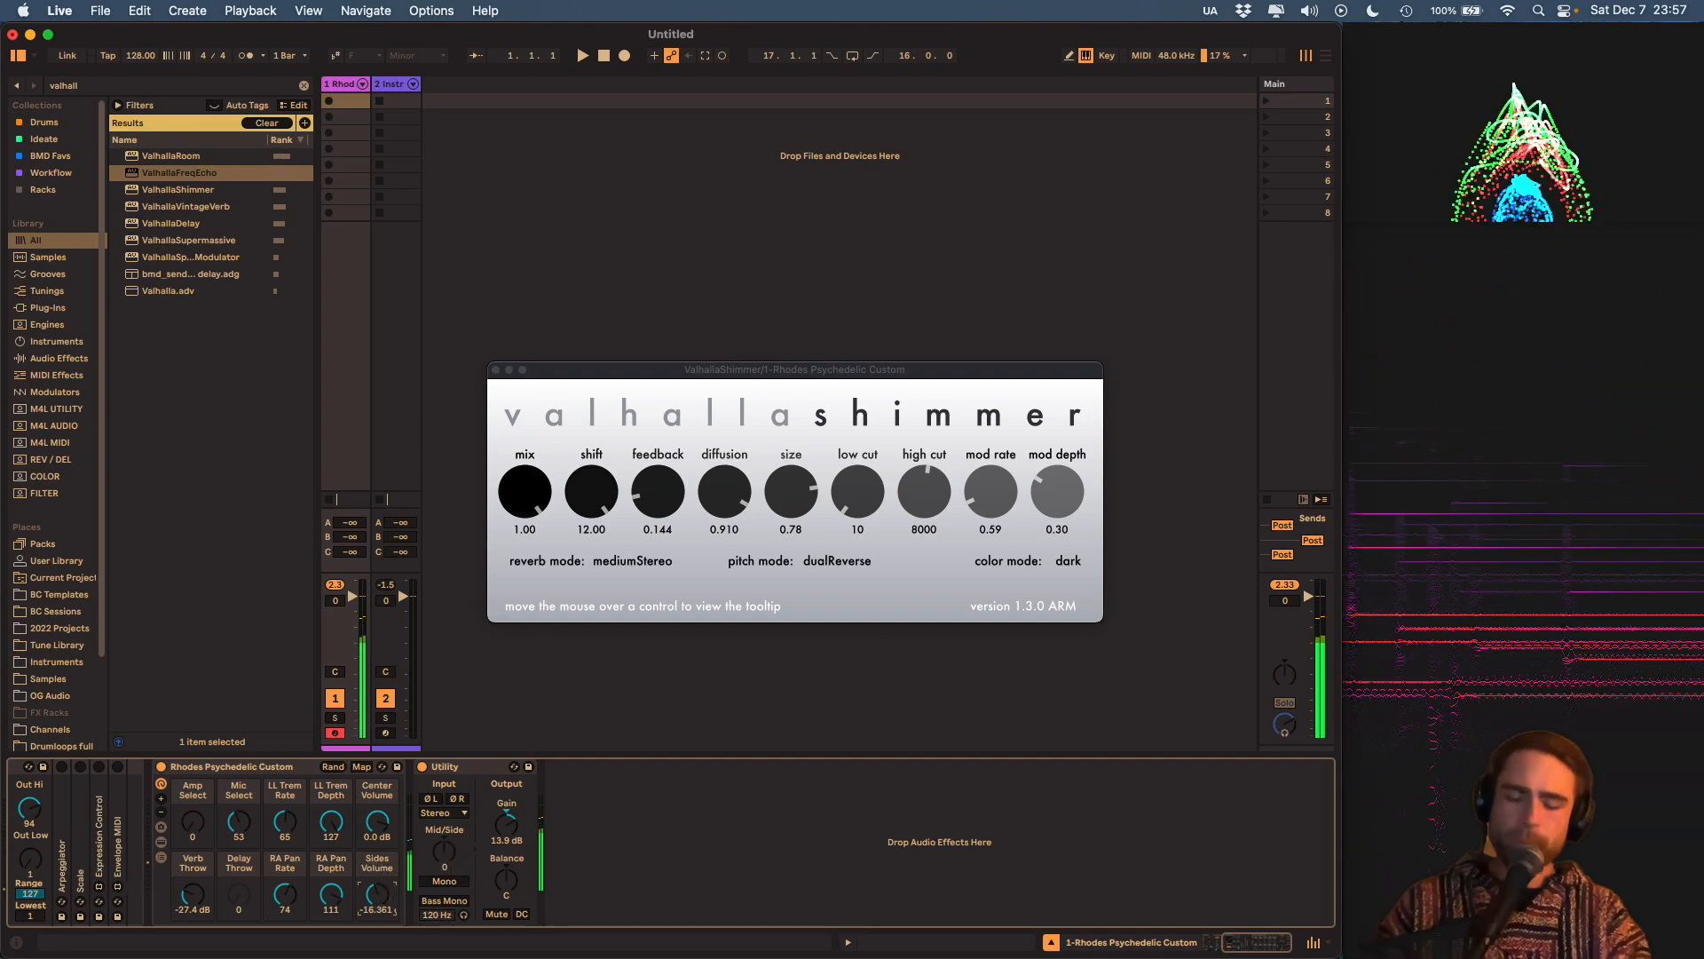
{"action": "left_click", "coordinate": [497, 371]}
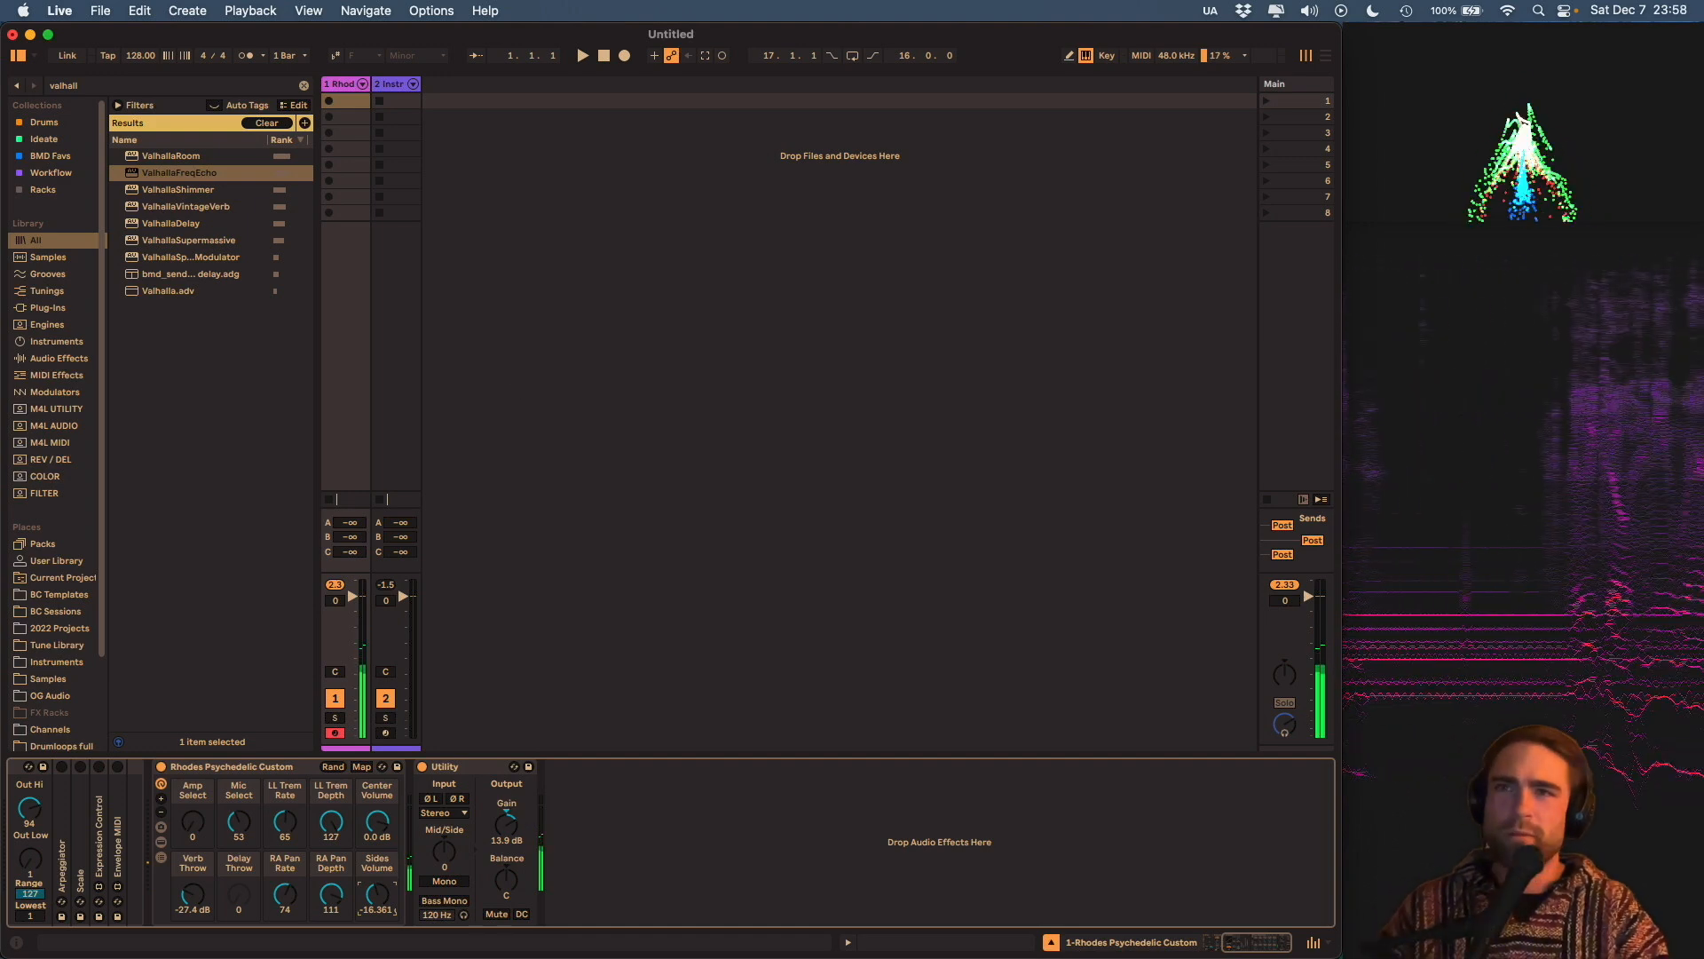
Find Guitar Rig 7 MFX by searching for "guit", add it after the Utility, and hide the browser behind its plug-in window.
{"action": "key", "text": "super+f"}
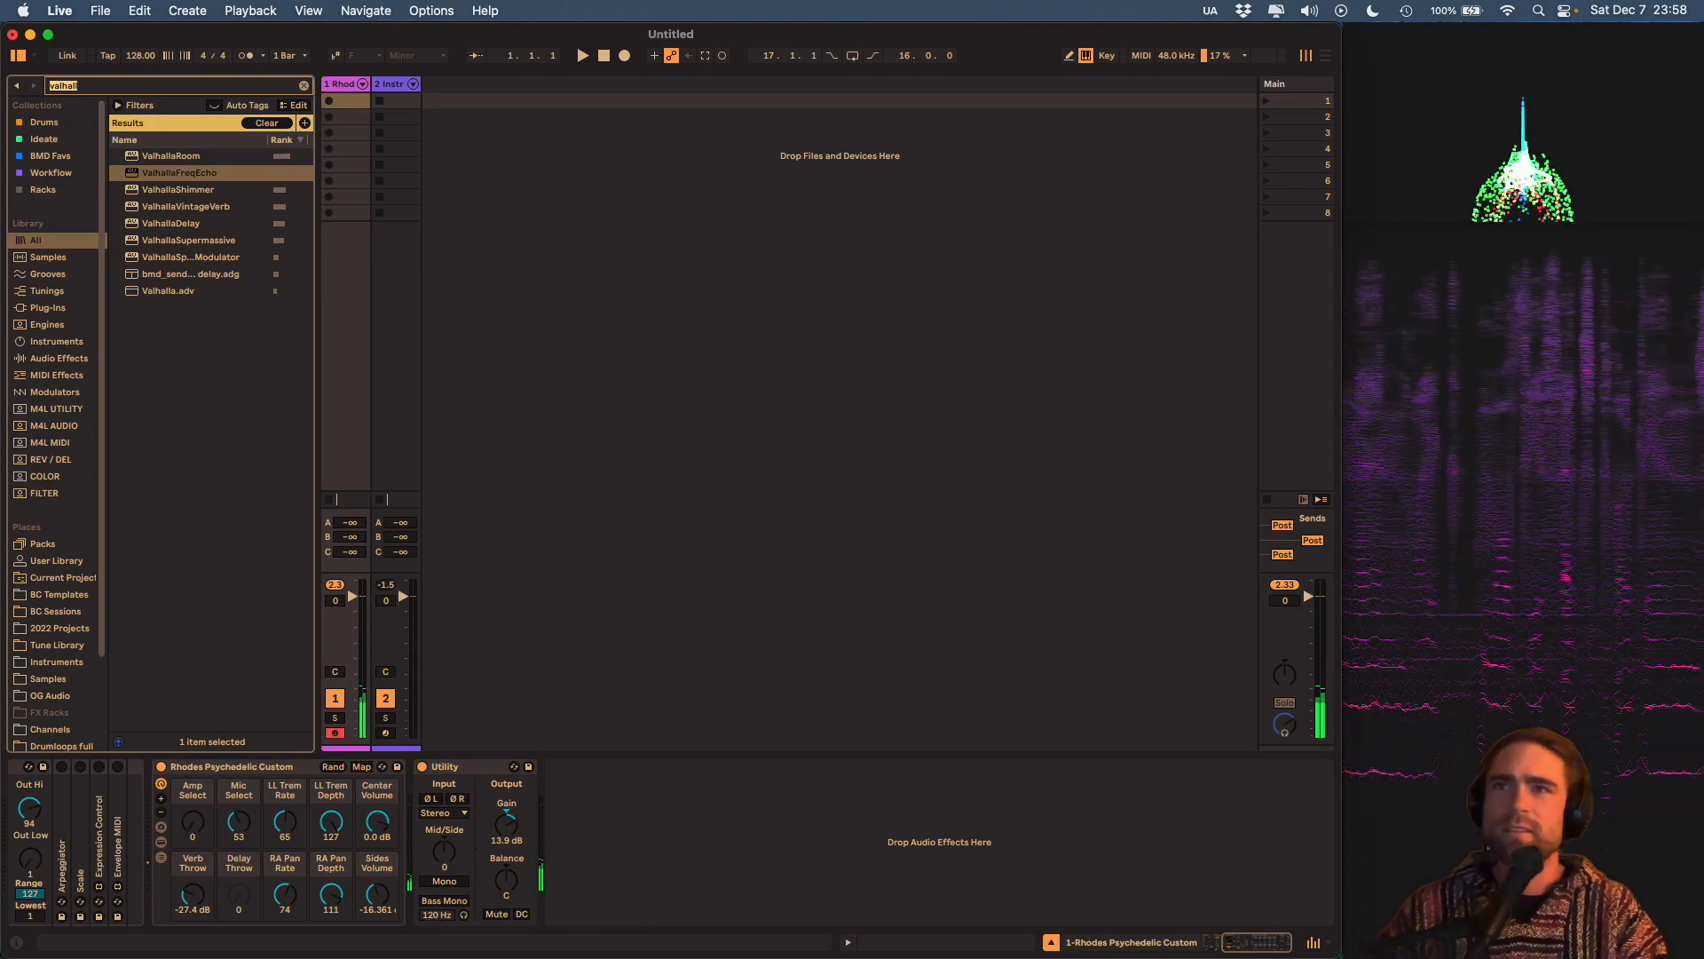
{"action": "type", "text": "guit"}
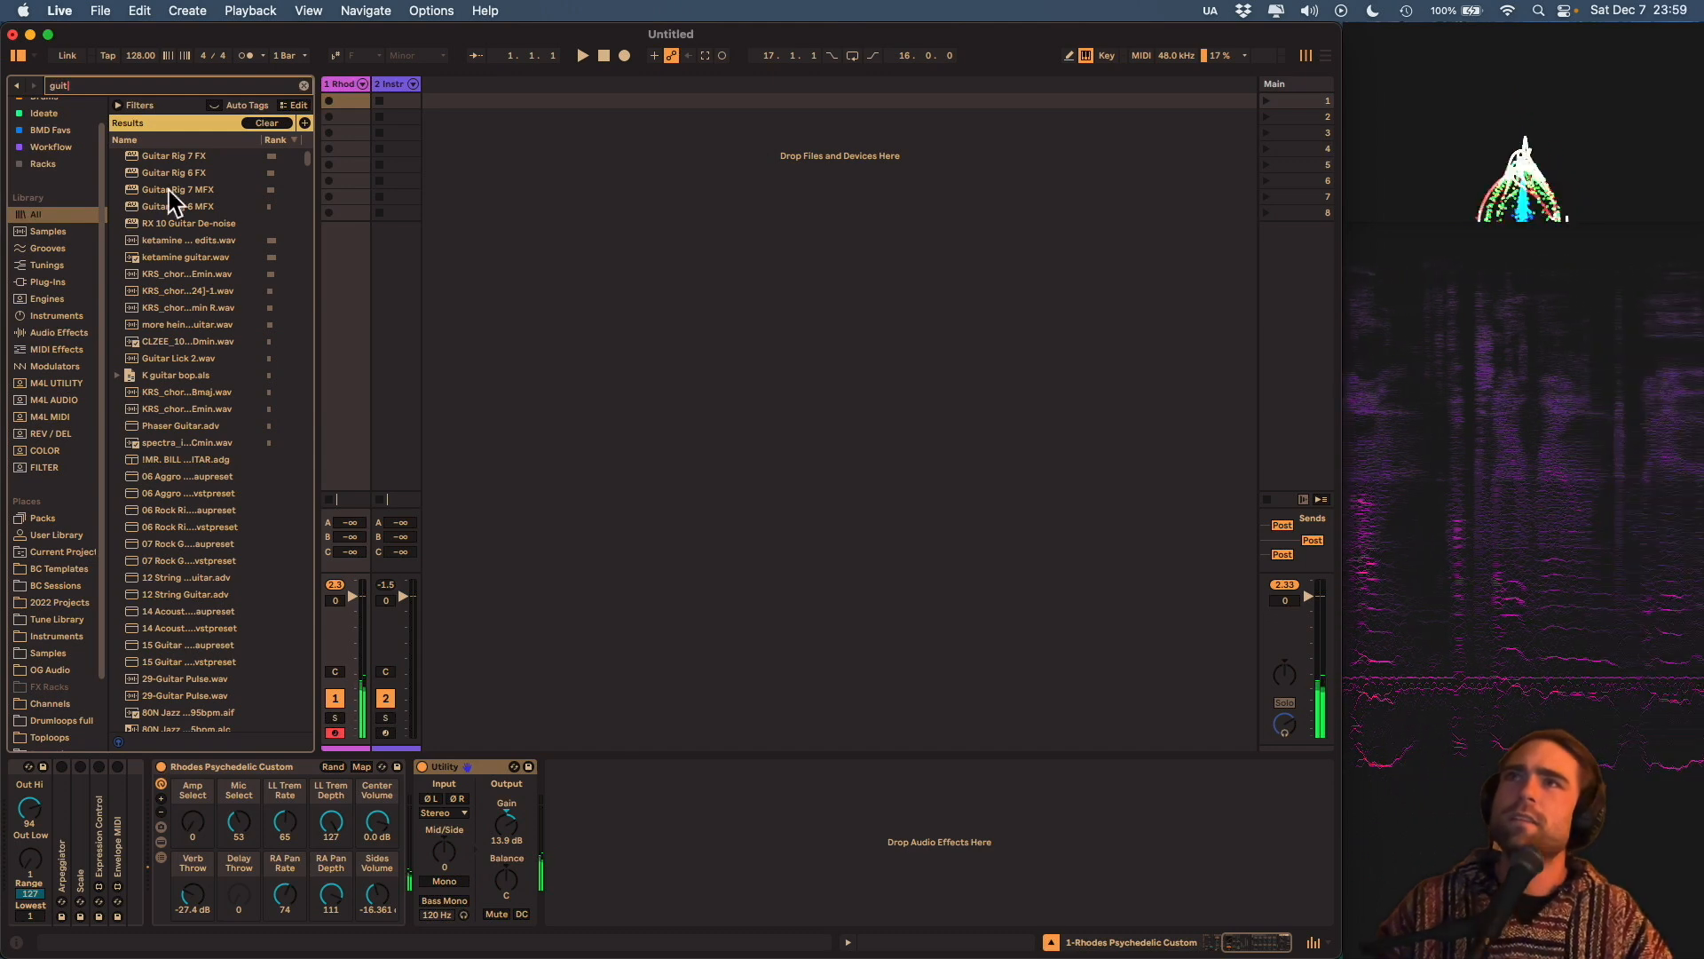
{"action": "left_click_drag", "start_coordinate": [177, 189], "coordinate": [643, 784]}
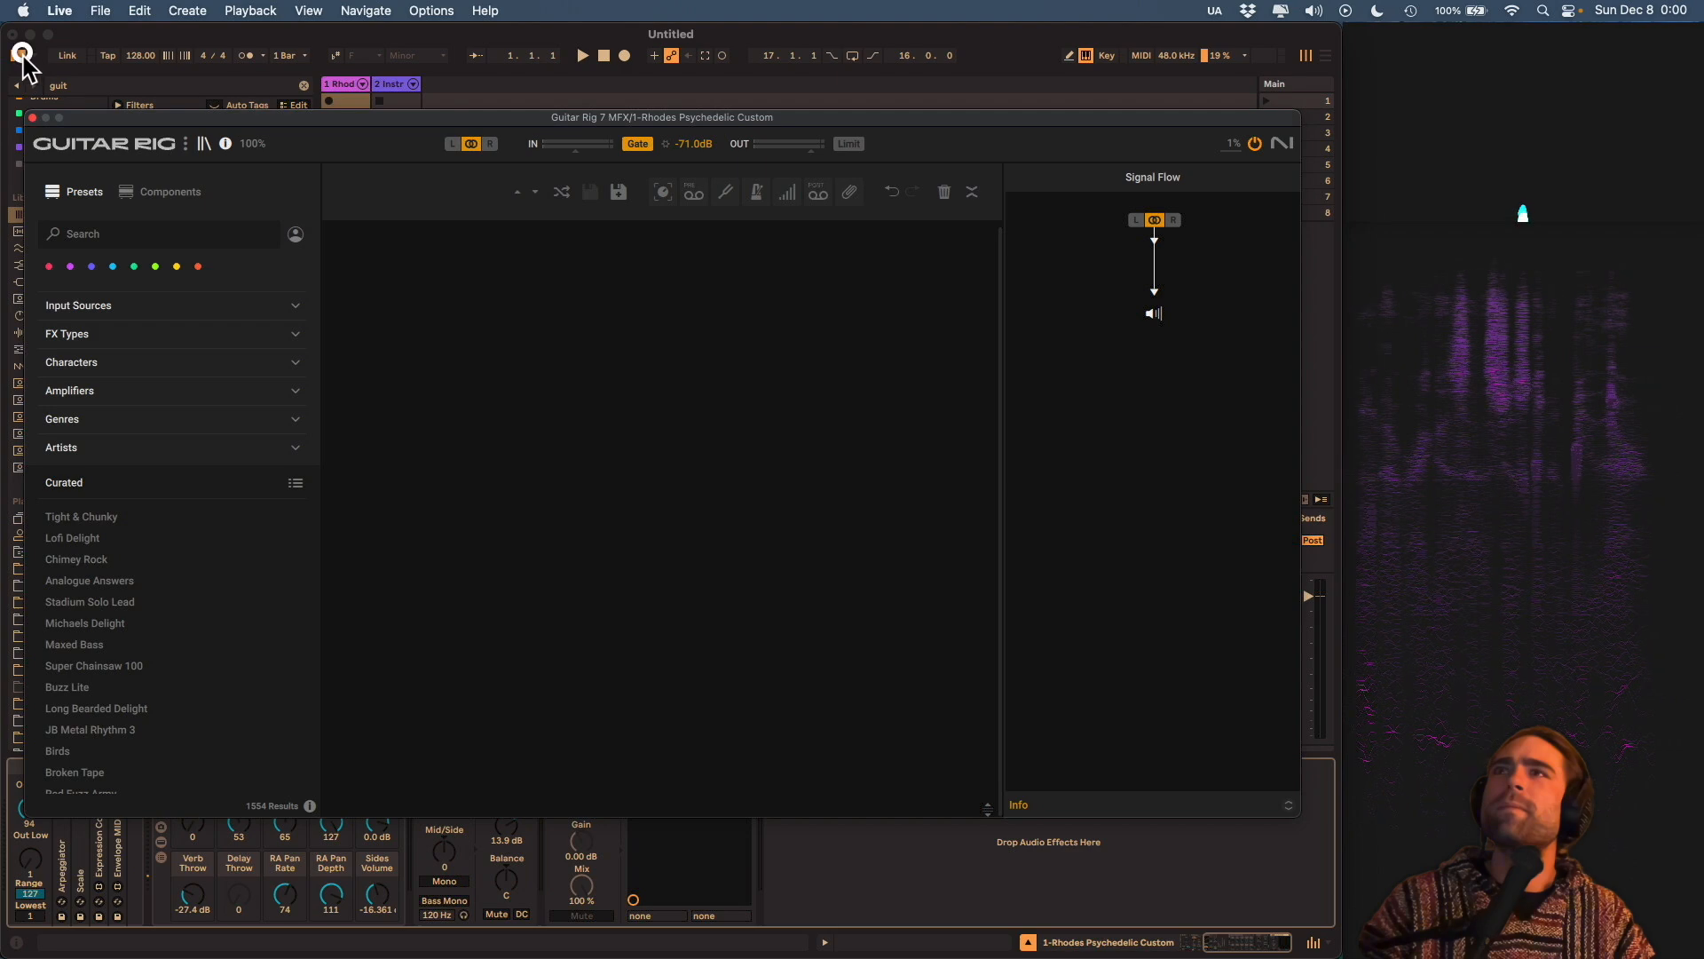
{"action": "left_click", "coordinate": [17, 55]}
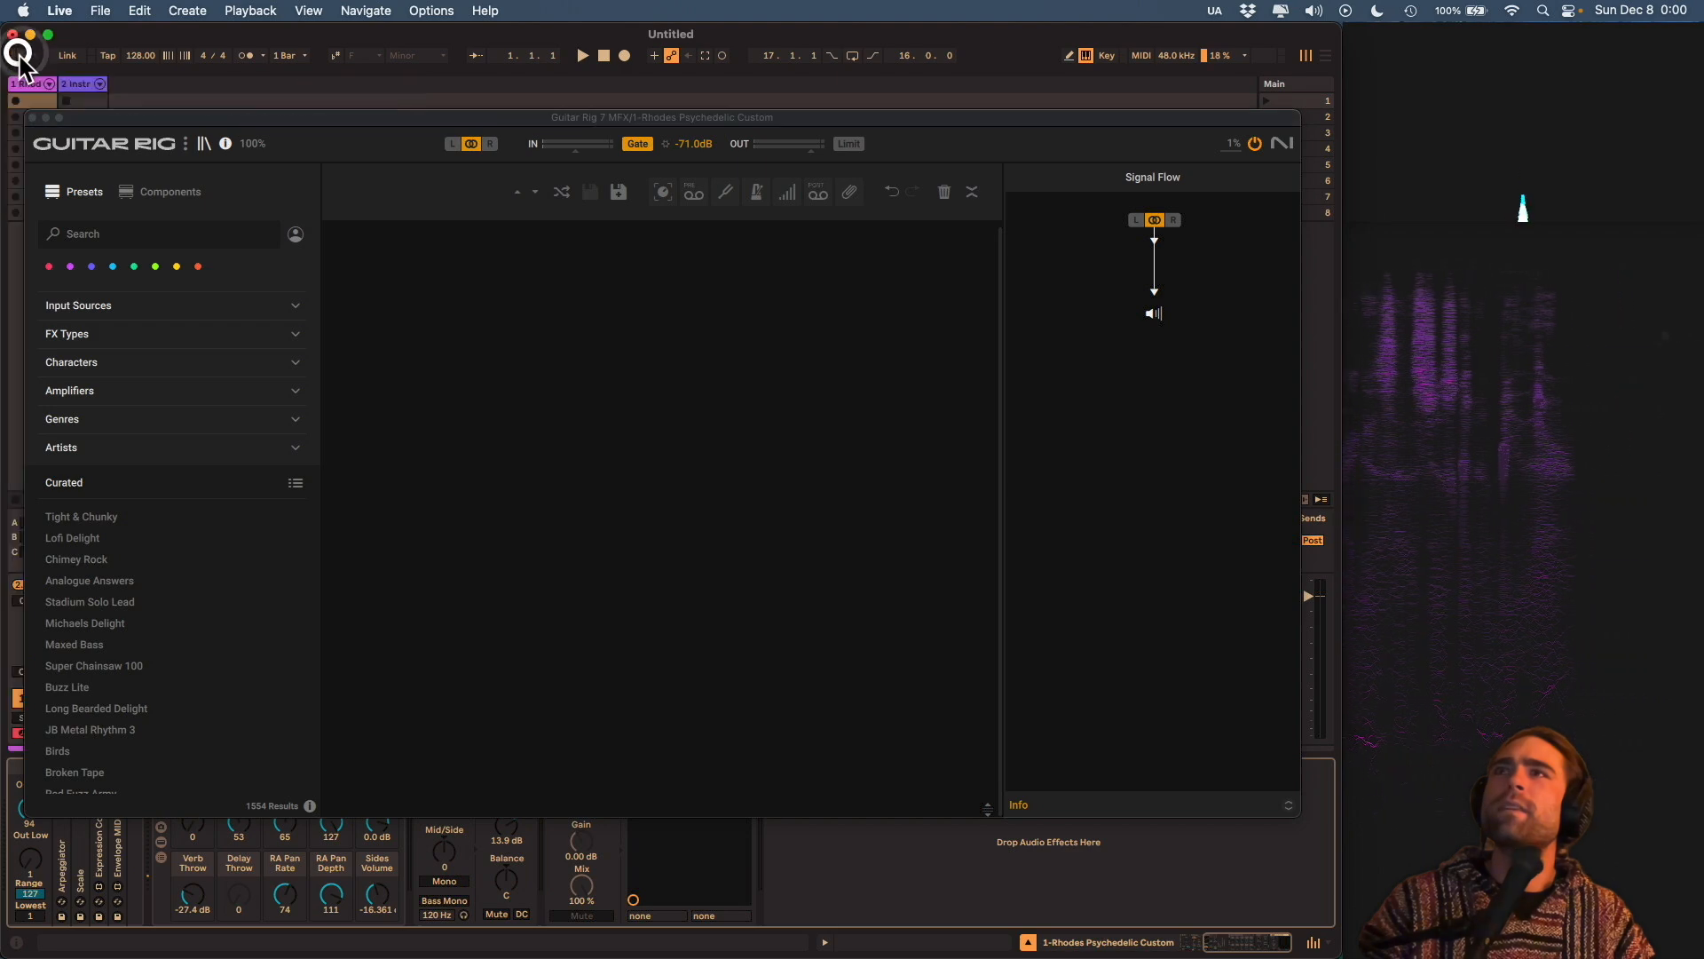
{"action": "left_click_drag", "start_coordinate": [231, 118], "coordinate": [262, 88]}
Load the It's raining 16ths preset from the Keys input source in Guitar Rig, and lower the Utility gain to 6.11 dB.
{"action": "left_click", "coordinate": [142, 273]}
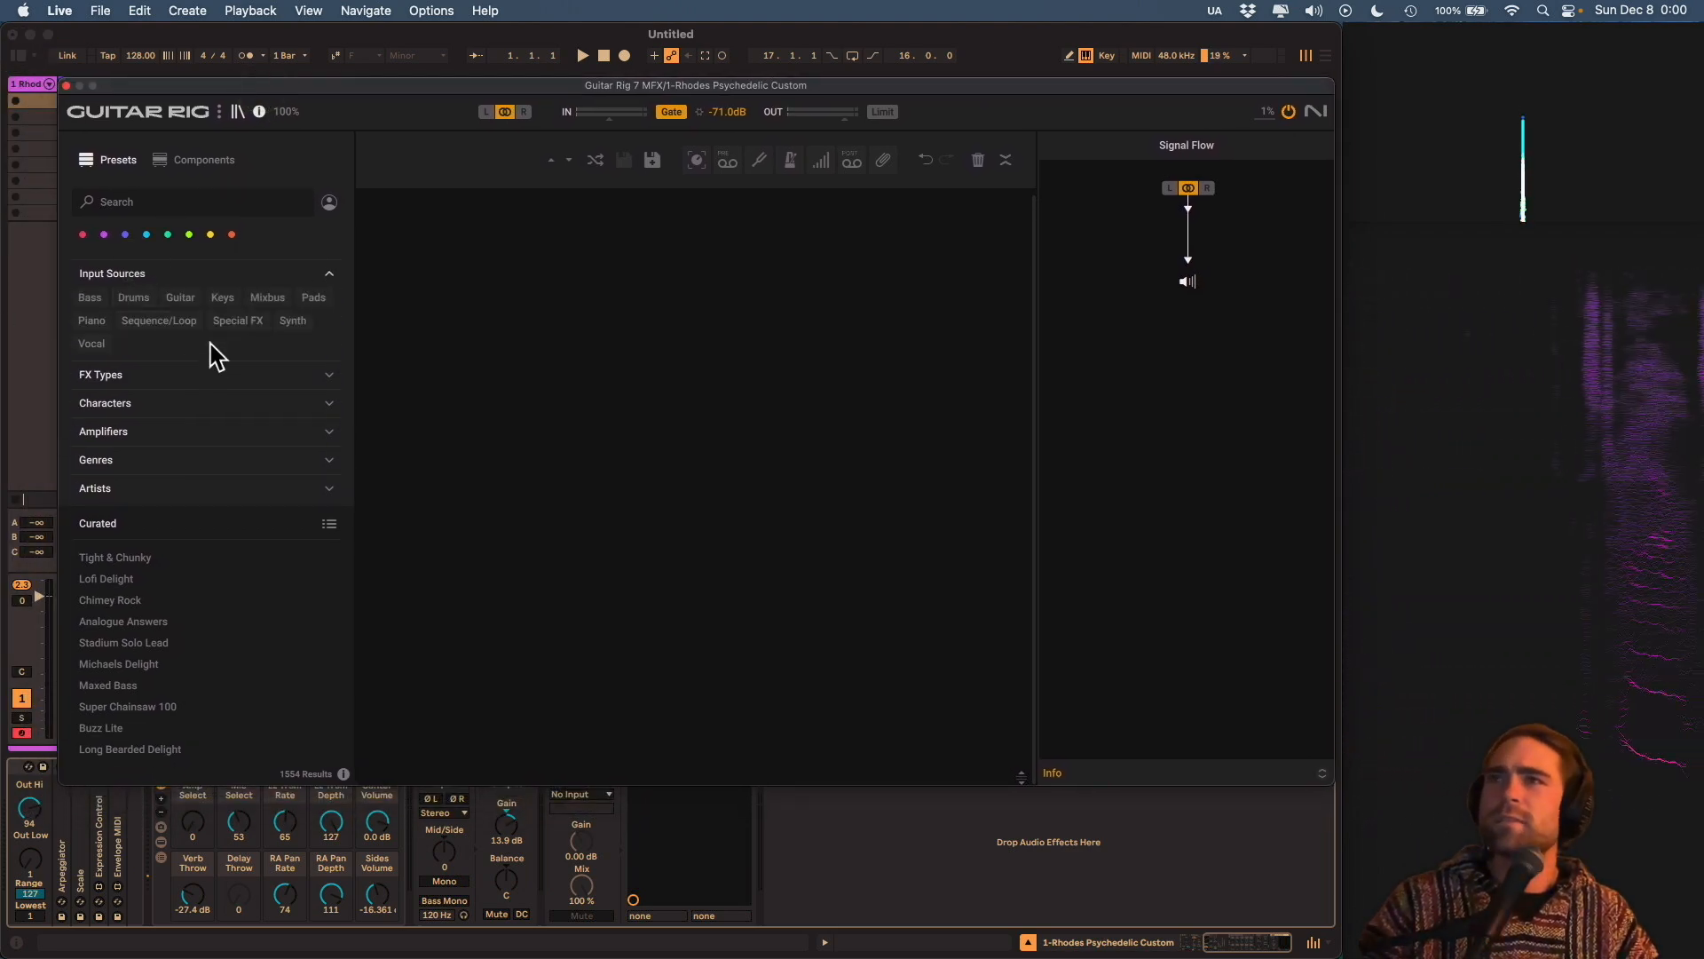
{"action": "left_click", "coordinate": [226, 299]}
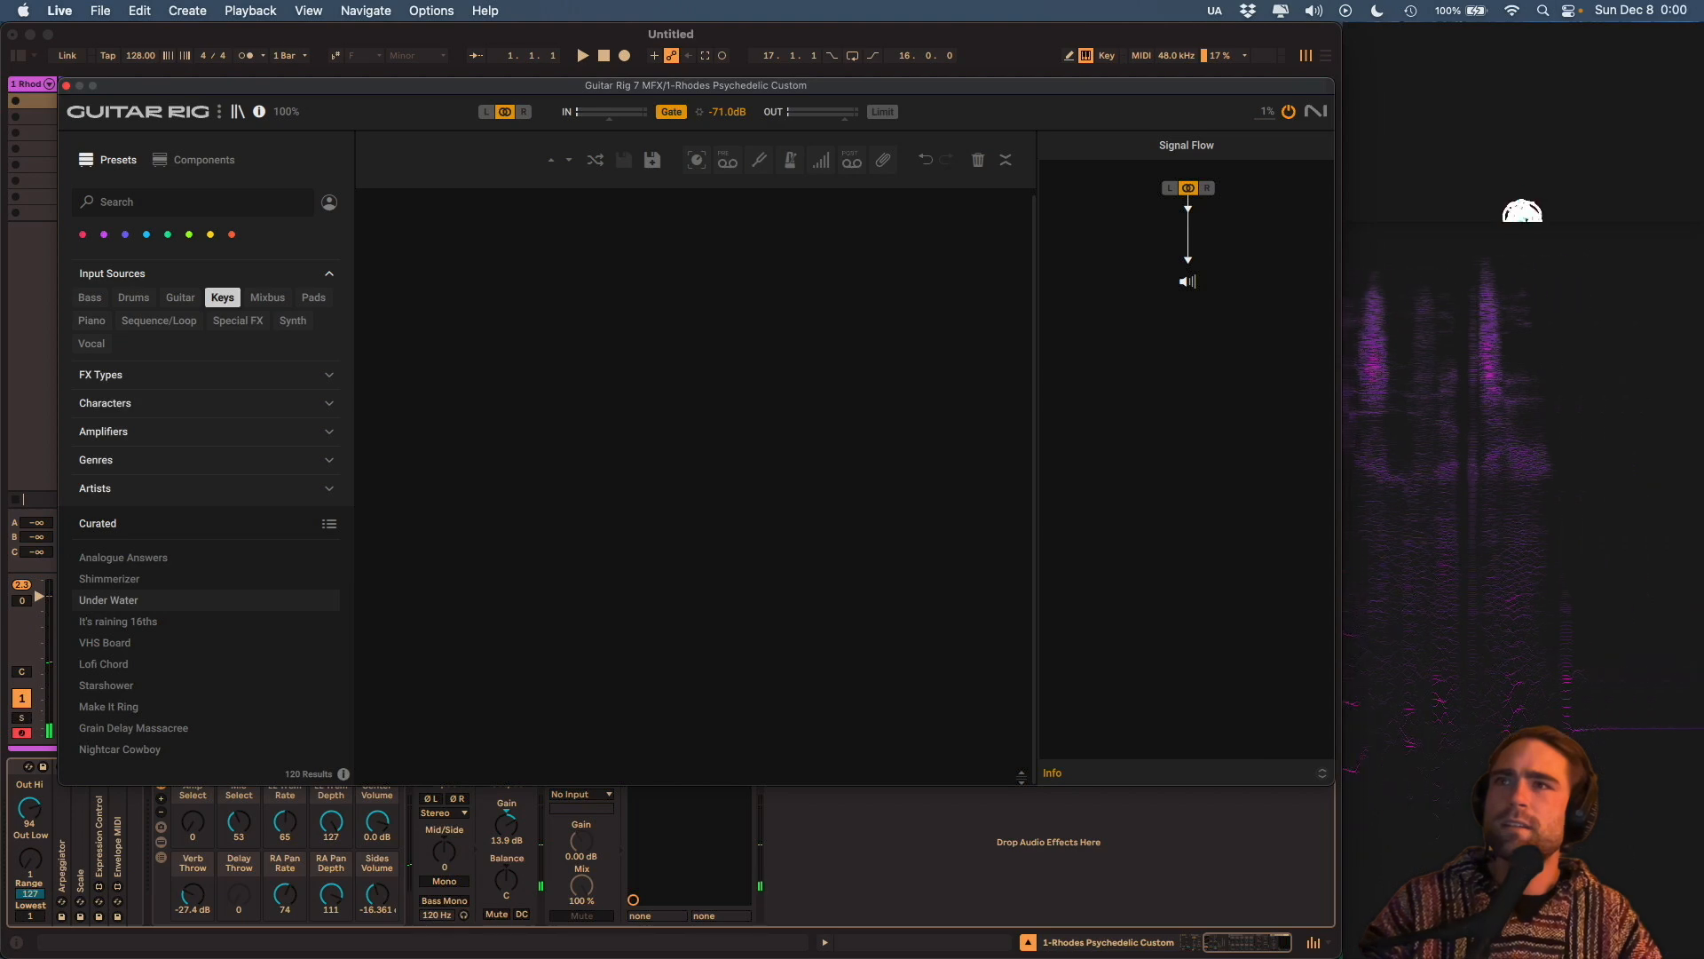
{"action": "left_click_drag", "start_coordinate": [160, 625], "coordinate": [436, 434]}
{"action": "left_click", "coordinate": [108, 618]}
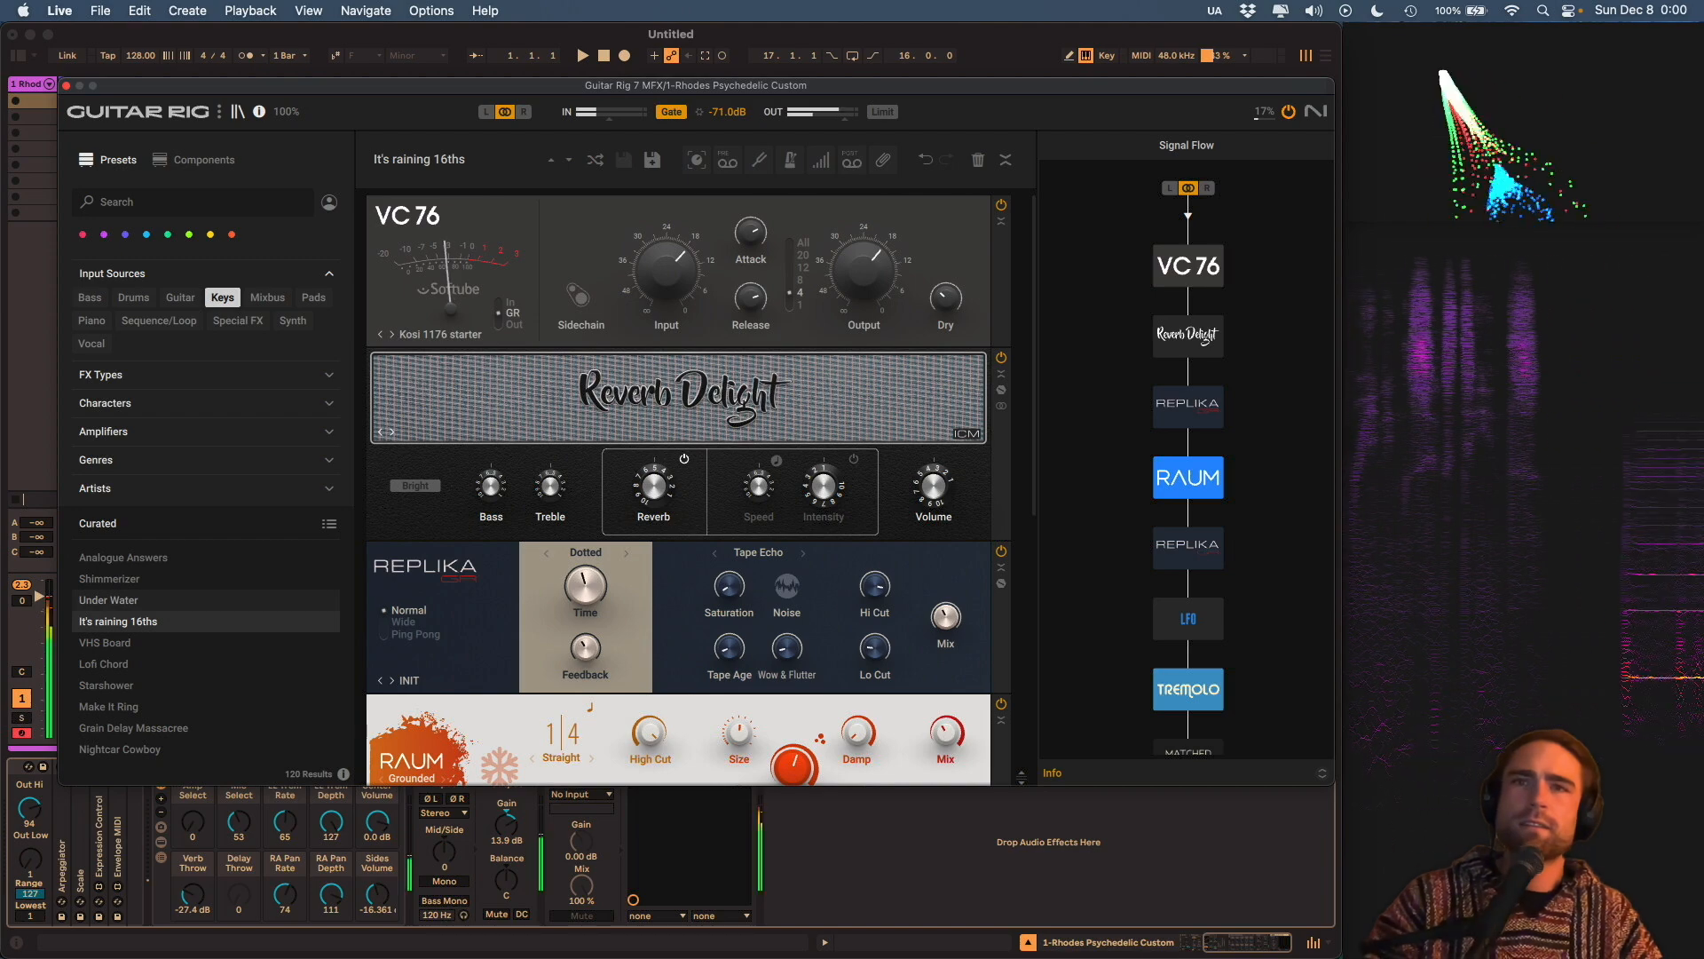
{"action": "left_click", "coordinate": [503, 828]}
{"action": "left_click_drag", "start_coordinate": [503, 828], "coordinate": [503, 828]}
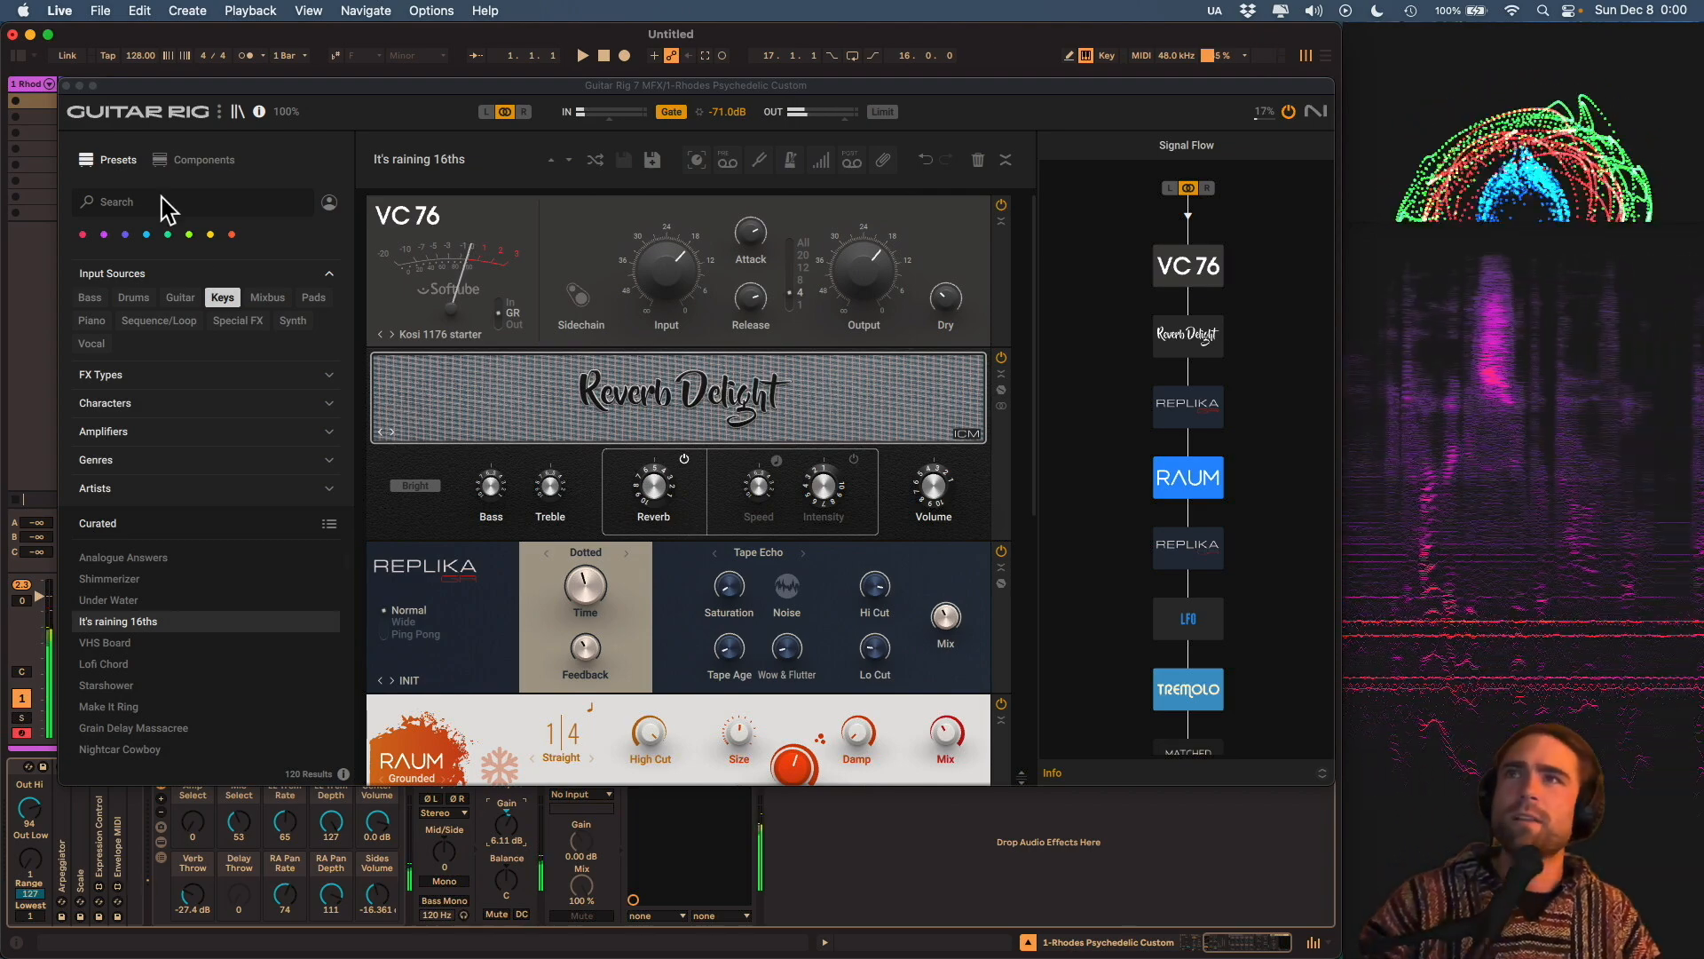
Browse Guitar Rig's list of components, and return to the presets list.
{"action": "left_click", "coordinate": [186, 163]}
{"action": "scroll", "coordinate": [312, 381], "scroll_direction": "down", "scroll_amount": 5}
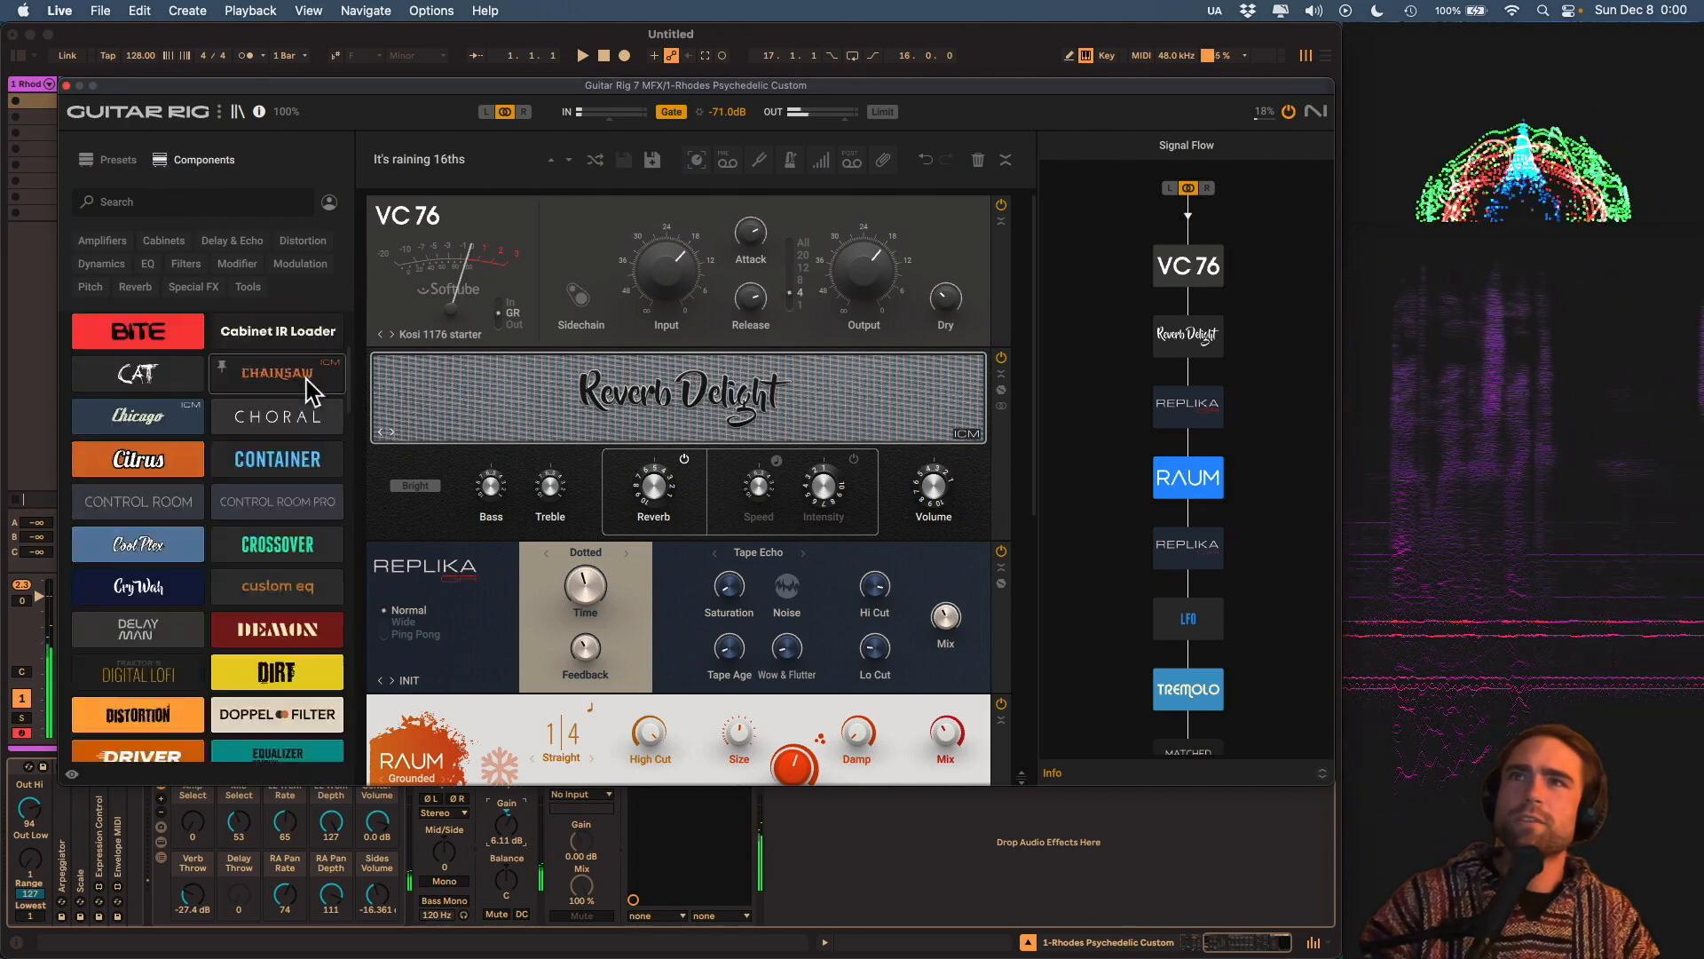
{"action": "scroll", "coordinate": [337, 381], "scroll_direction": "up", "scroll_amount": 5}
{"action": "left_click_drag", "start_coordinate": [347, 355], "coordinate": [358, 320]}
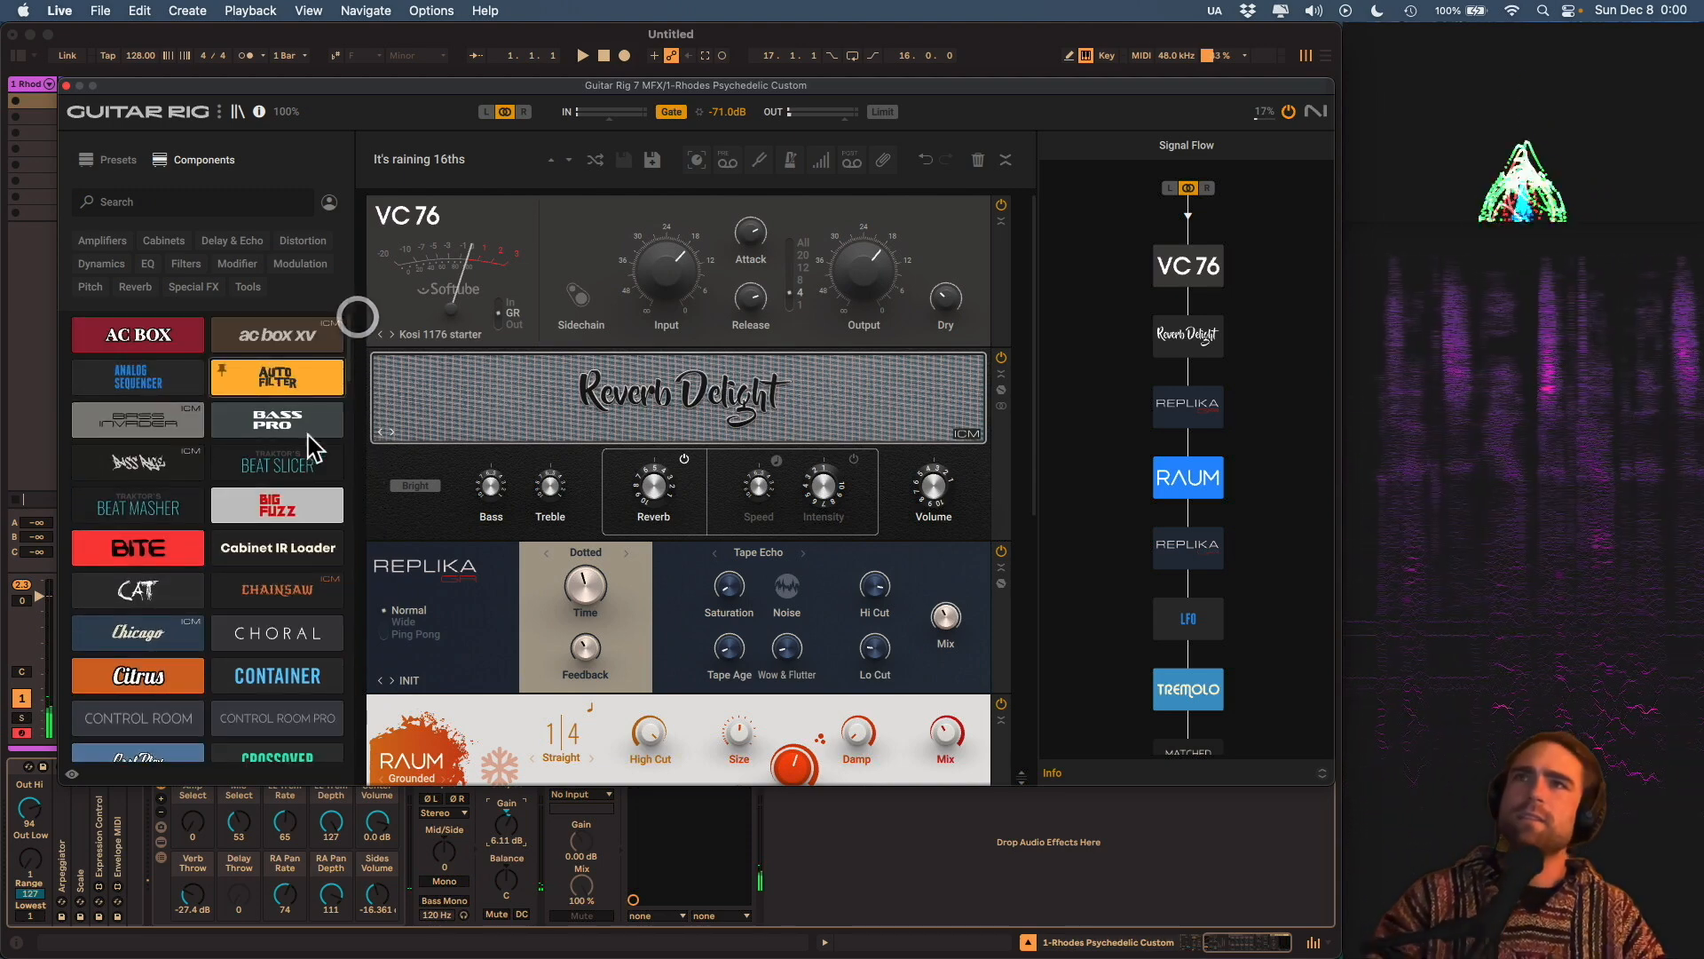
{"action": "left_click", "coordinate": [119, 161]}
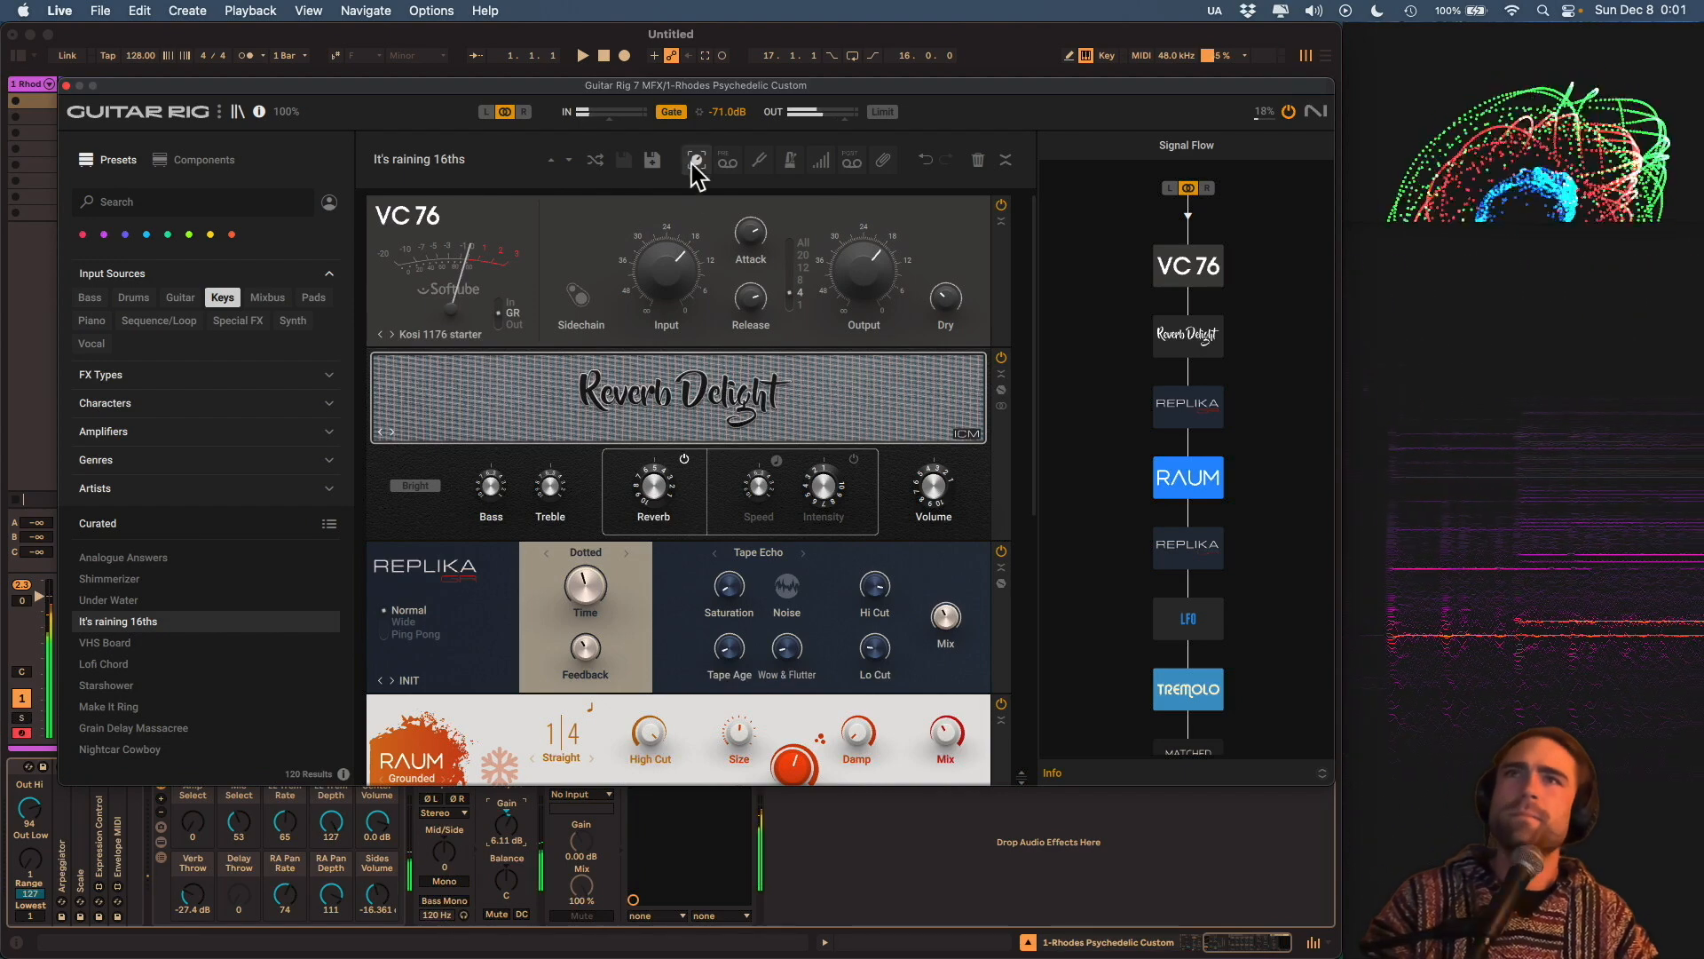
Load the VHS Board preset, and switch its NoiseMachine off and back on to compare the sound.
{"action": "left_click", "coordinate": [568, 161]}
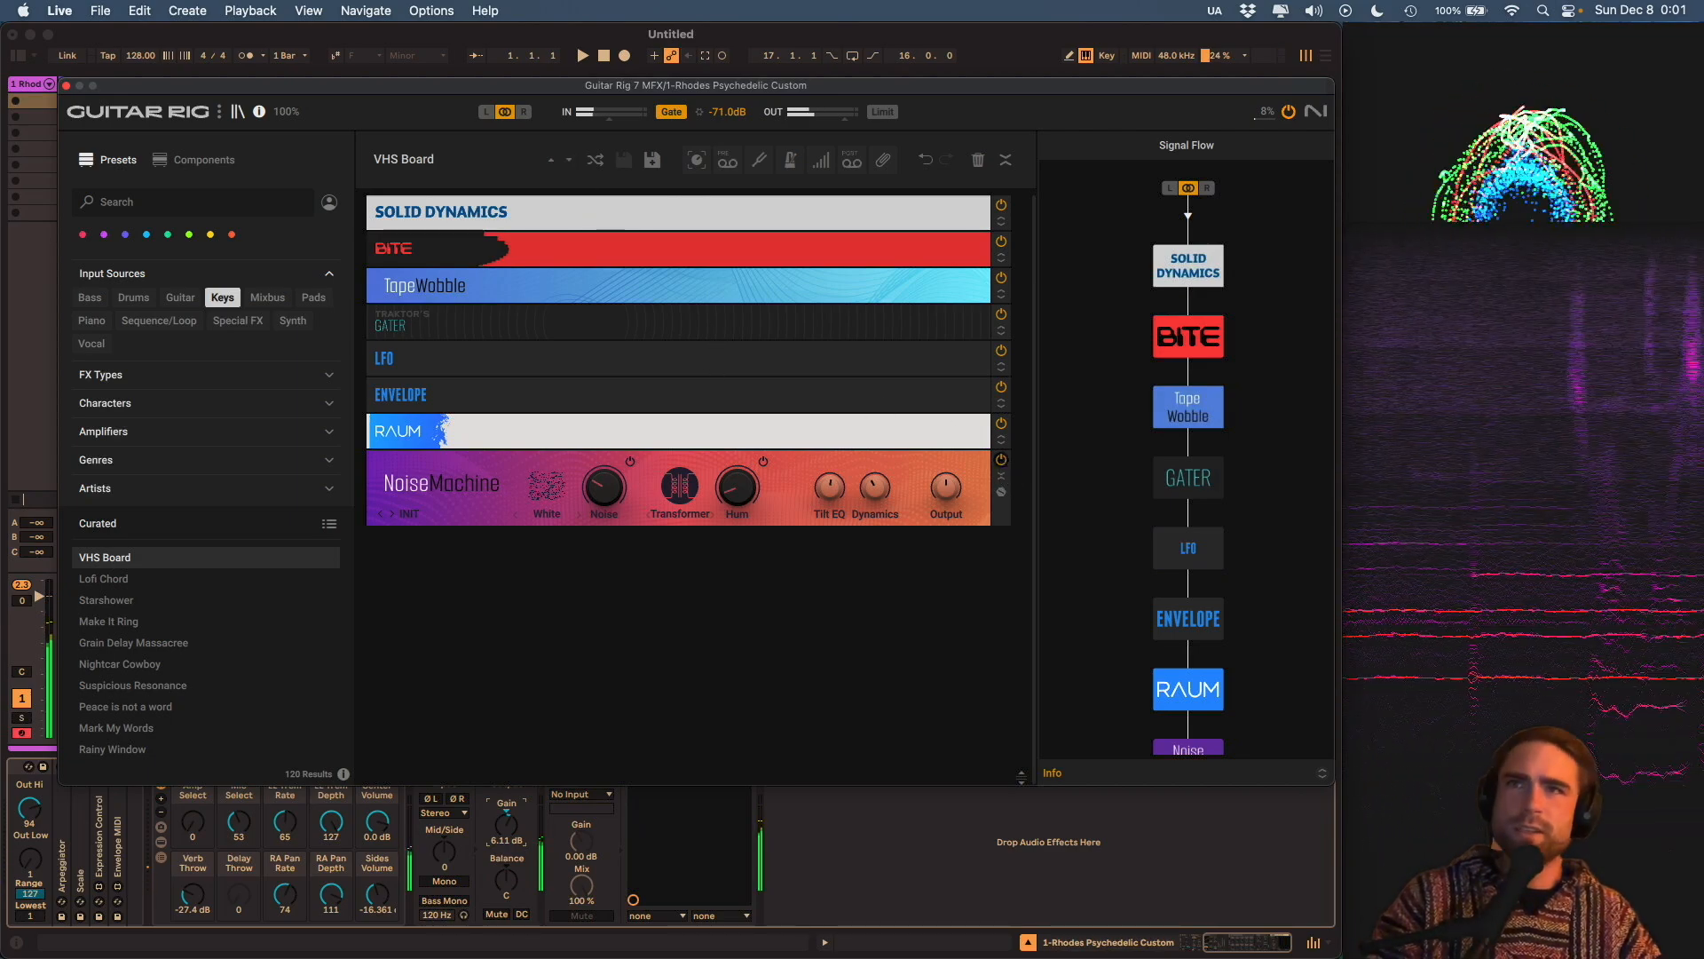
{"action": "left_click", "coordinate": [1001, 460]}
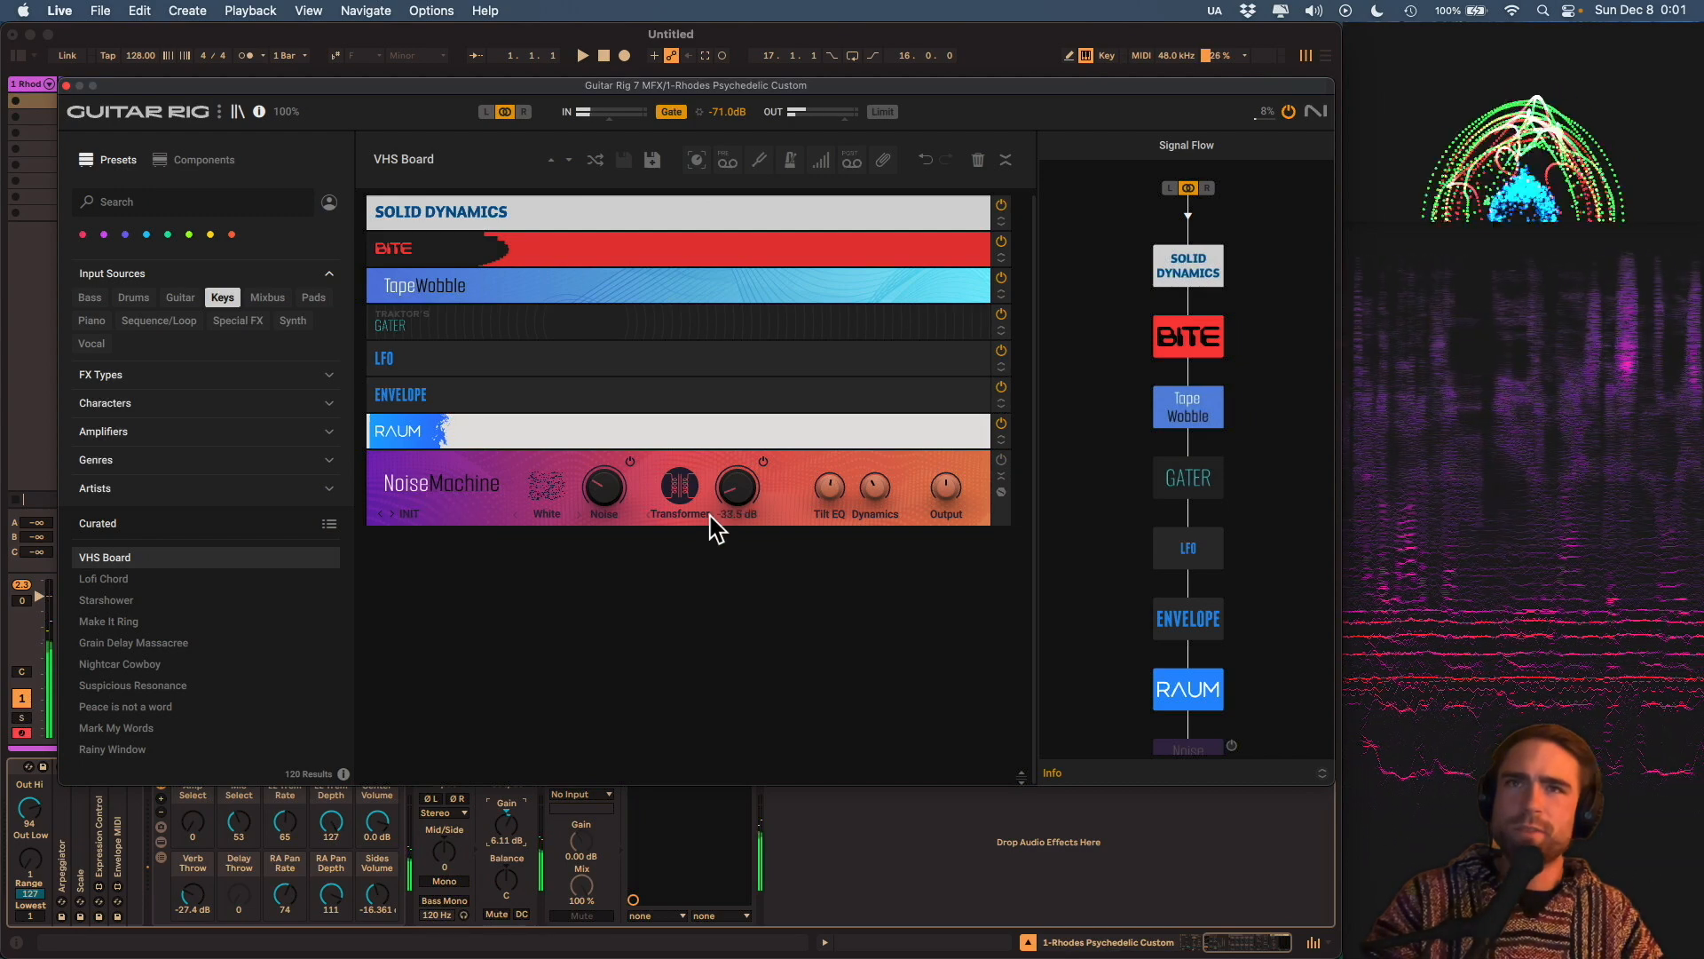
{"action": "left_click", "coordinate": [1002, 460]}
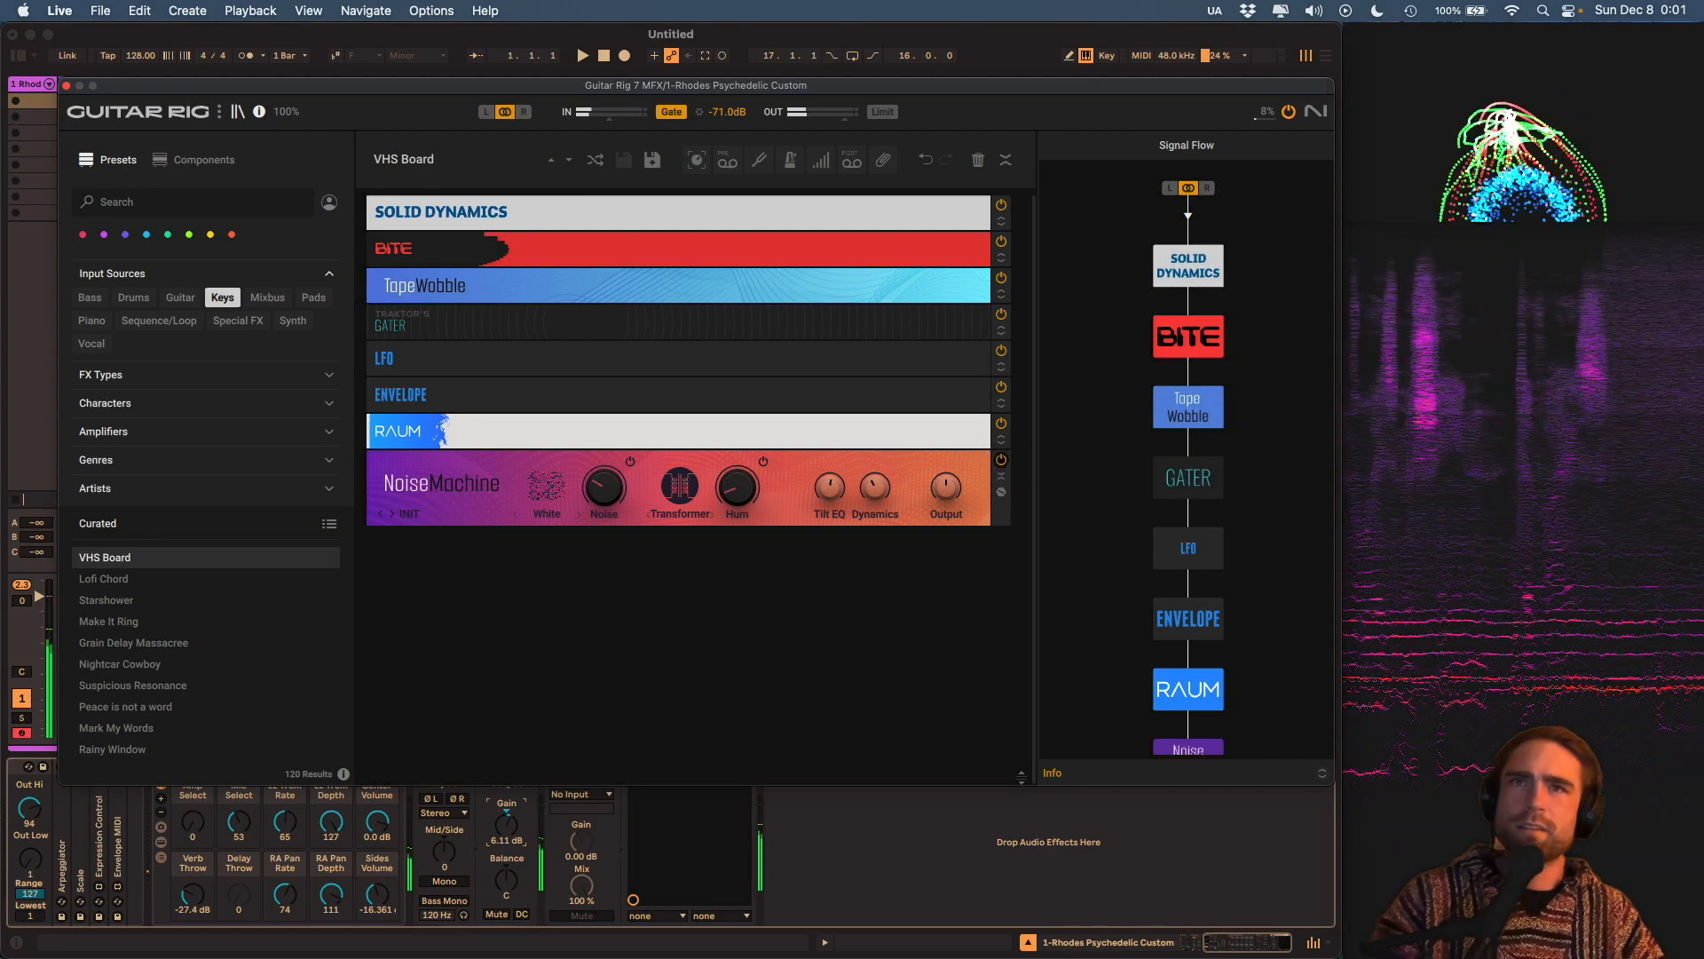
Lower the NoiseMachine's Noise level to -37.3 dB, and review the preset's signal flow.
{"action": "mouse_move", "coordinate": [946, 491]}
{"action": "mouse_move", "coordinate": [603, 484]}
{"action": "left_click_drag", "start_coordinate": [602, 484], "coordinate": [602, 487]}
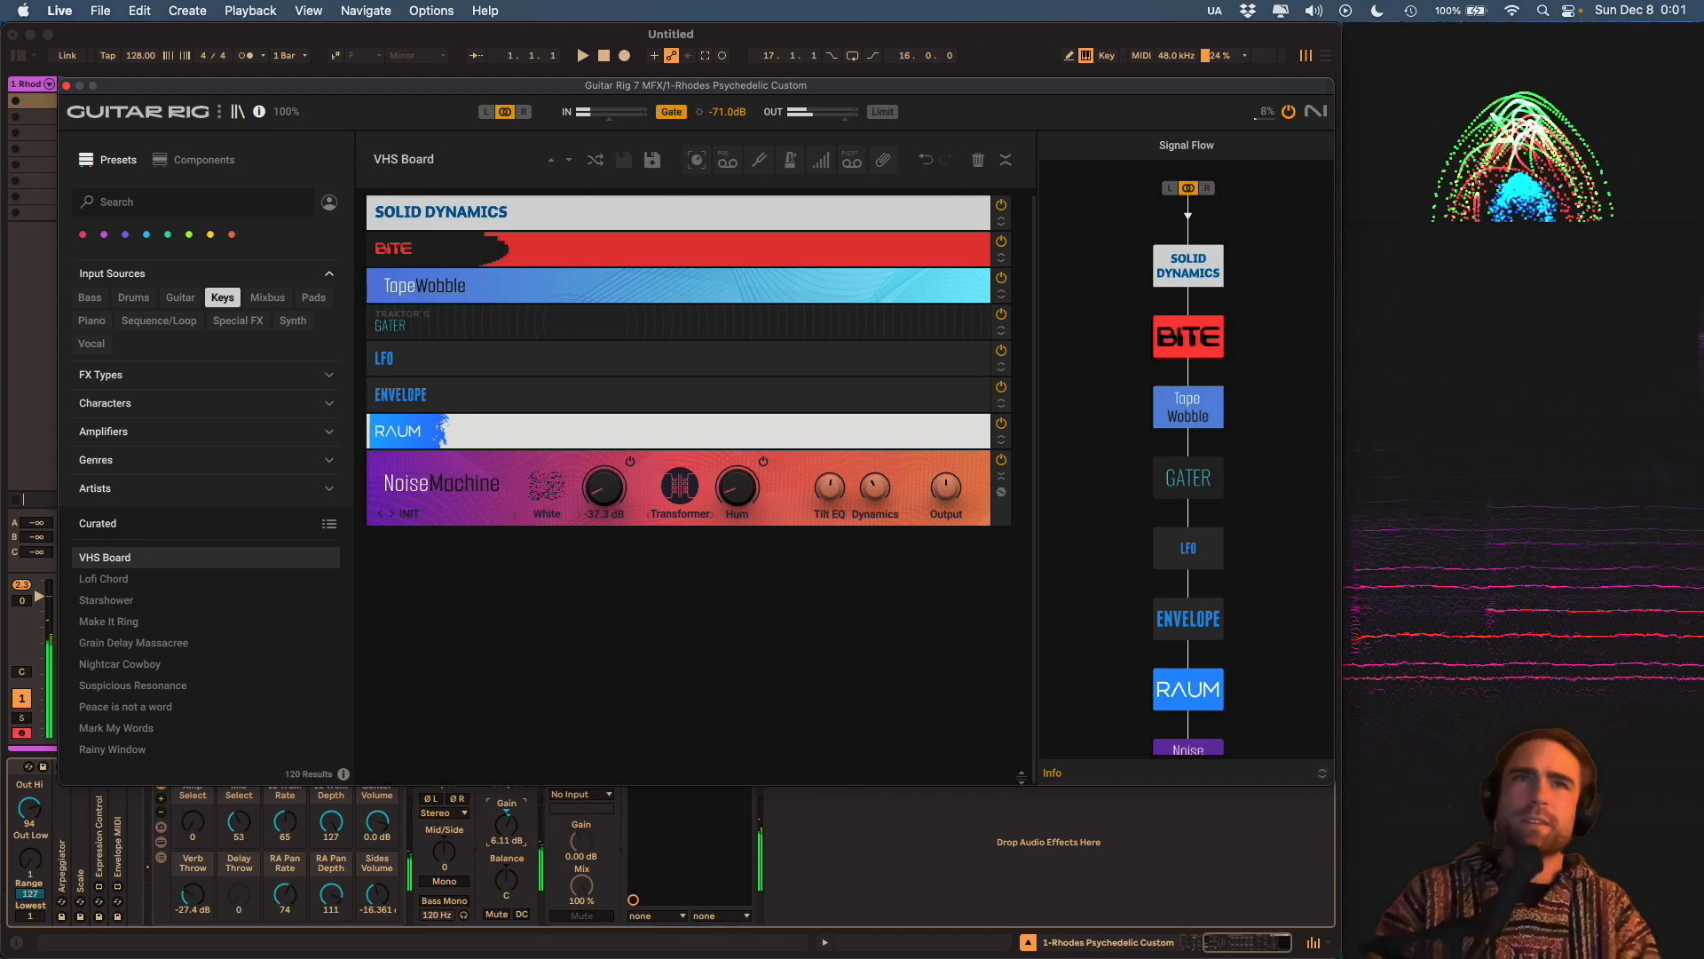
{"action": "scroll", "coordinate": [1243, 511], "scroll_direction": "down", "scroll_amount": 3}
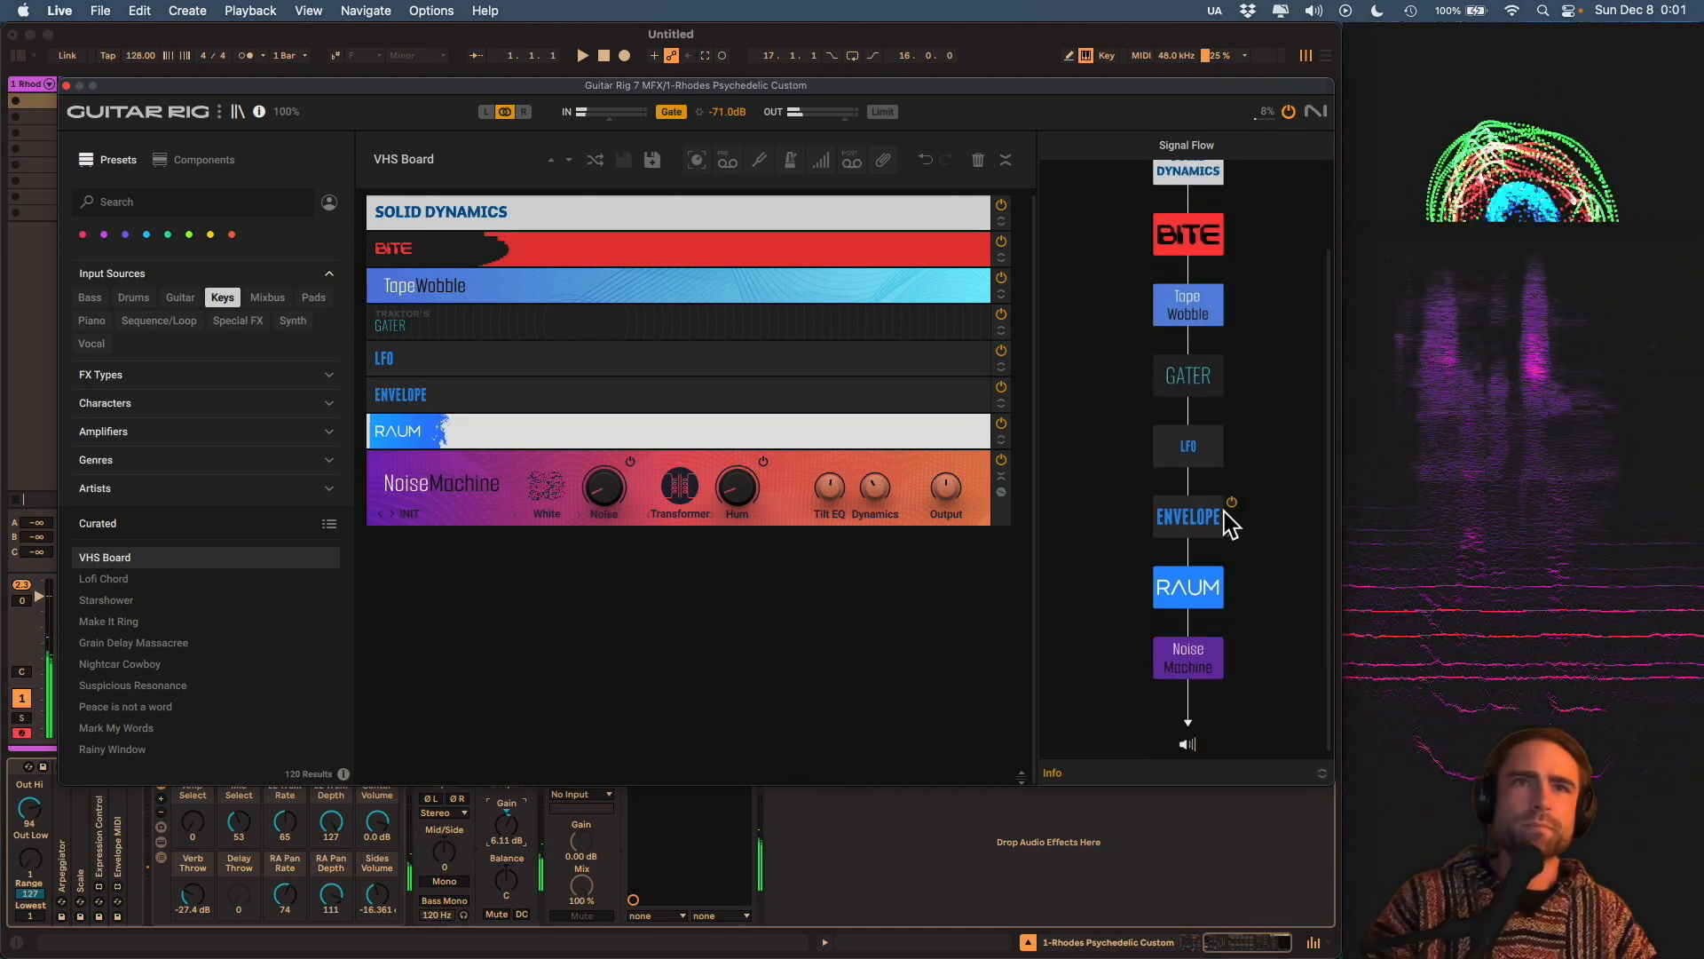
{"action": "scroll", "coordinate": [1229, 524], "scroll_direction": "up", "scroll_amount": 1}
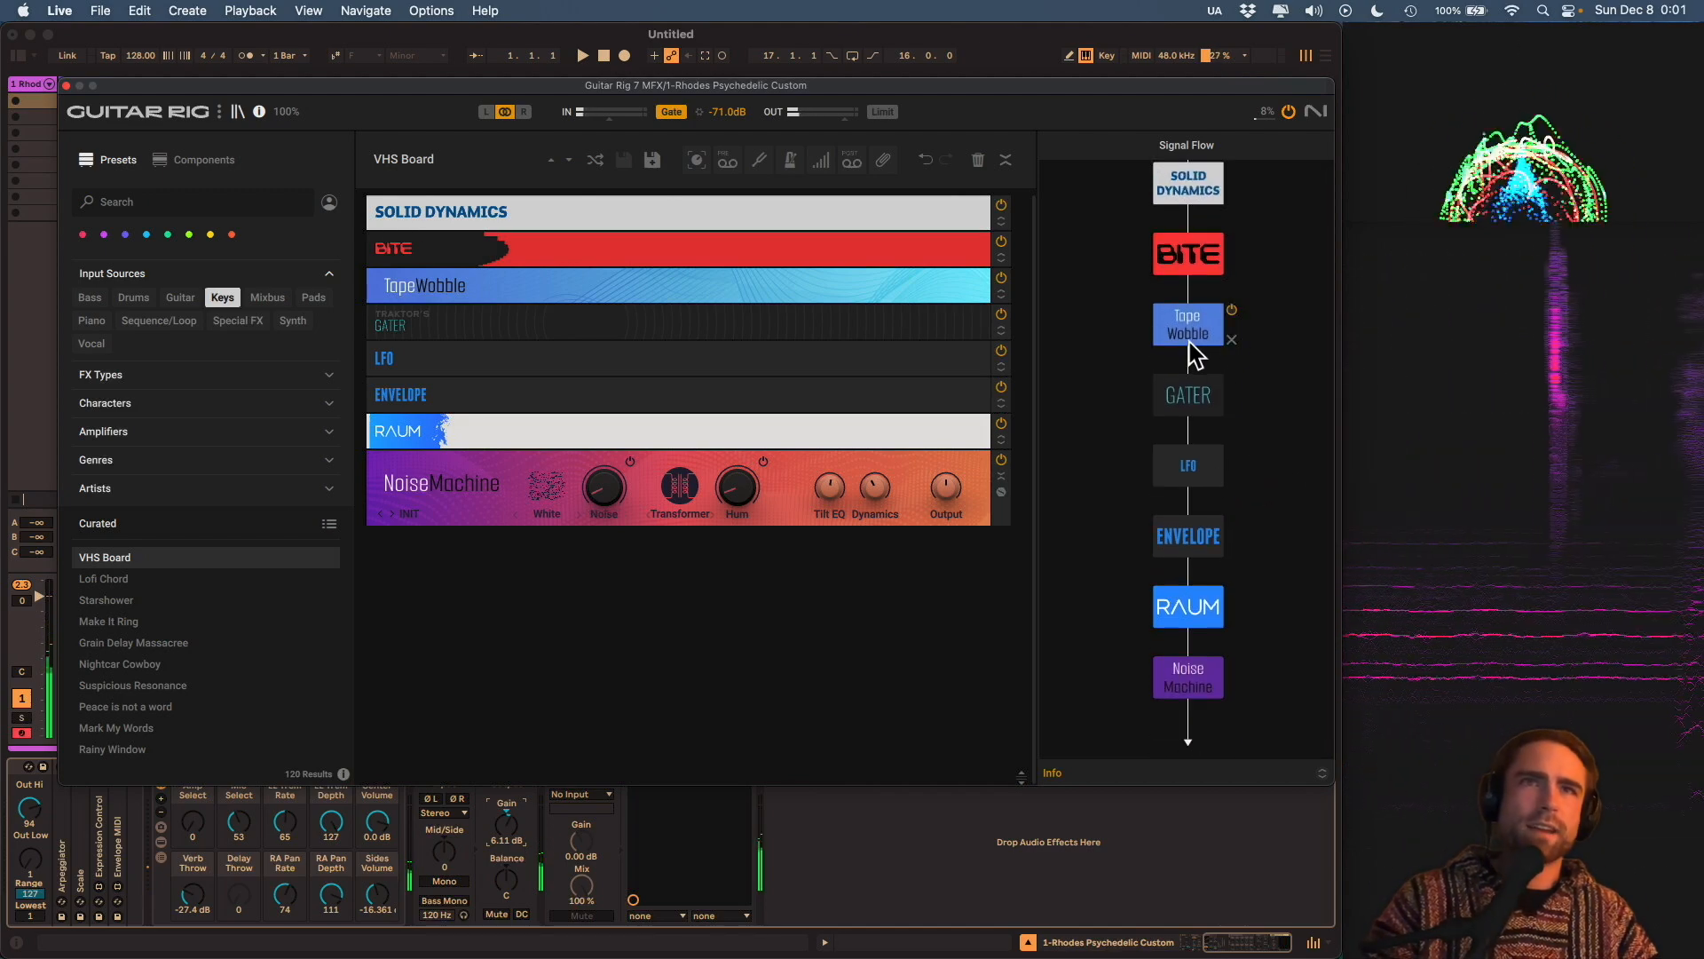
{"action": "scroll", "coordinate": [1194, 350], "scroll_direction": "up", "scroll_amount": 2}
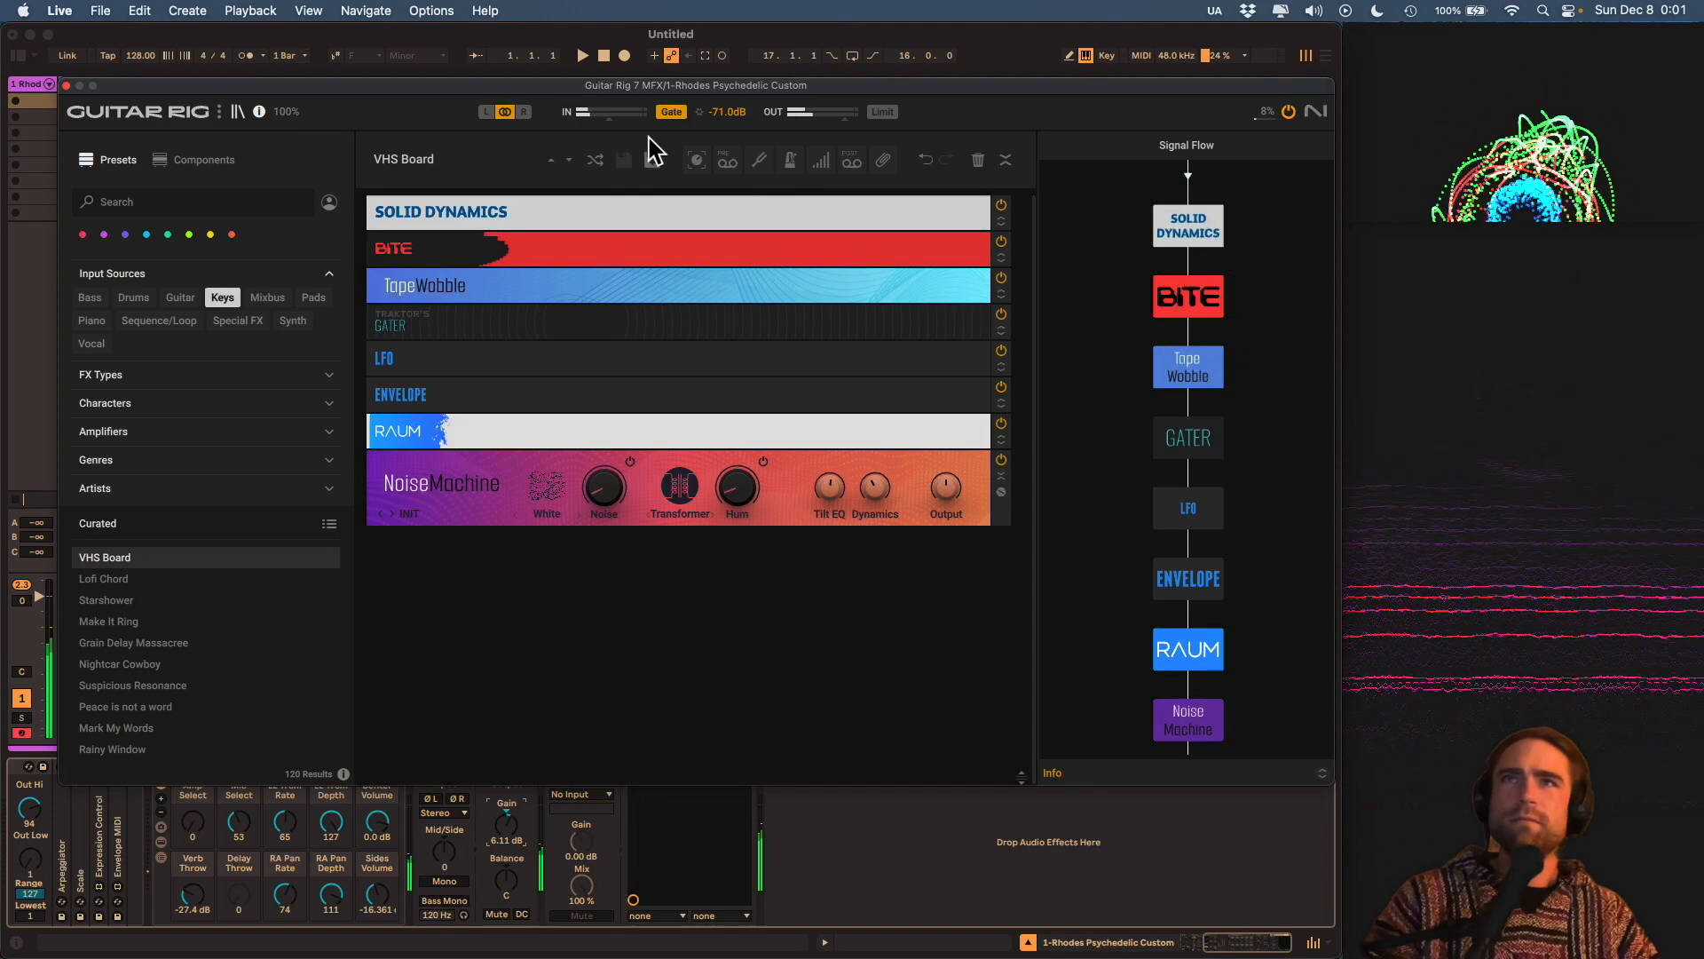
Audition the Lofi Chord, Starshower and Make It Ring presets in turn, trying the Kolor Drive and examining the effect modules of Make It Ring.
{"action": "left_click", "coordinate": [569, 161]}
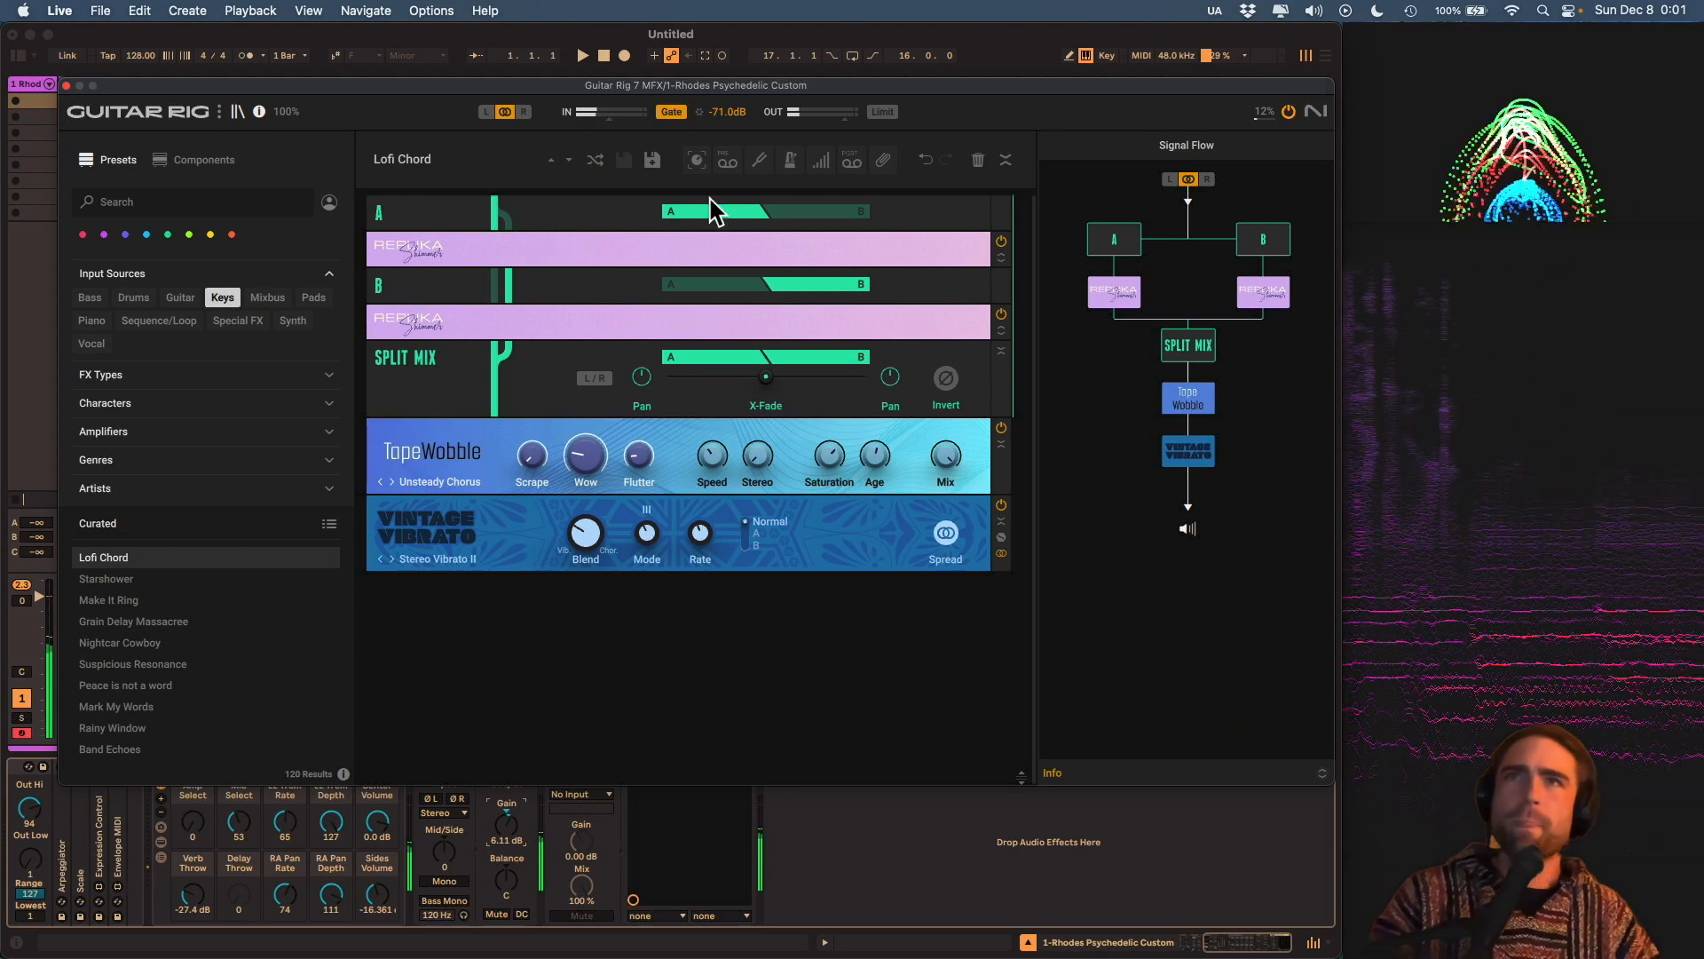
{"action": "left_click", "coordinate": [569, 162]}
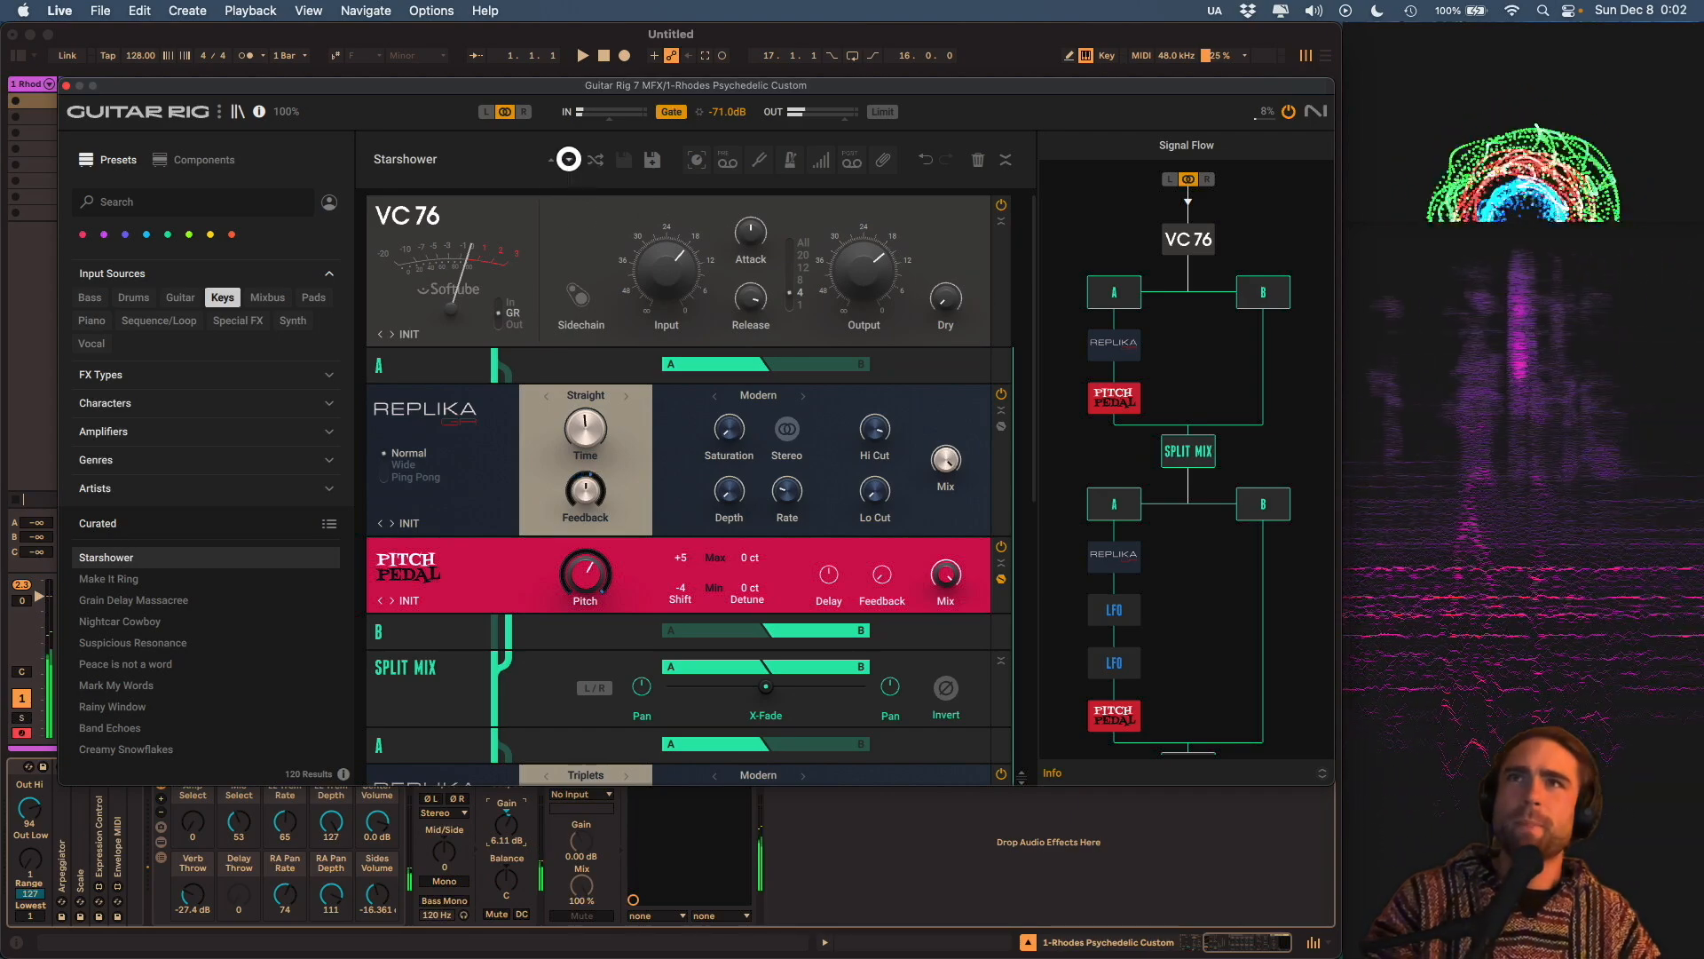
{"action": "left_click", "coordinate": [569, 161]}
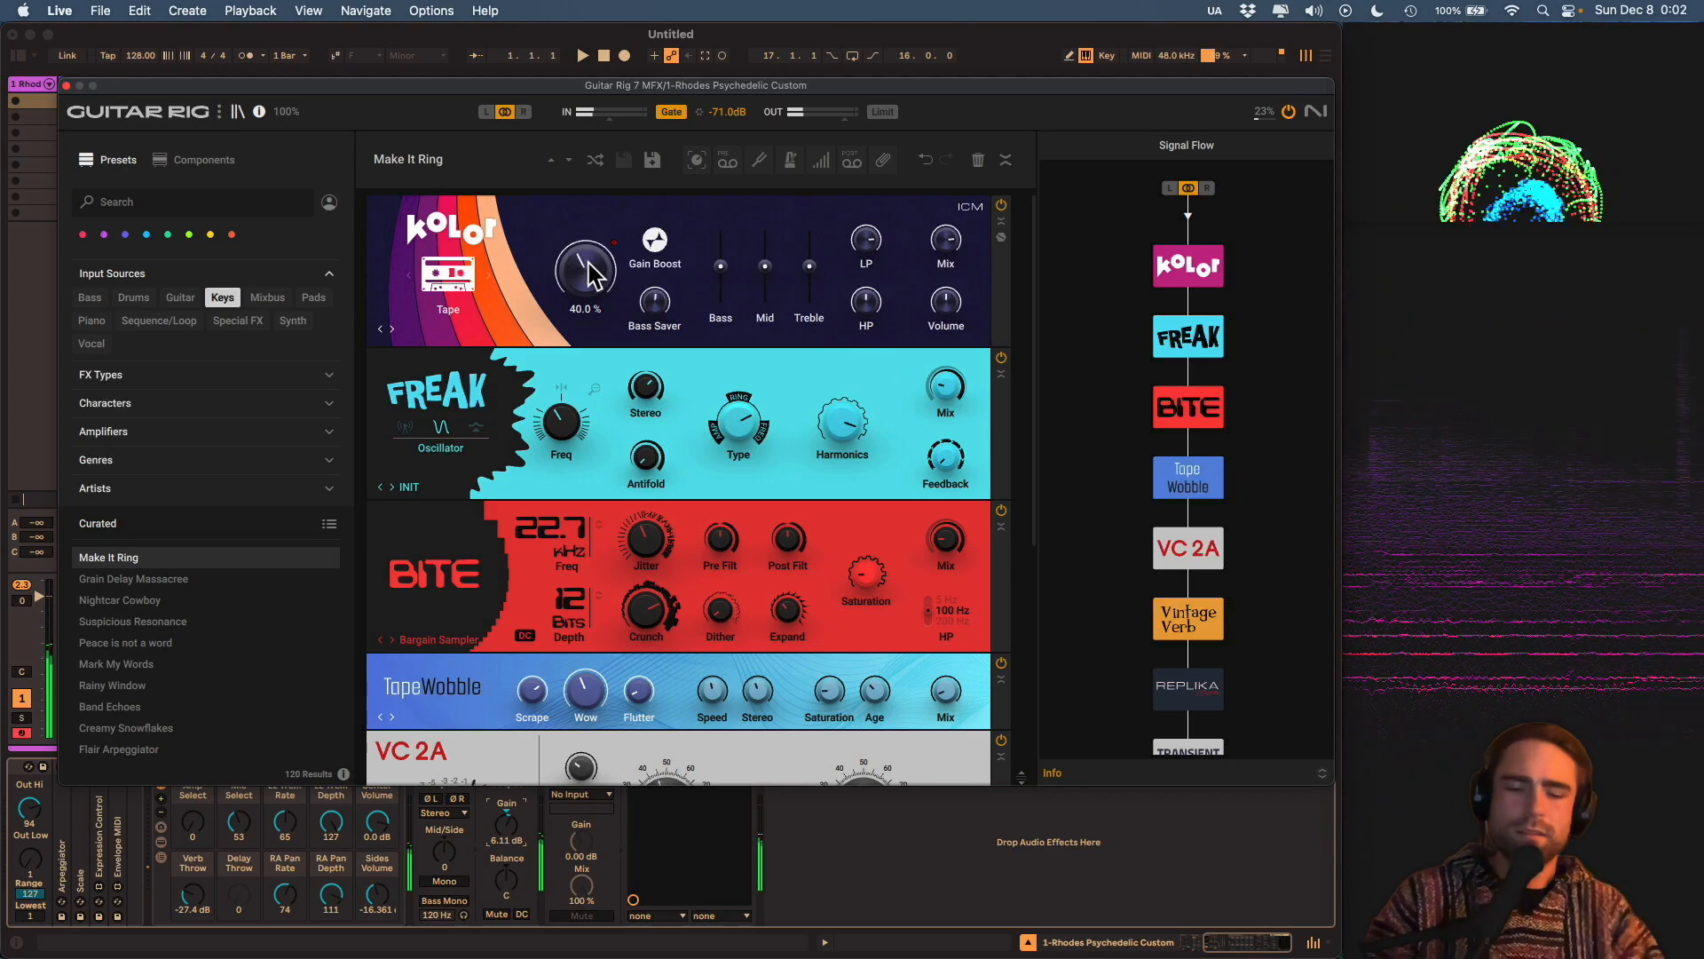
{"action": "left_click_drag", "start_coordinate": [588, 263], "coordinate": [588, 273]}
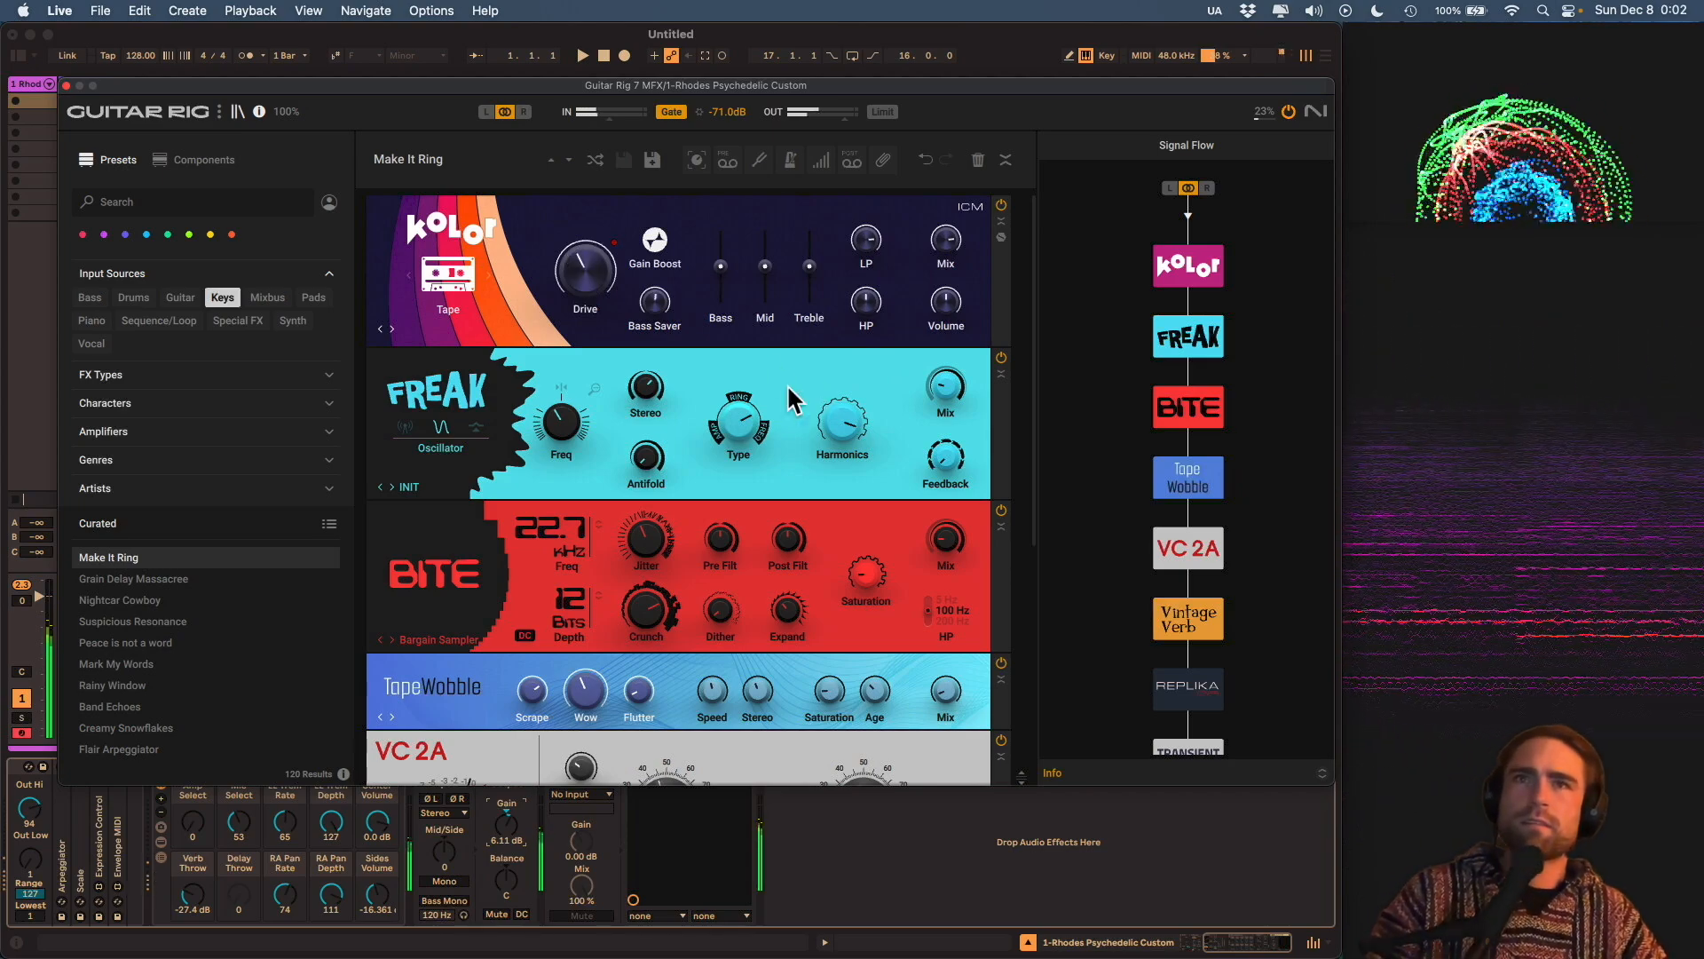
{"action": "left_click_drag", "start_coordinate": [1033, 447], "coordinate": [1027, 296]}
Load the Grain Delay Massacree preset, and lower the Utility gain to 1.11 dB.
{"action": "left_click", "coordinate": [594, 161]}
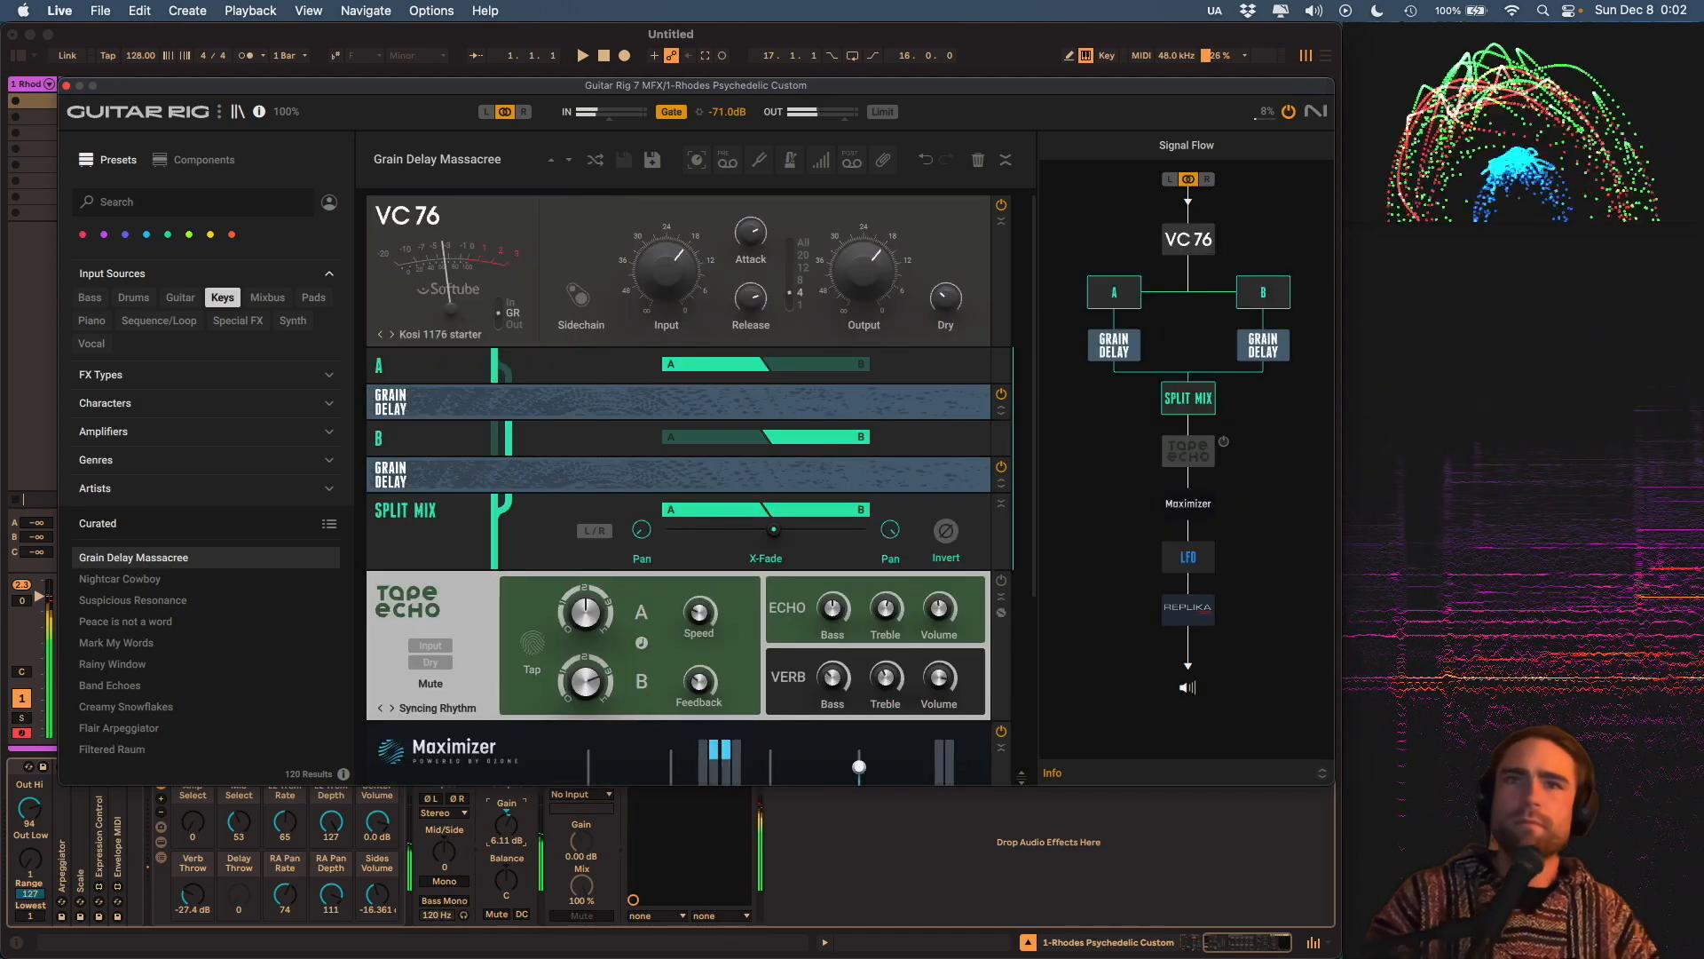
{"action": "left_click_drag", "start_coordinate": [517, 817], "coordinate": [517, 834]}
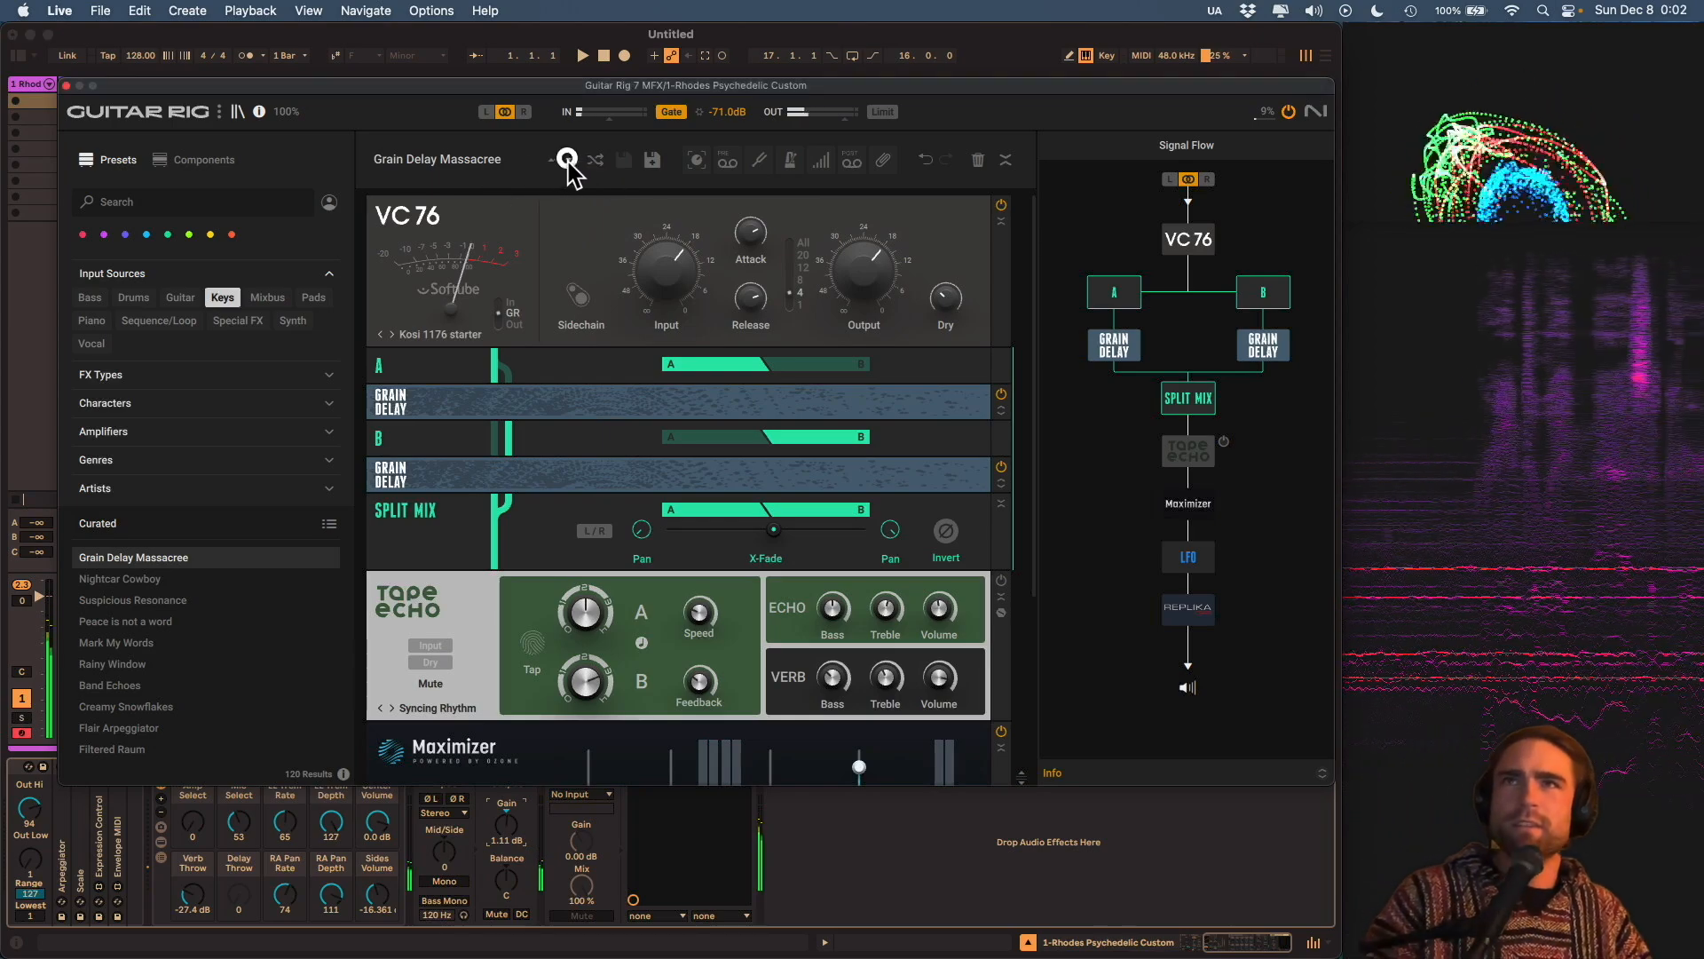
Audition the Nightcar Cowboy and Suspicious Resonance presets in turn, and reset the Utility gain to 0.00 dB.
{"action": "left_click", "coordinate": [568, 164]}
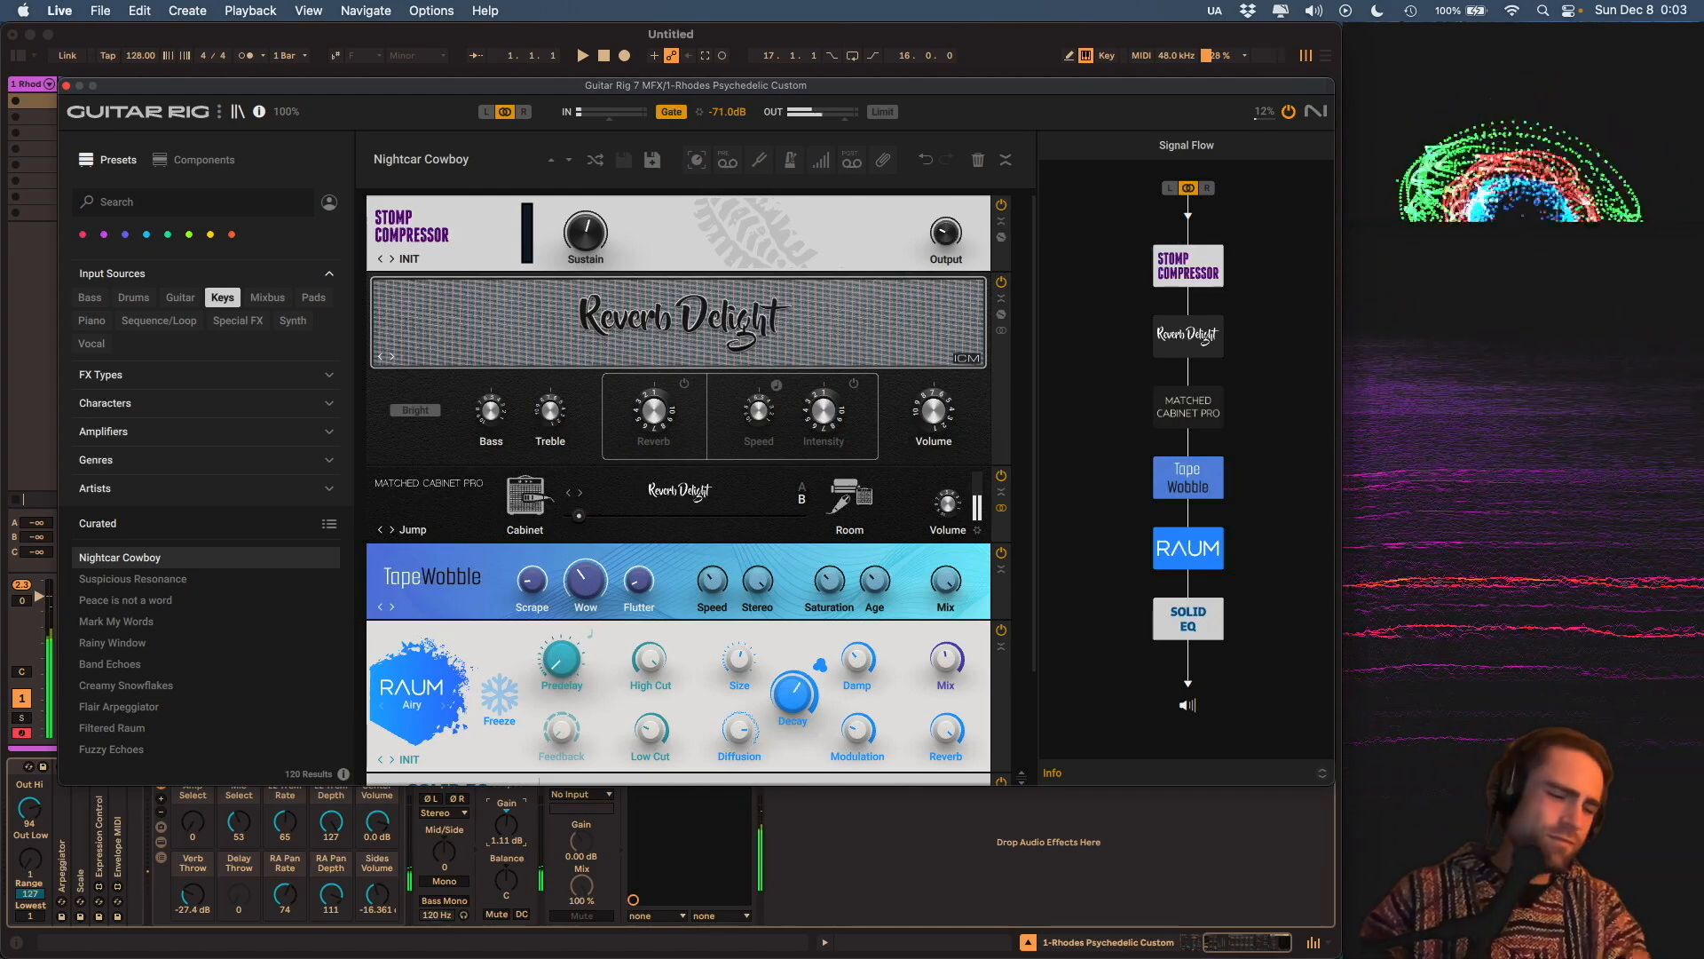
{"action": "left_click", "coordinate": [567, 160]}
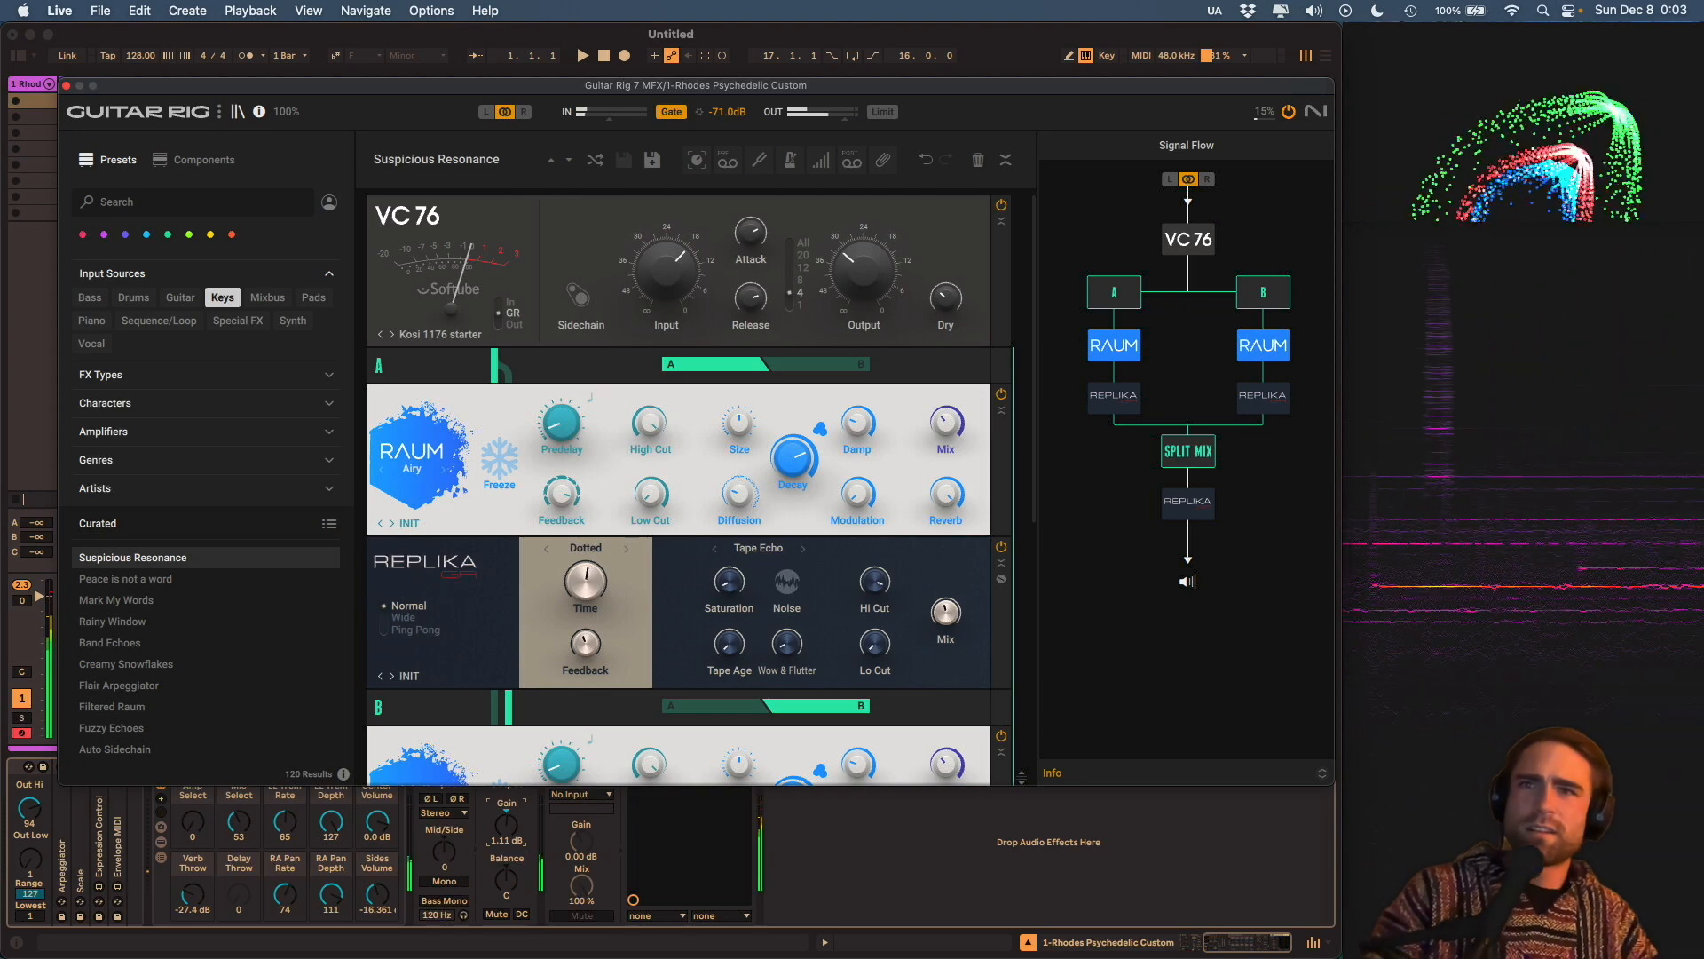
{"action": "left_click", "coordinate": [505, 822]}
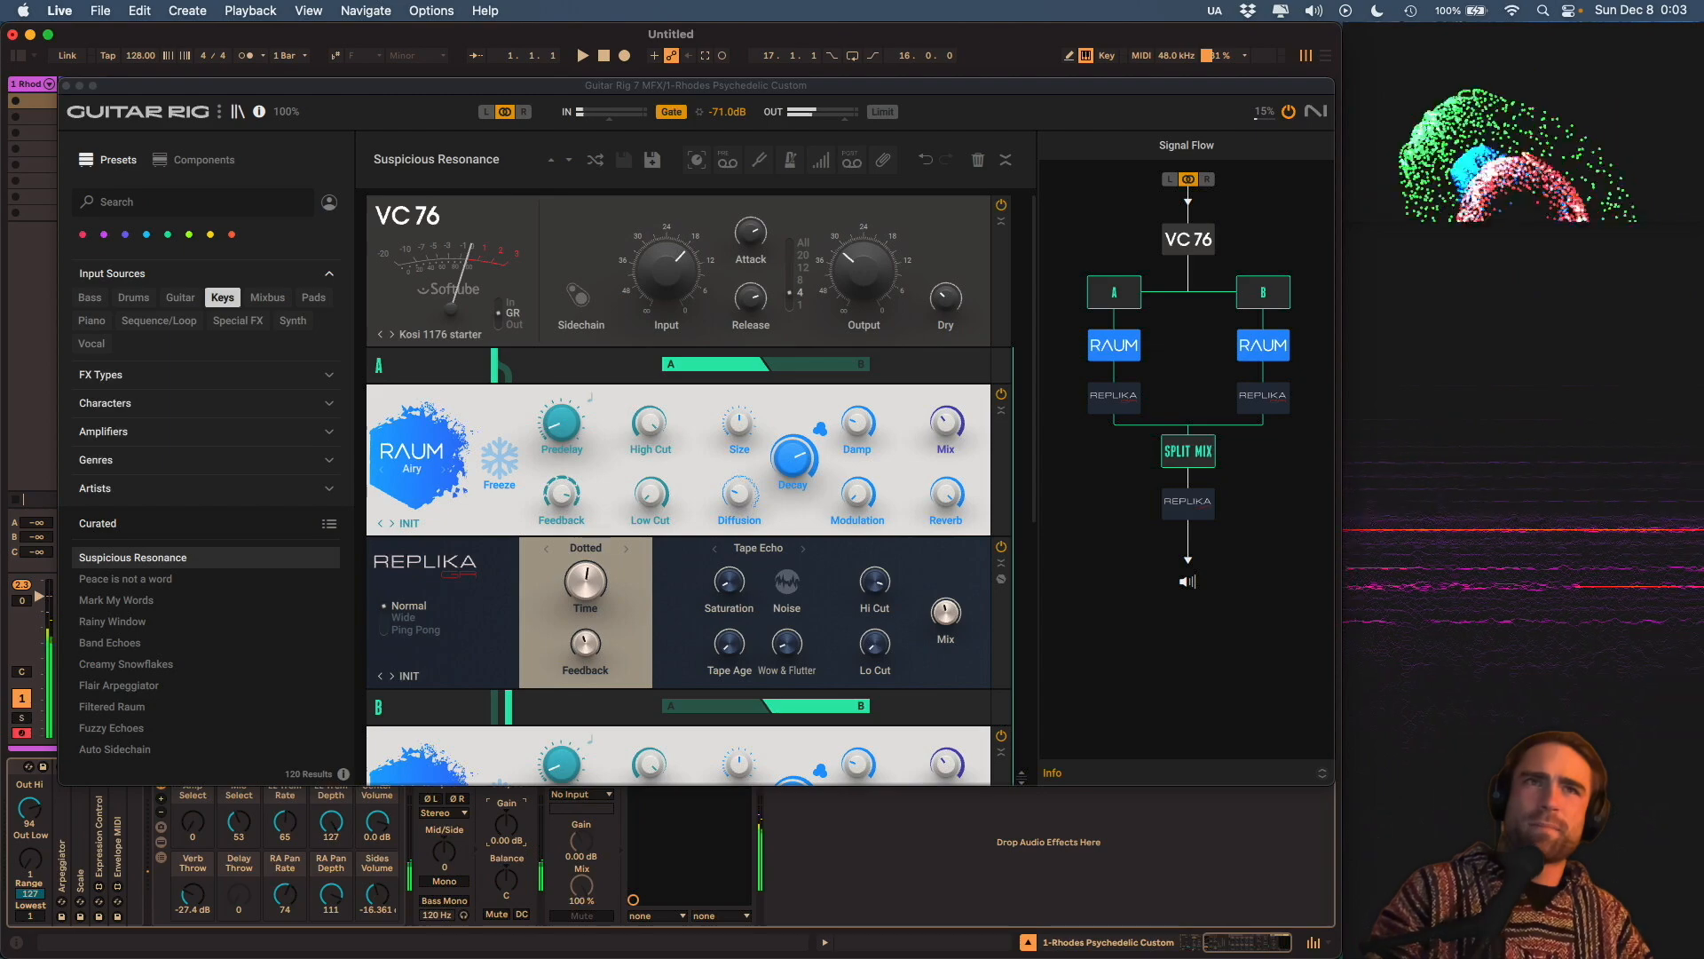
Audition the Peace is not a word and Mark My Words presets in turn.
{"action": "left_click", "coordinate": [567, 159]}
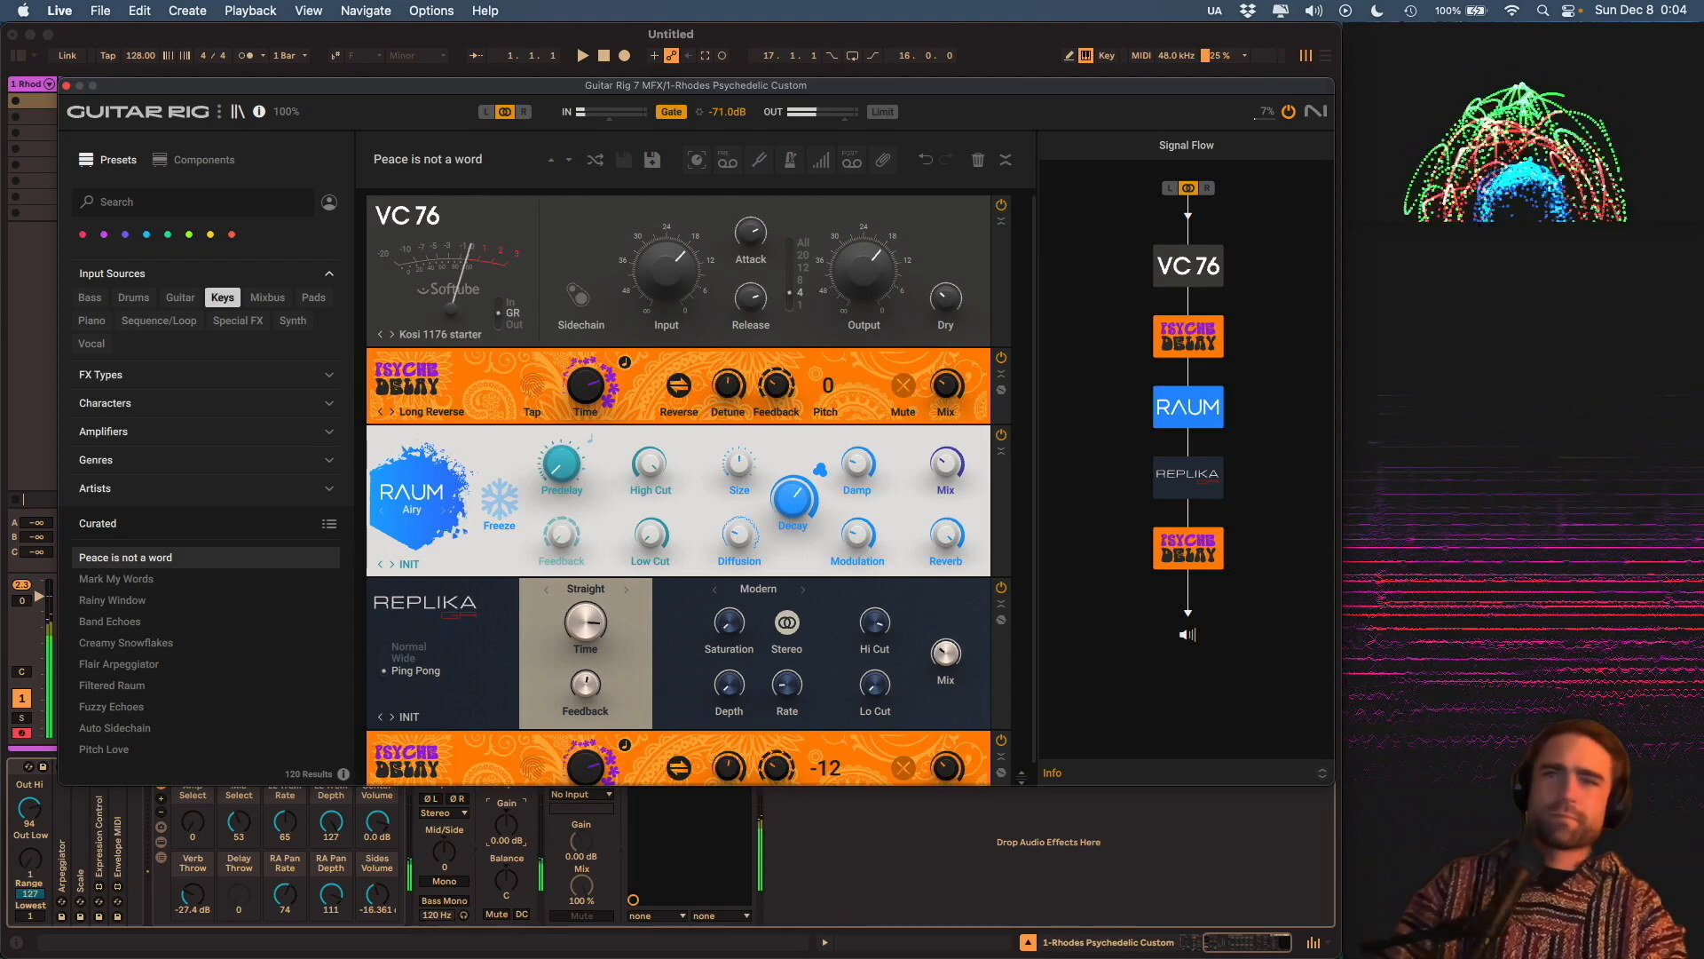
{"action": "mouse_move", "coordinate": [647, 110]}
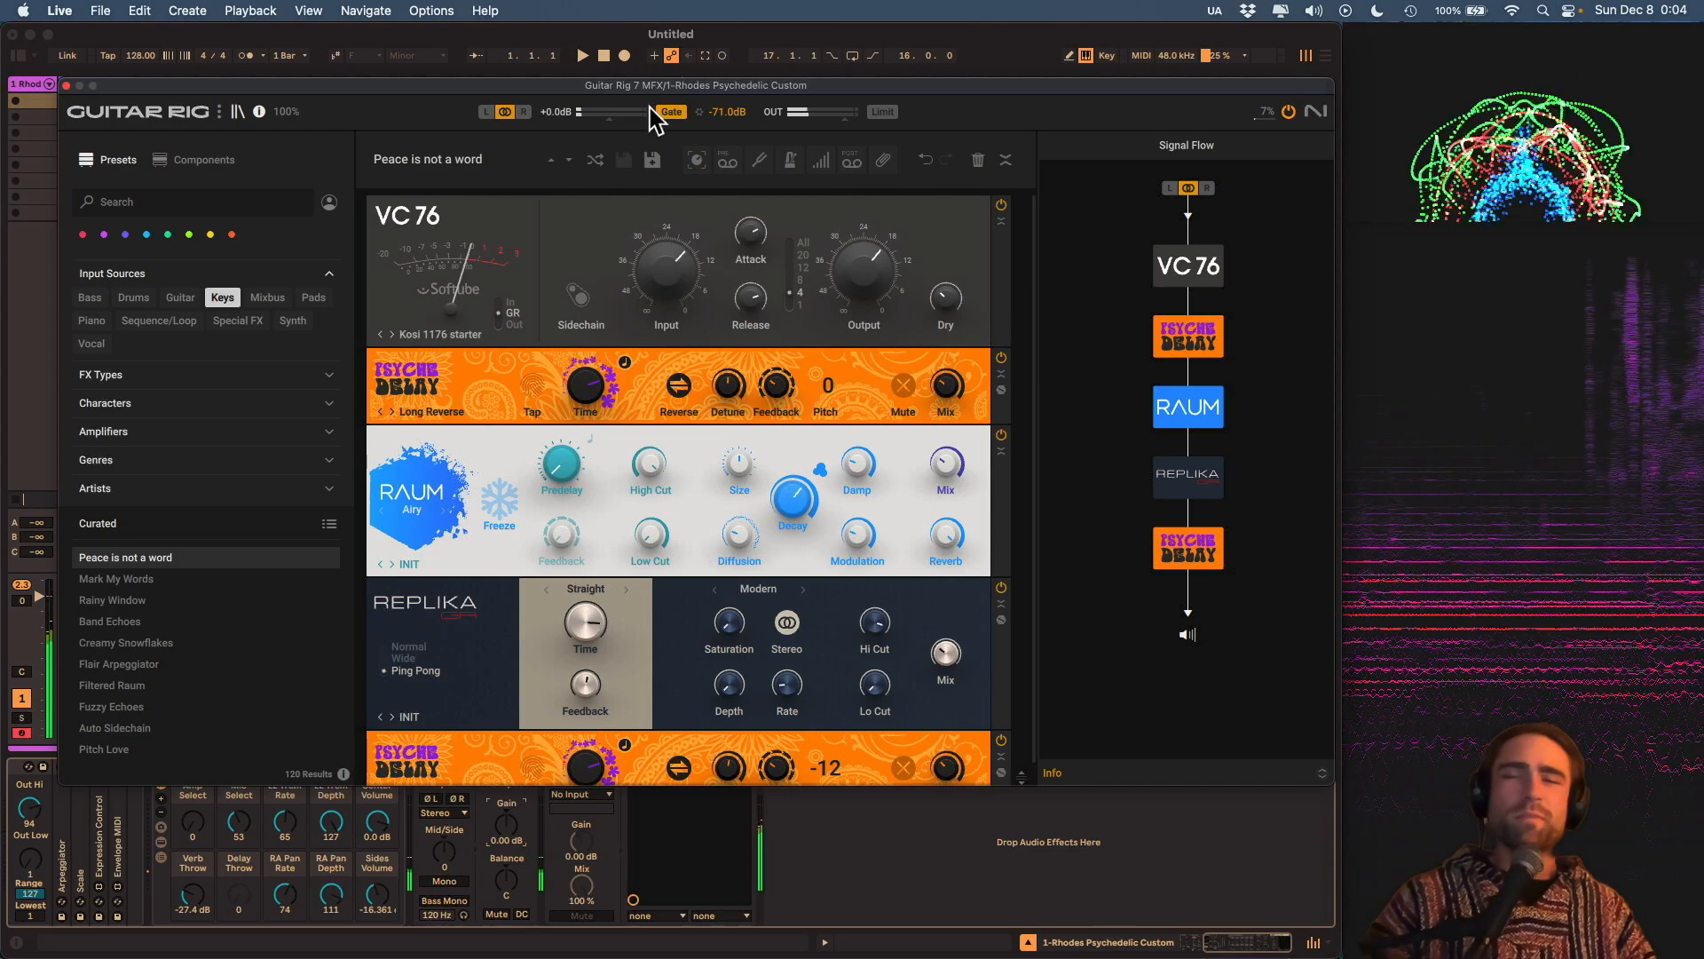
{"action": "left_click", "coordinate": [569, 159]}
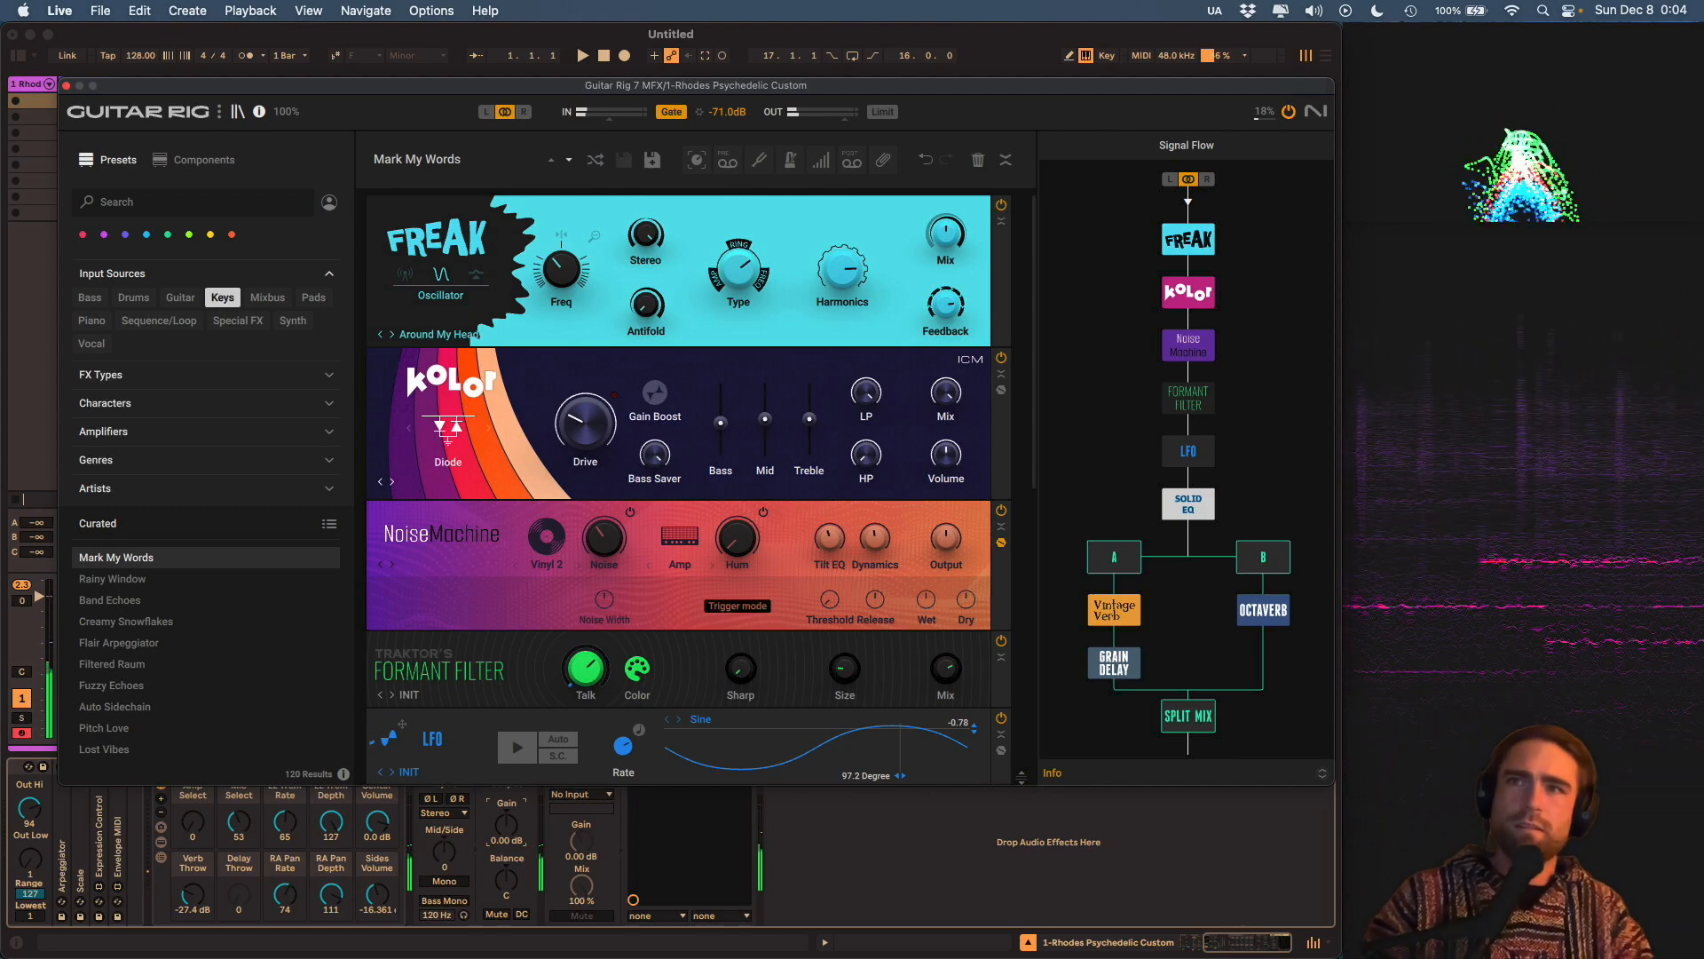
Bring the track's full device chain into view below the plug-in window, and switch off the Note Length and Add Random MIDI effects.
{"action": "left_click_drag", "start_coordinate": [611, 86], "coordinate": [619, 41]}
{"action": "left_click", "coordinate": [1214, 943]}
{"action": "left_click_drag", "start_coordinate": [1214, 942], "coordinate": [1176, 941]}
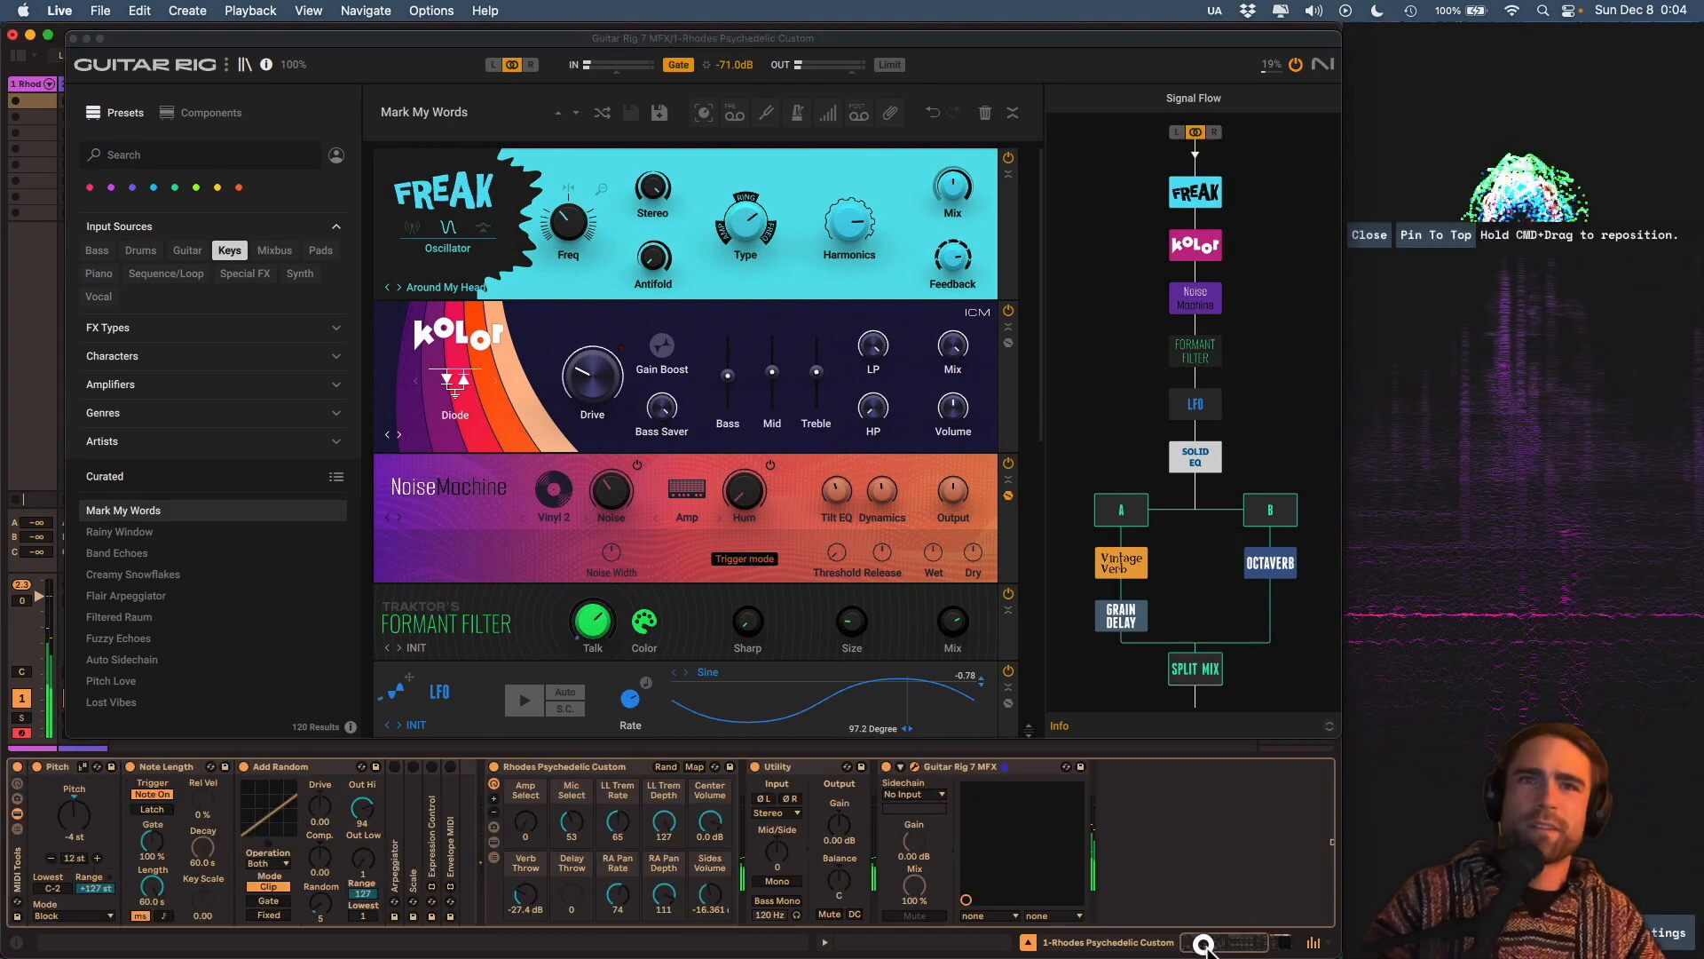
{"action": "left_click", "coordinate": [131, 767]}
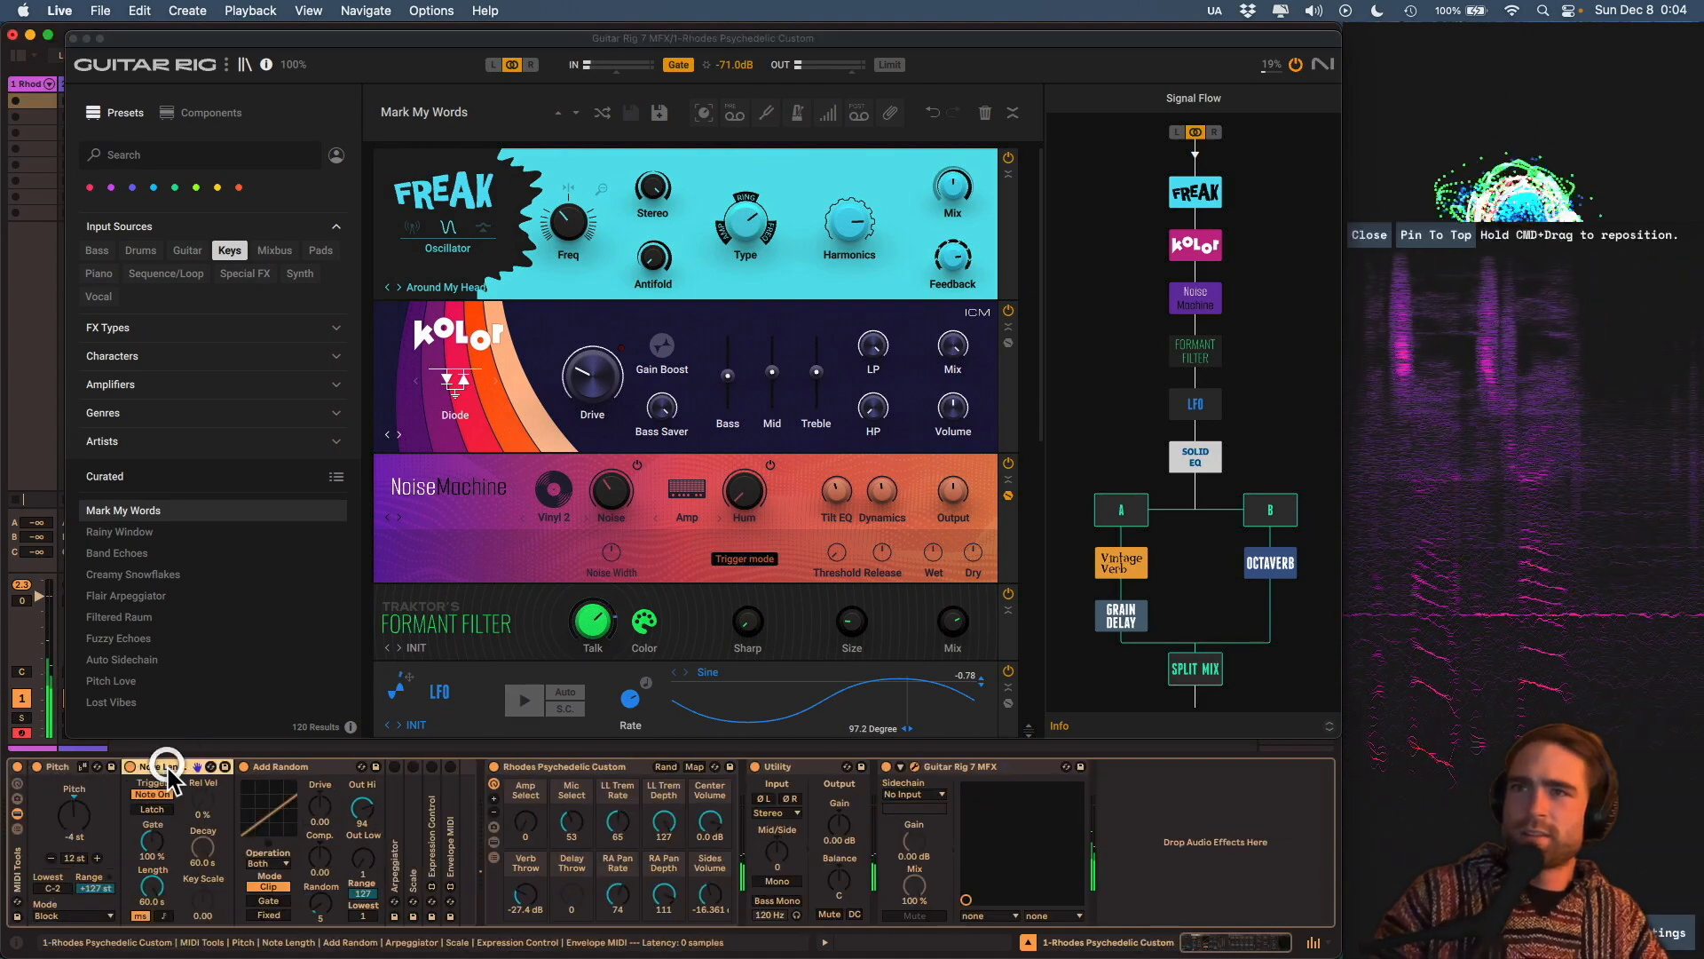
{"action": "left_click", "coordinate": [243, 767]}
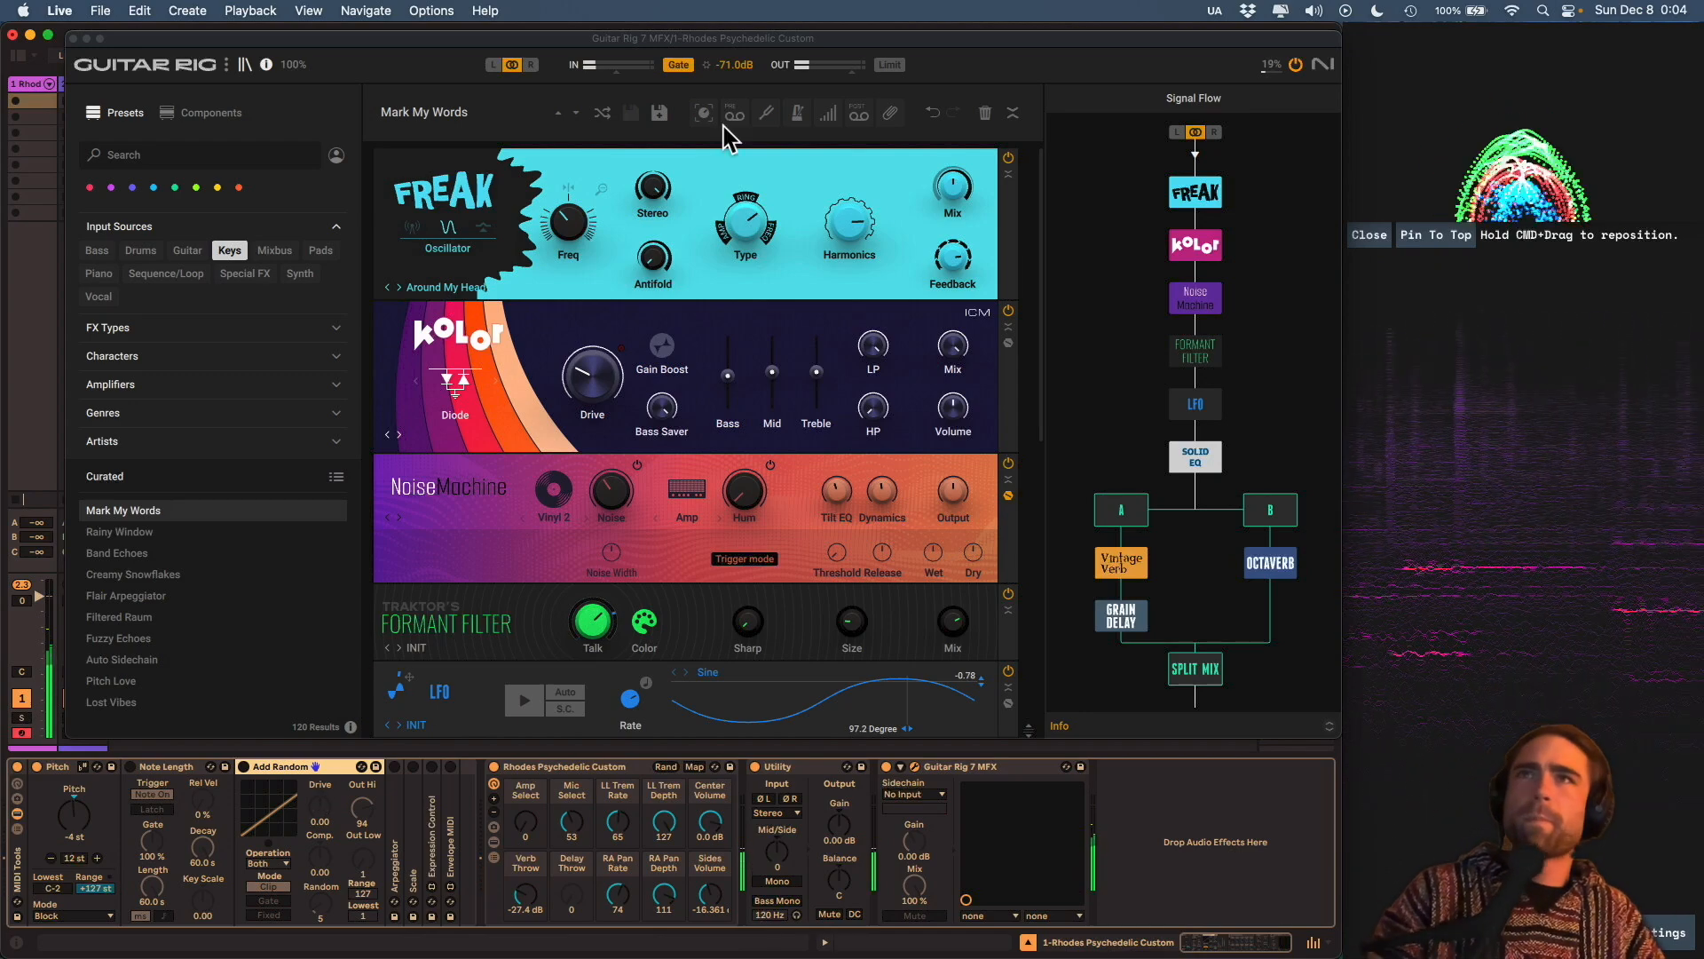
Load the Rainy Window preset, try the NoiseMachine's Bold and Warm noise types, and adjust its Noise level.
{"action": "left_click", "coordinate": [577, 113]}
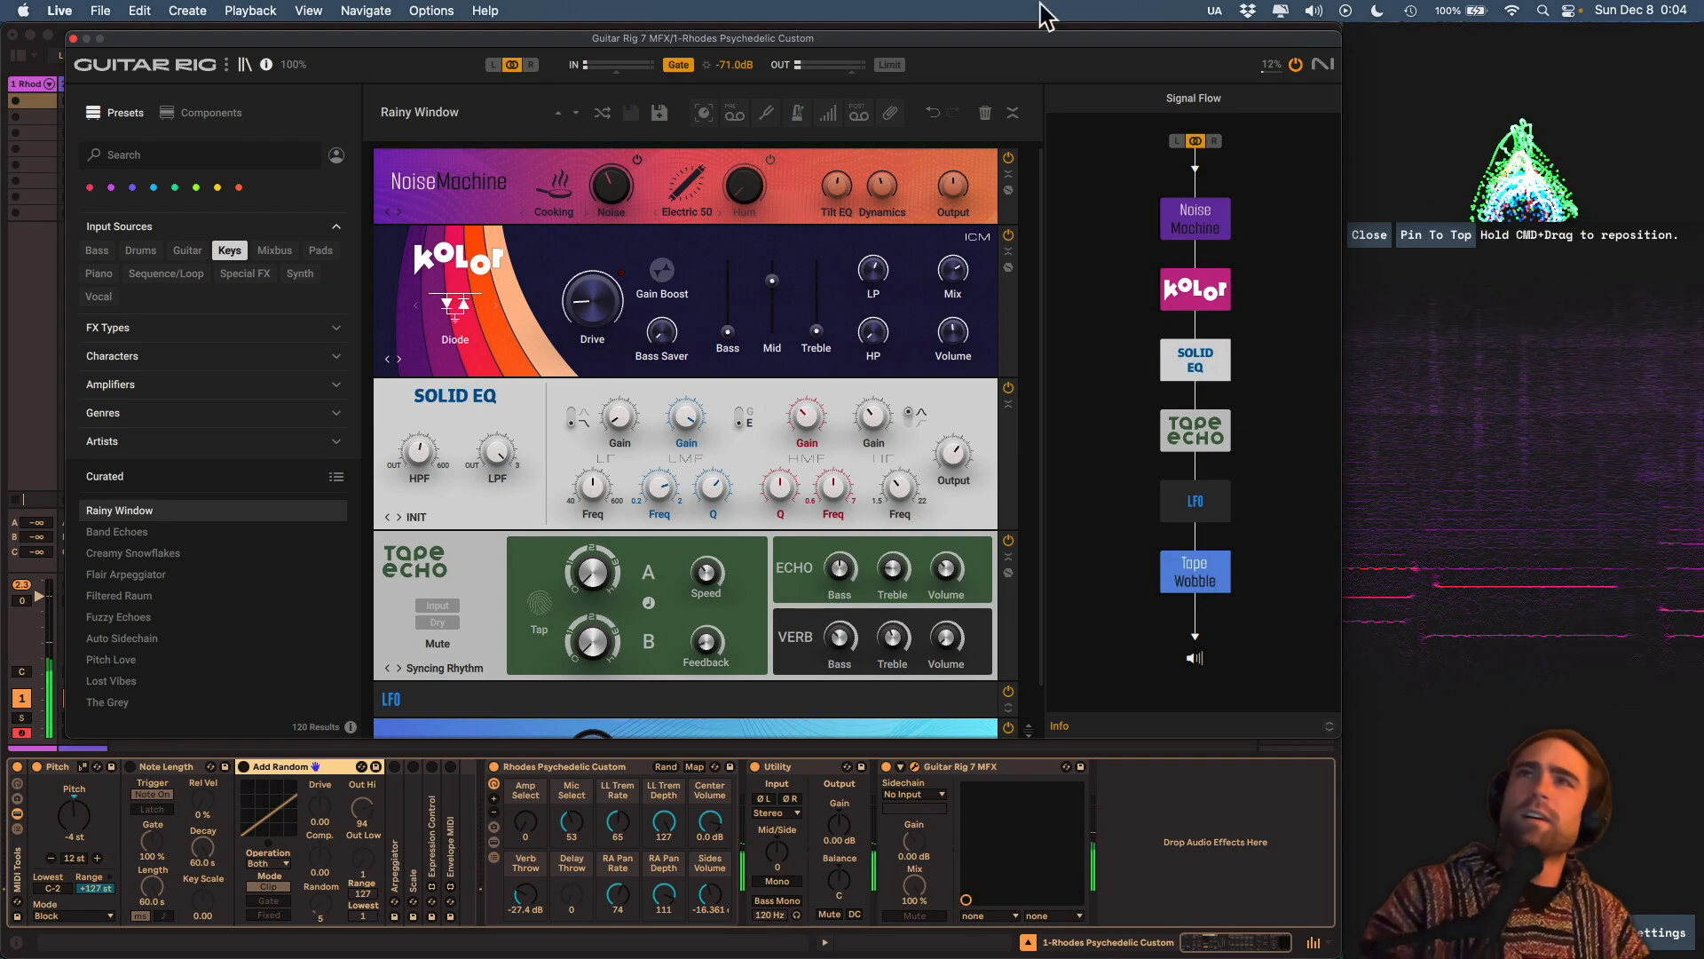
{"action": "left_click", "coordinate": [555, 210]}
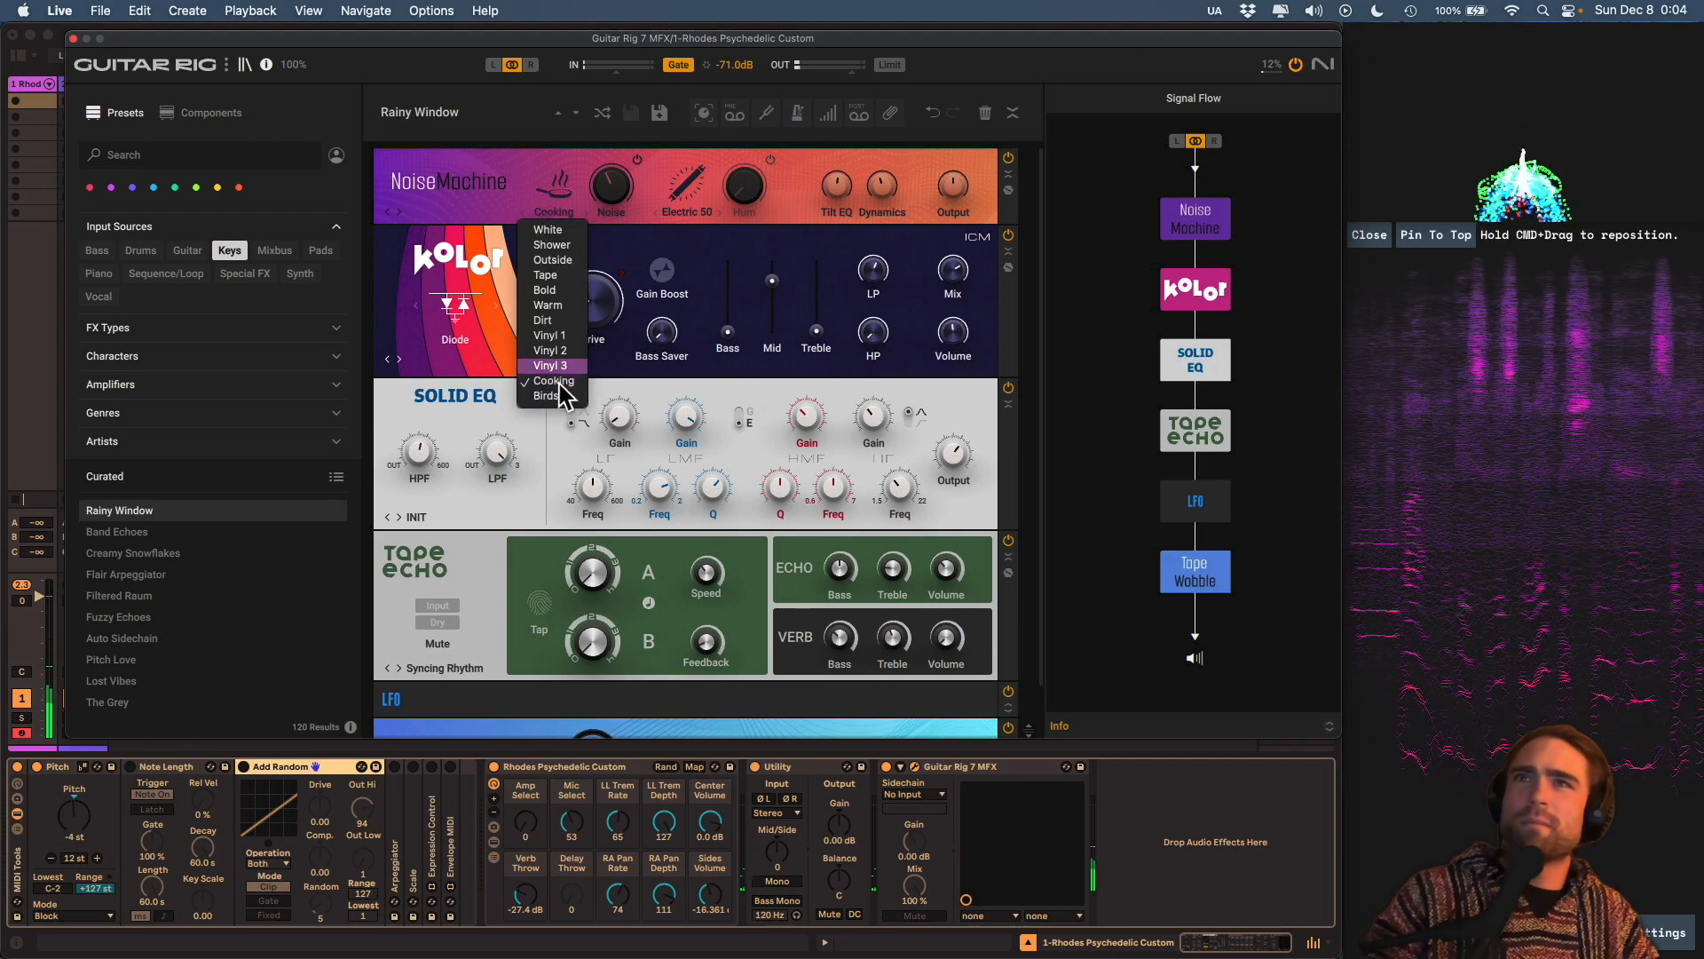
{"action": "left_click", "coordinate": [555, 206]}
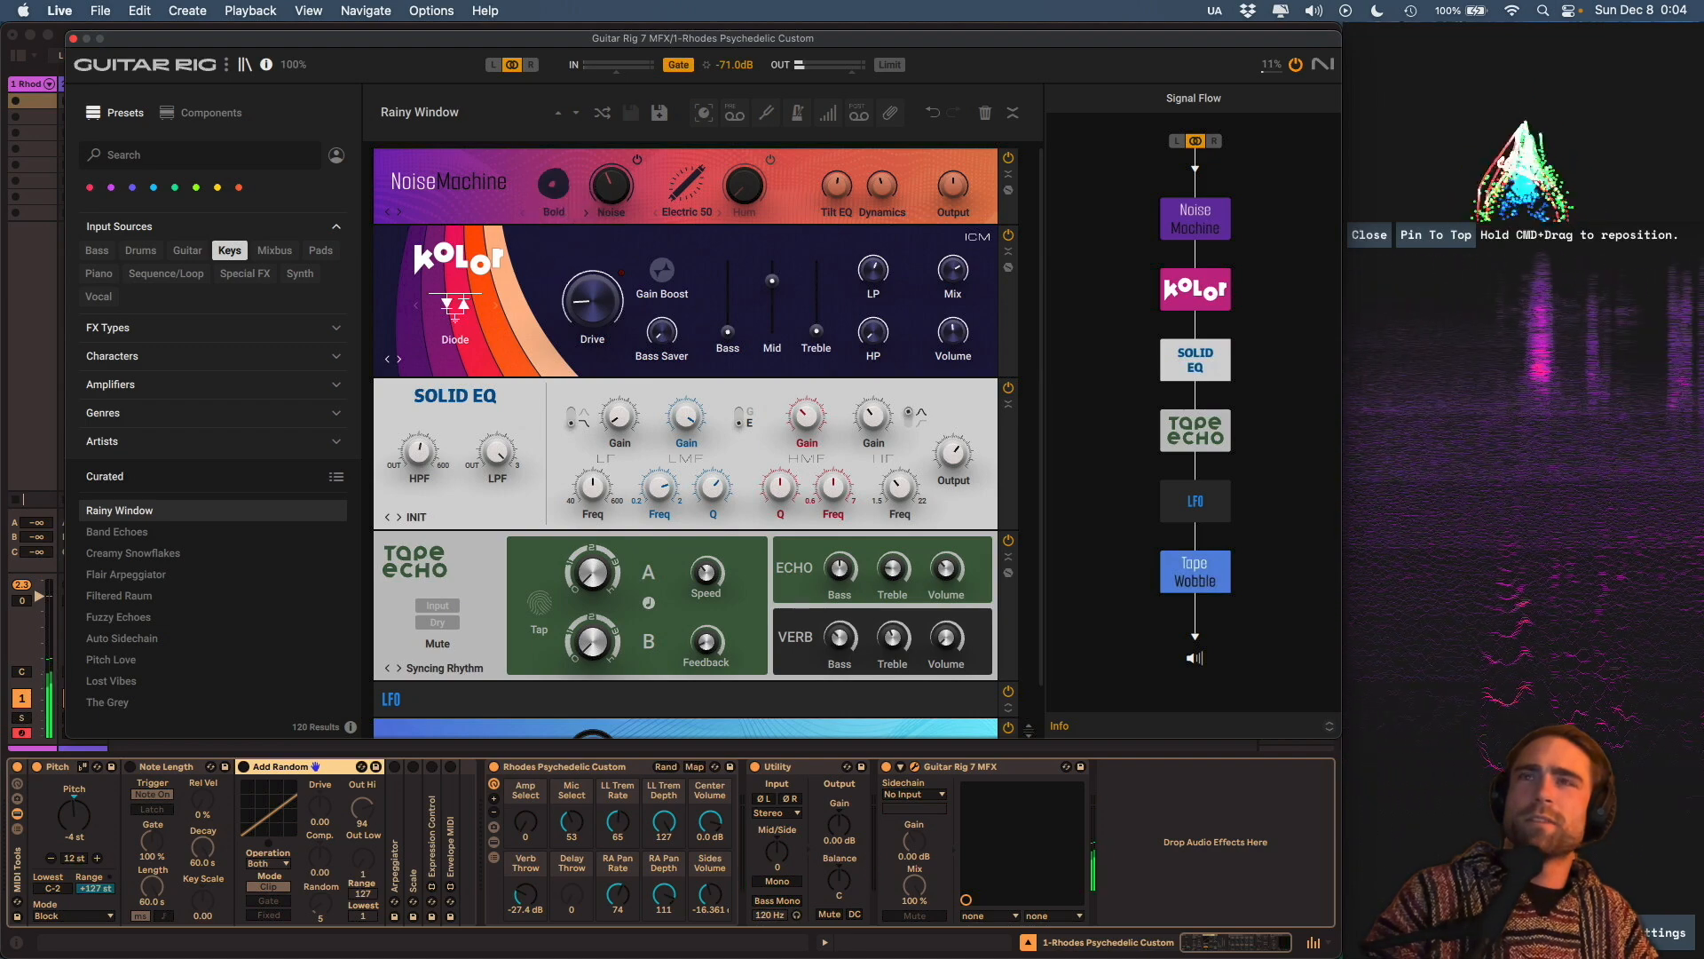
{"action": "left_click", "coordinate": [573, 209]}
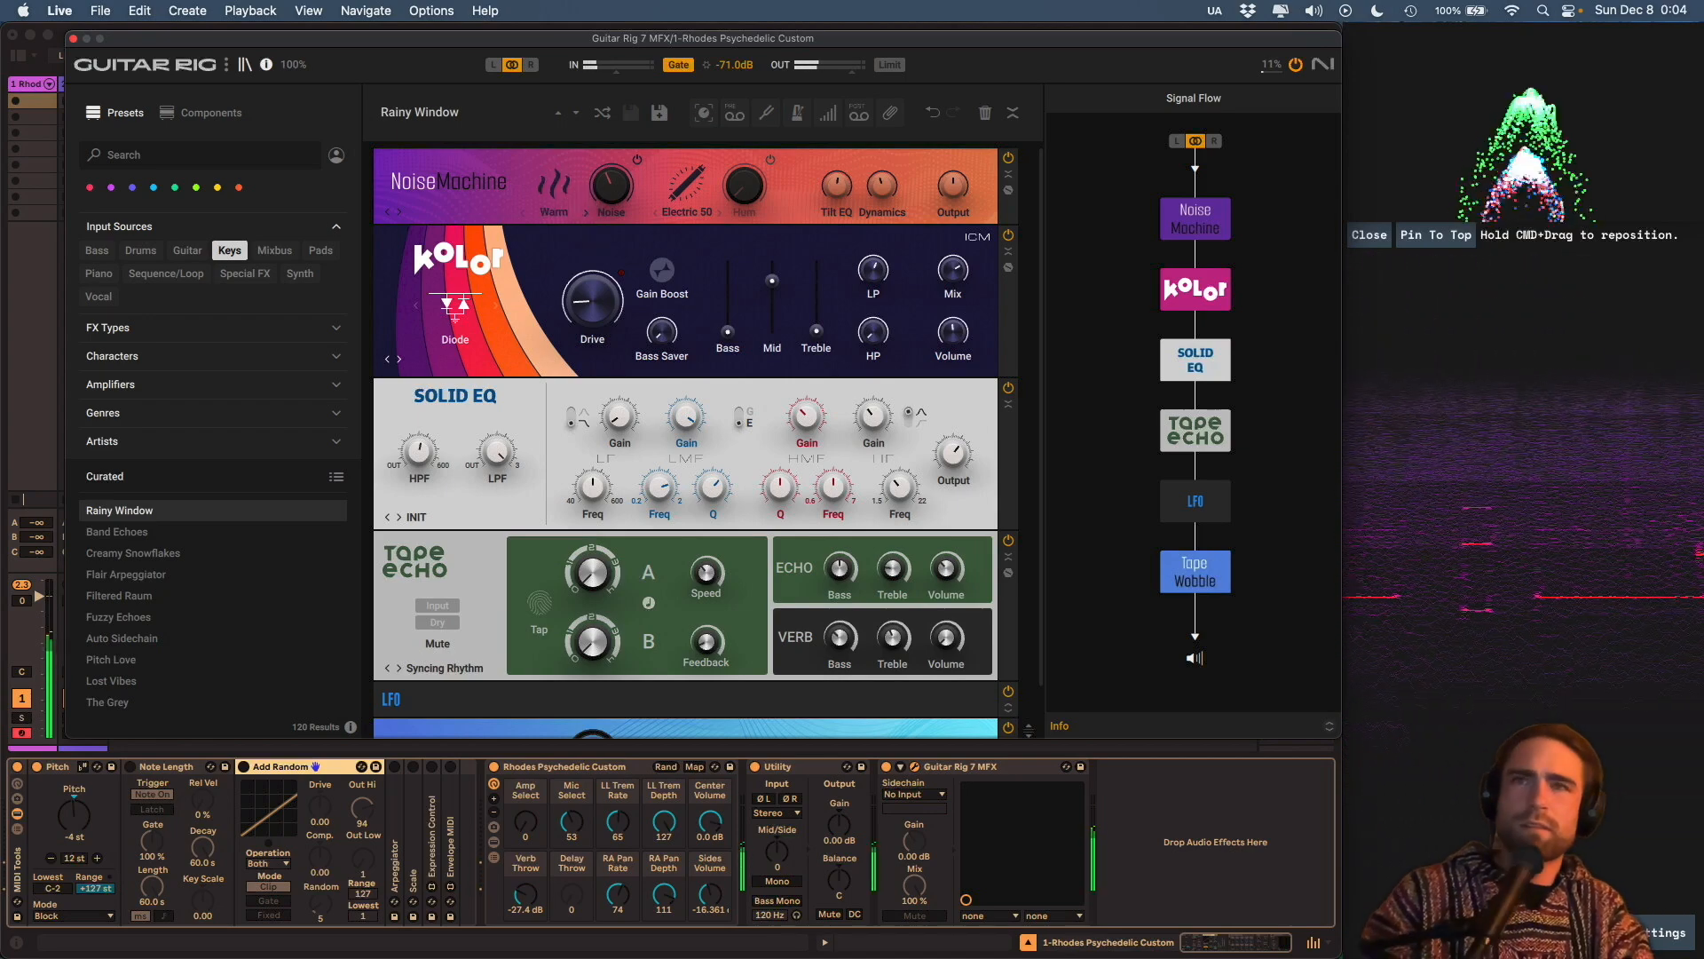
{"action": "left_click", "coordinate": [615, 186]}
{"action": "left_click_drag", "start_coordinate": [614, 186], "coordinate": [626, 190]}
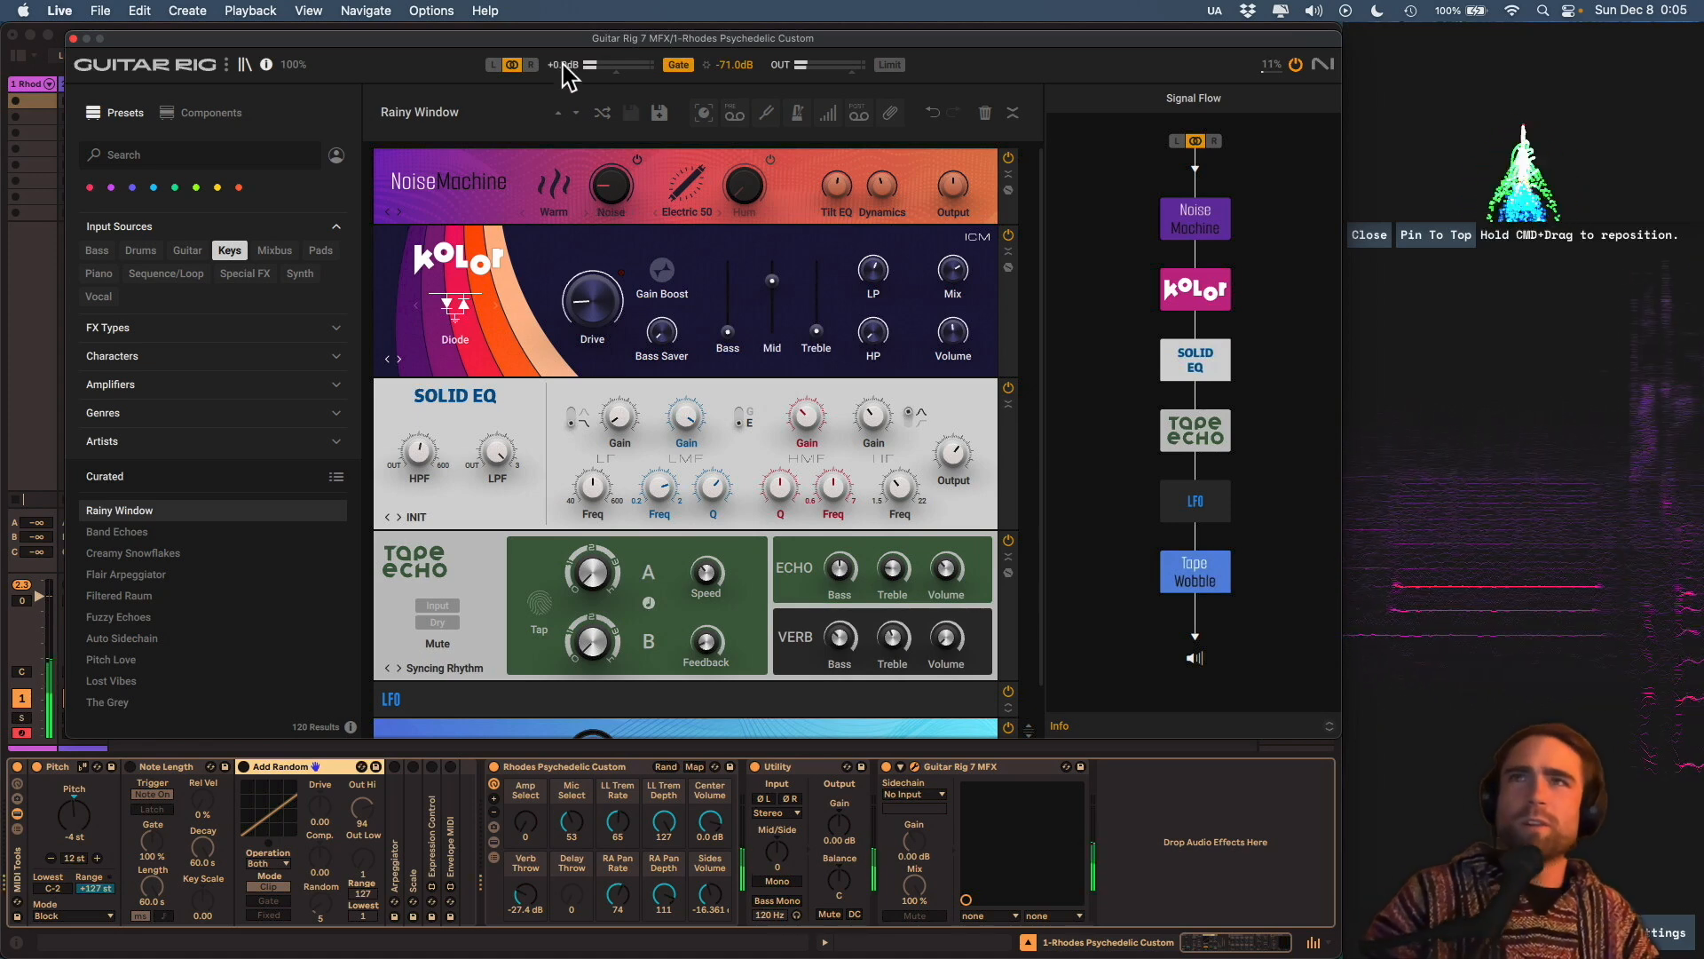
Audition the Band Echoes preset at a Utility gain of 21.7 dB and the Creamy Snowflakes preset at 11.7 dB.
{"action": "left_click", "coordinate": [576, 113]}
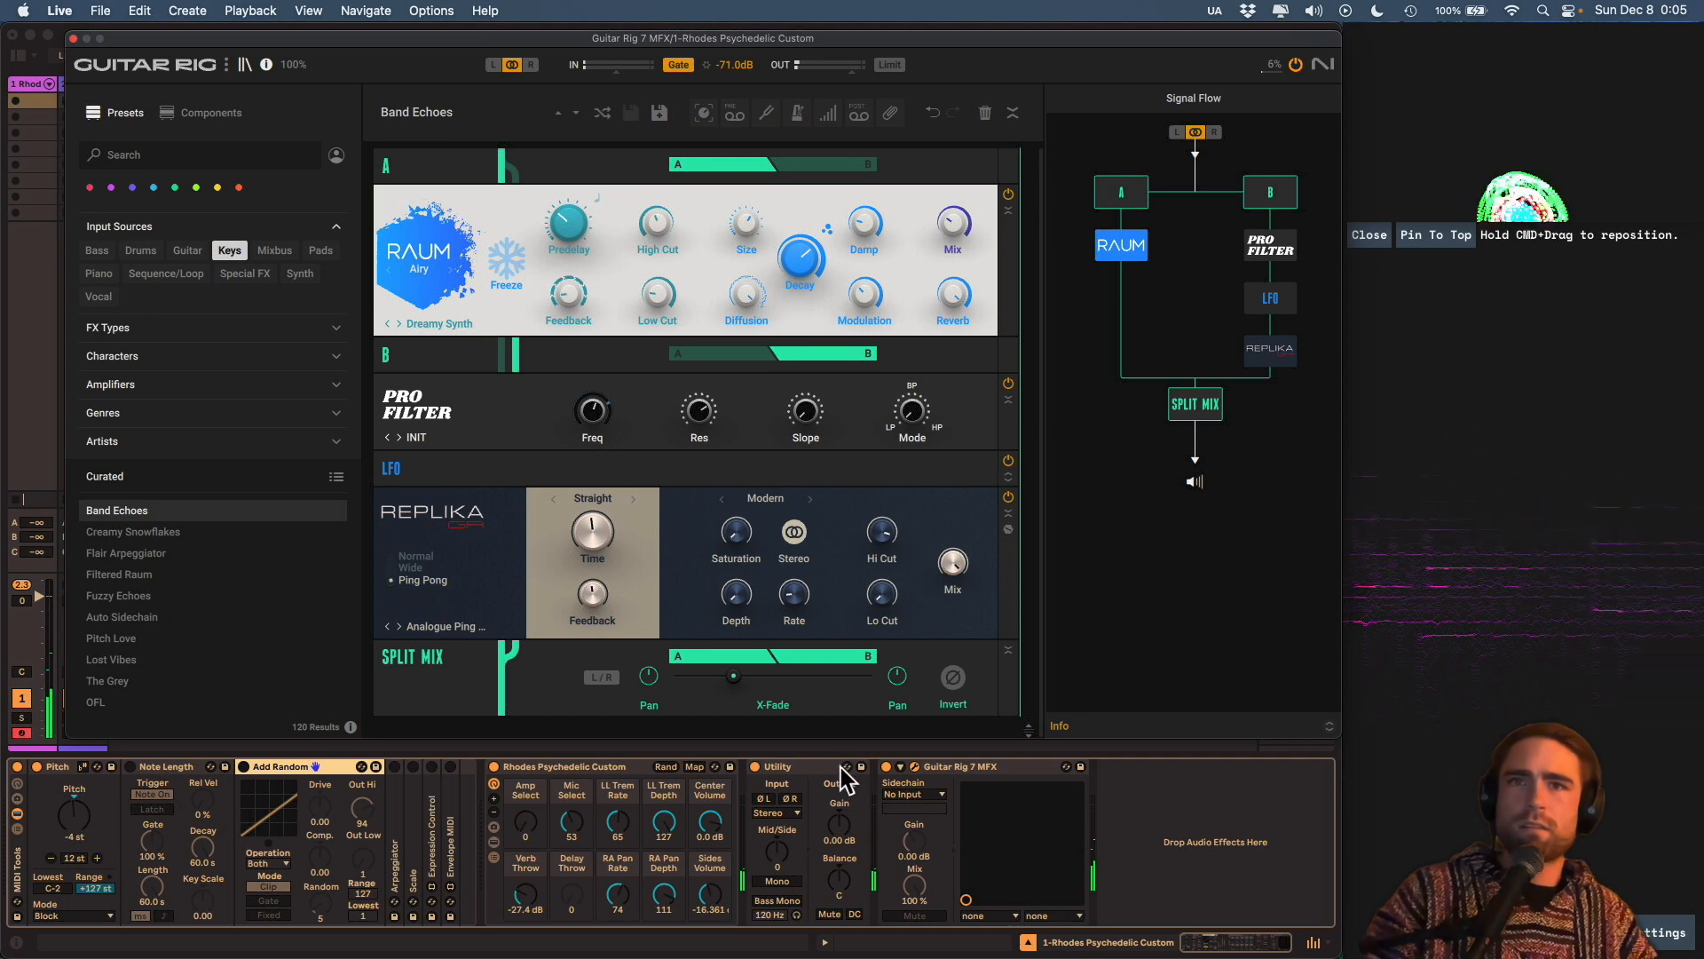
{"action": "left_click_drag", "start_coordinate": [843, 824], "coordinate": [846, 827]}
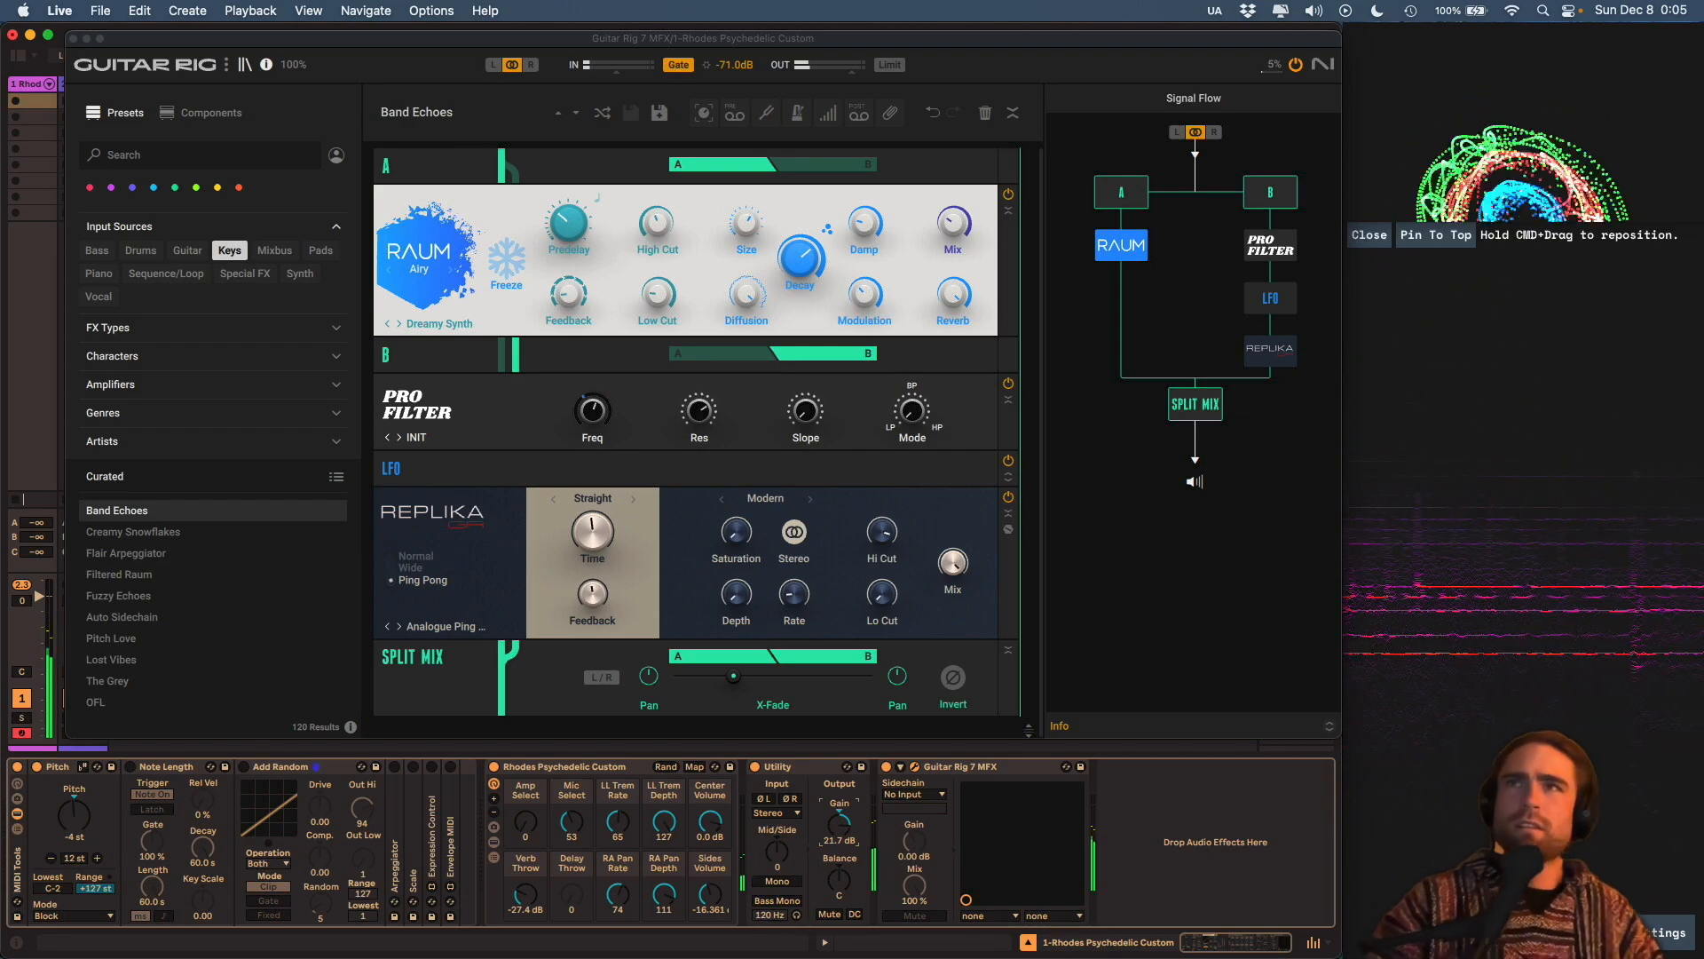
{"action": "left_click", "coordinate": [575, 110]}
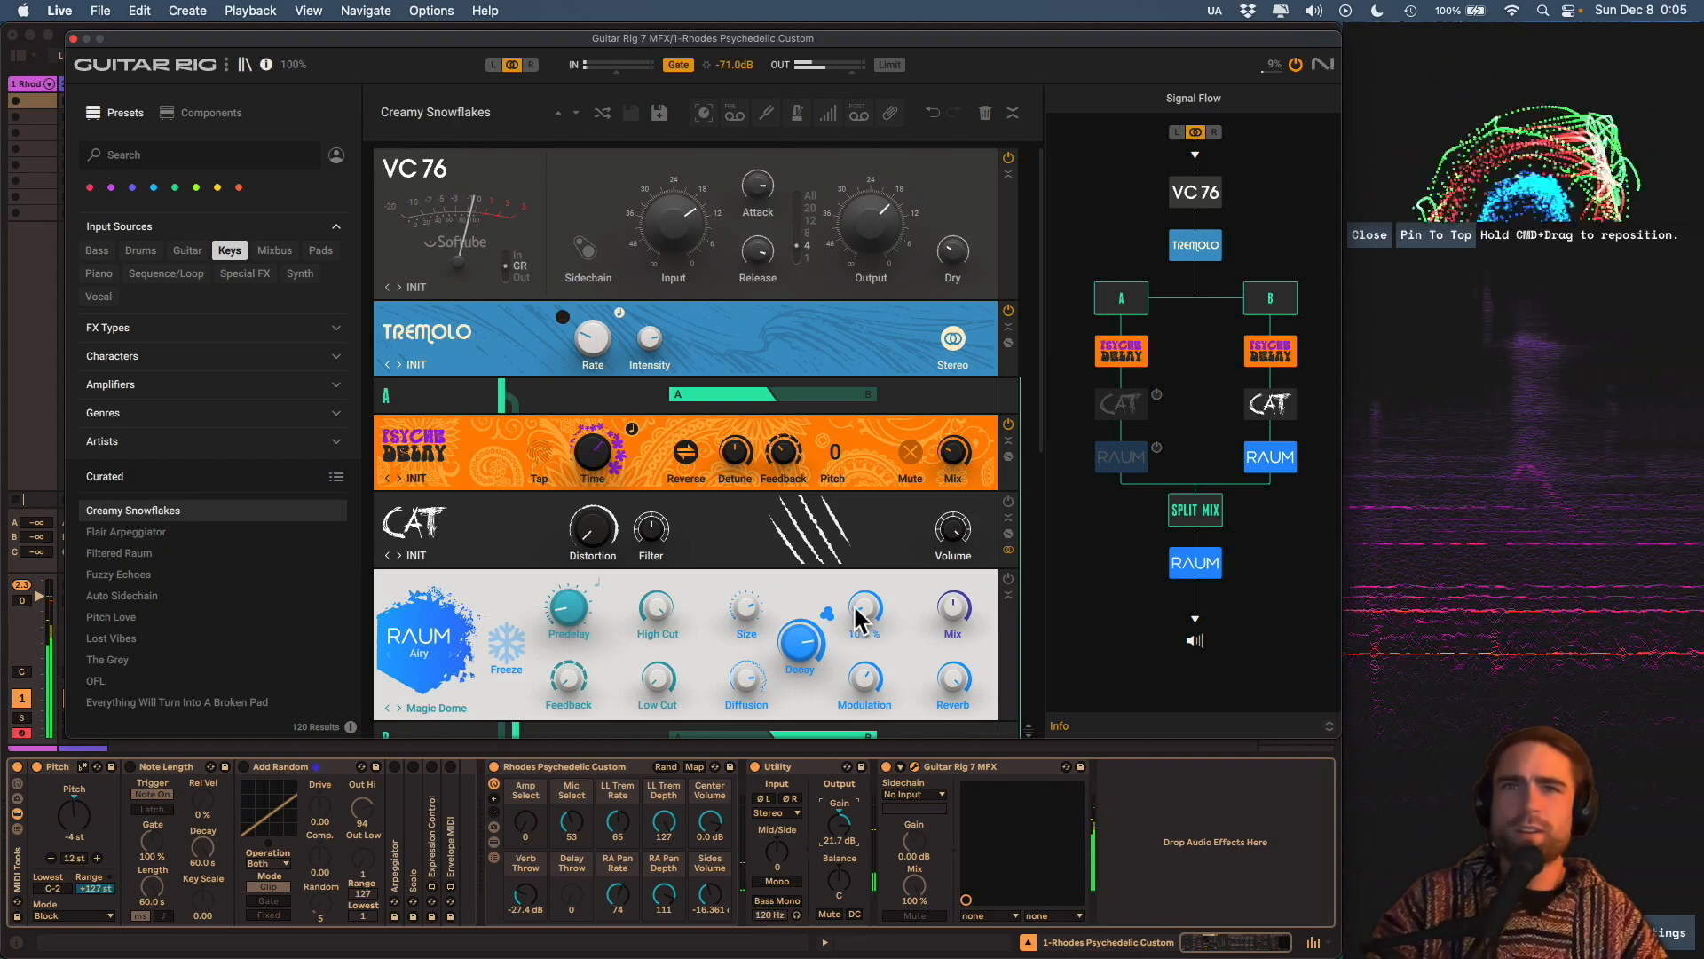
{"action": "mouse_move", "coordinate": [844, 827]}
{"action": "left_mouse_down"}
{"action": "mouse_move", "coordinate": [843, 865]}
{"action": "mouse_move", "coordinate": [845, 832]}
{"action": "left_mouse_up"}
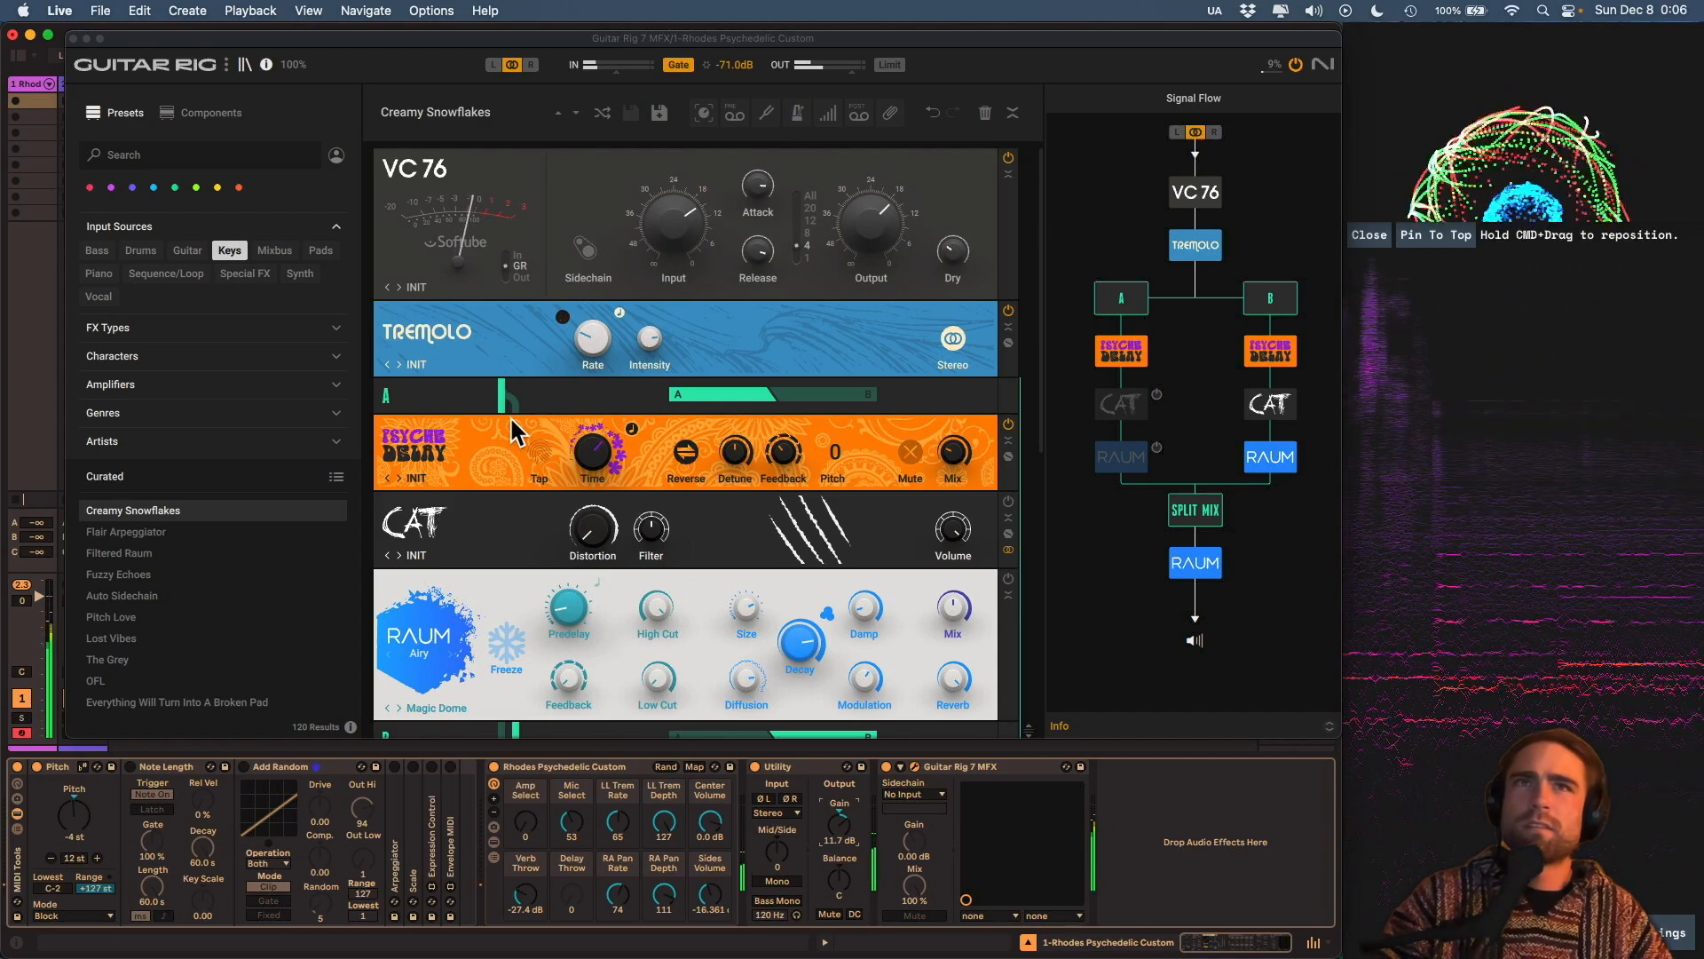
Group Guitar Rig 7 MFX into an Audio Effect Rack, add an empty parallel chain, and set the Guitar Rig chain's volume to -10.0 dB.
{"action": "left_click", "coordinate": [72, 38]}
{"action": "left_click", "coordinate": [972, 769]}
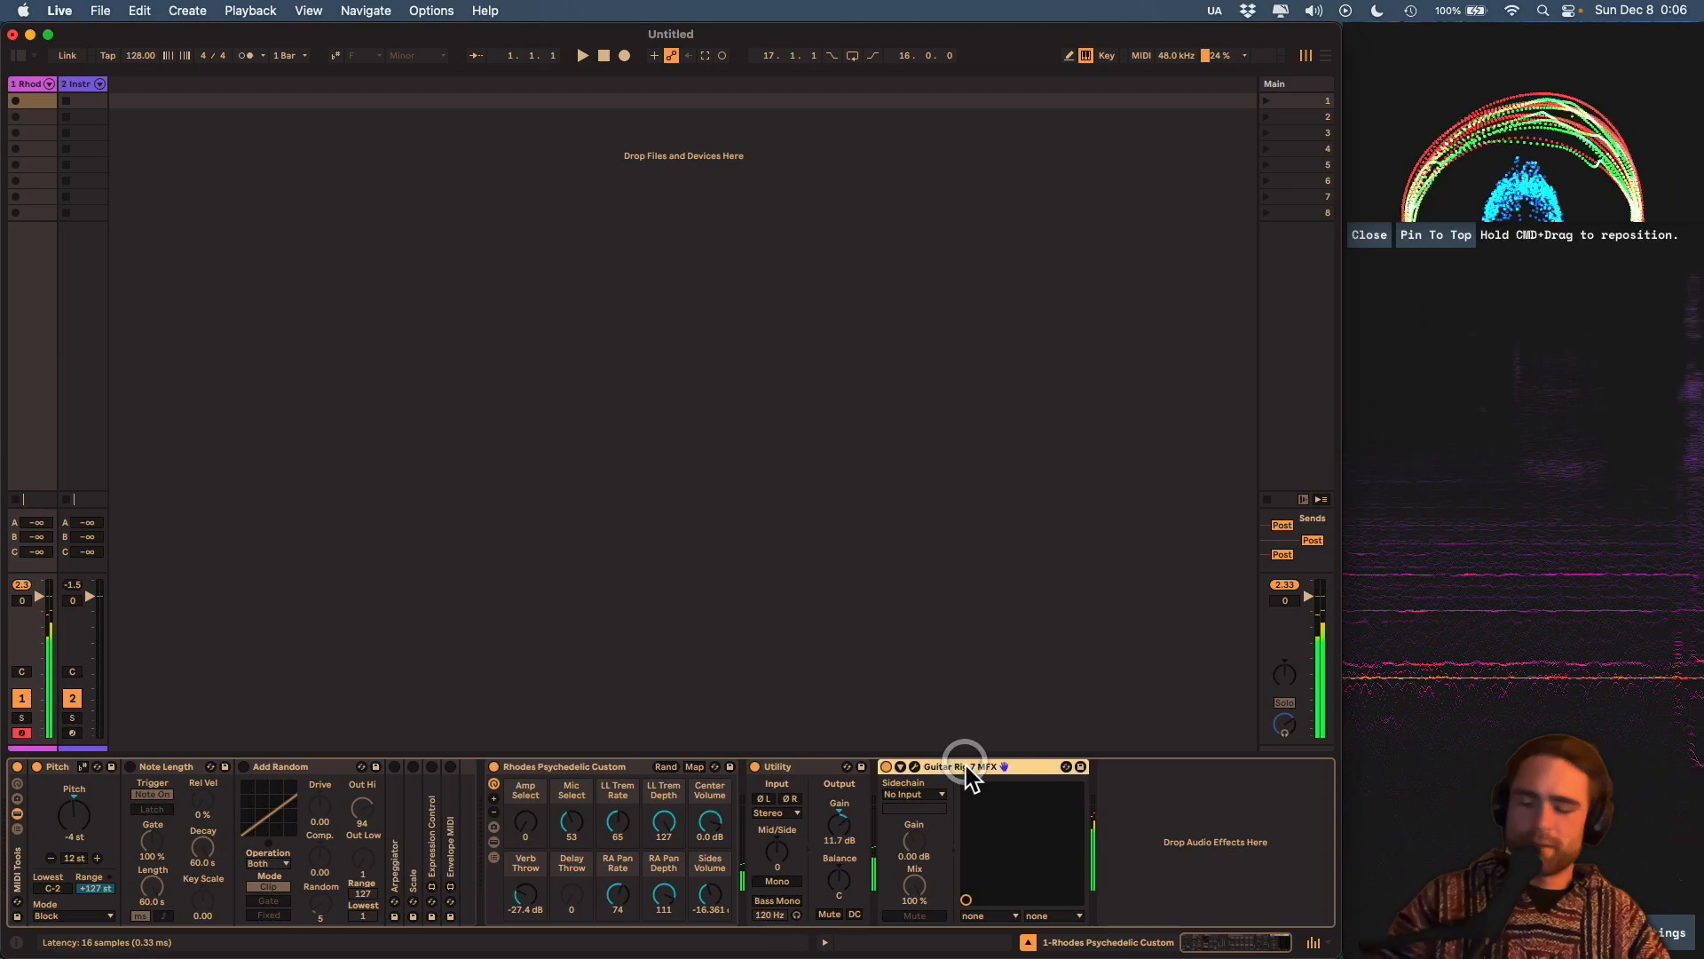
{"action": "left_click", "coordinate": [887, 828]}
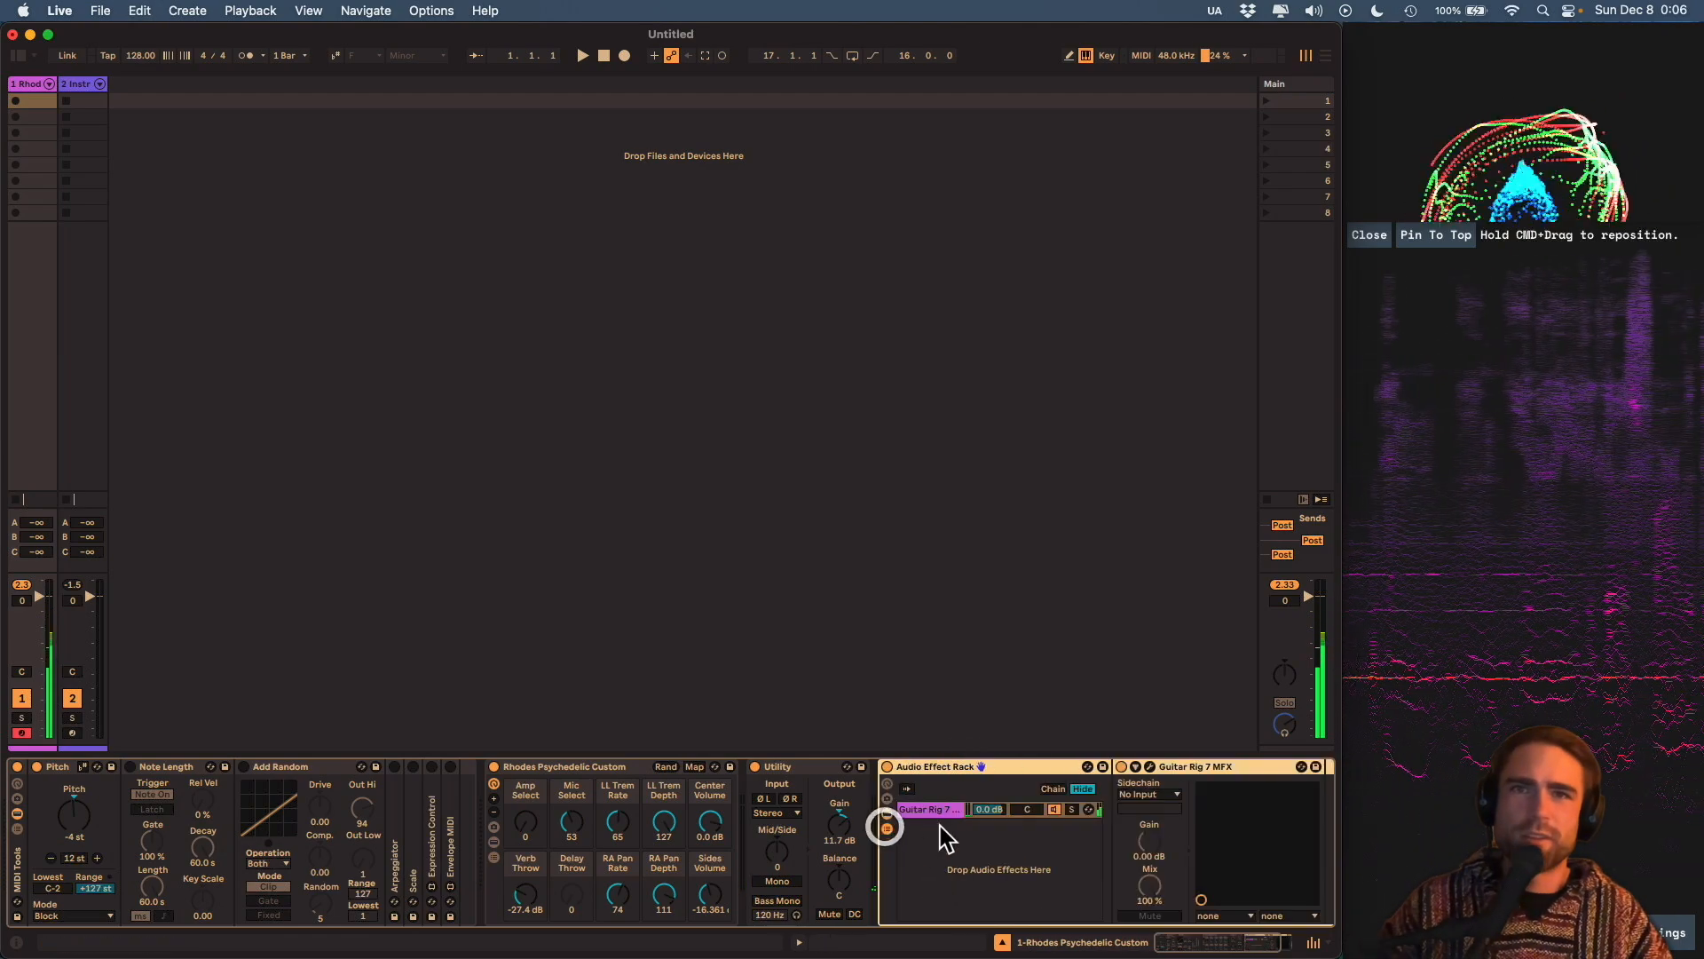
{"action": "right_click", "coordinate": [952, 827]}
{"action": "left_click", "coordinate": [973, 837]}
{"action": "left_click", "coordinate": [930, 809]}
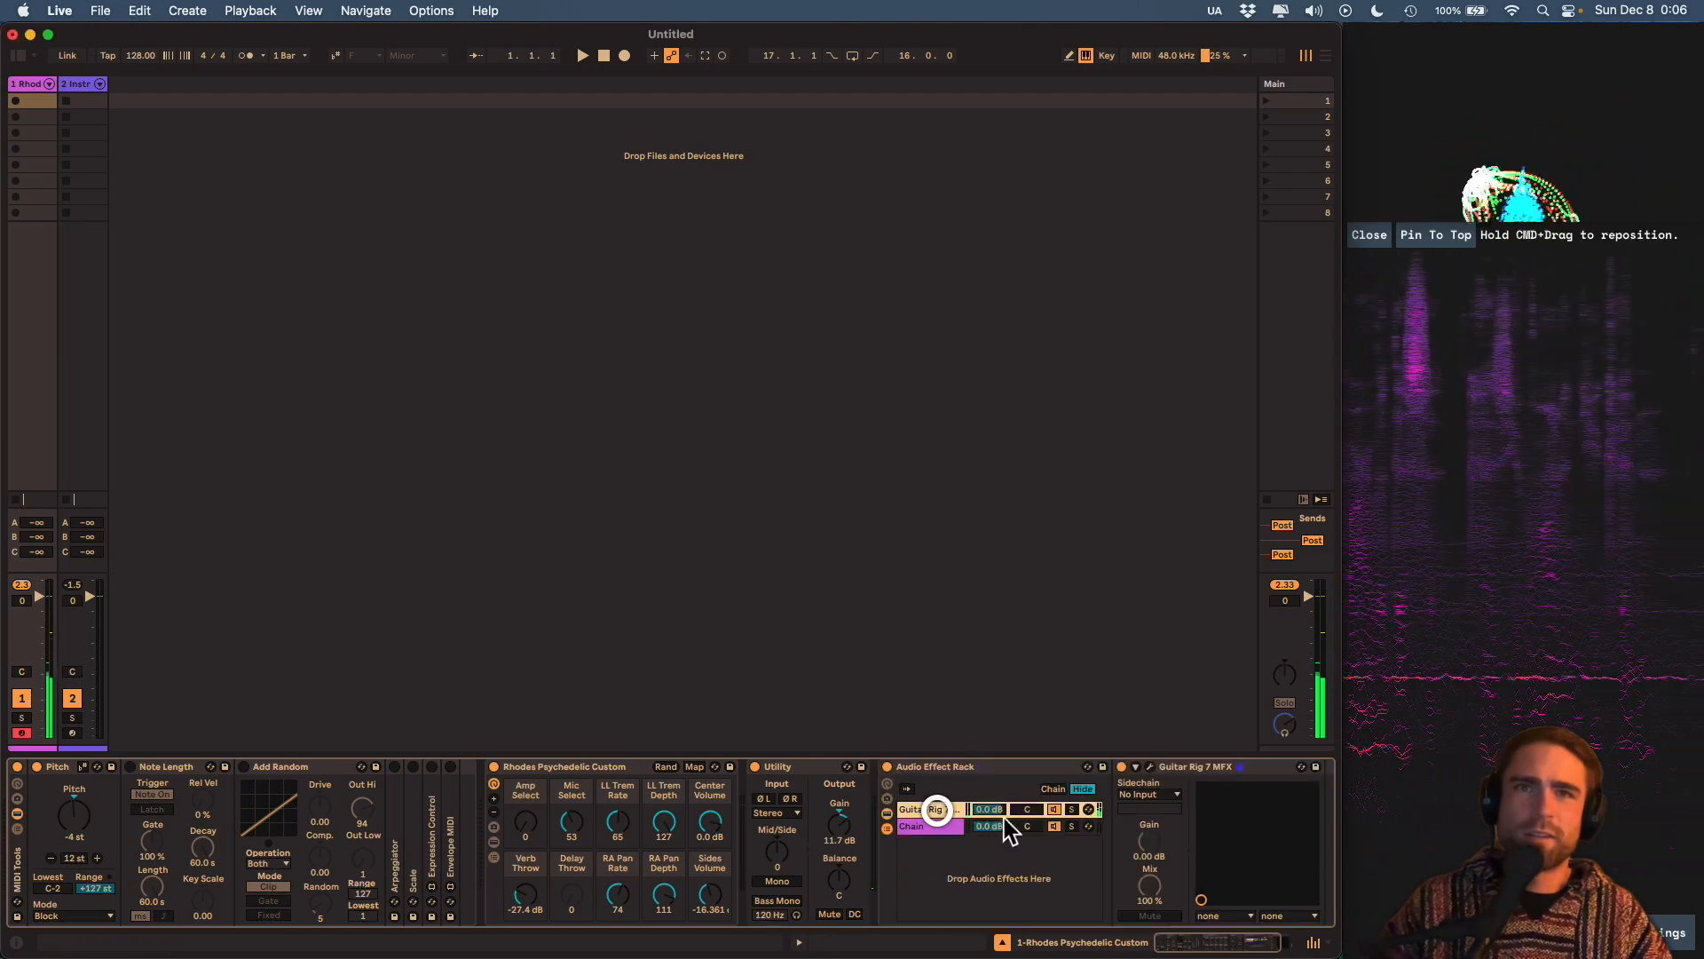
{"action": "left_click_drag", "start_coordinate": [991, 807], "coordinate": [993, 807]}
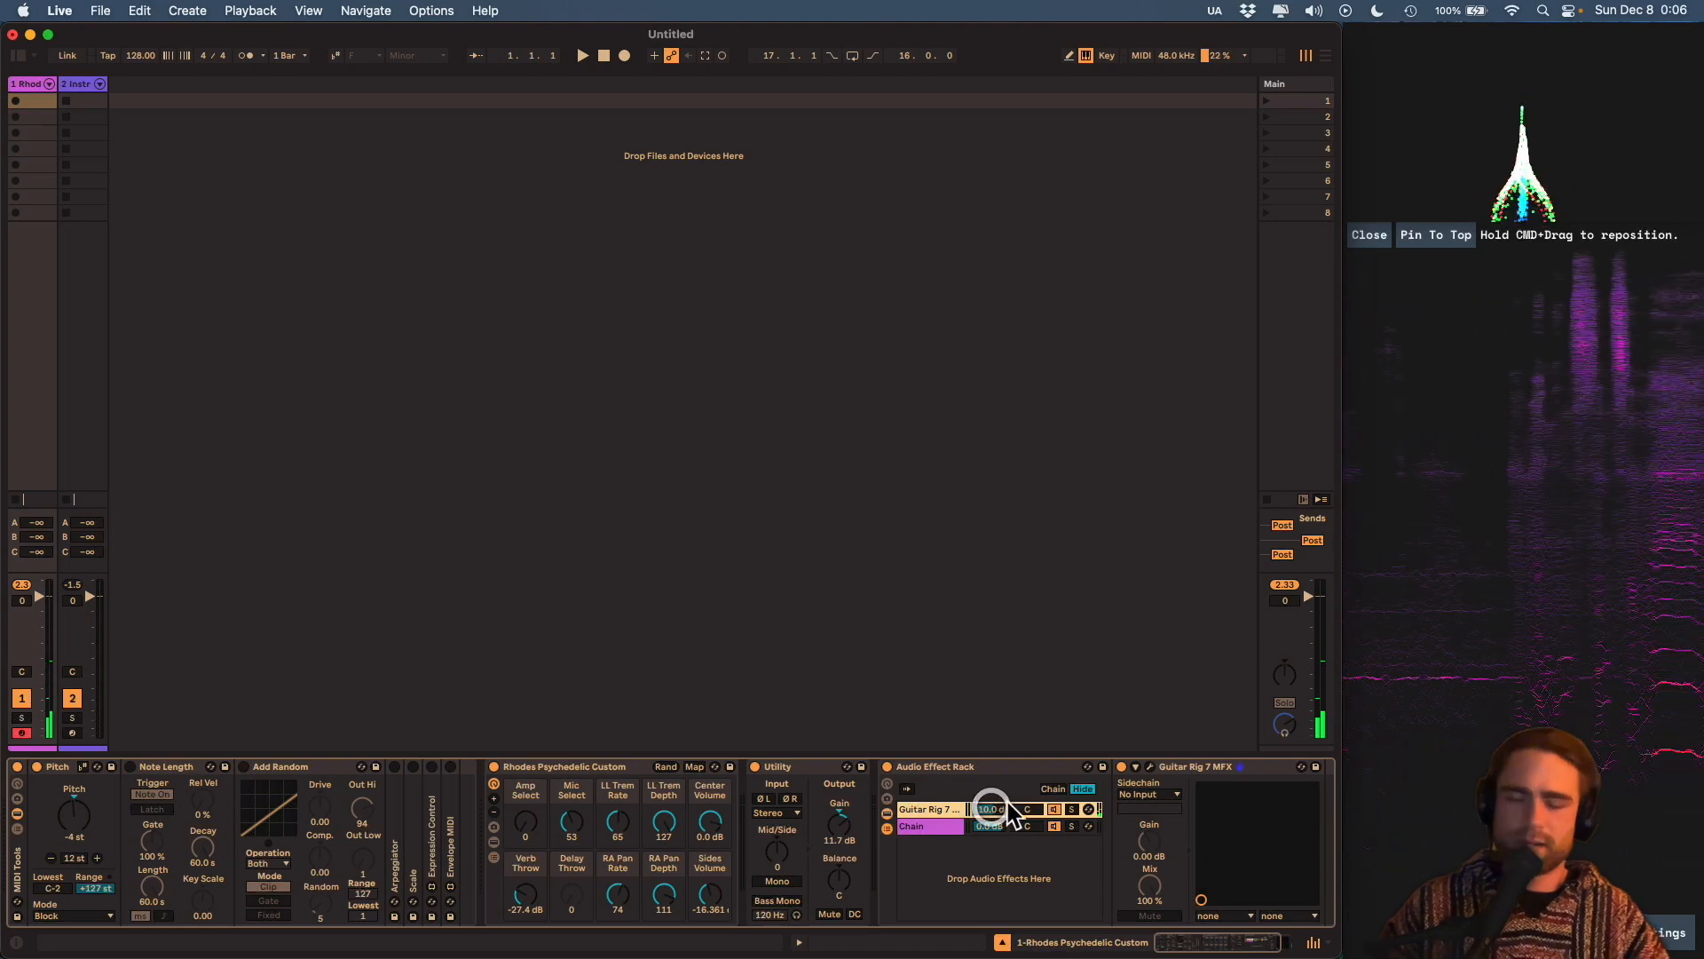
Add EQ Eight after Guitar Rig 7 MFX, cut the lows and highs, and dip the mids by 5.33 dB at 1.78 kHz.
{"action": "key", "text": "super+f"}
{"action": "type", "text": "eq"}
{"action": "left_click_drag", "start_coordinate": [160, 156], "coordinate": [1199, 821]}
{"action": "left_click_drag", "start_coordinate": [1065, 842], "coordinate": [1106, 854]}
{"action": "left_click", "coordinate": [1257, 916]}
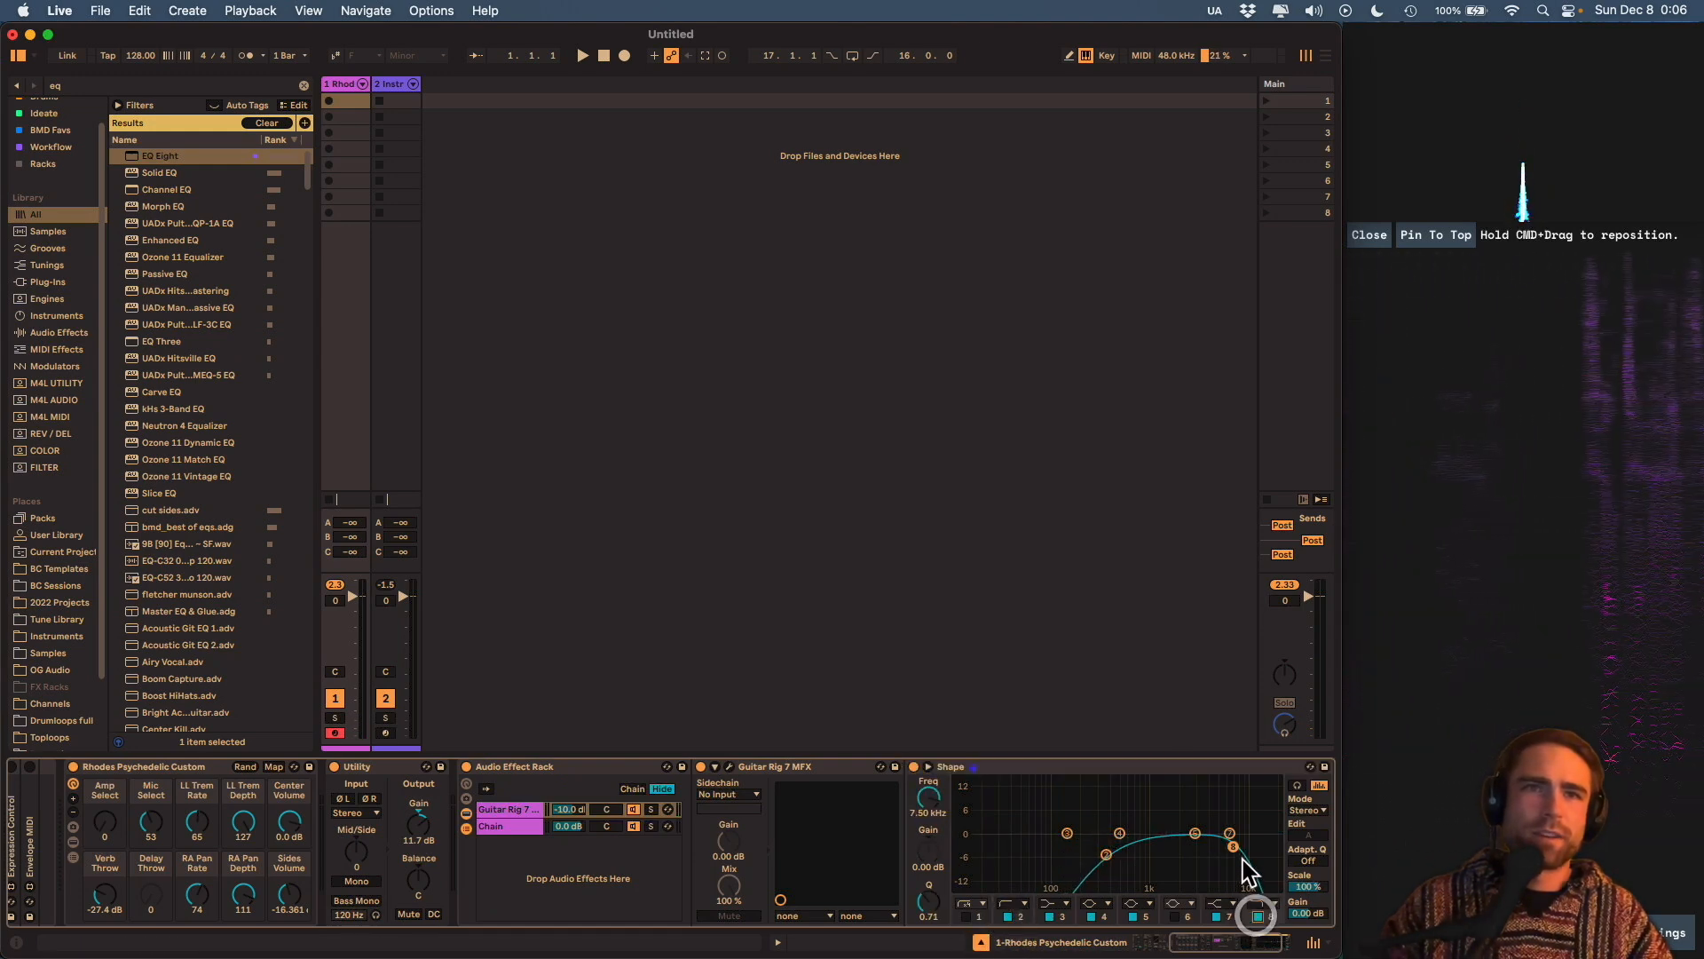
{"action": "left_click_drag", "start_coordinate": [1198, 834], "coordinate": [1173, 852]}
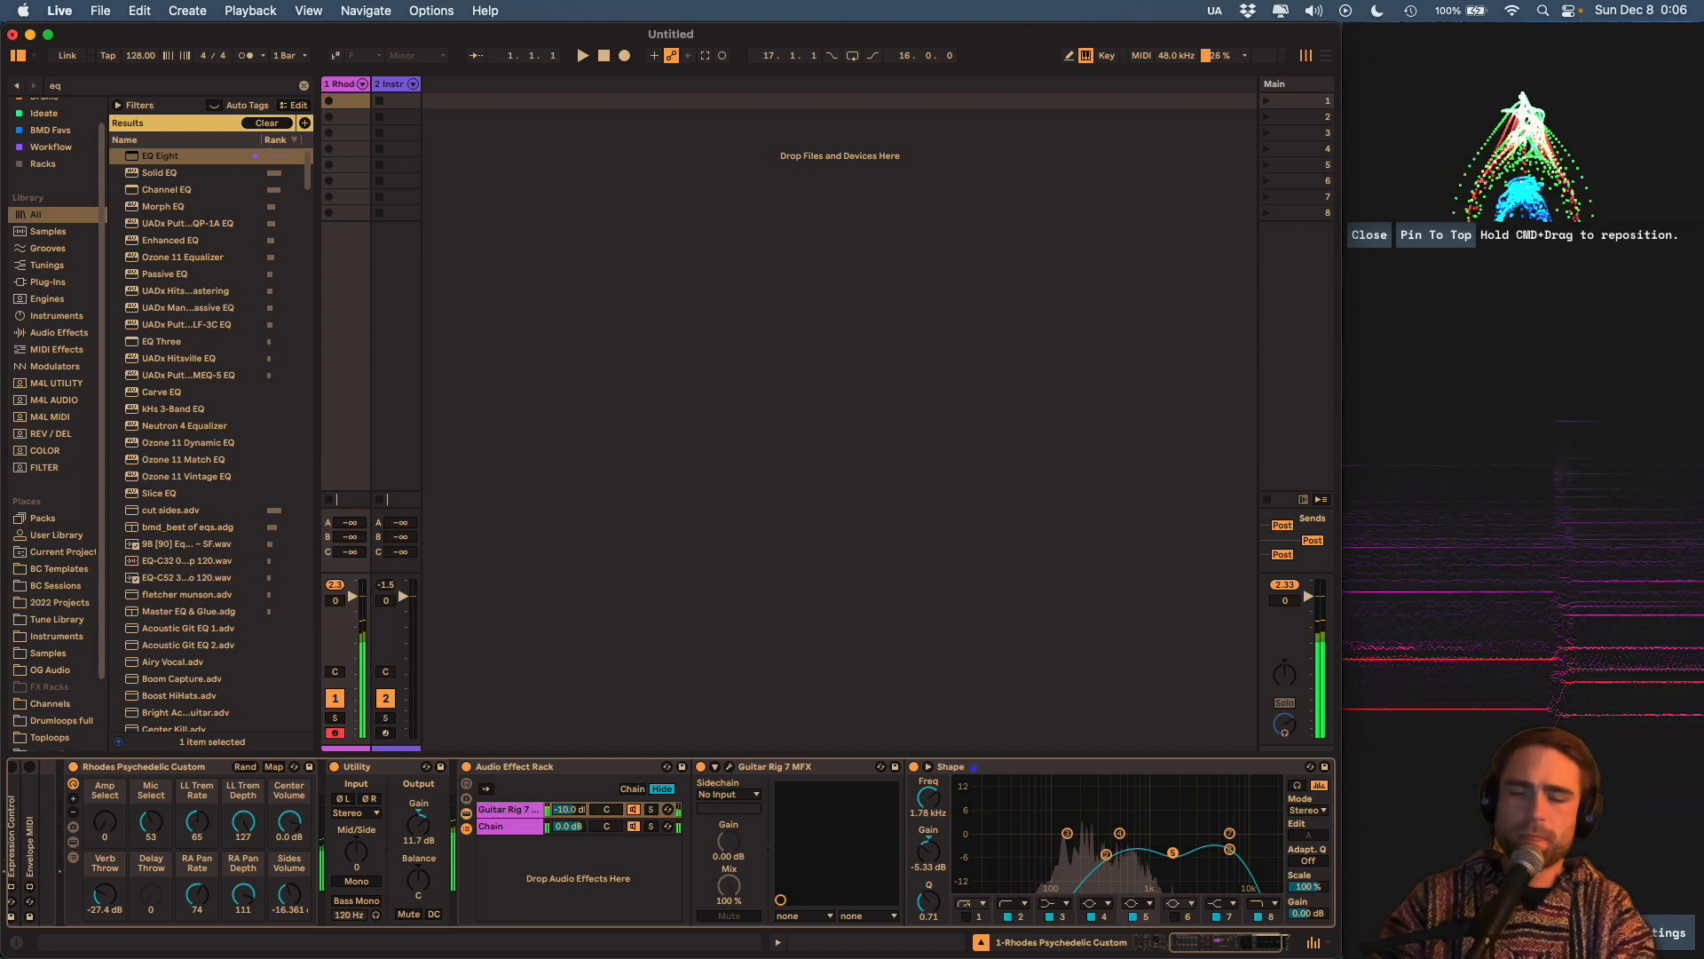
Move the empty chain above the Guitar Rig chain in the rack, and rename it dry.
{"action": "left_click", "coordinate": [502, 829]}
{"action": "left_click_drag", "start_coordinate": [511, 839], "coordinate": [511, 809]}
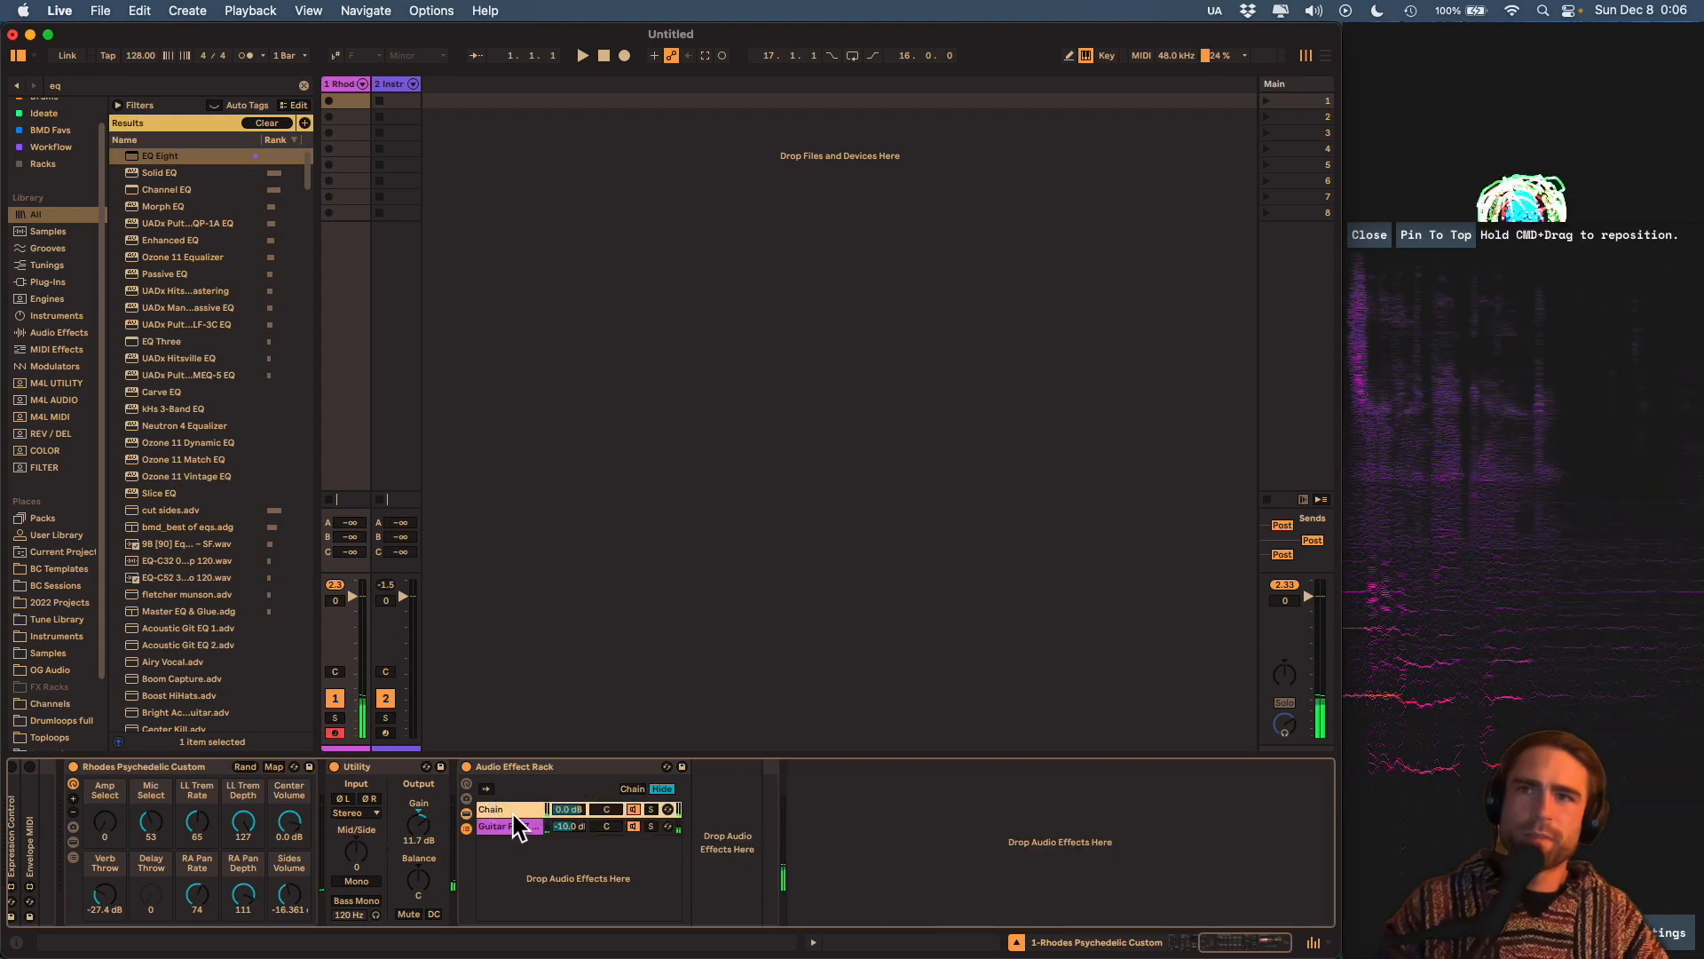
{"action": "key", "text": "super+r"}
{"action": "type", "text": "dr"}
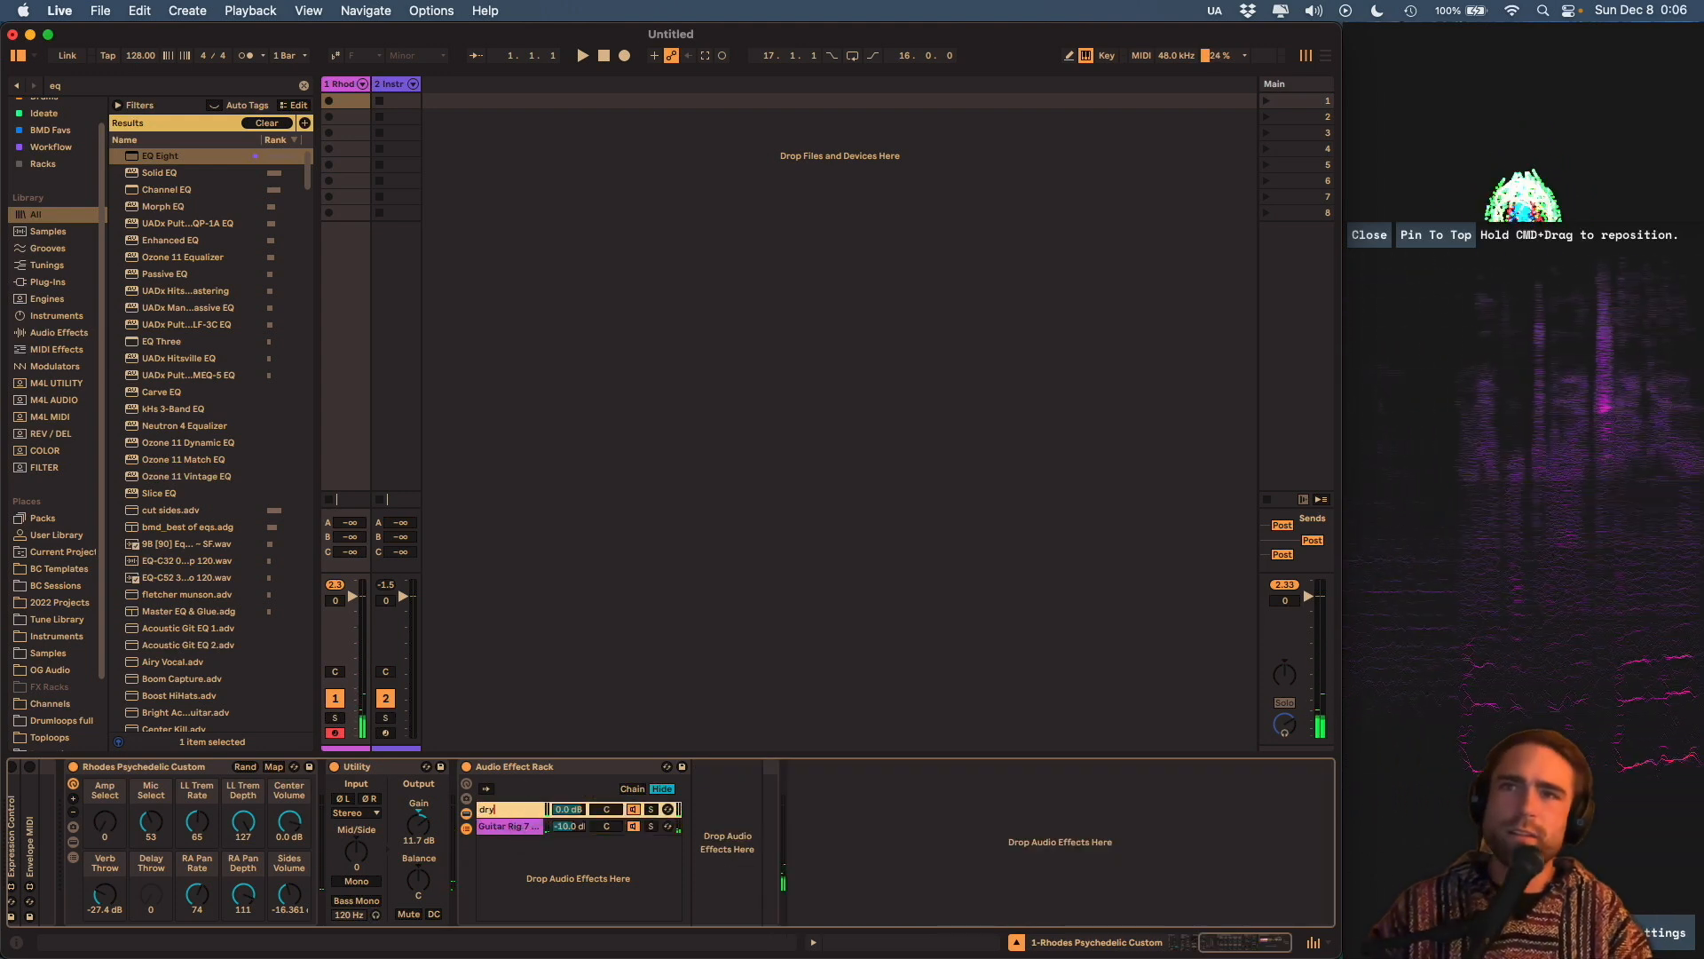
Add the Rift plug-in as a third parallel chain in the Audio Effect Rack, and open its plug-in window.
{"action": "key", "text": "super+f"}
{"action": "type", "text": "rift"}
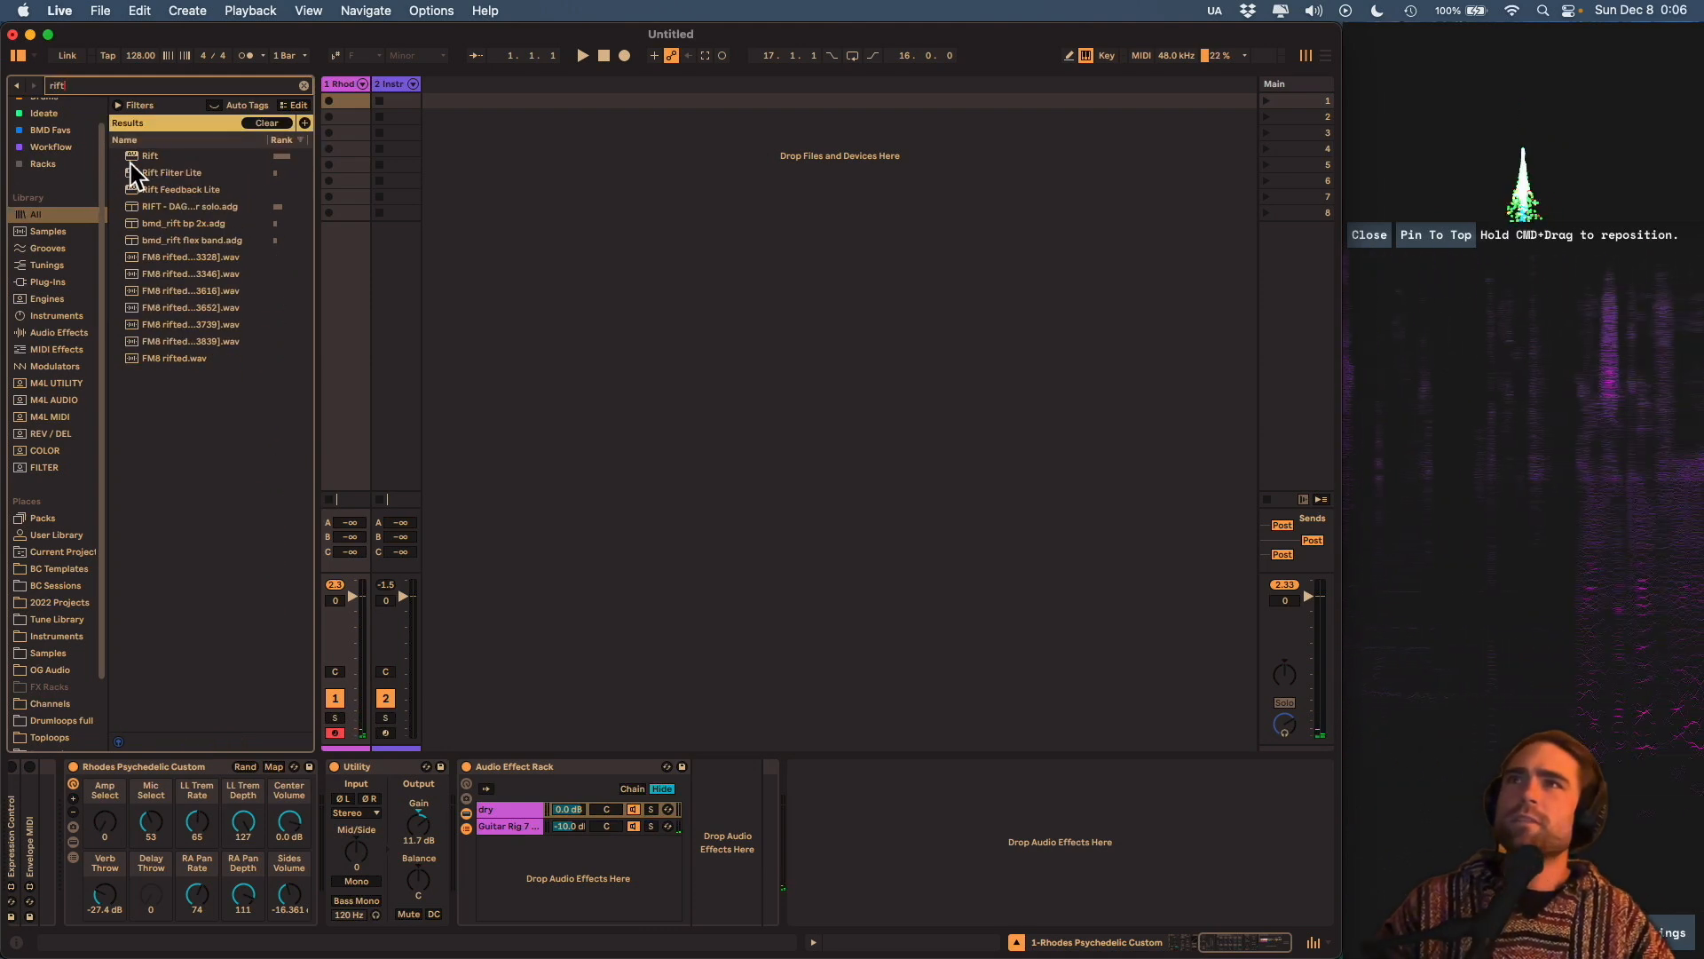
{"action": "left_click_drag", "start_coordinate": [147, 155], "coordinate": [541, 858]}
{"action": "left_click", "coordinate": [780, 769]}
{"action": "left_click", "coordinate": [726, 765]}
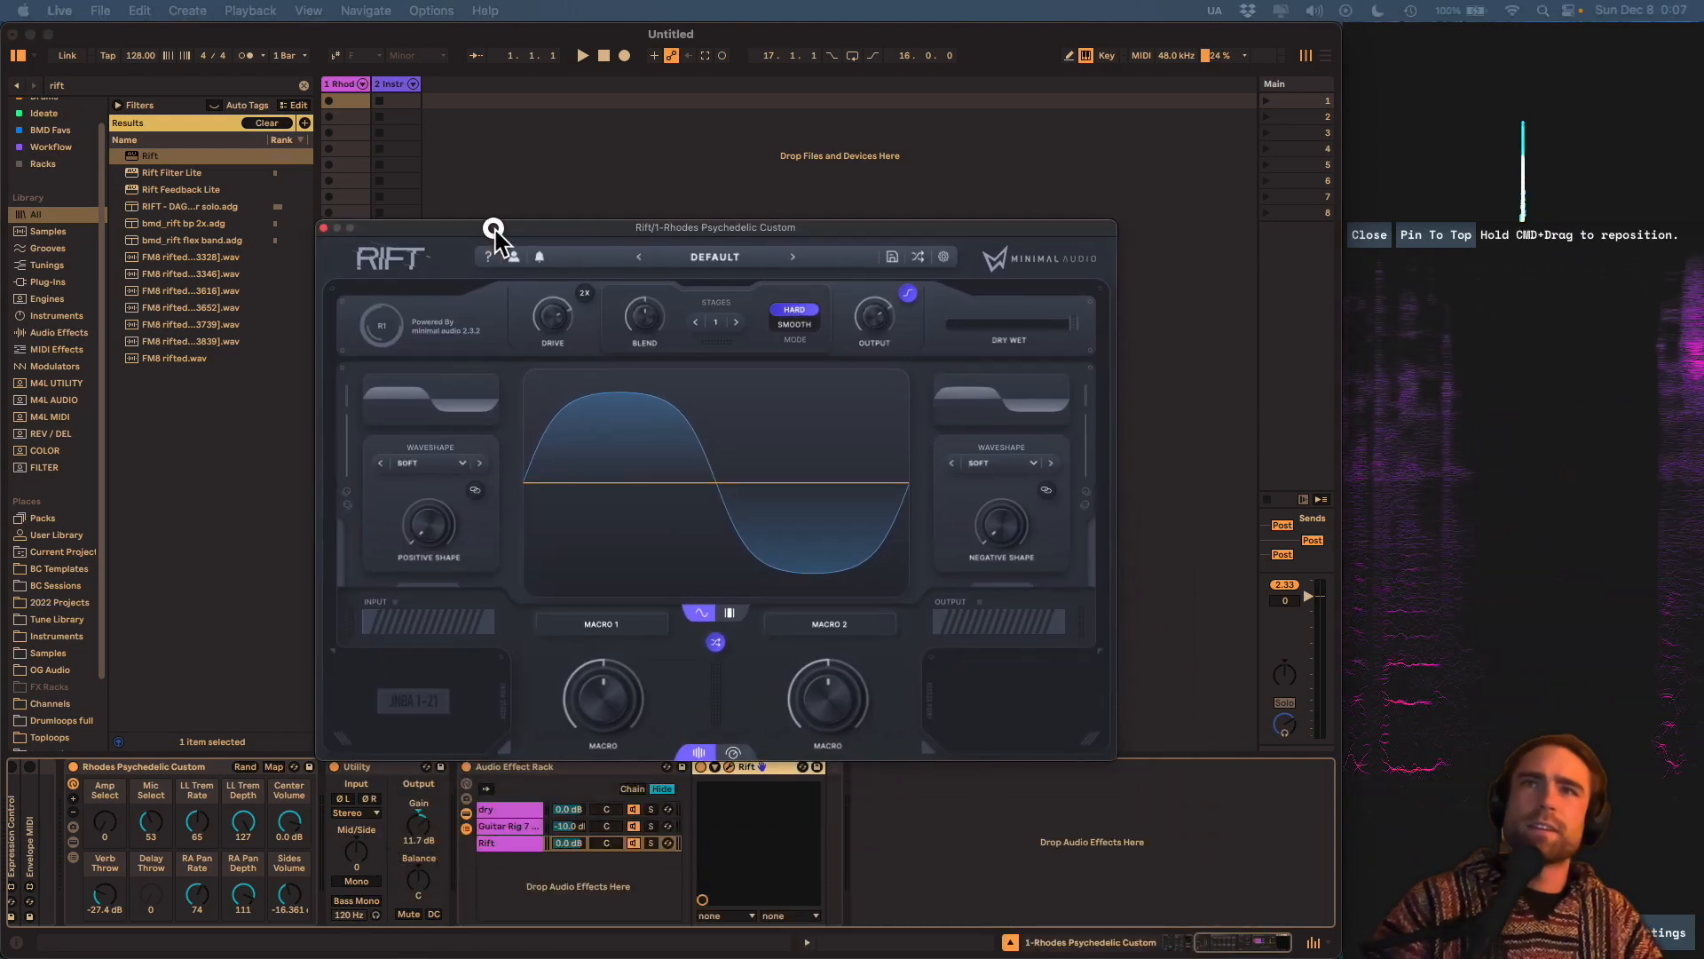
{"action": "left_click_drag", "start_coordinate": [561, 200], "coordinate": [670, 198]}
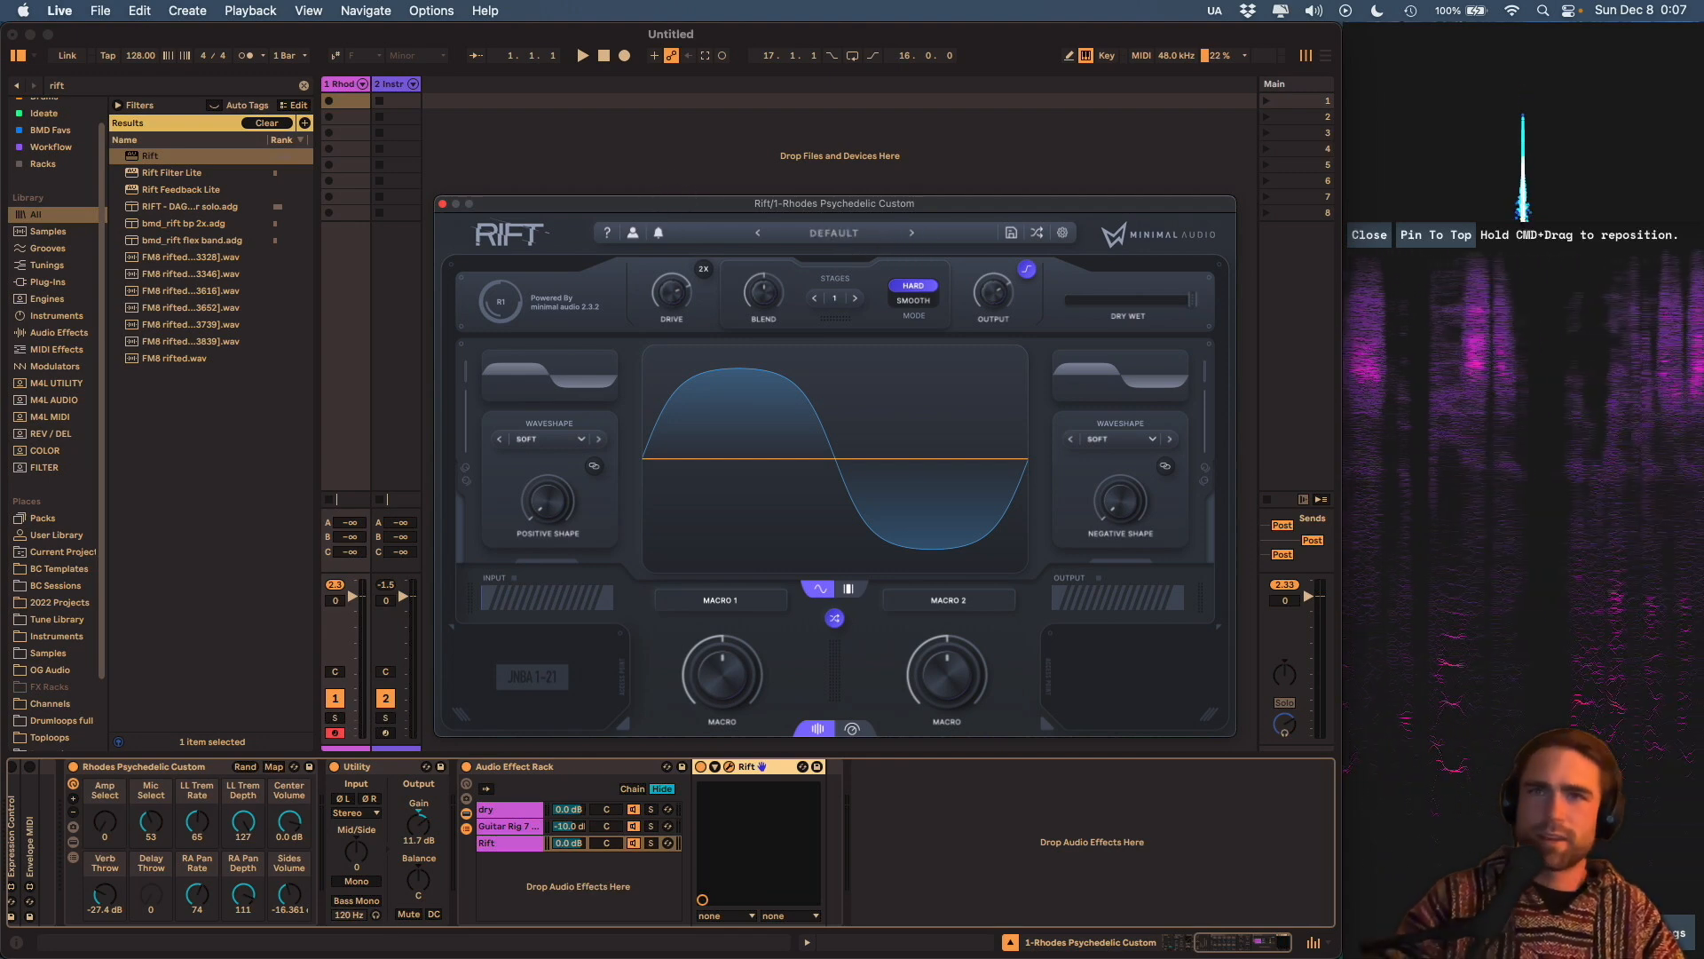
Show Rift's advanced view, and load the Byte Sweep preset from the Nuance pack.
{"action": "left_click", "coordinate": [854, 727]}
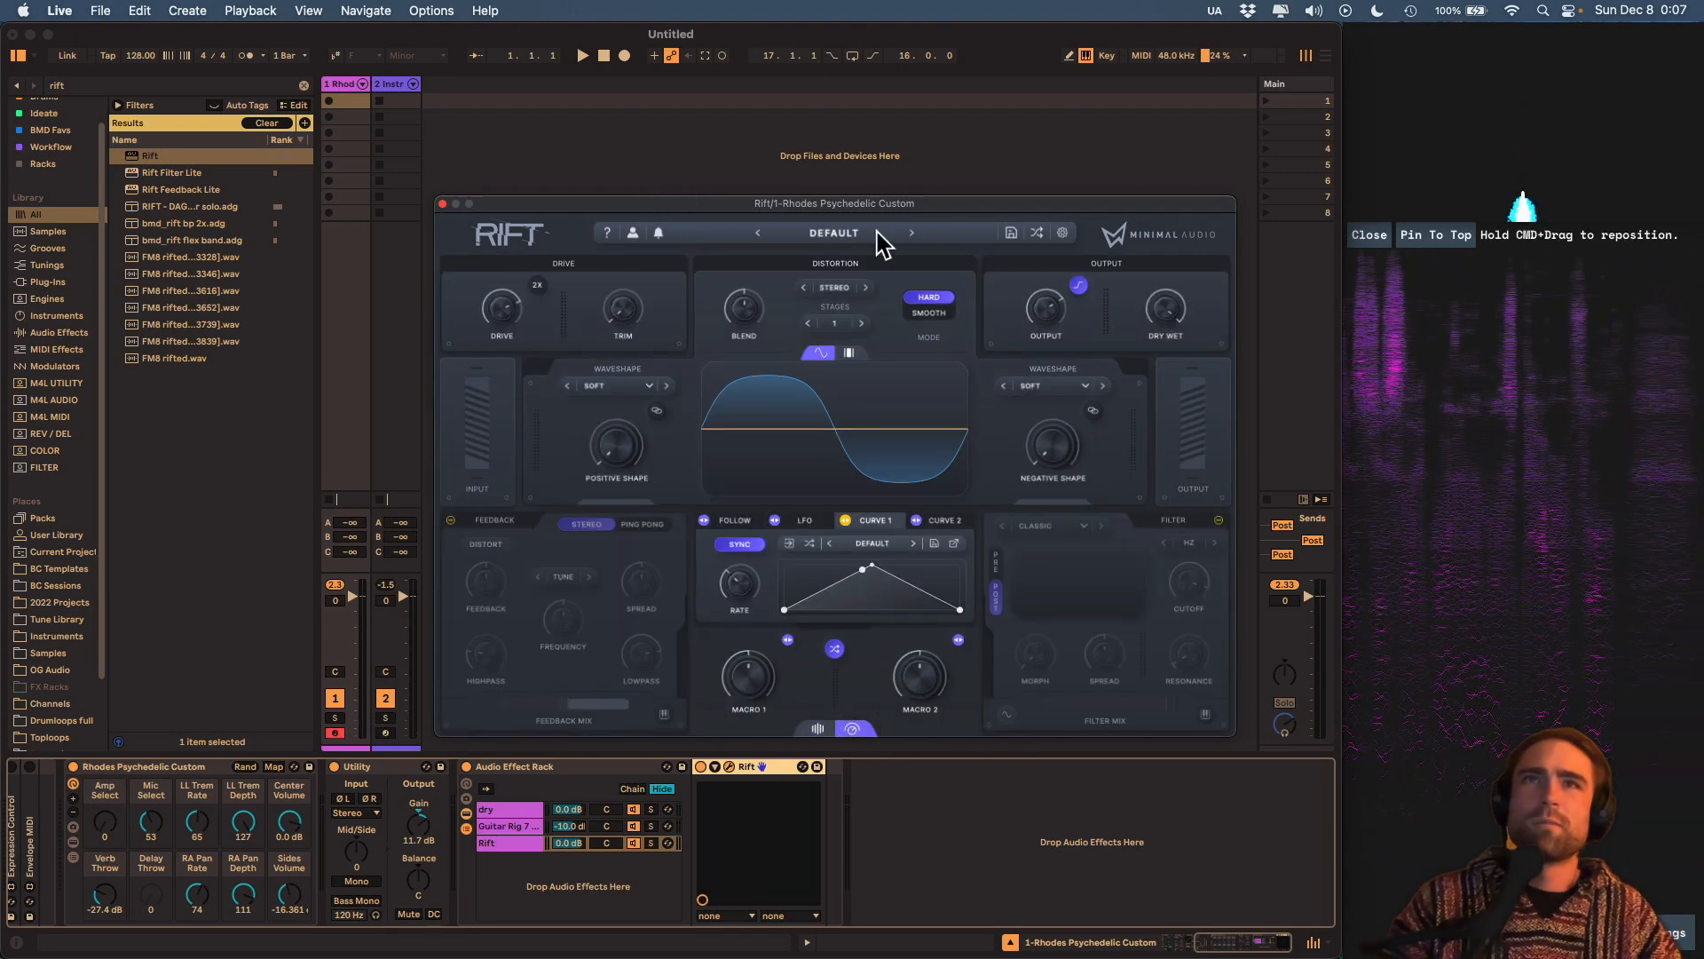
{"action": "left_click_drag", "start_coordinate": [877, 204], "coordinate": [867, 199]}
{"action": "left_click", "coordinate": [830, 226]}
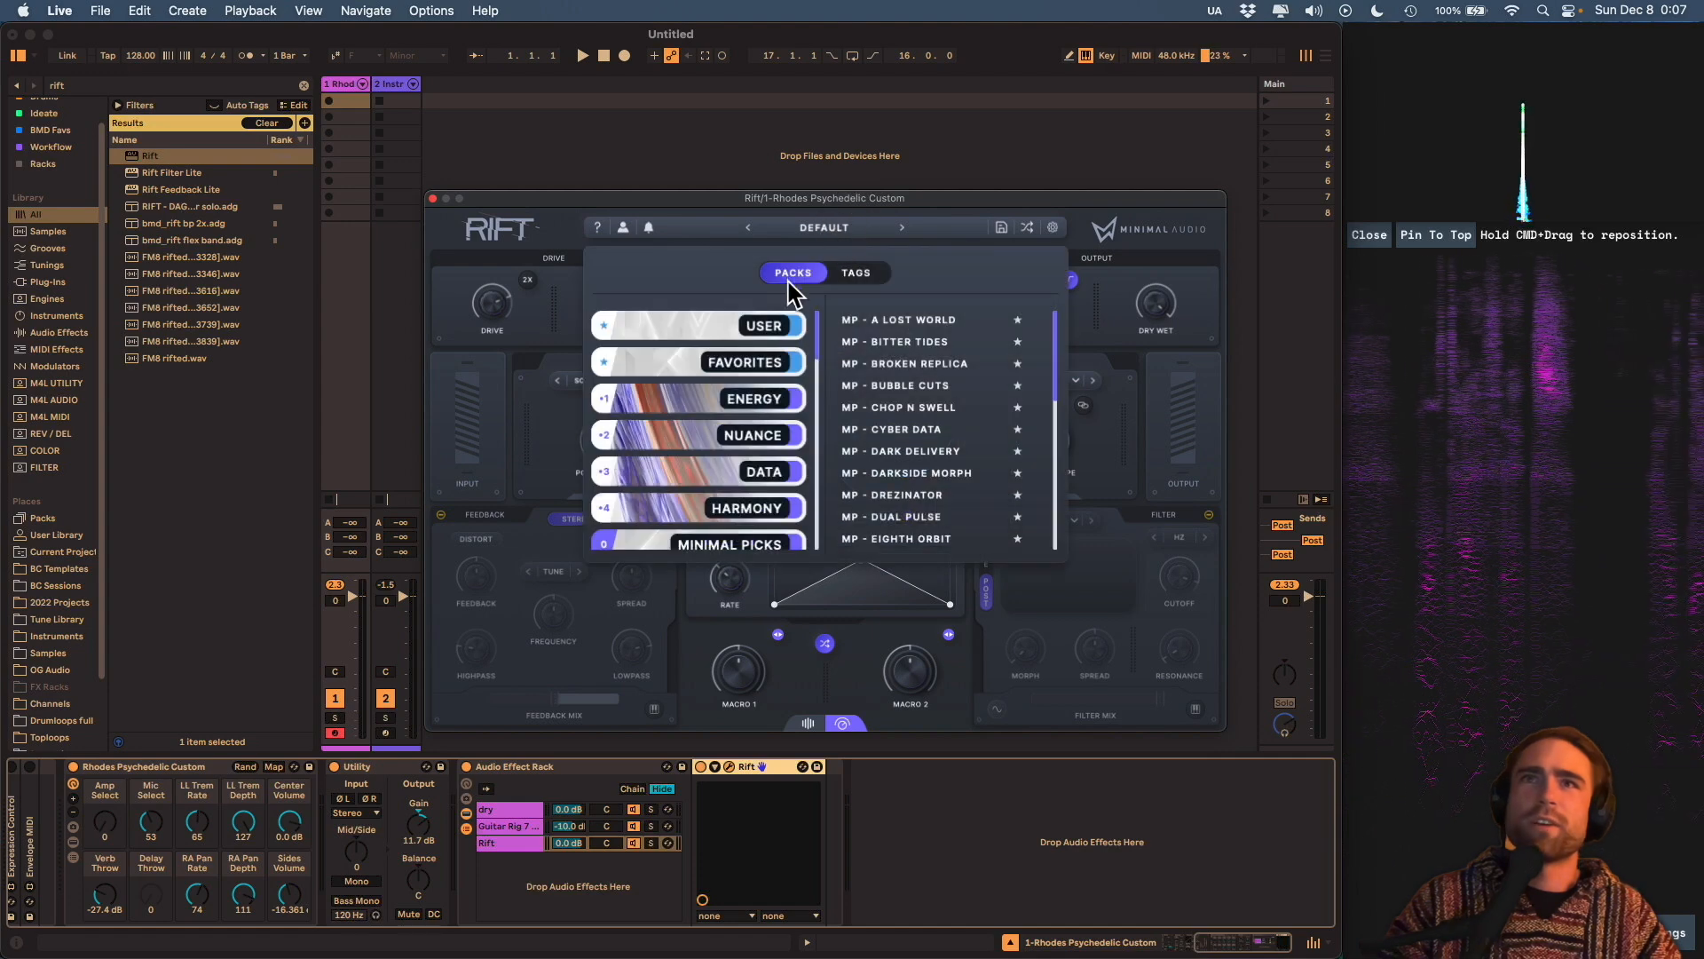
{"action": "left_click", "coordinate": [771, 437]}
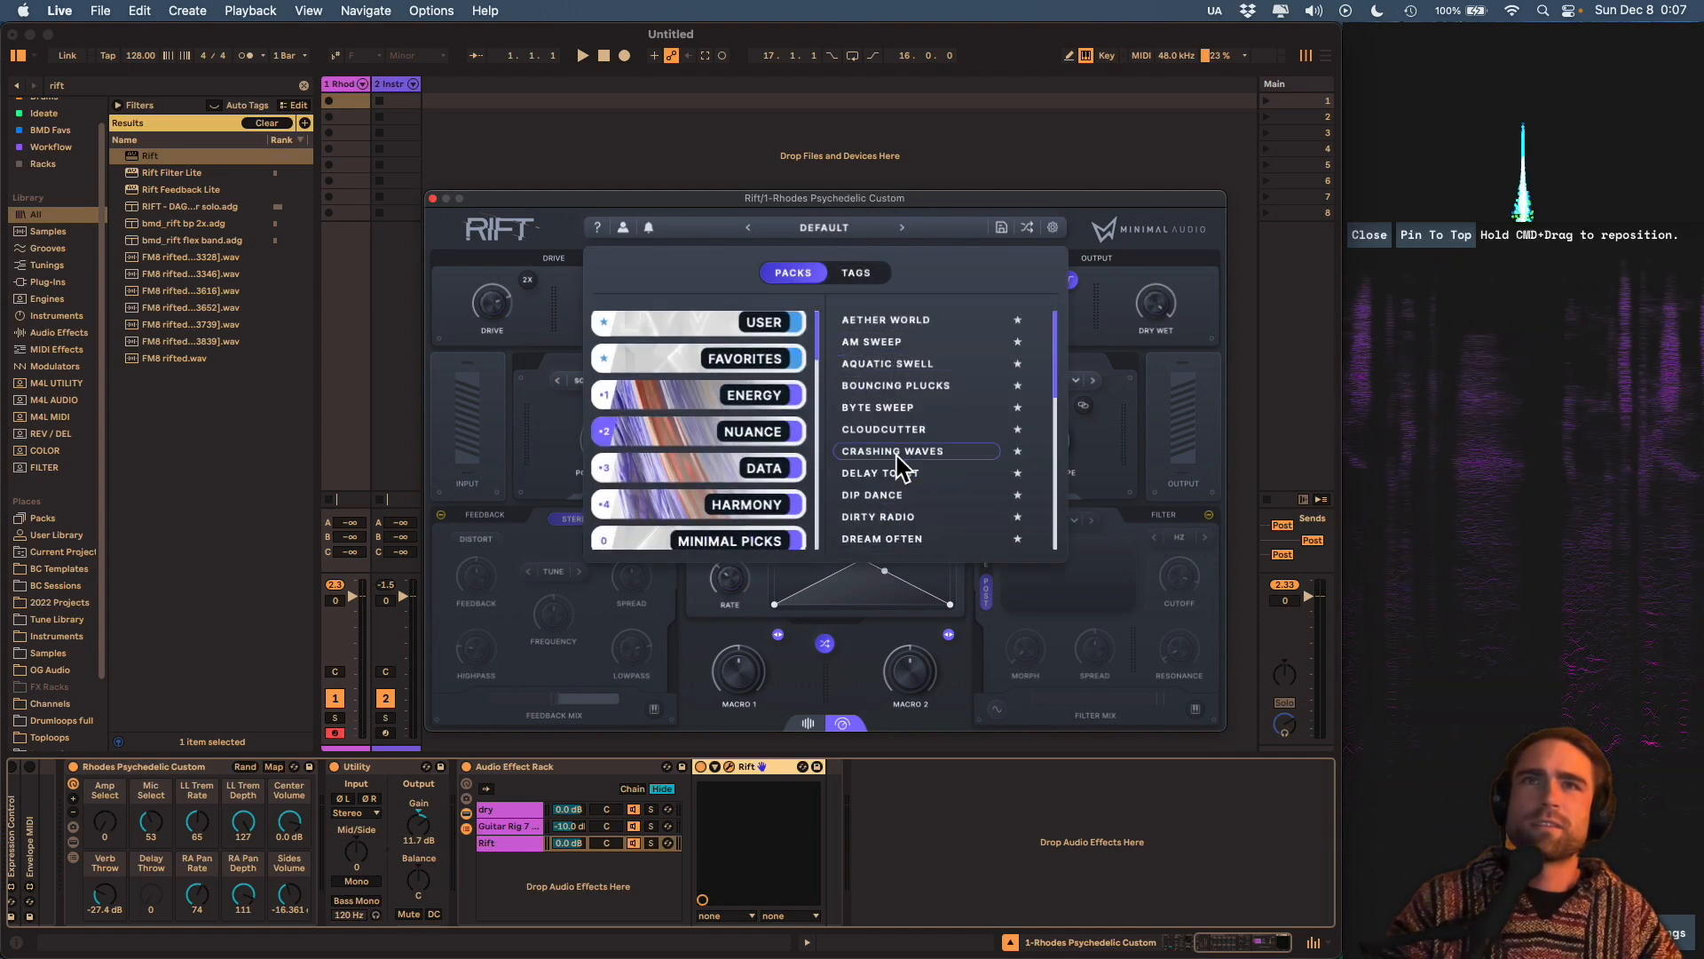
{"action": "left_click", "coordinate": [890, 408]}
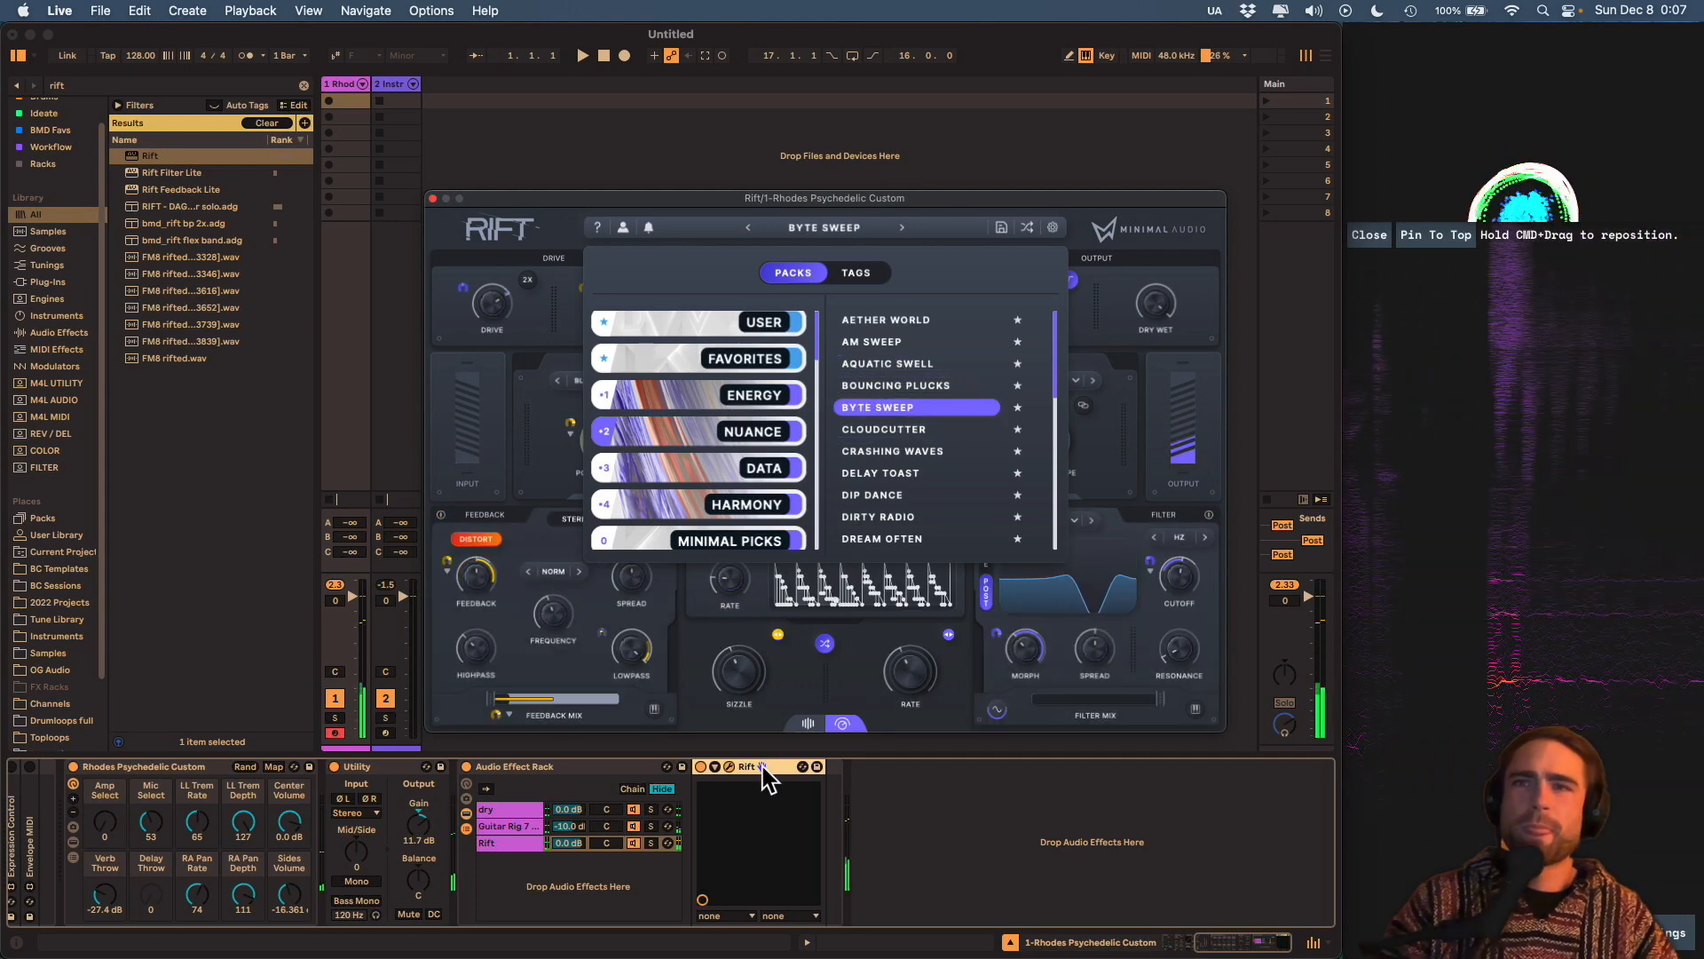
Solo the Rift chain in the rack, and load the Cloudcutter preset.
{"action": "left_click", "coordinate": [650, 843]}
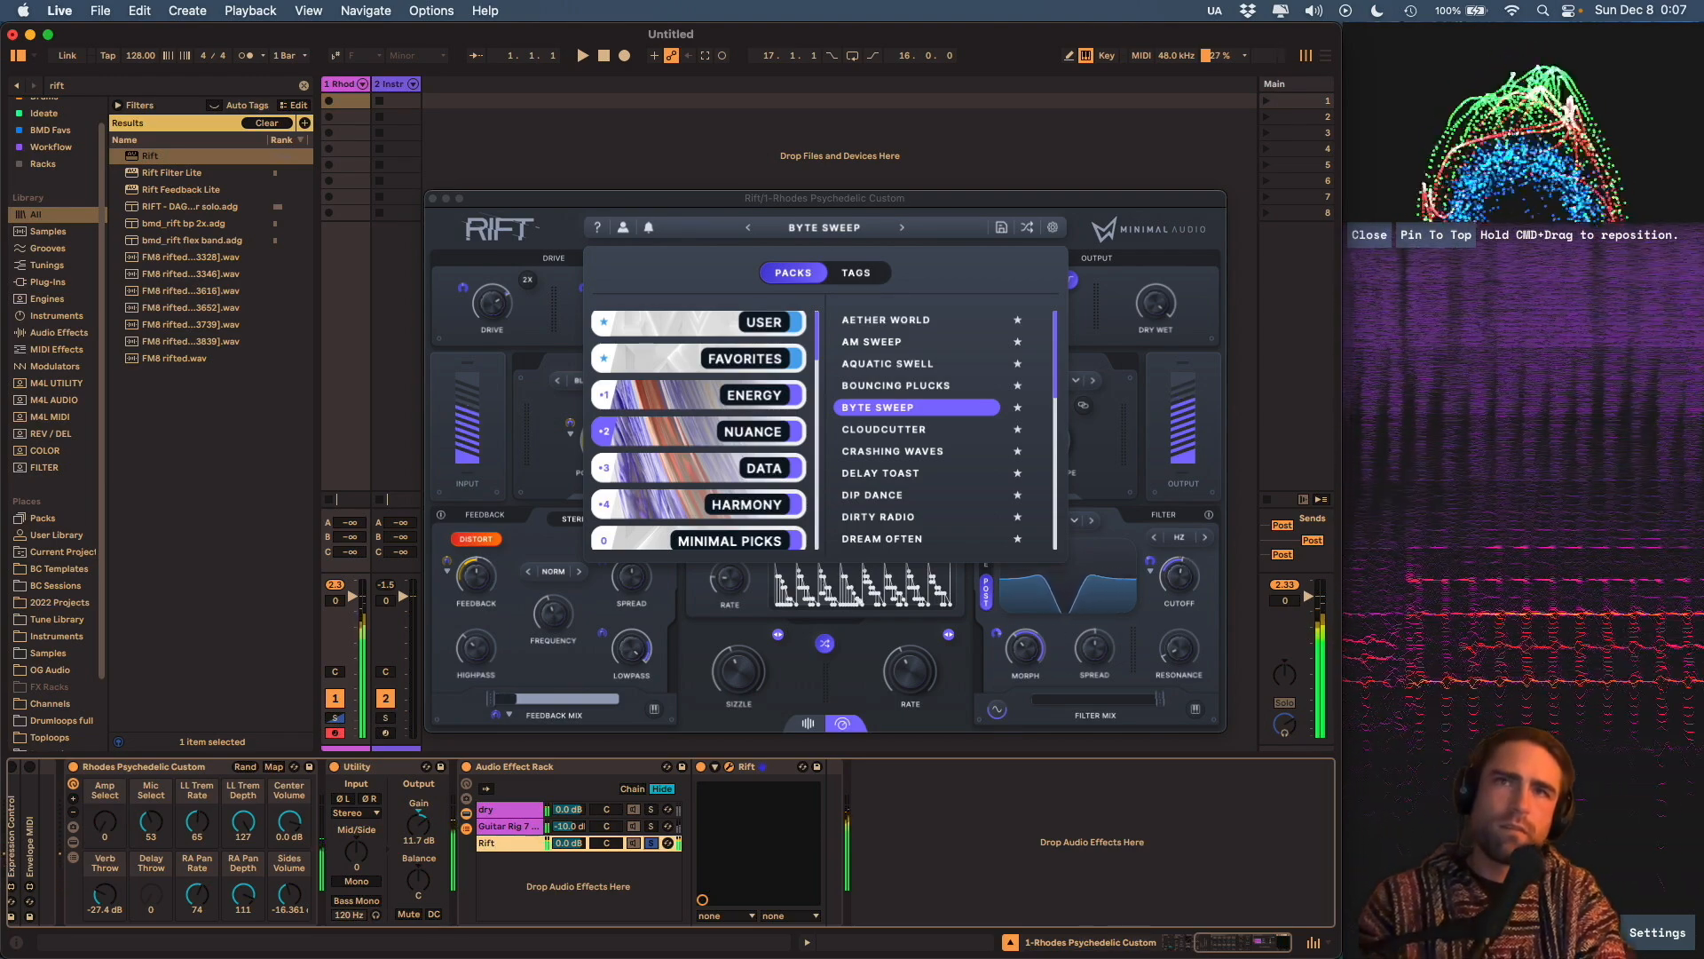
{"action": "left_click", "coordinate": [902, 227]}
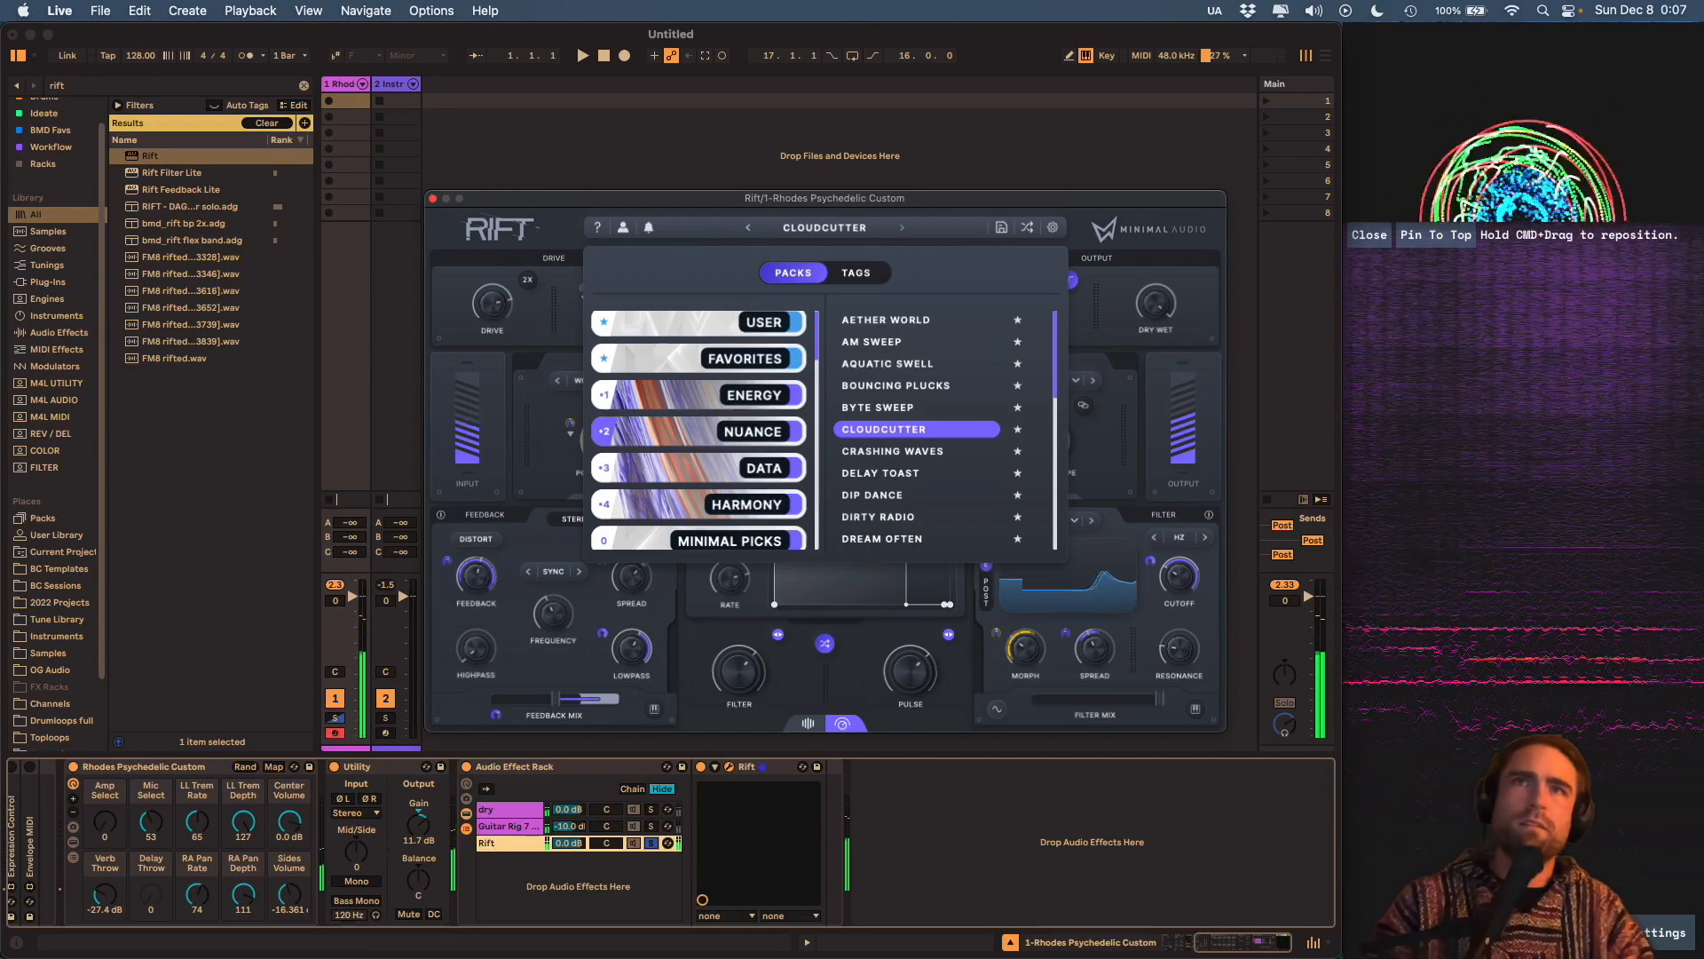
Audition Rift's Aether World and Ancient Shimmer presets, load Crystal Steps from the Particle Delays pack, and close the plug-in window.
{"action": "left_click", "coordinate": [923, 319]}
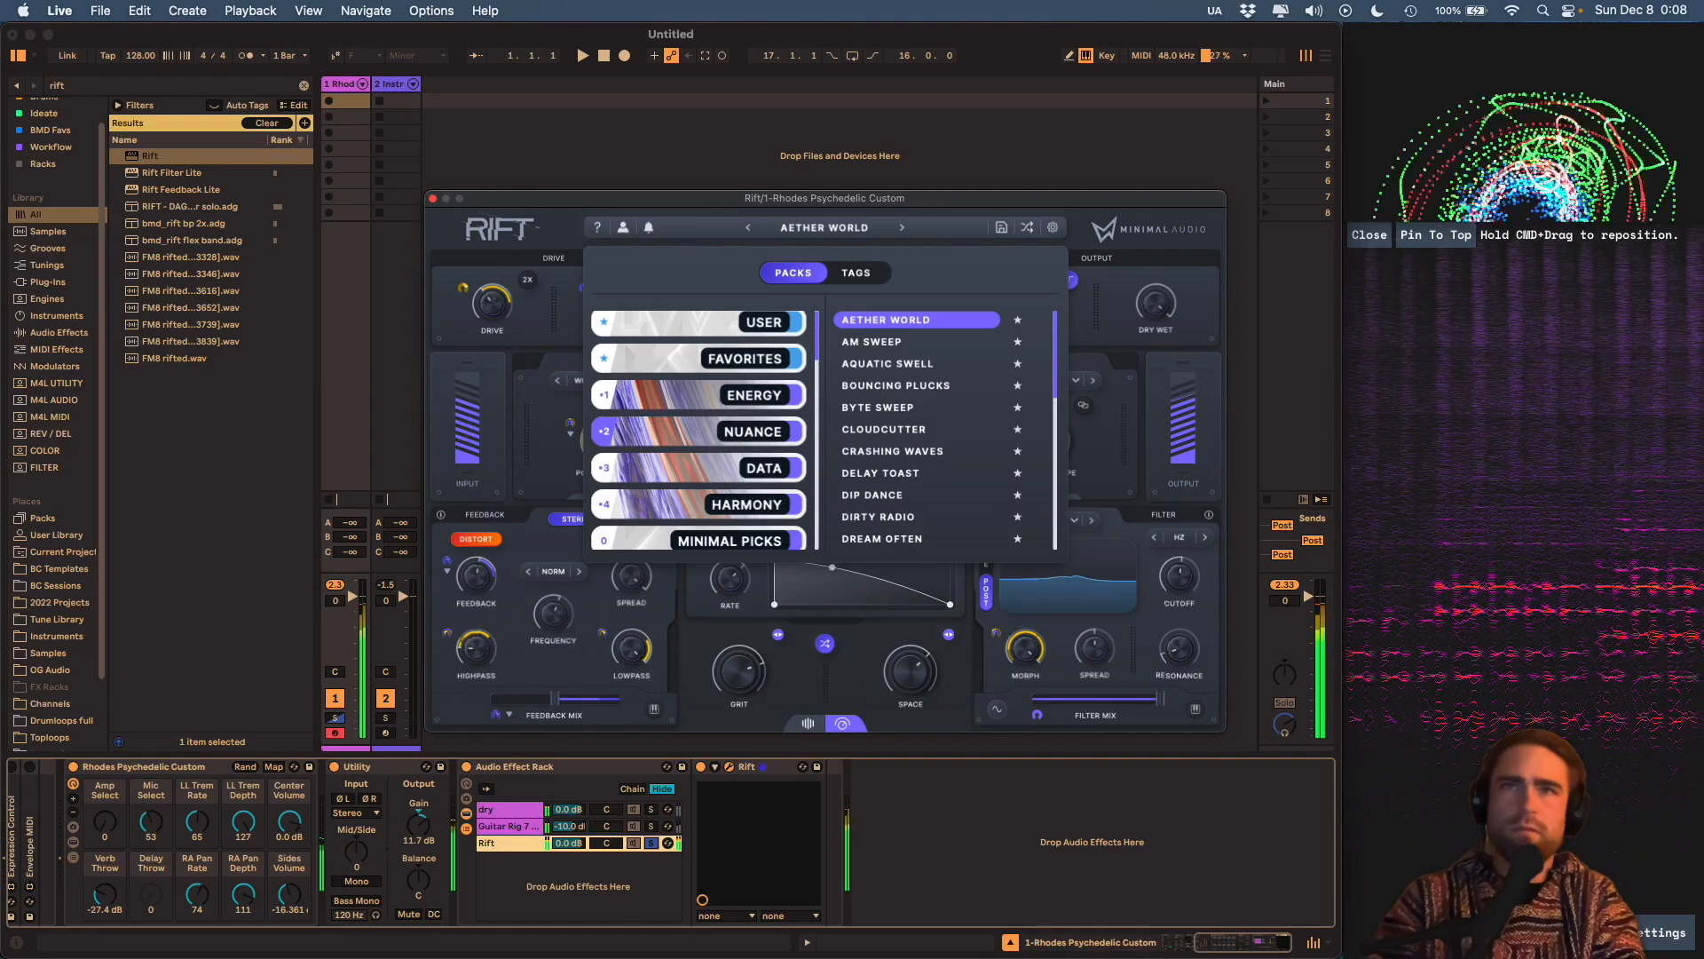
{"action": "scroll", "coordinate": [724, 401], "scroll_direction": "down", "scroll_amount": 5}
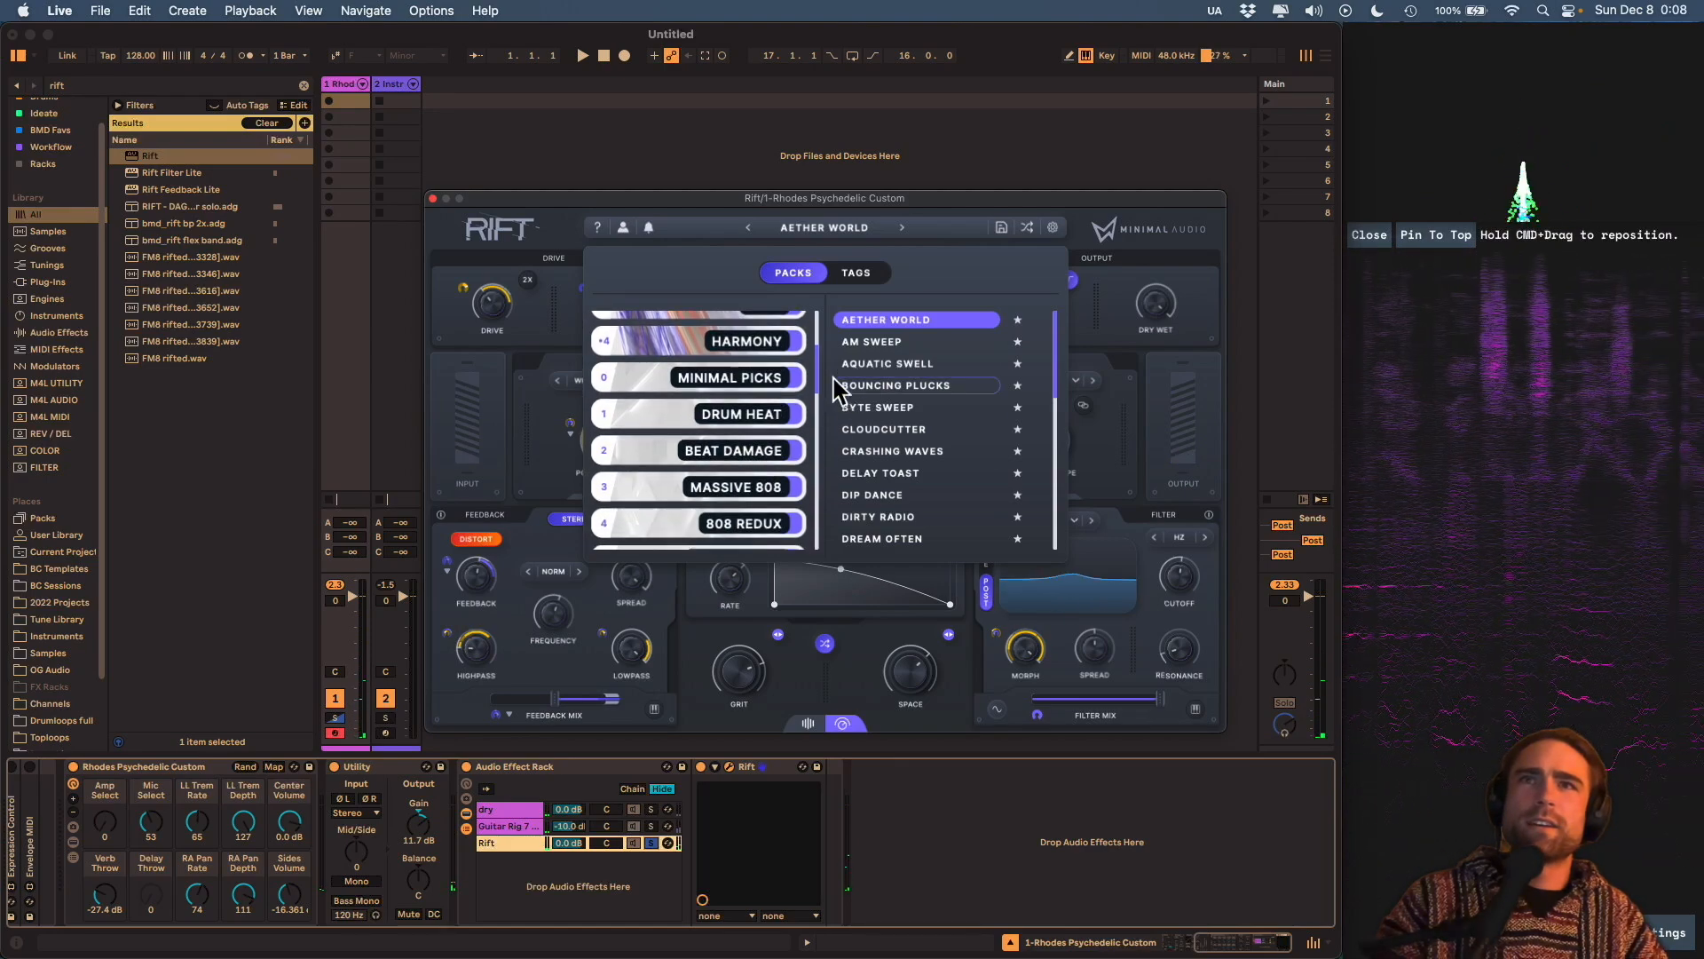
{"action": "left_click_drag", "start_coordinate": [819, 355], "coordinate": [820, 407]}
{"action": "scroll", "coordinate": [770, 448], "scroll_direction": "up", "scroll_amount": 1}
{"action": "scroll", "coordinate": [771, 448], "scroll_direction": "down", "scroll_amount": 4}
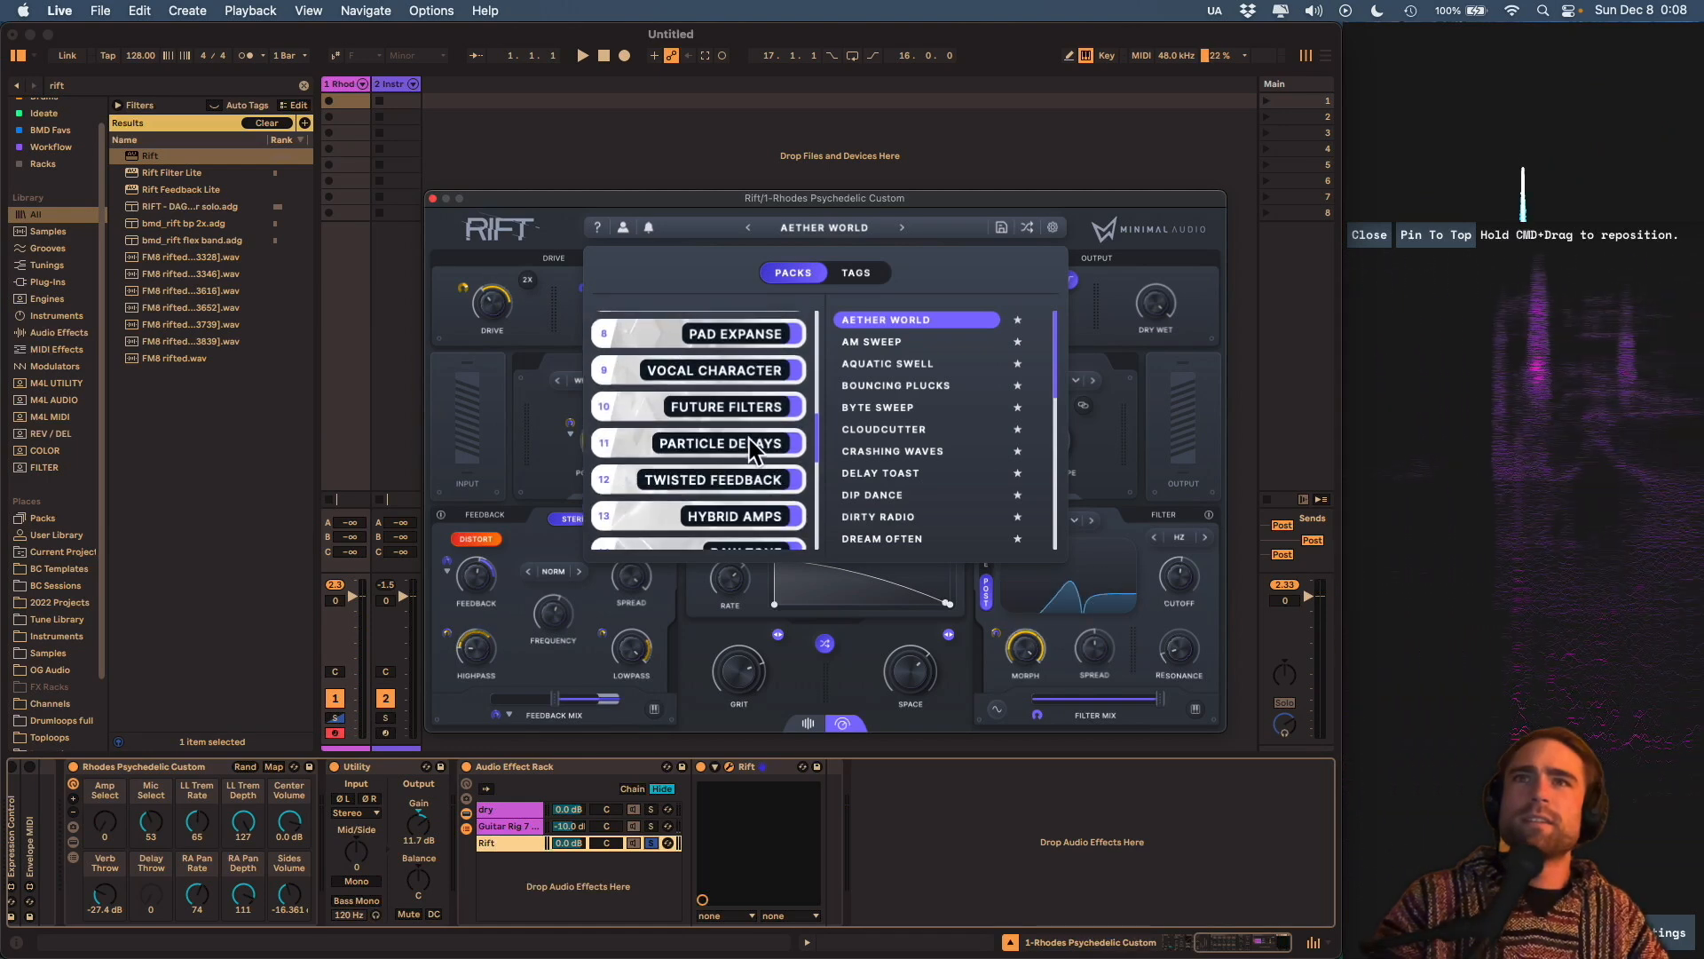
{"action": "left_click", "coordinate": [723, 442]}
{"action": "left_click", "coordinate": [916, 315]}
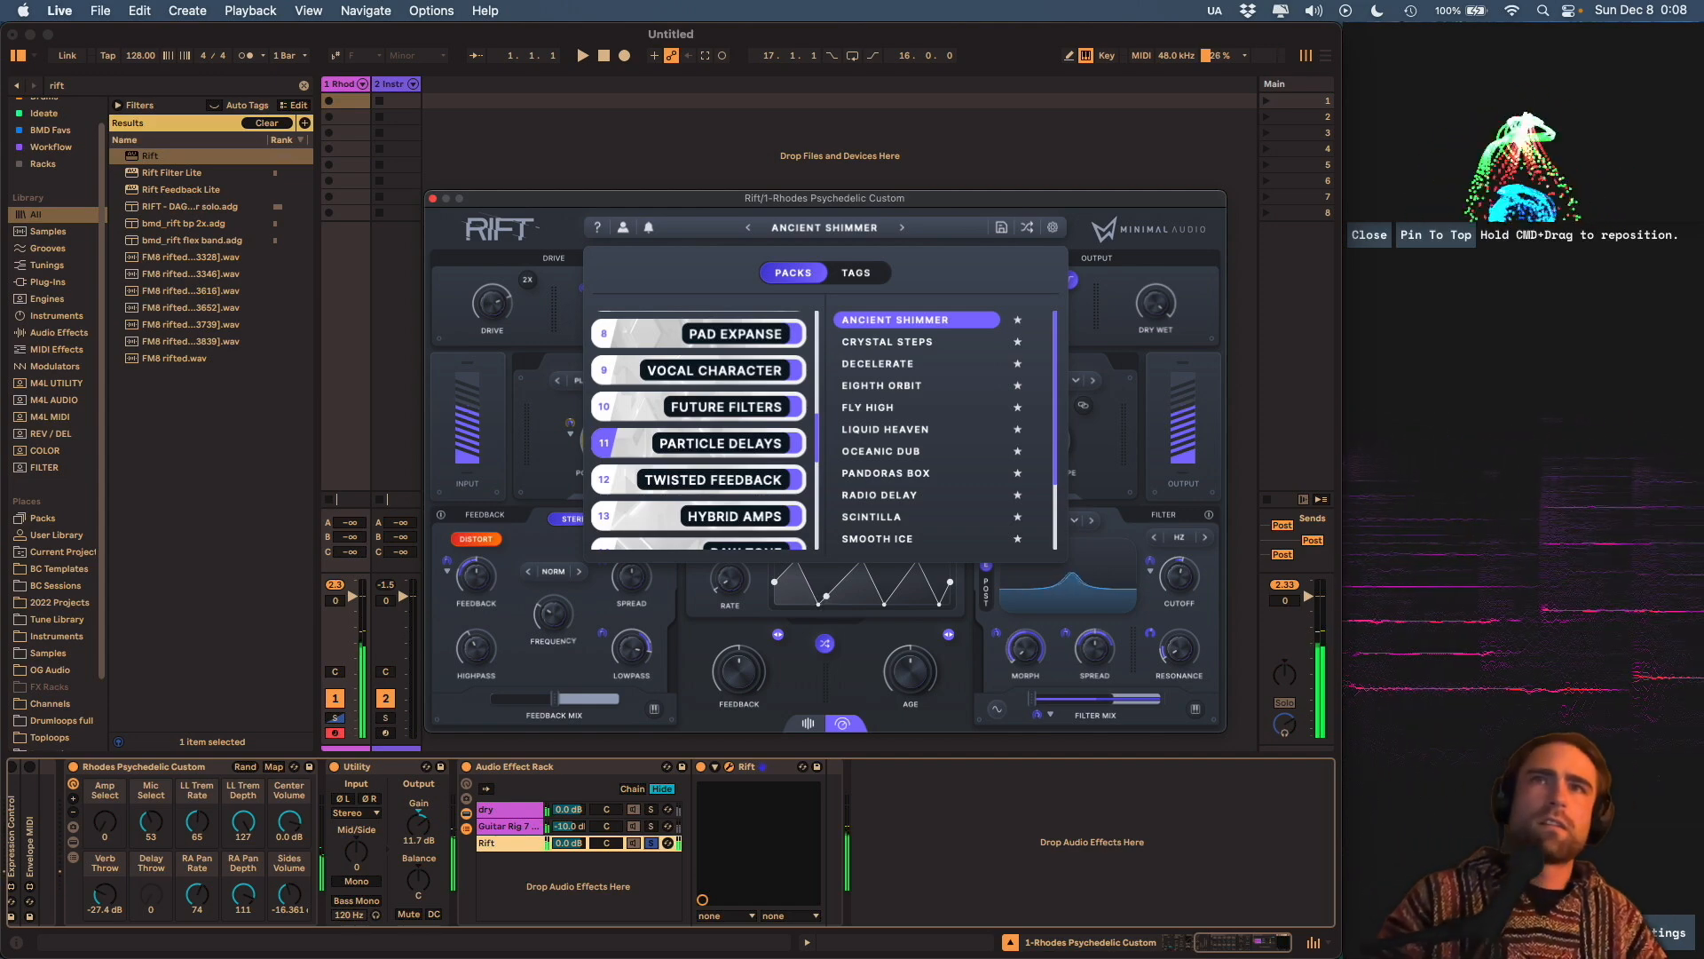
{"action": "left_click", "coordinate": [915, 342]}
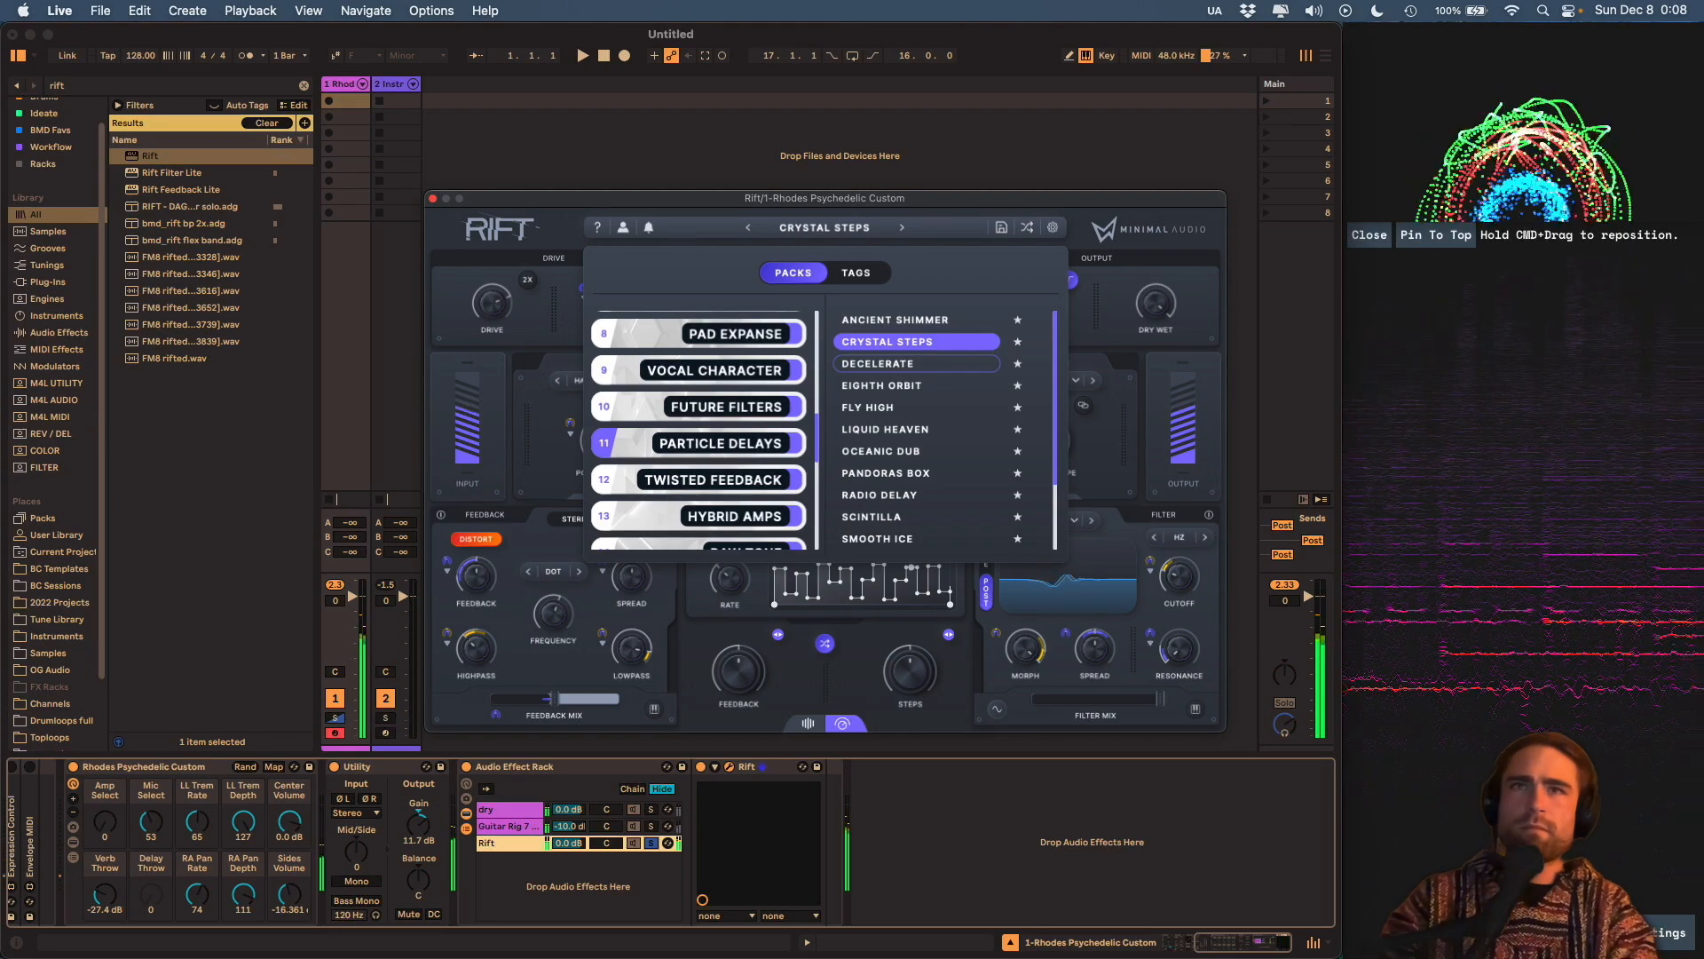
{"action": "left_click", "coordinate": [569, 258]}
{"action": "left_click", "coordinate": [432, 199]}
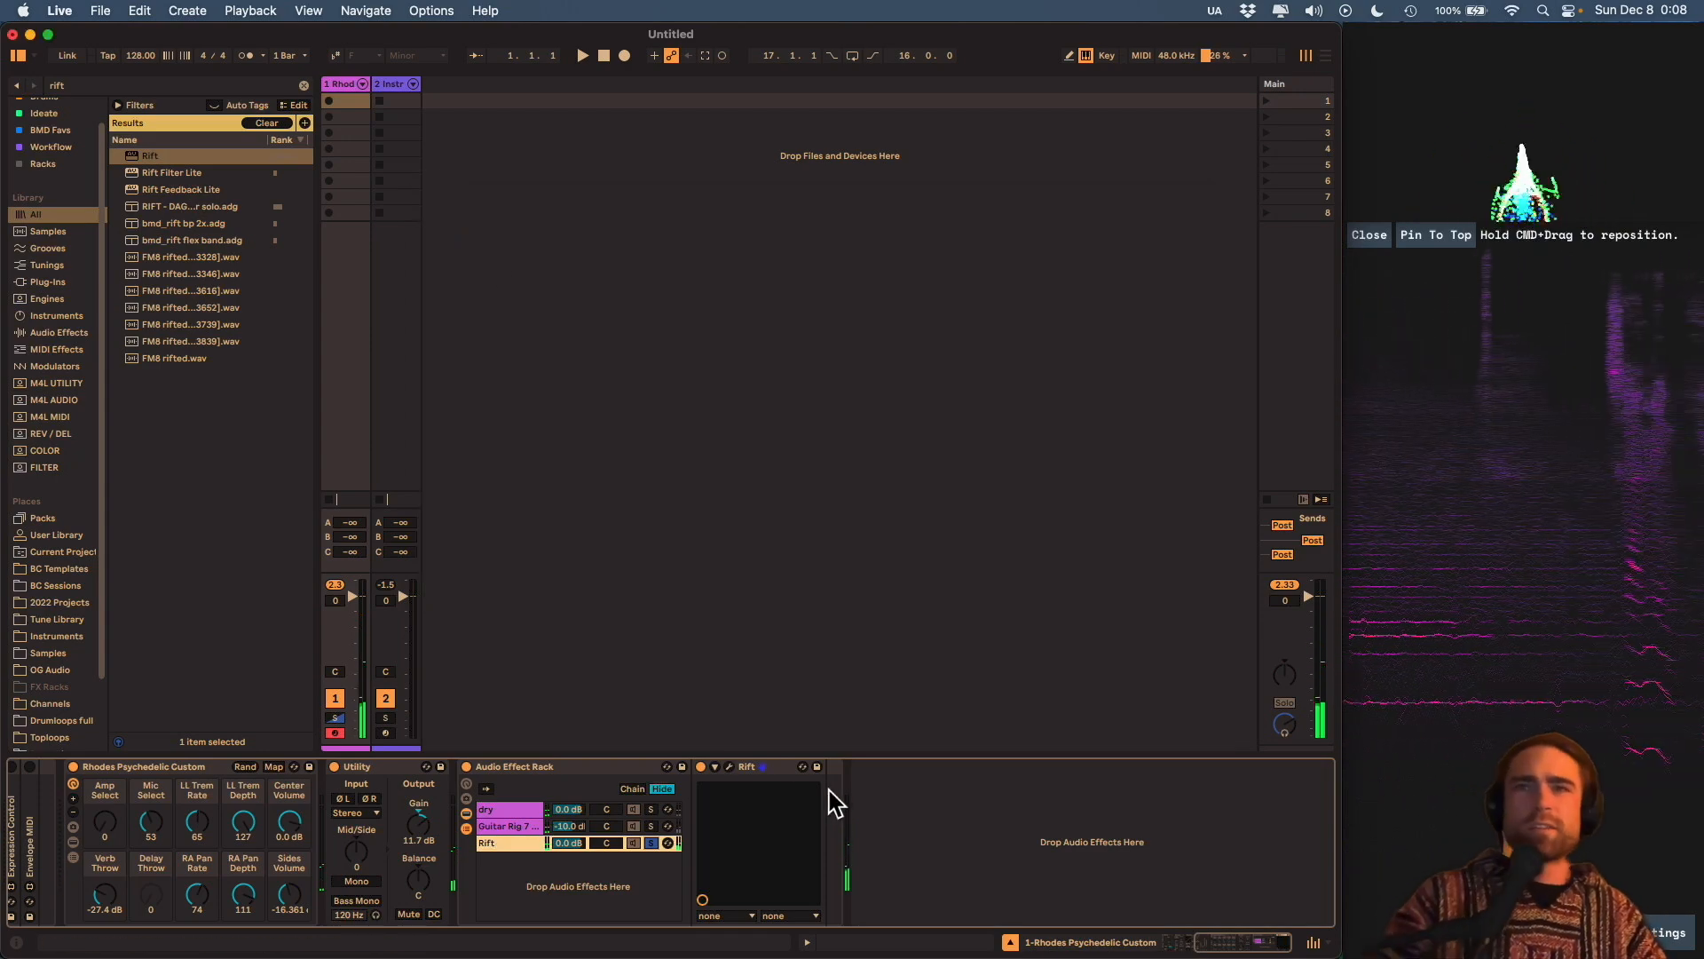
Unsolo the Rift chain, and lower its volume to -2.4 dB.
{"action": "left_click", "coordinate": [651, 844]}
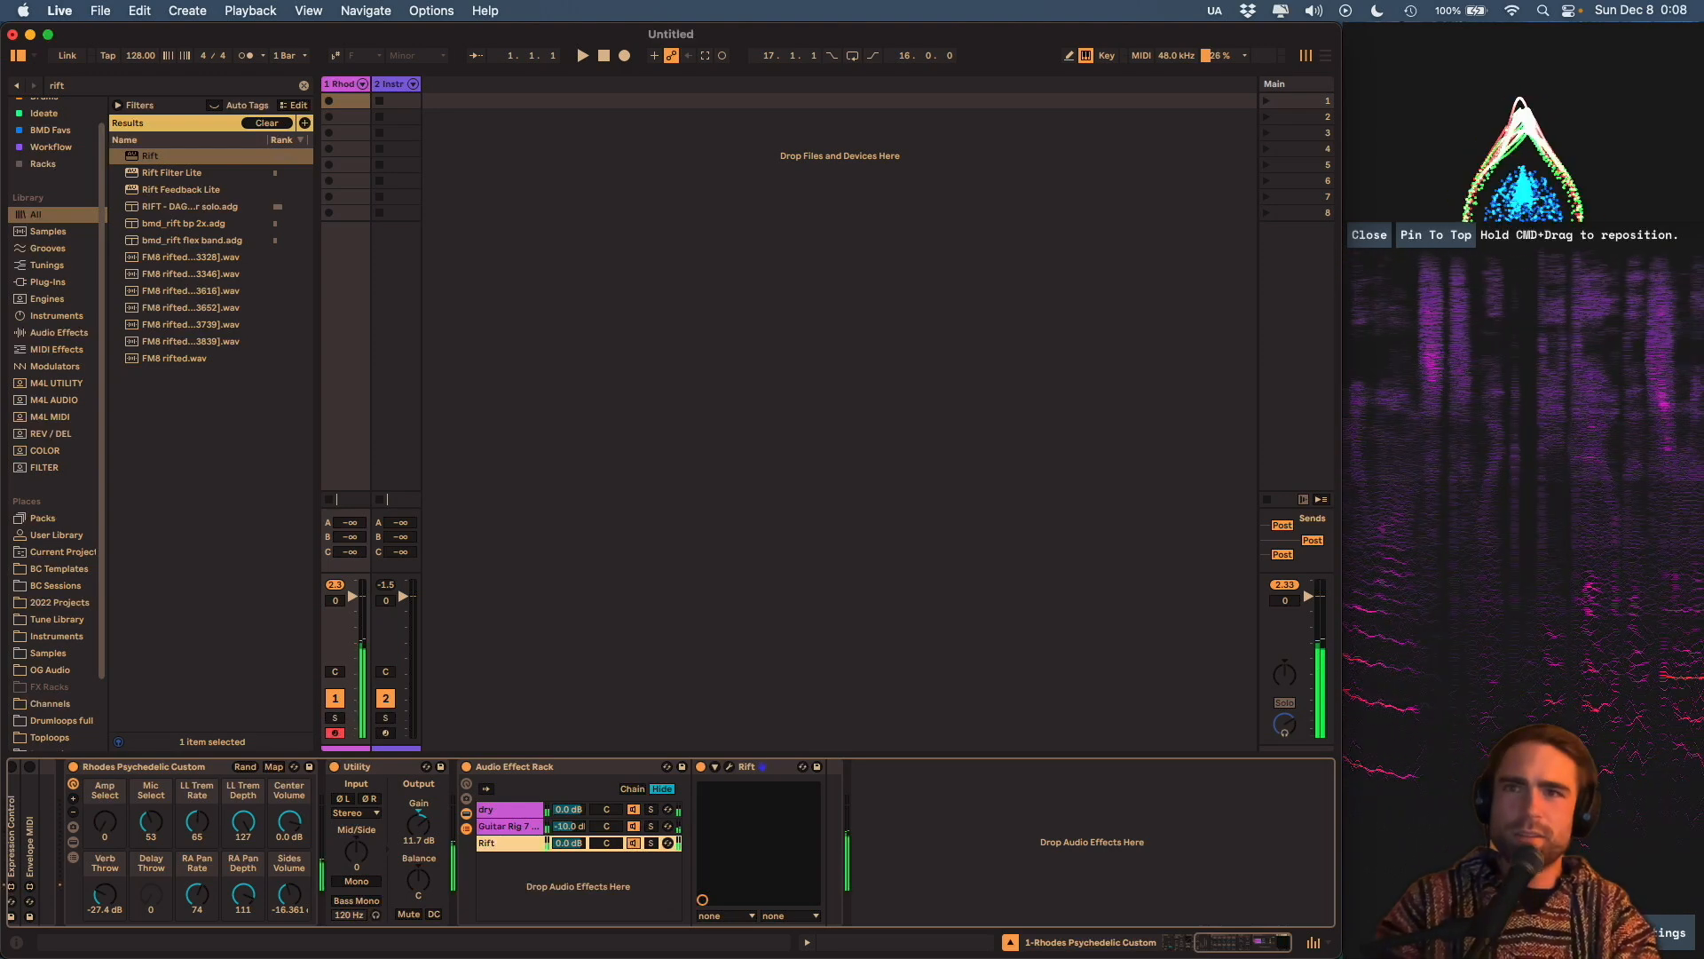
{"action": "left_click_drag", "start_coordinate": [570, 845], "coordinate": [574, 849]}
Find EQ Eight in the browser, and add it after Rift in the Rift chain.
{"action": "key", "text": "cmd+f"}
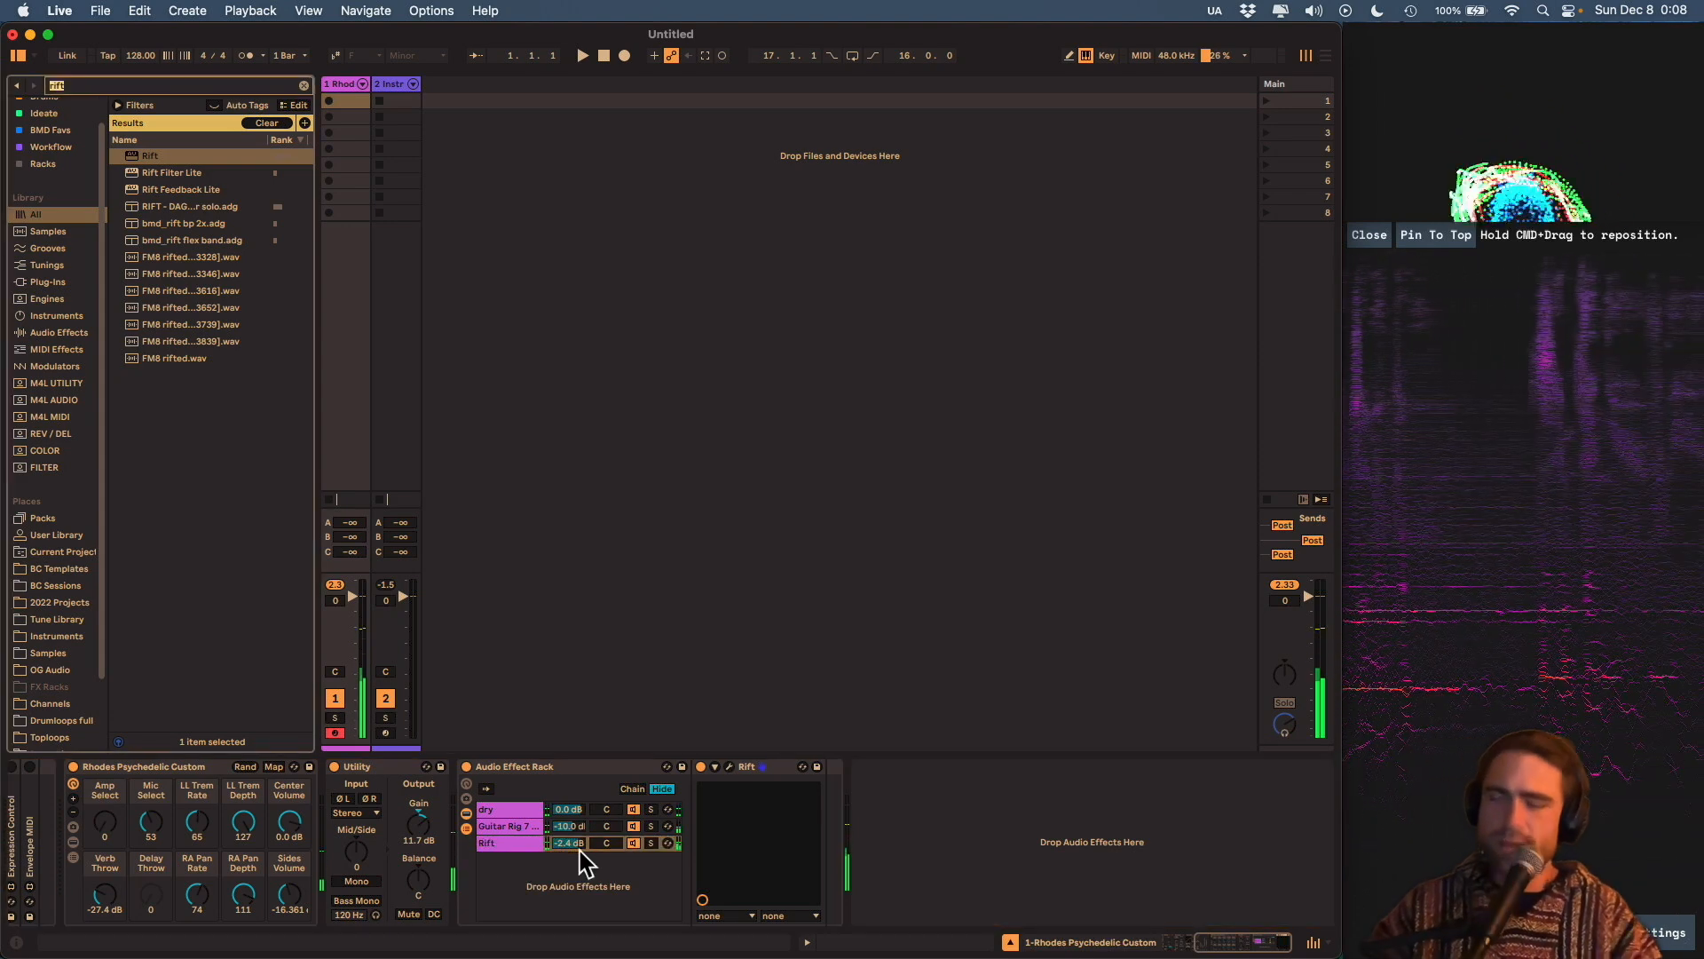
{"action": "type", "text": "eq"}
{"action": "left_click_drag", "start_coordinate": [161, 160], "coordinate": [830, 817]}
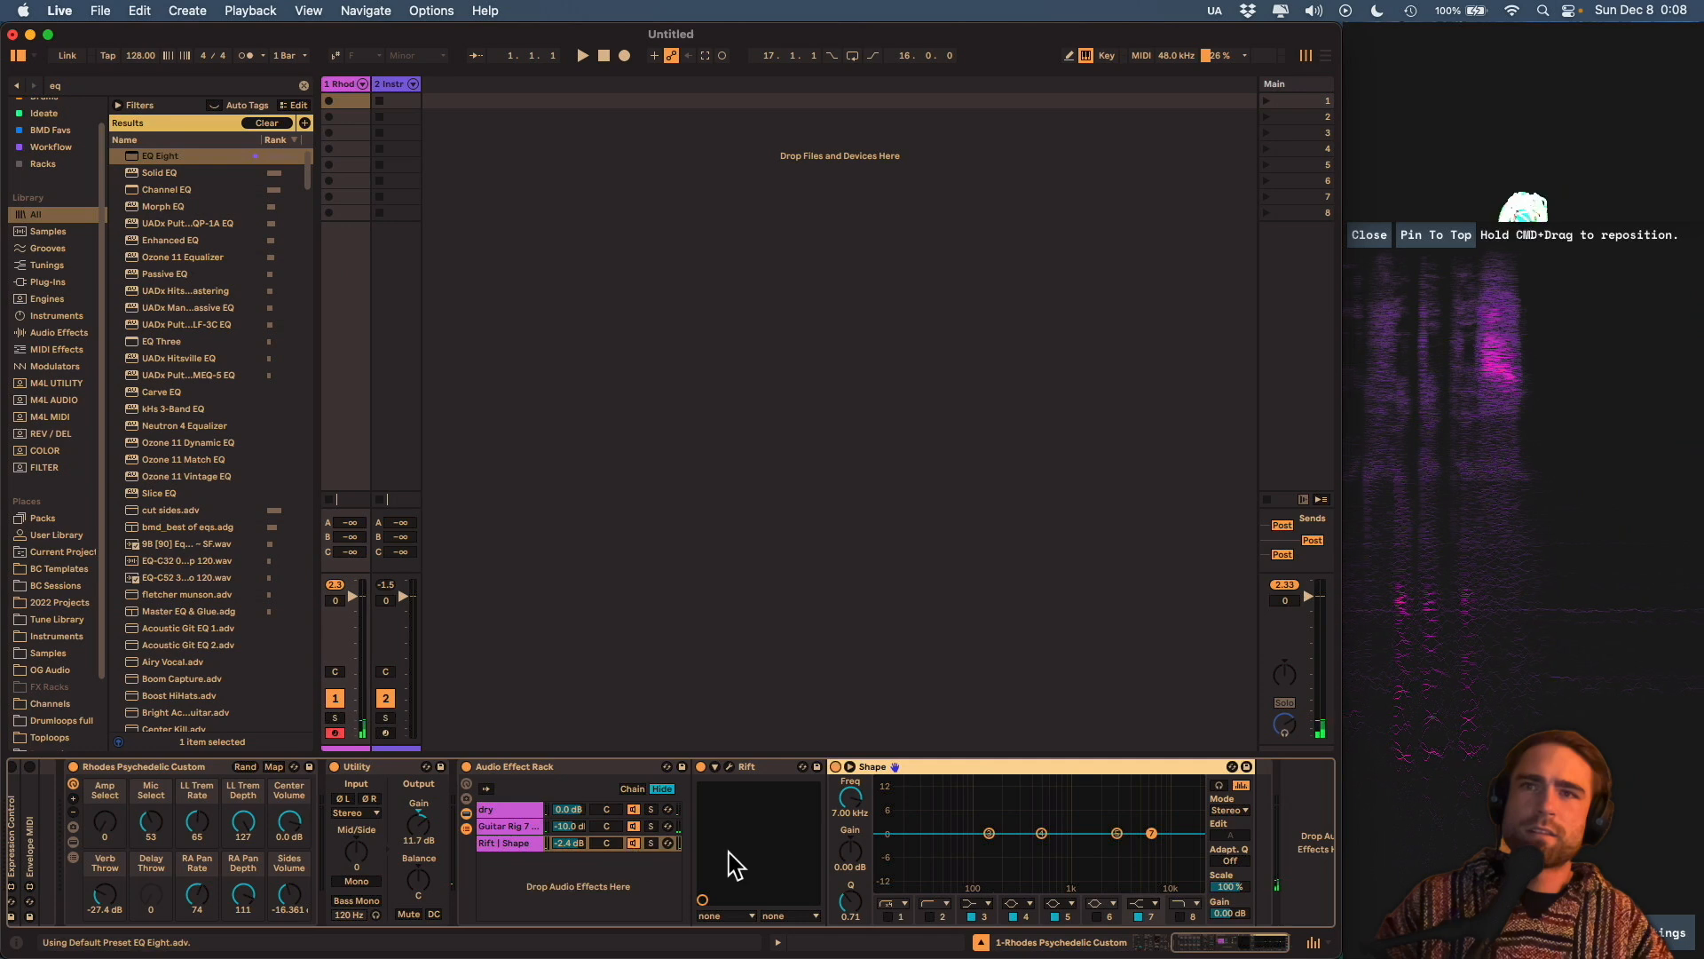
Shape the EQ with a low cut and a high cut at 7.50 kHz, and dip a middle band -2.85 dB at 1.63 kHz.
{"action": "left_click", "coordinate": [930, 916]}
{"action": "left_click_drag", "start_coordinate": [986, 846], "coordinate": [1045, 850]}
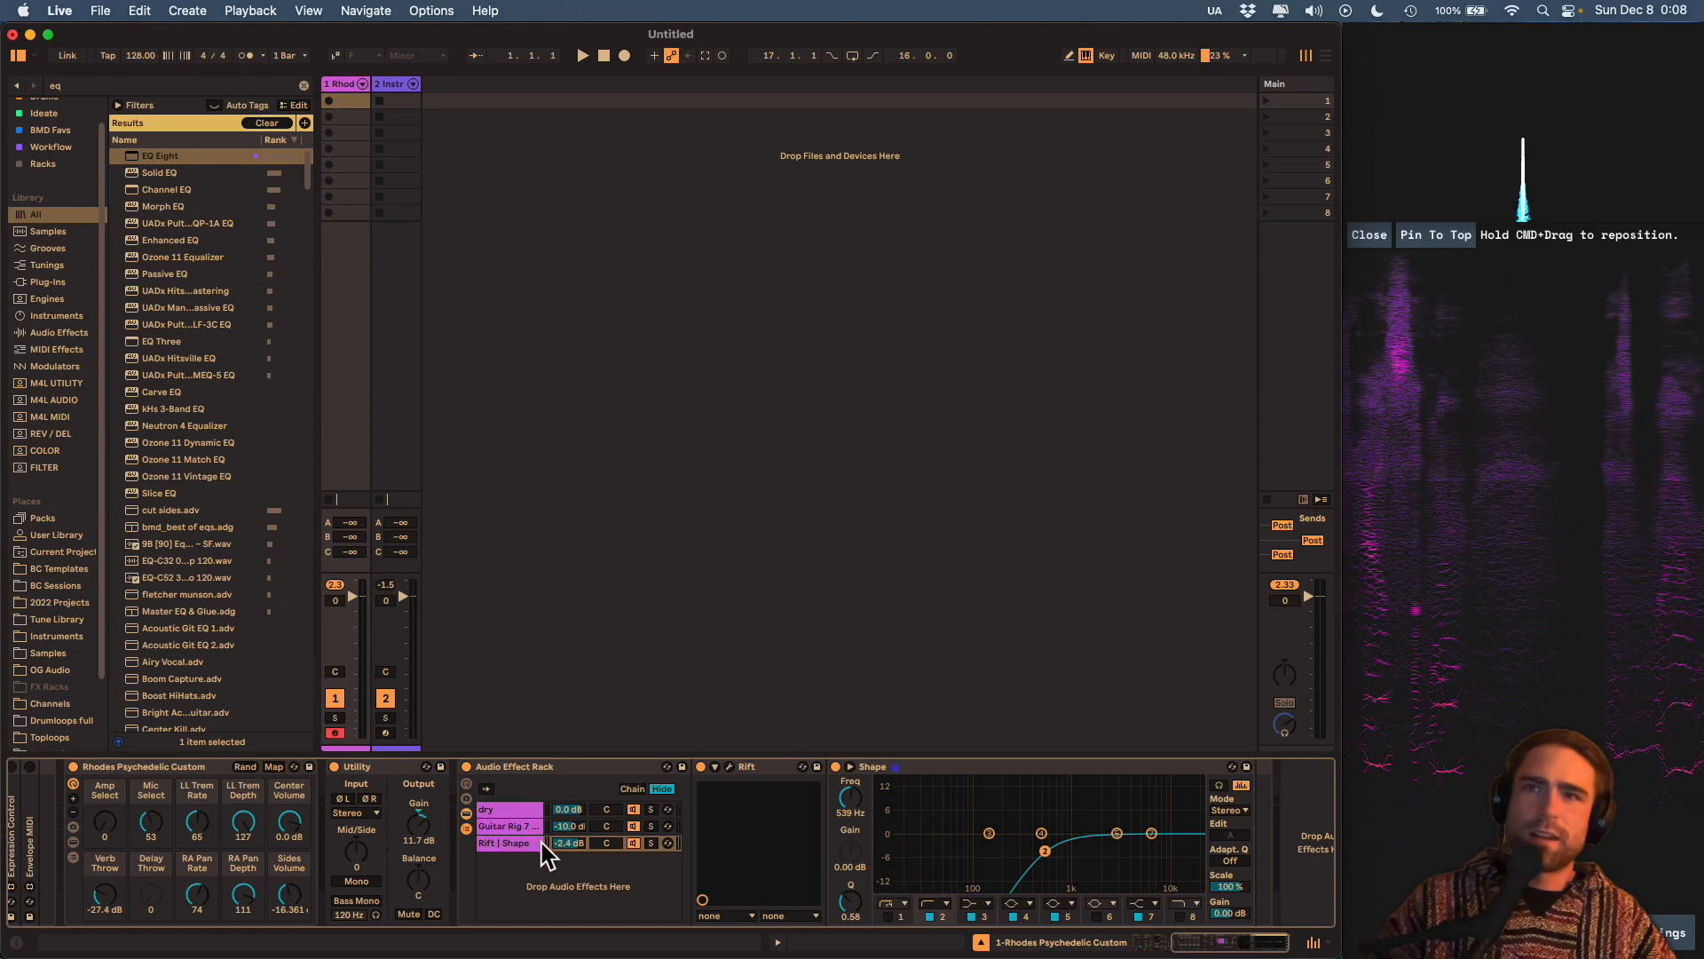
{"action": "left_click", "coordinate": [1180, 916]}
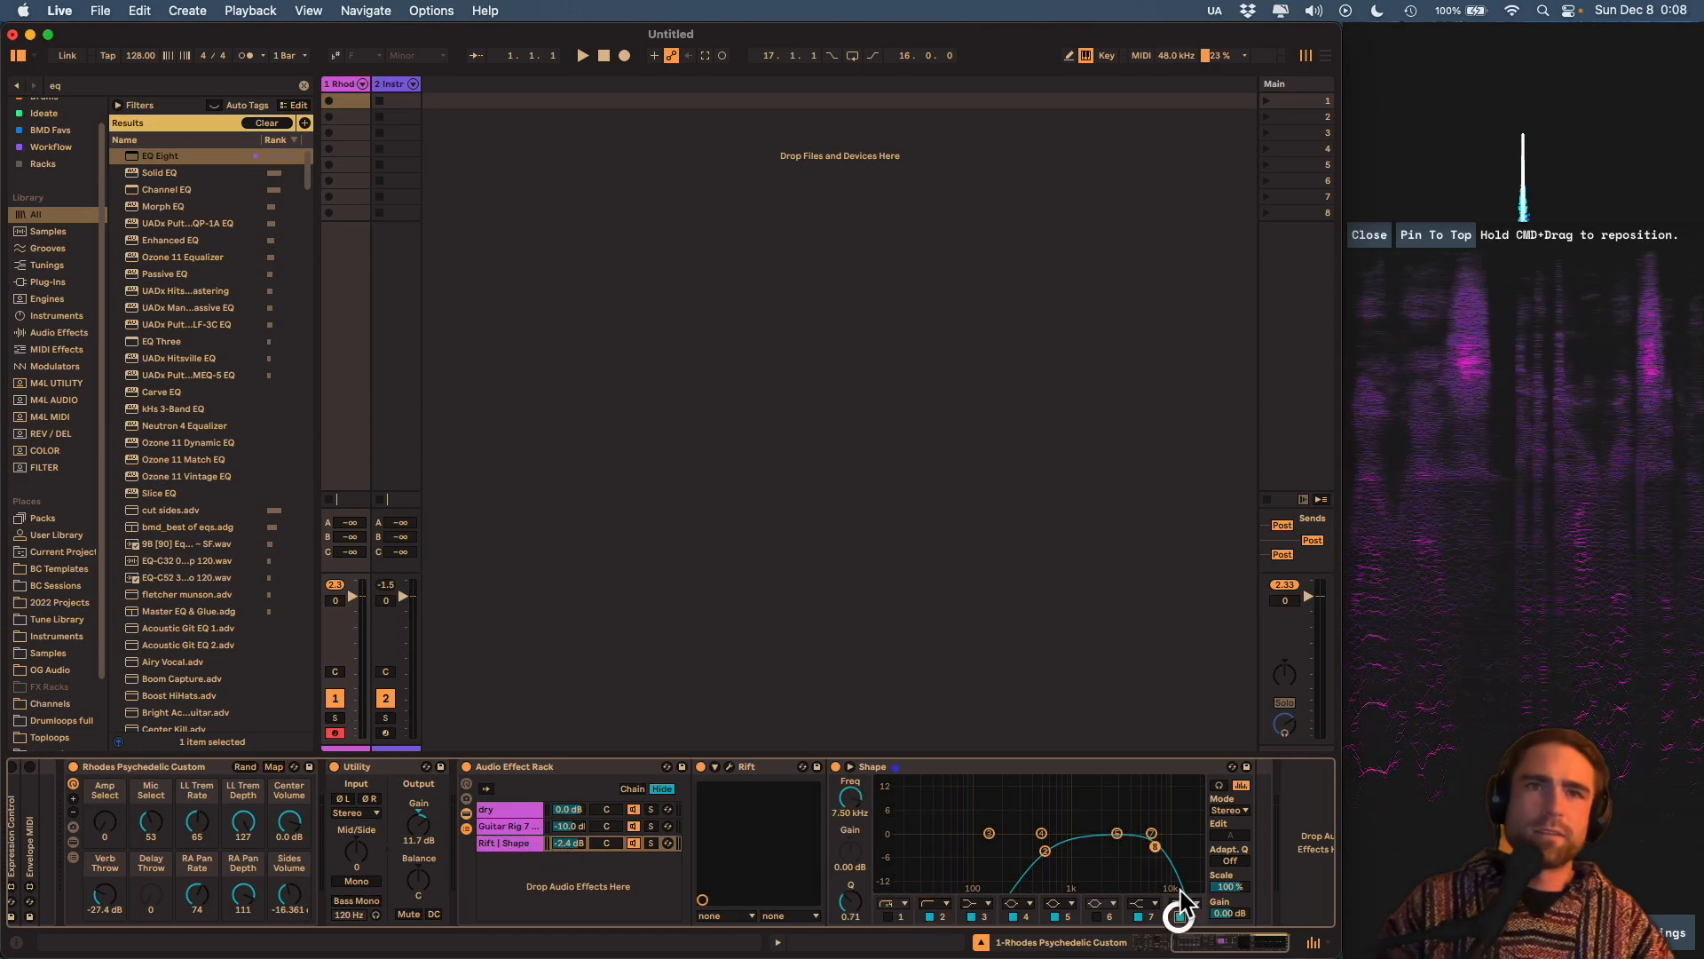
{"action": "left_click_drag", "start_coordinate": [1045, 850], "coordinate": [1091, 844]}
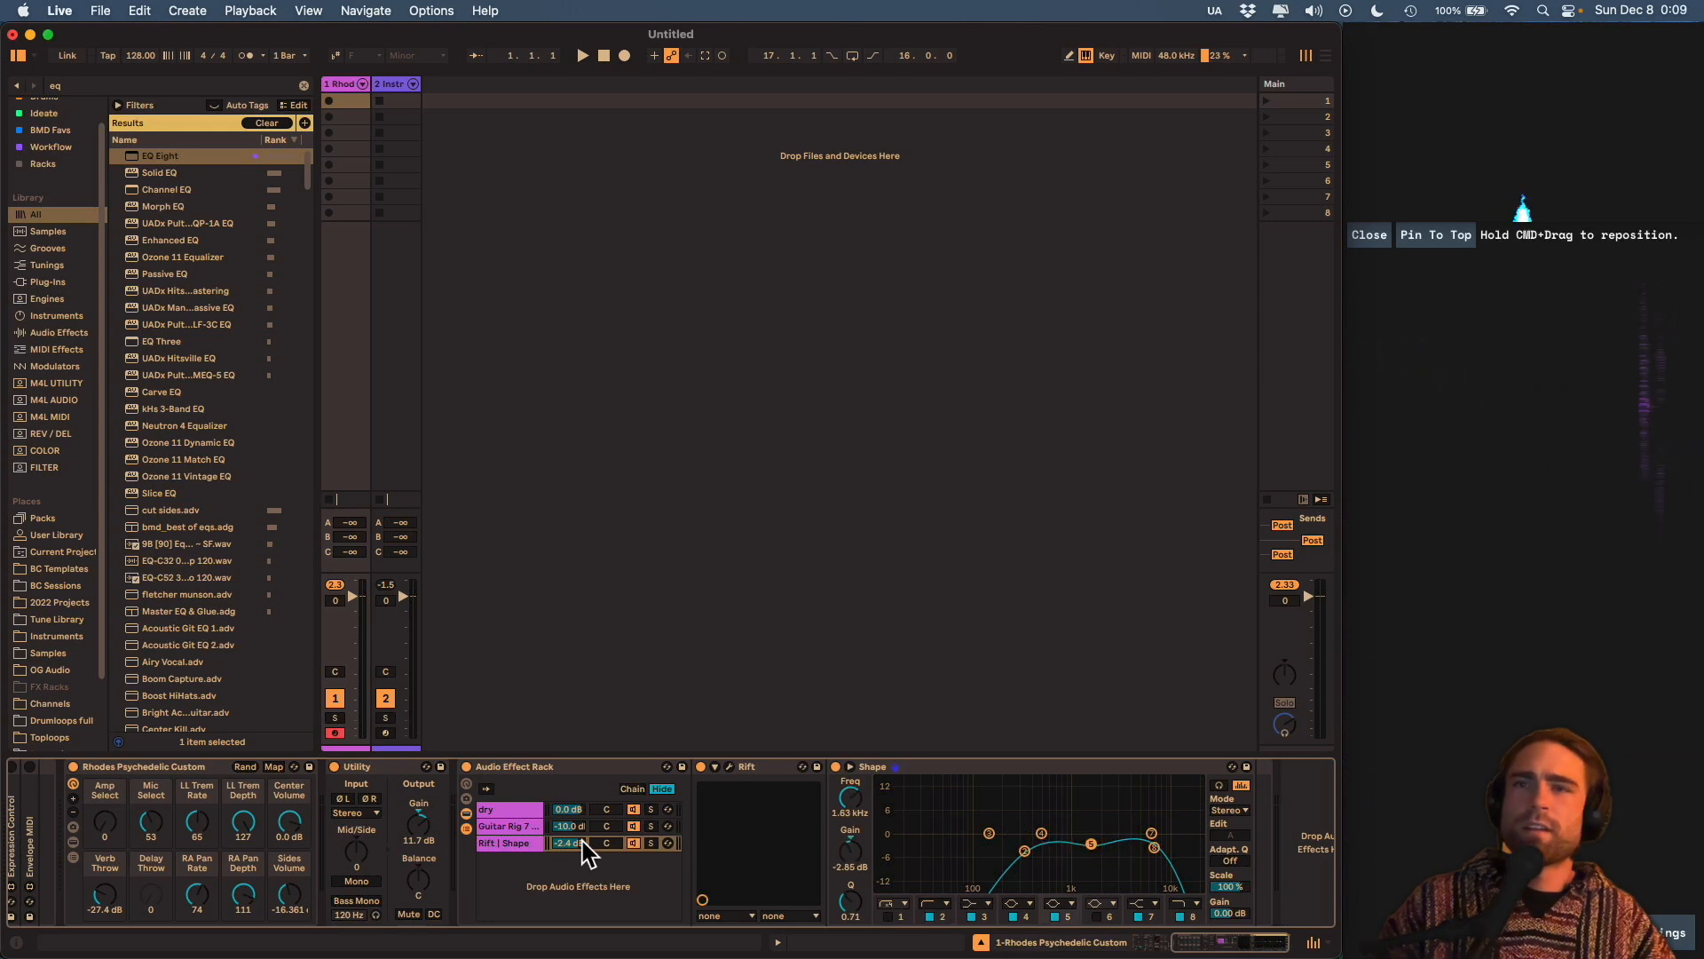
Try panning the Guitar Rig chain to 50L and the Rift chain to 50R in the Audio Effect Rack.
{"action": "left_click", "coordinate": [498, 809]}
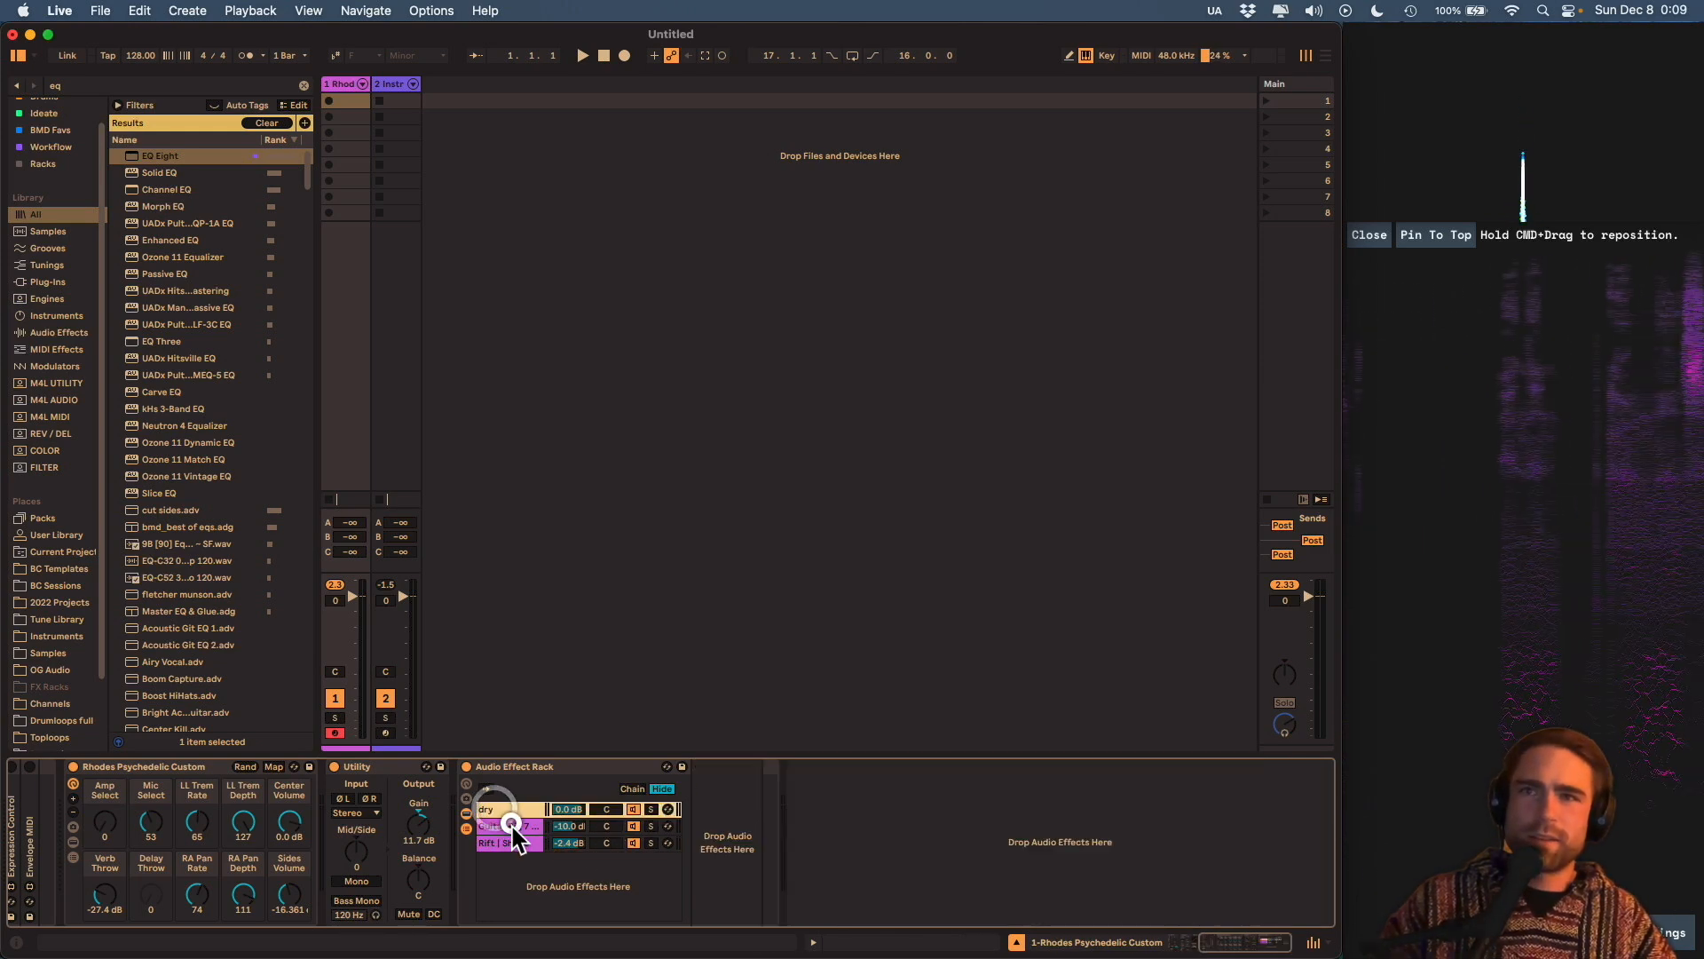
{"action": "left_click", "coordinate": [610, 825]}
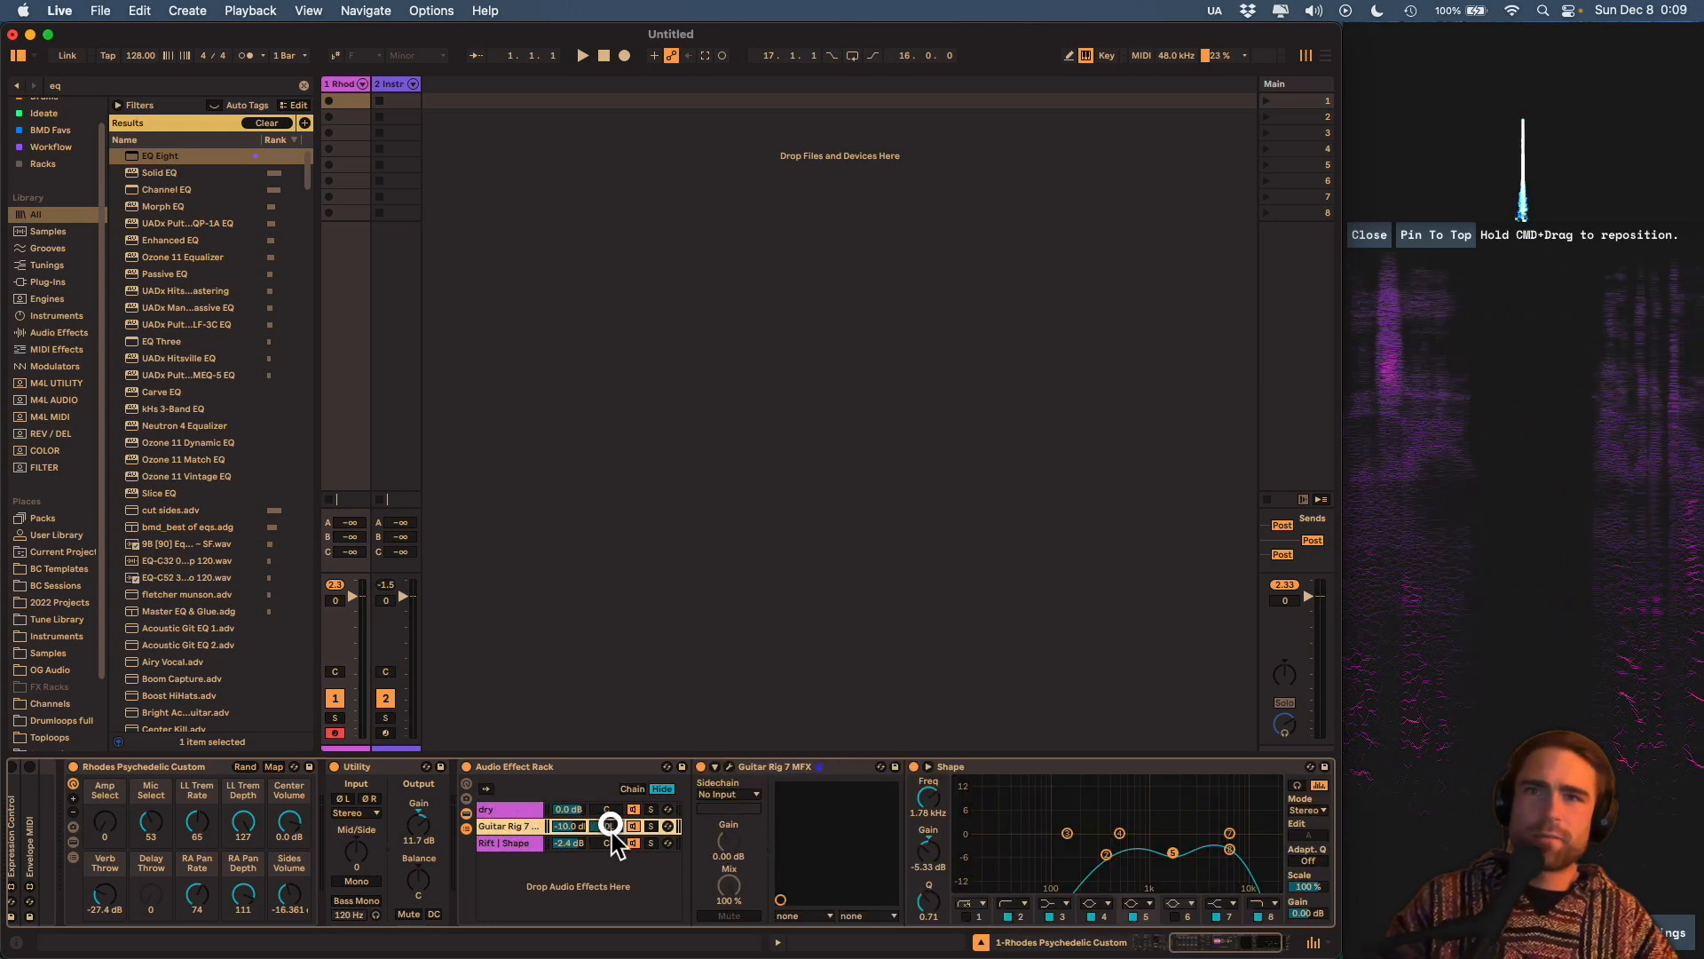
{"action": "left_click", "coordinate": [610, 842]}
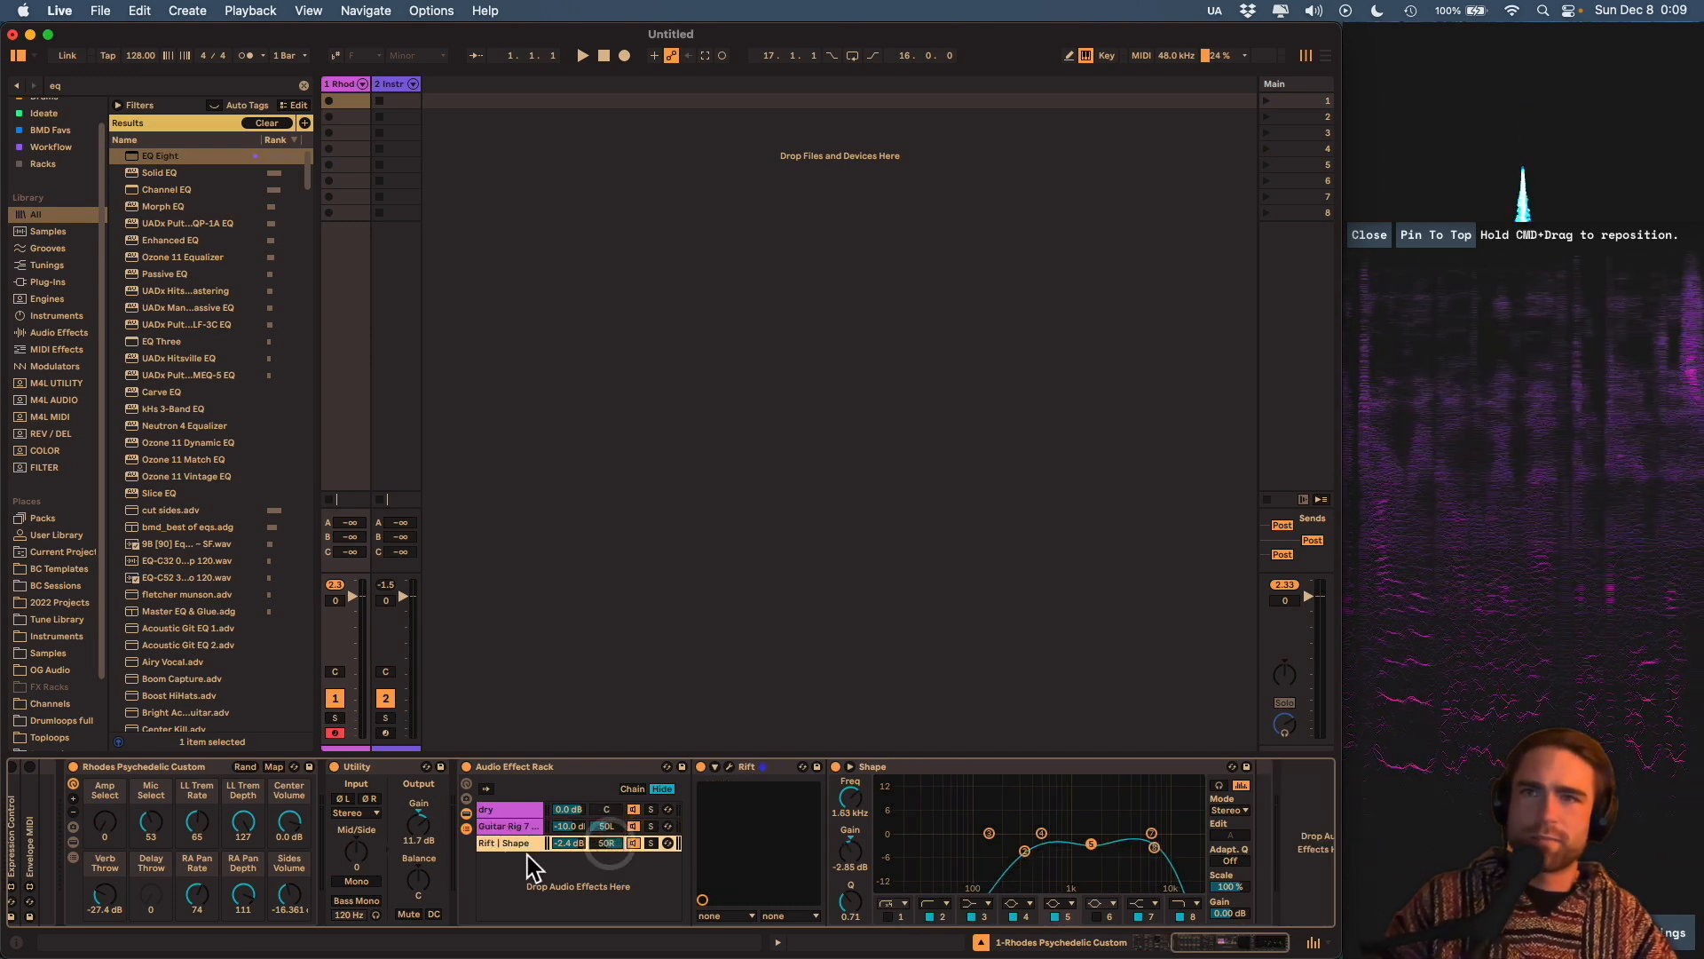
{"action": "left_click", "coordinate": [497, 808]}
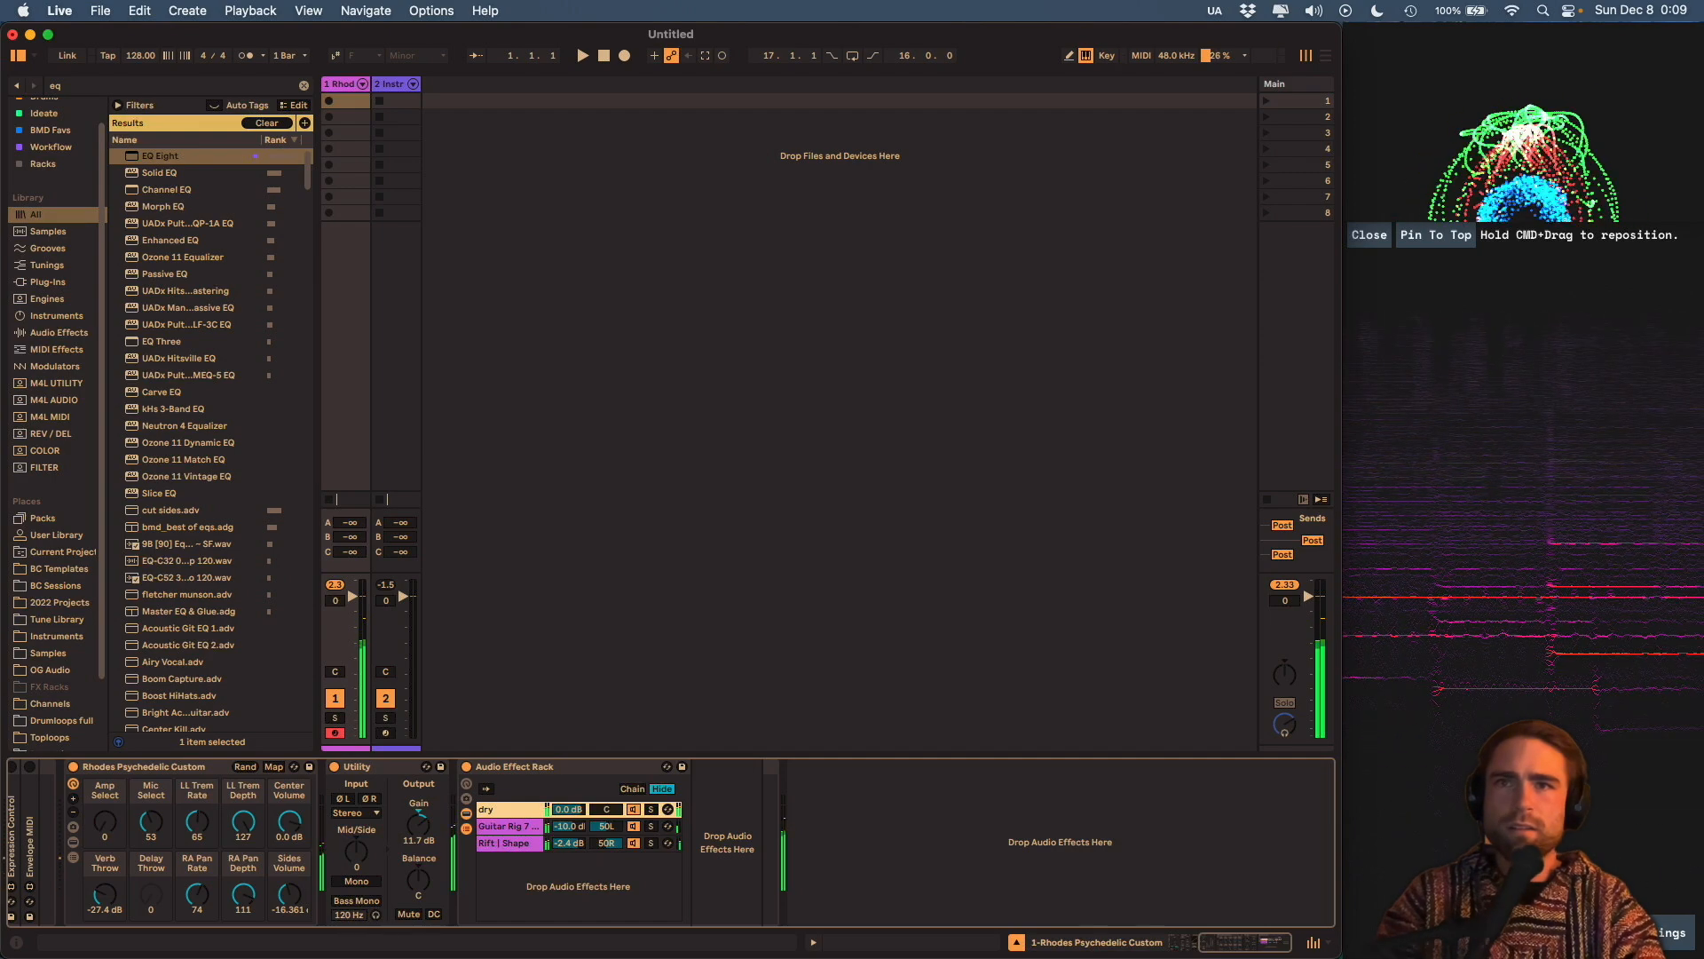
Lower the Rift chain's volume to -10.2 dB, and reset the Guitar Rig and Rift chain pans to centre.
{"action": "left_click", "coordinate": [572, 842]}
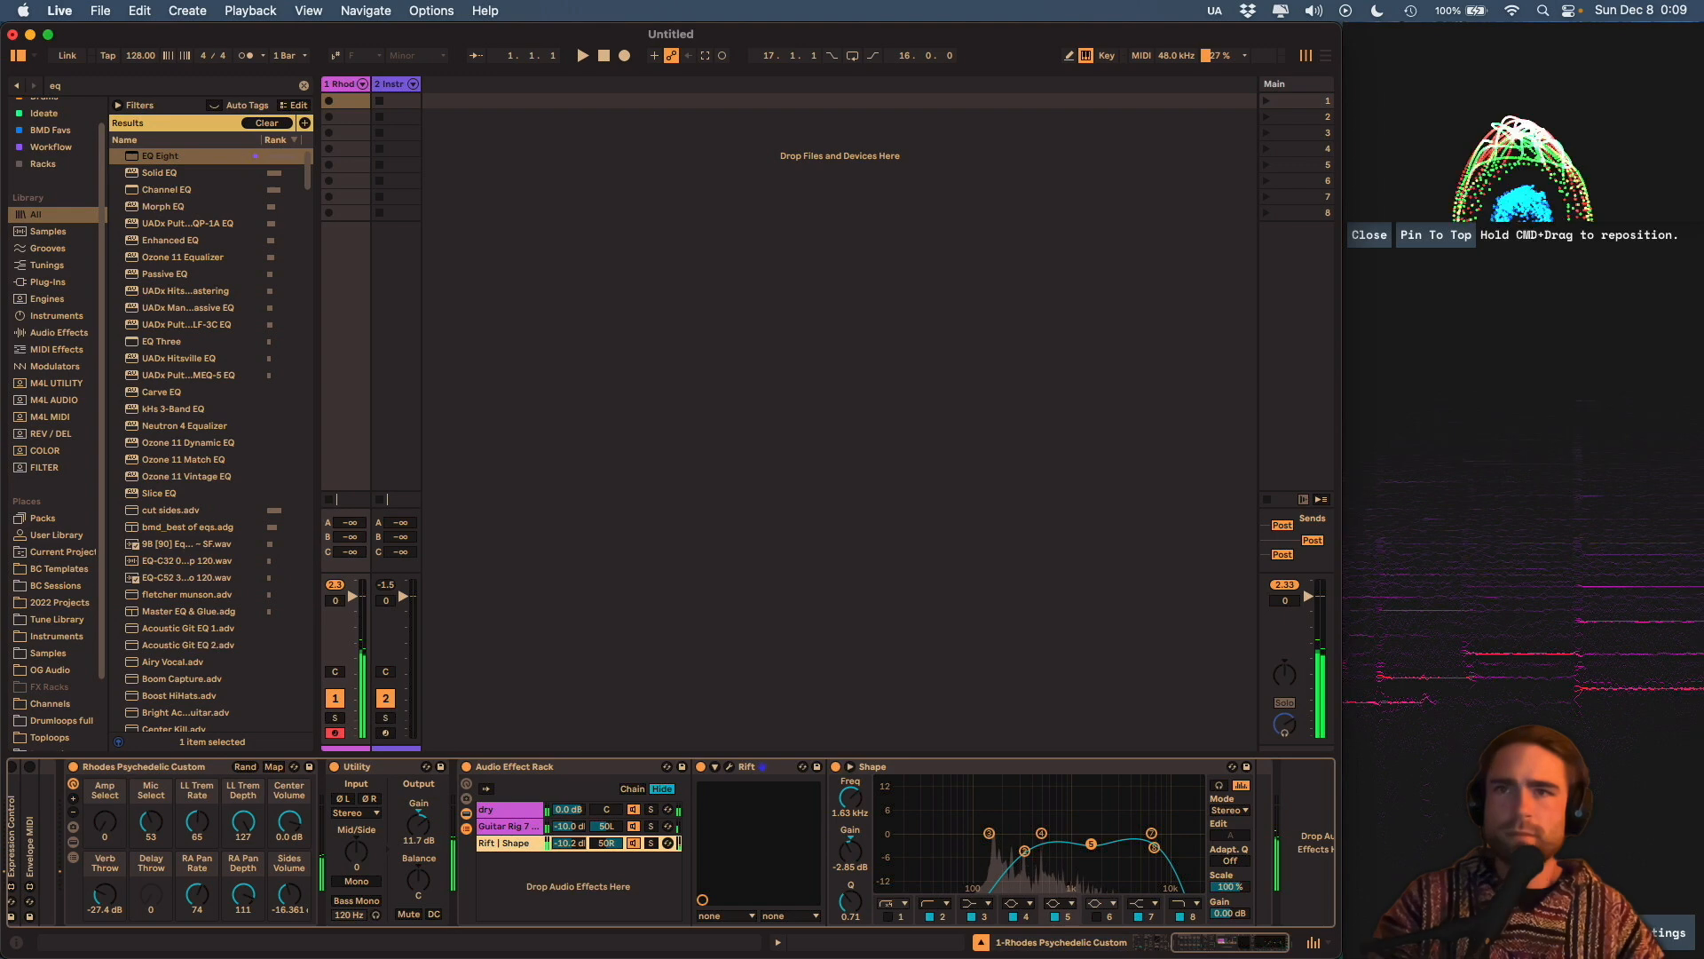
{"action": "double_click", "coordinate": [609, 826]}
{"action": "double_click", "coordinate": [613, 843]}
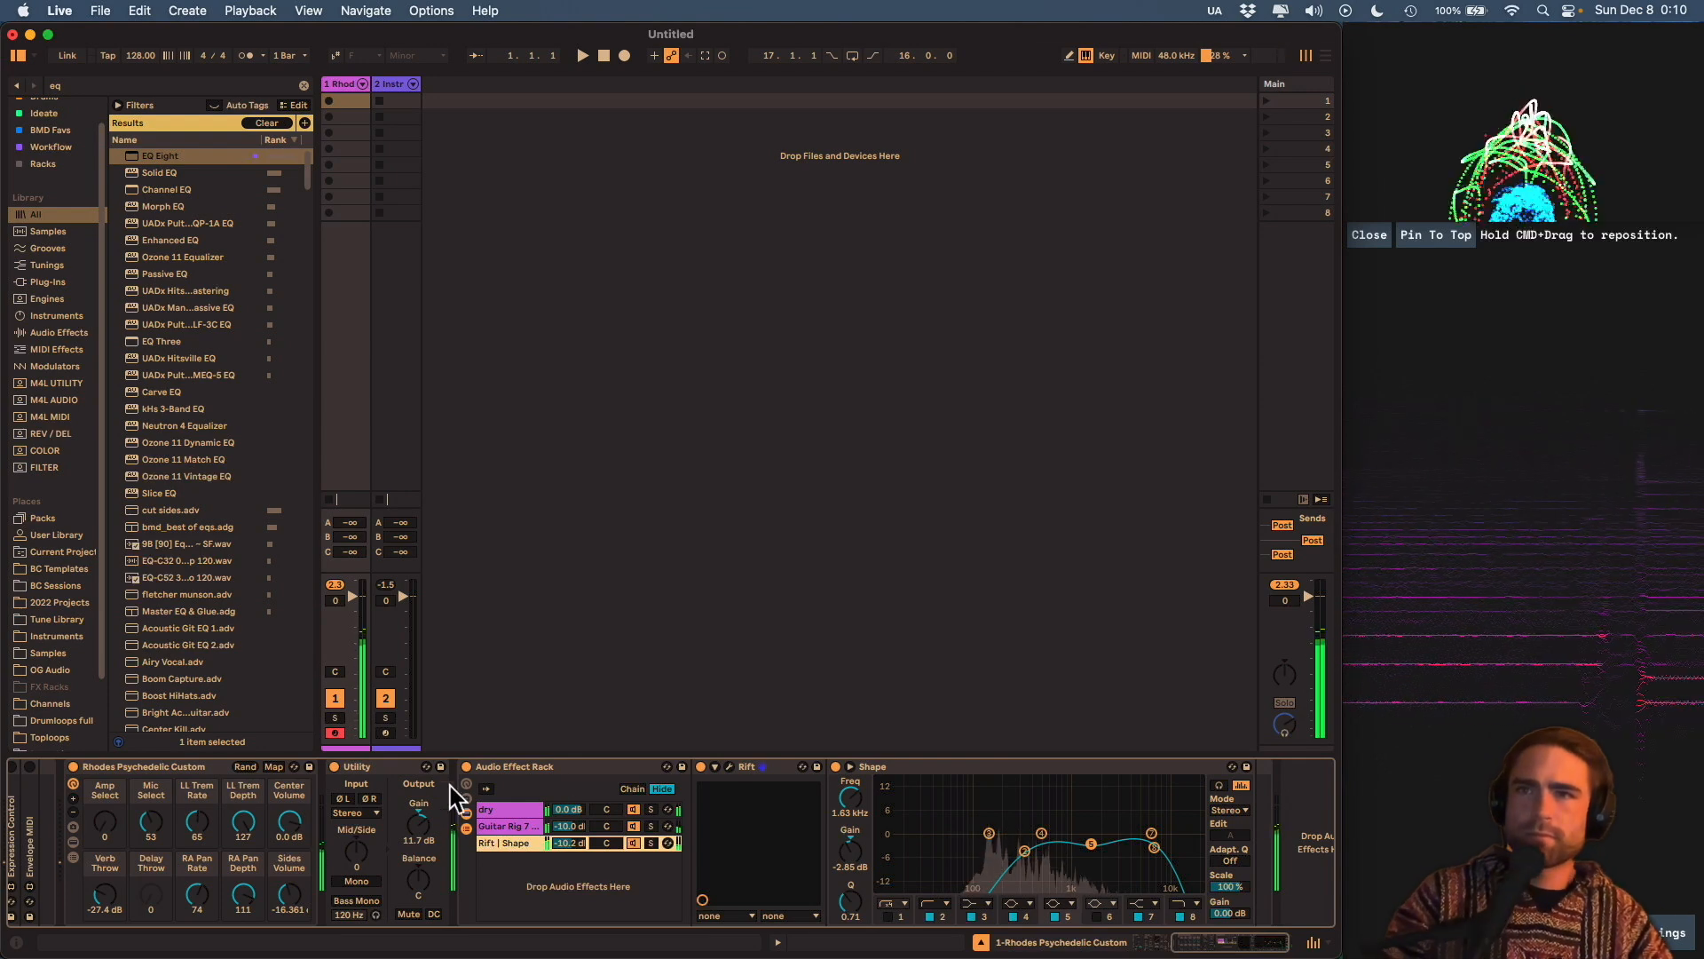
Raise the Utility gain to 18.3 dB, and turn on the Note Length and Add Random devices before the Rhodes rack.
{"action": "left_click_drag", "start_coordinate": [421, 820], "coordinate": [421, 805]}
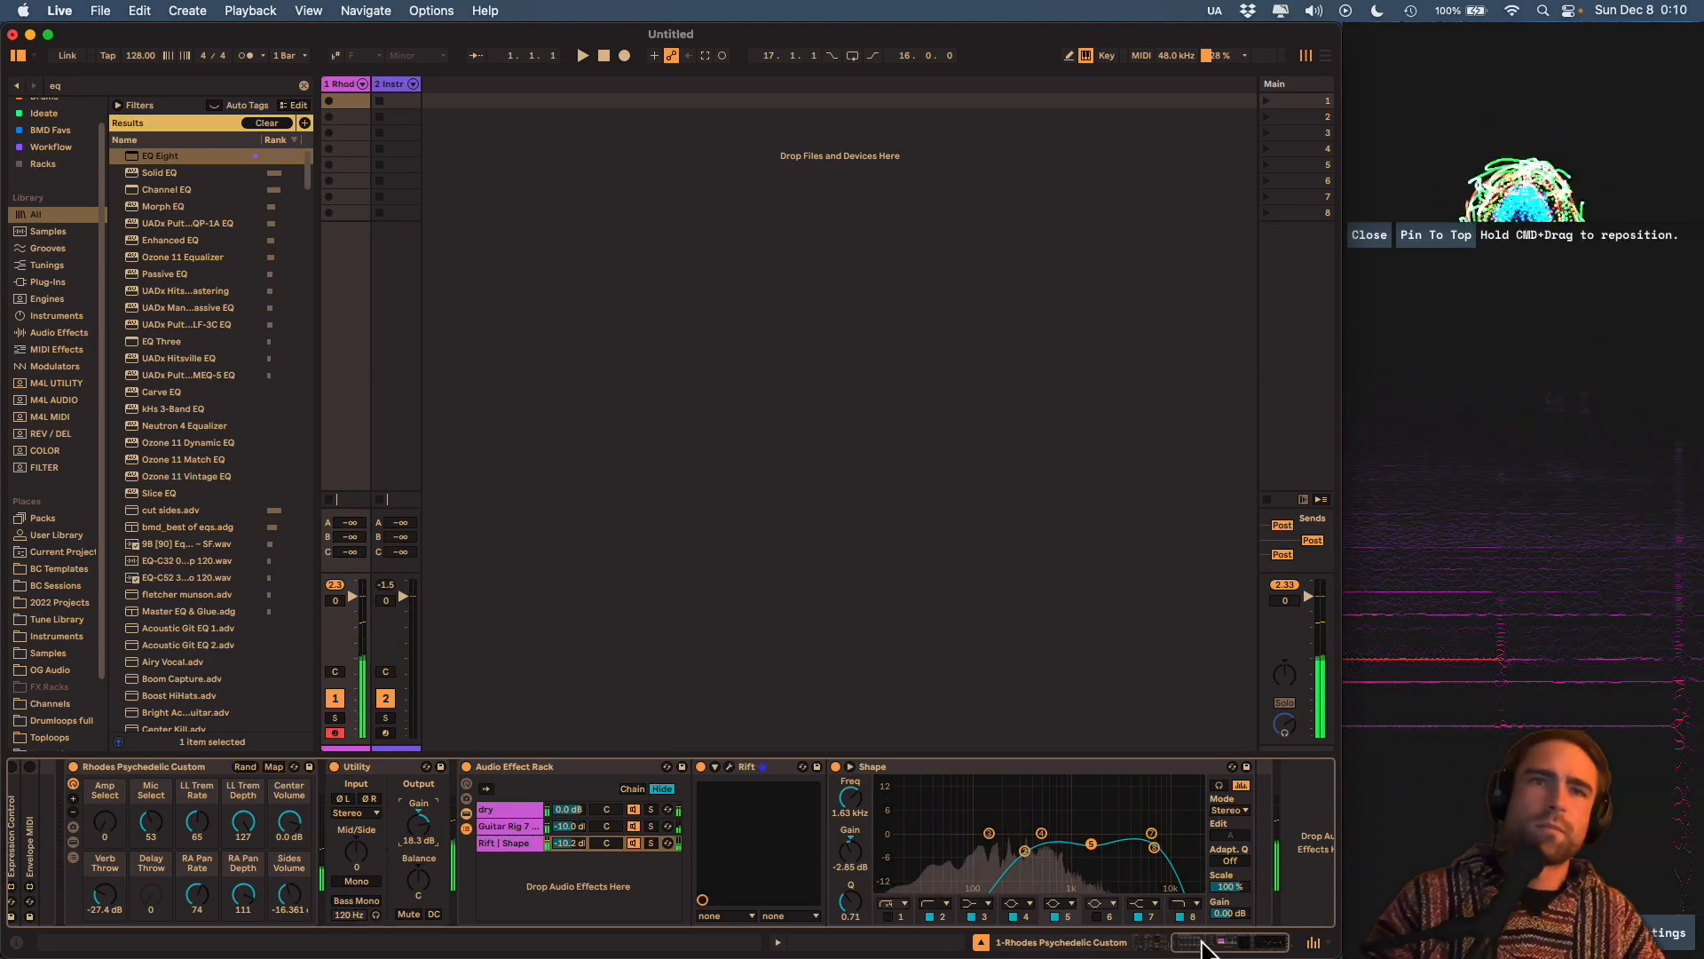
{"action": "left_click_drag", "start_coordinate": [1203, 946], "coordinate": [1089, 948]}
{"action": "left_click", "coordinate": [130, 766]}
{"action": "left_click", "coordinate": [245, 766]}
{"action": "left_click_drag", "start_coordinate": [1160, 944], "coordinate": [1208, 947]}
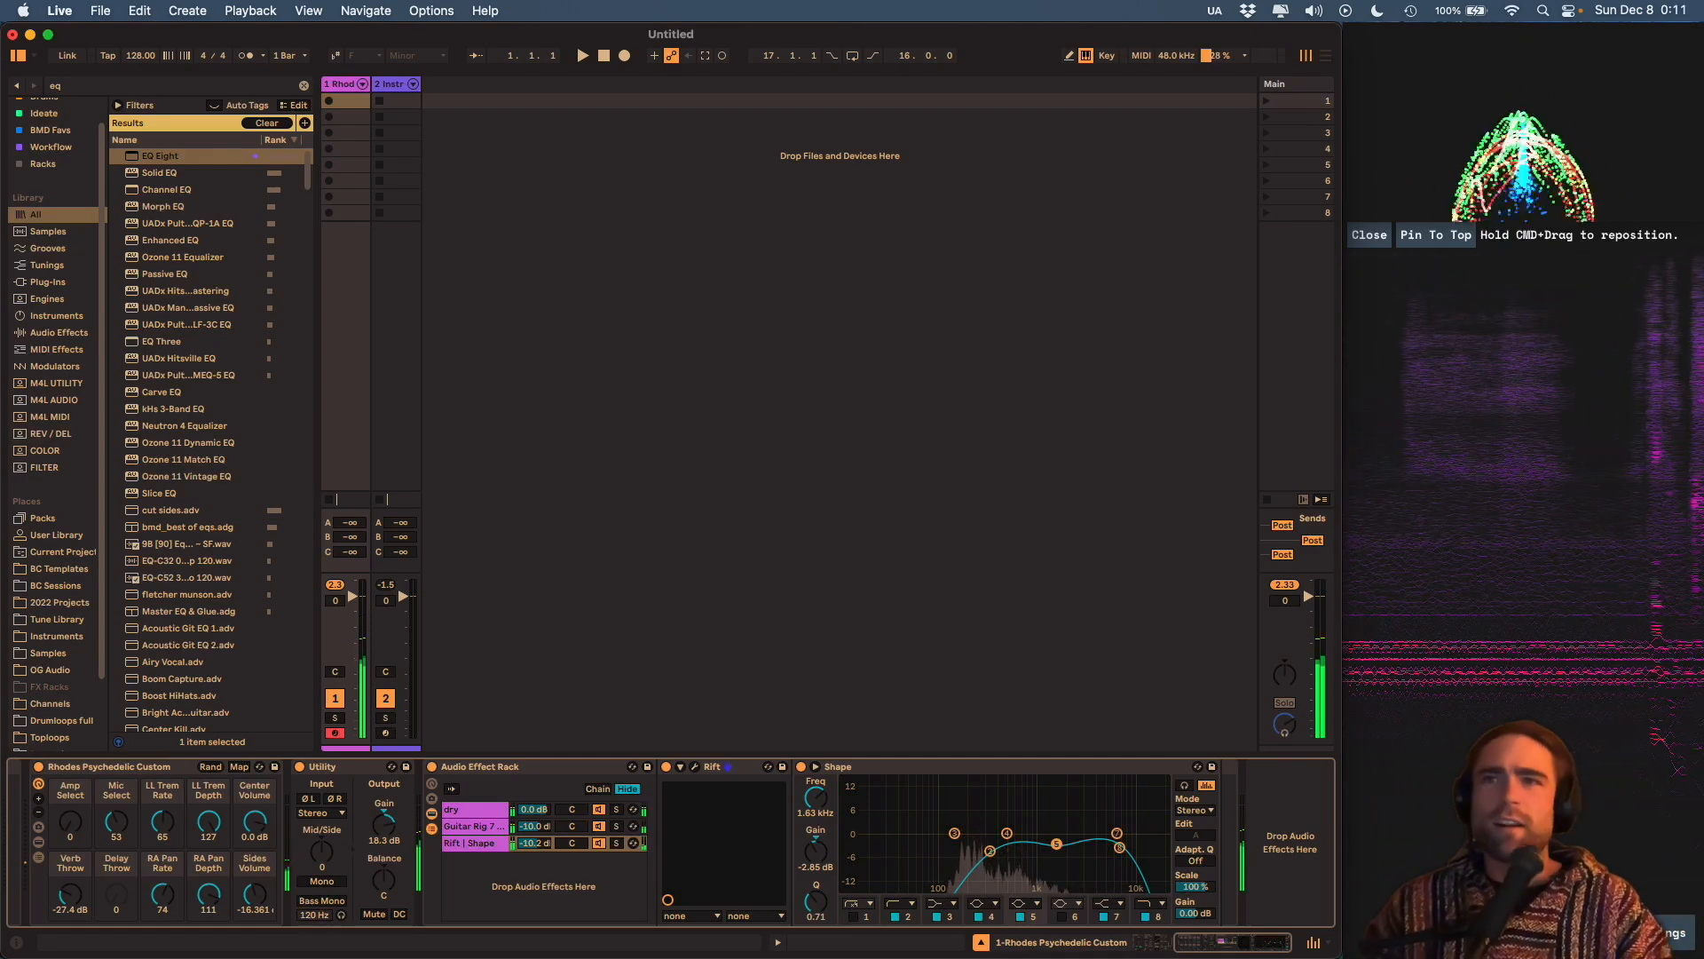
{"action": "left_click_drag", "start_coordinate": [1228, 943], "coordinate": [1171, 946]}
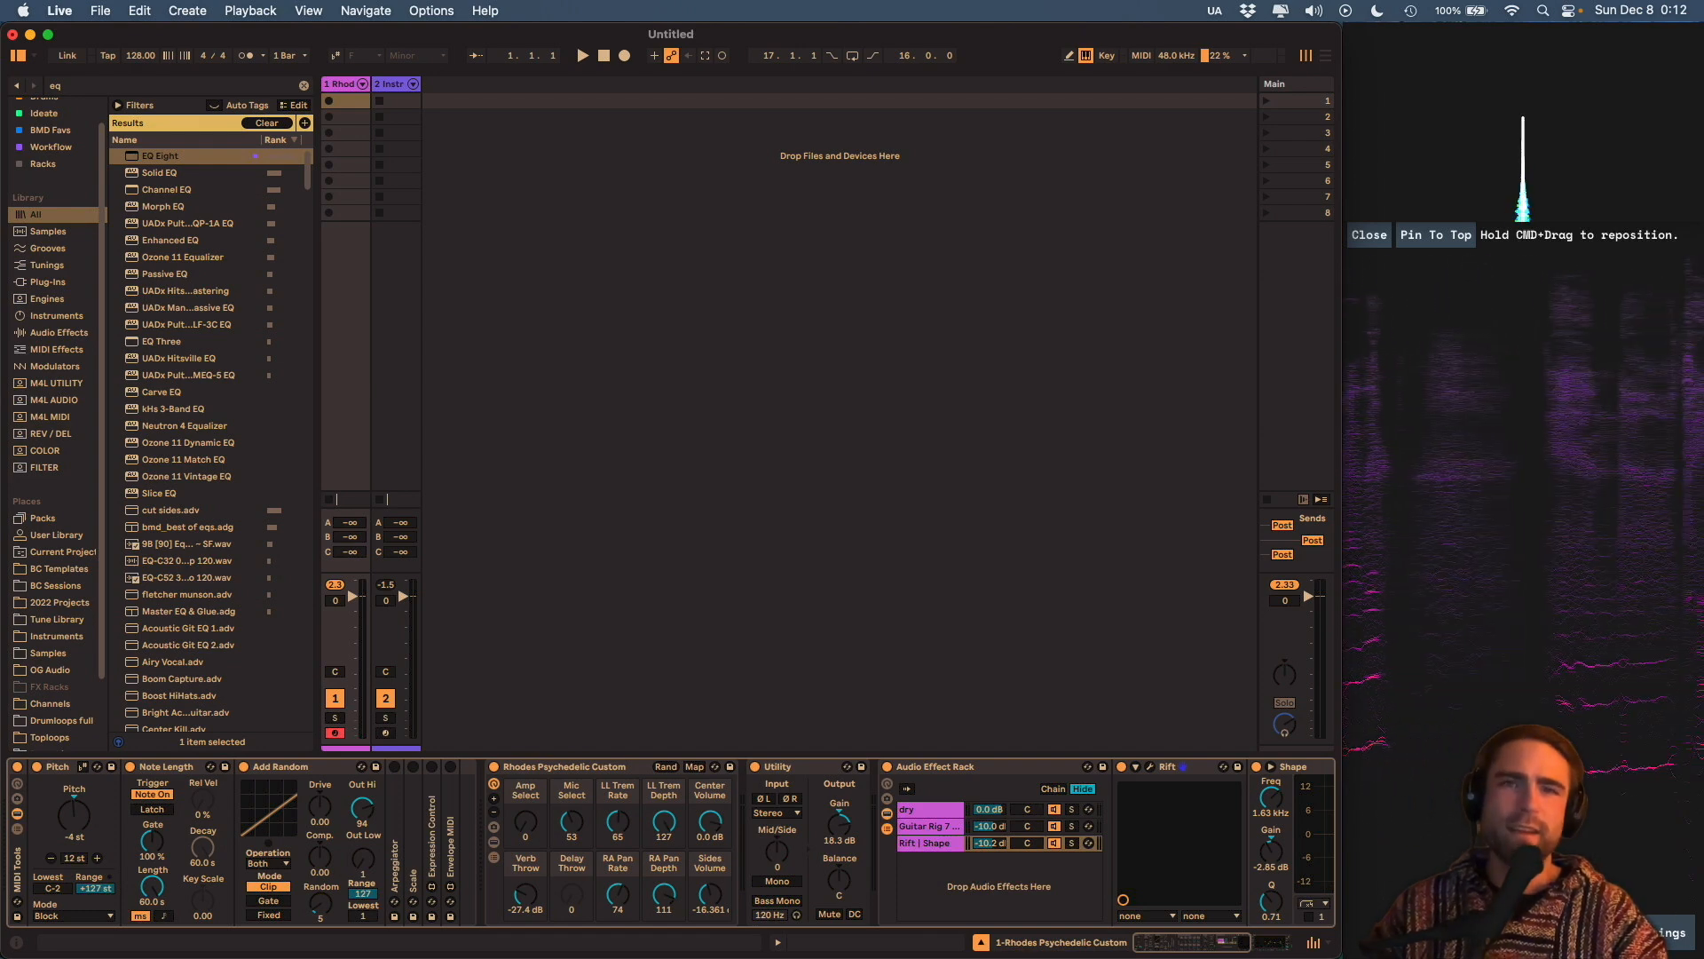
{"action": "left_click", "coordinate": [1212, 11]}
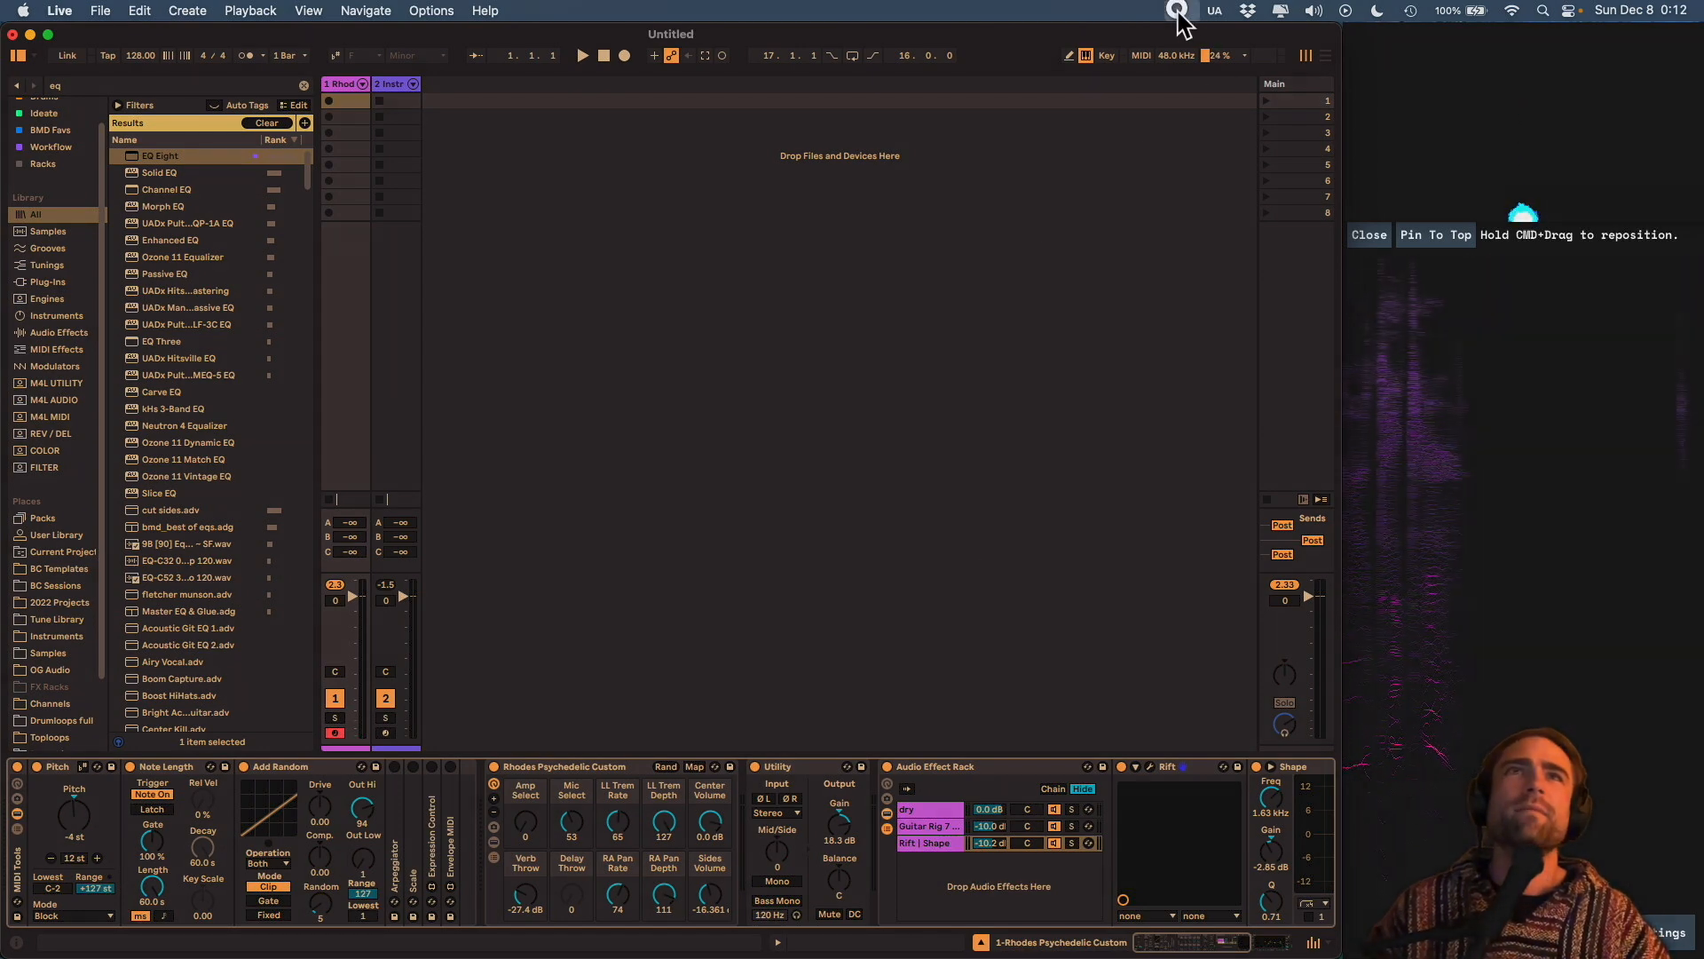